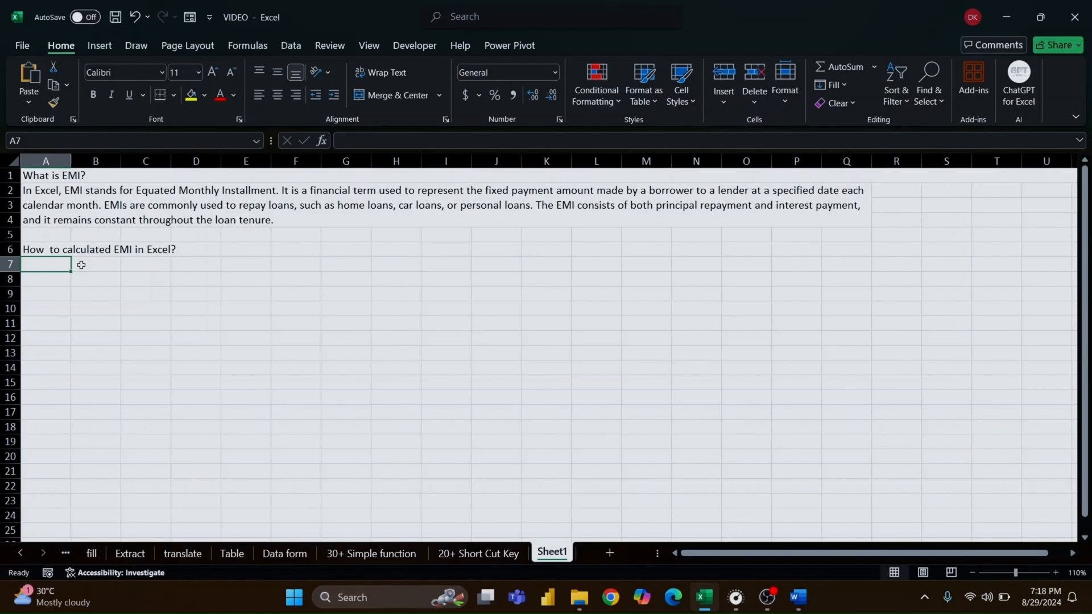
List the function names PMT, IPMT and PPMT in cells A7 to A9 under the EMI calculation question
{"action": "type", "text": "PMT"}
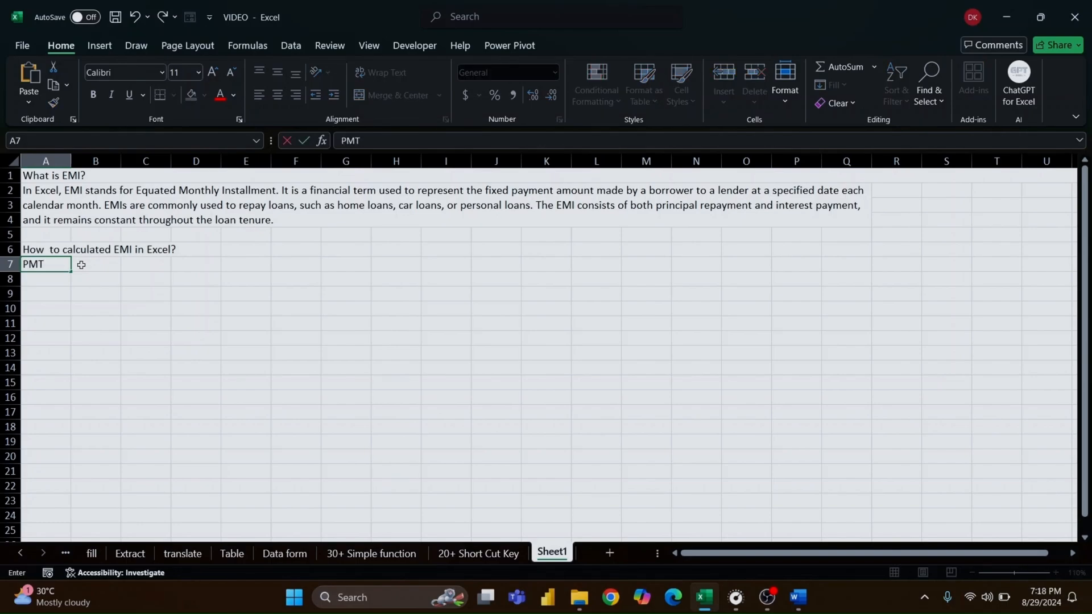
{"action": "key", "text": "Return"}
{"action": "type", "text": "I"}
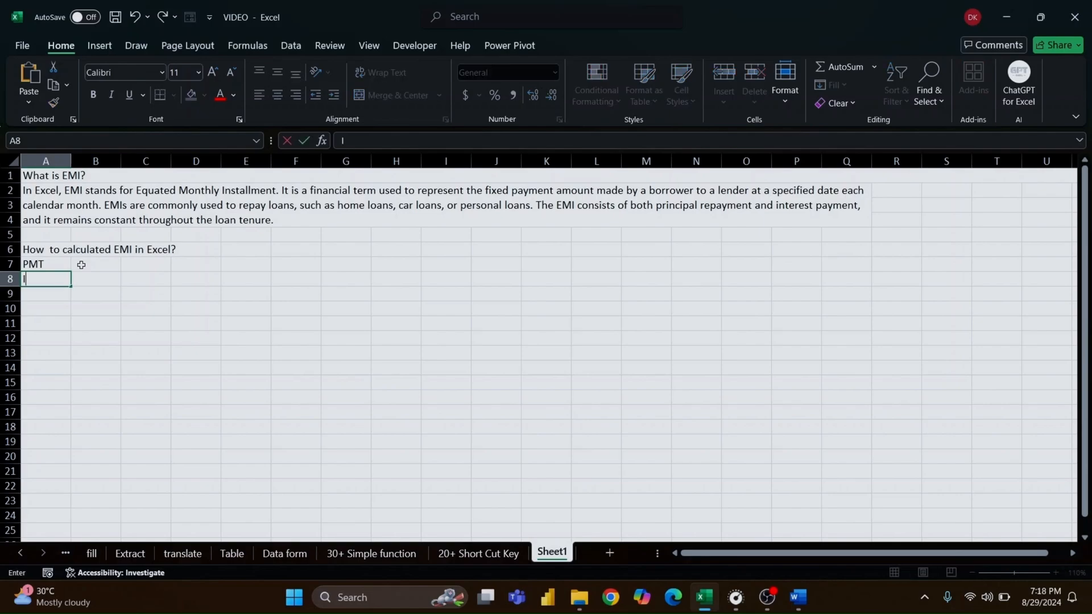
{"action": "type", "text": "PMT"}
{"action": "key", "text": "Return"}
{"action": "type", "text": "PPMT"}
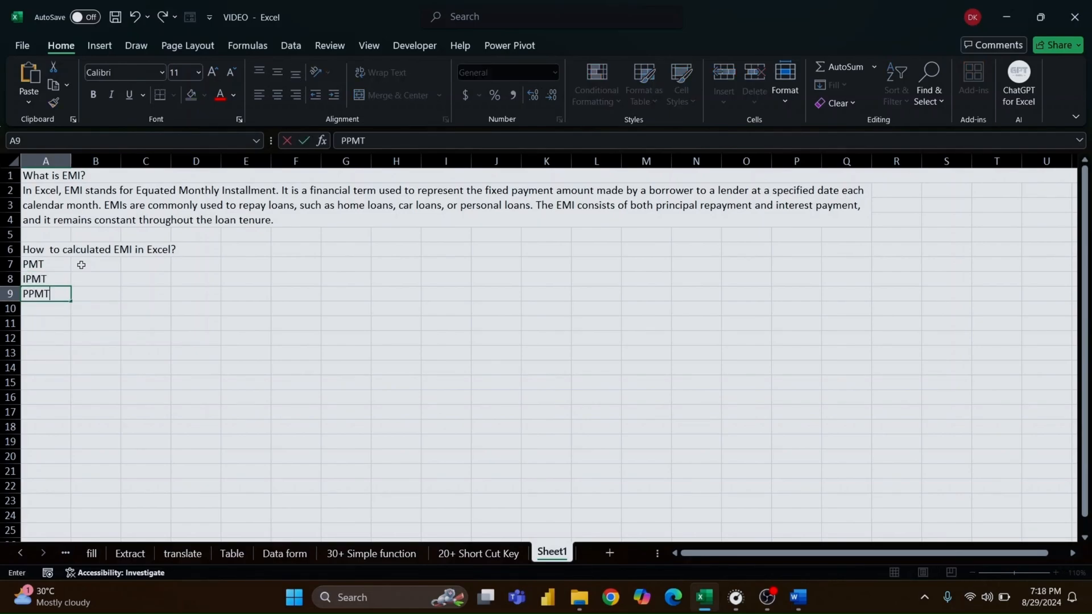
{"action": "key", "text": "Return"}
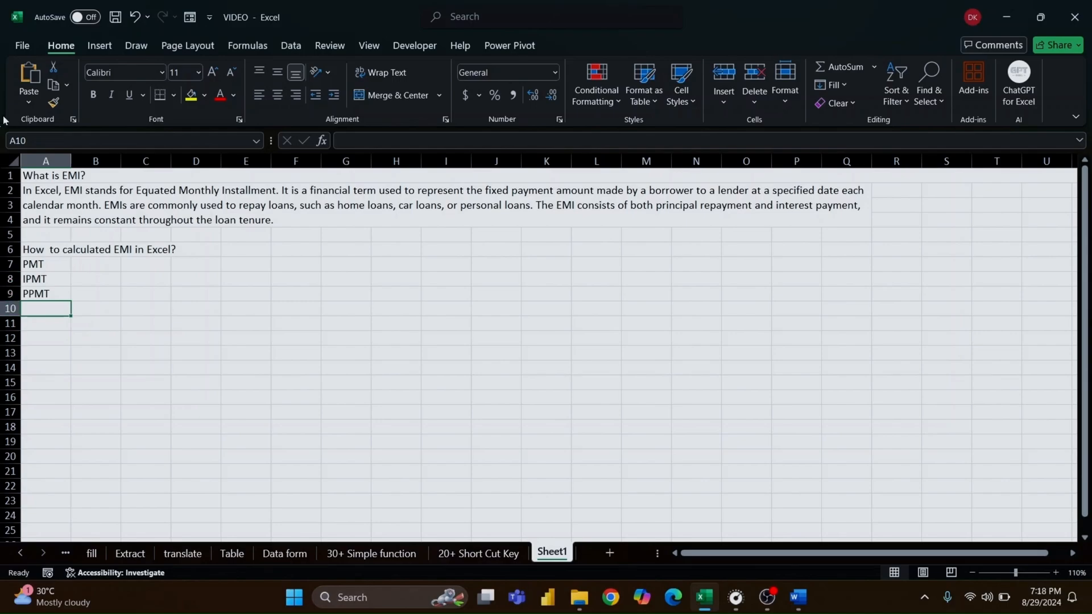
Merge and center cells A11:C12 and enter the title HOME LOAN EMI
{"action": "left_click_drag", "start_coordinate": [65, 323], "coordinate": [165, 338]}
{"action": "left_click", "coordinate": [368, 98]}
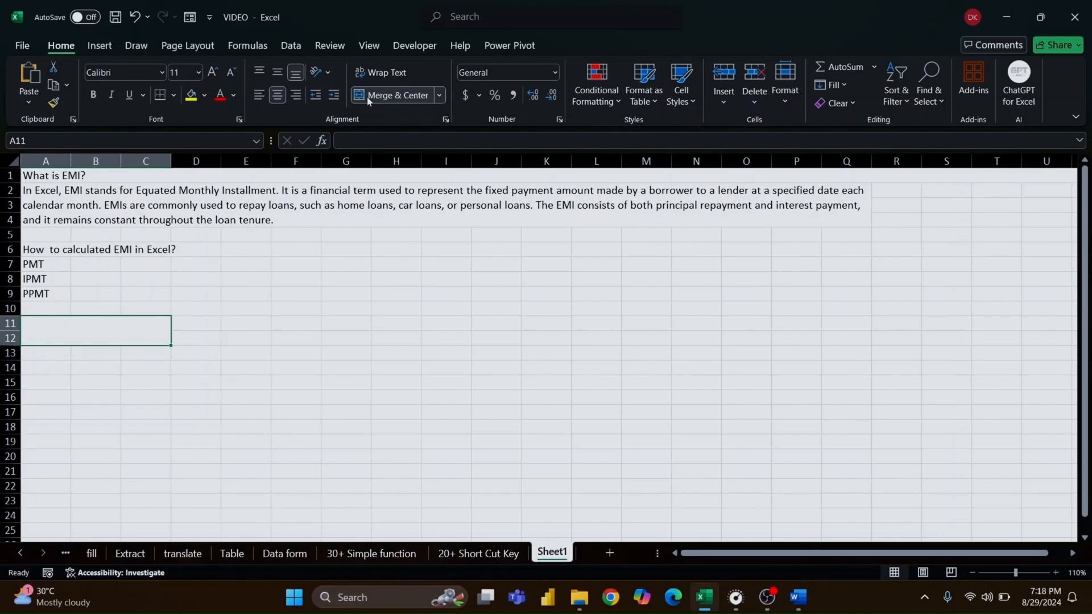
{"action": "type", "text": "h"}
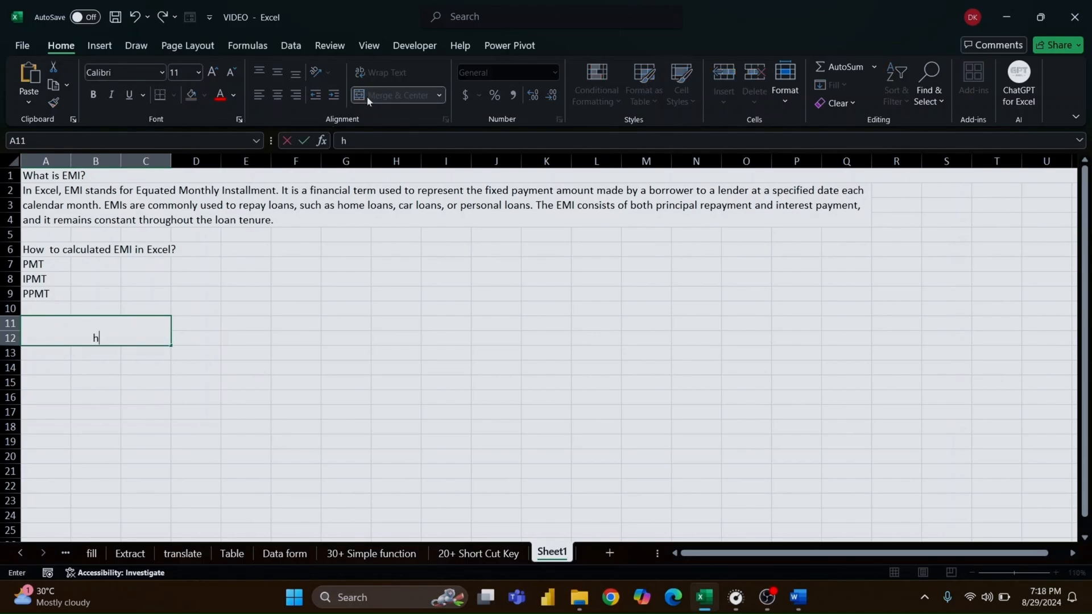
{"action": "key", "text": "BackSpace"}
{"action": "type", "text": "HOME LOAN"}
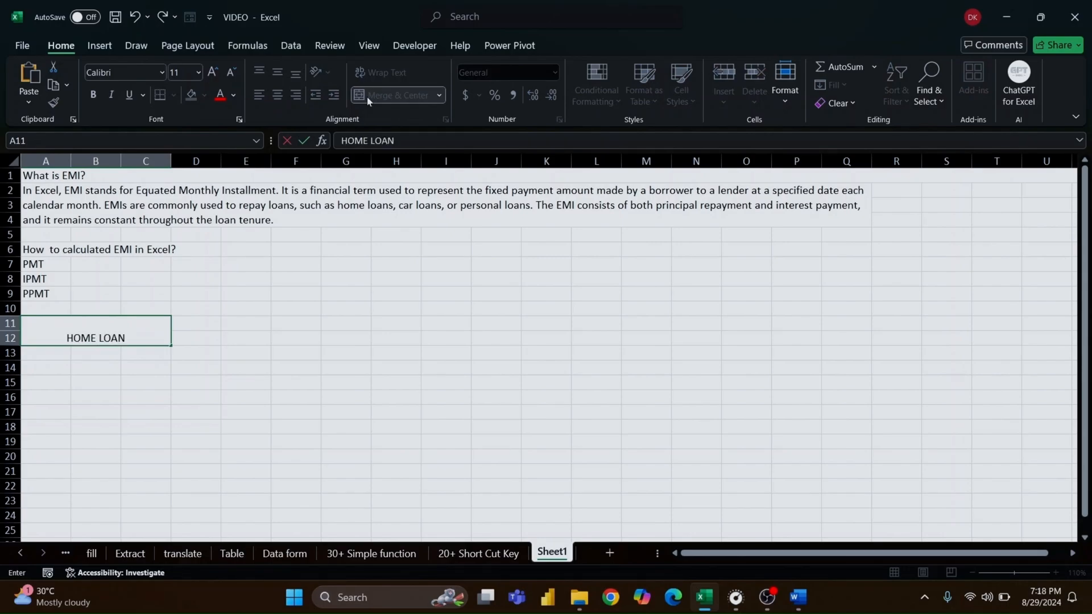
{"action": "type", "text": " EMI"}
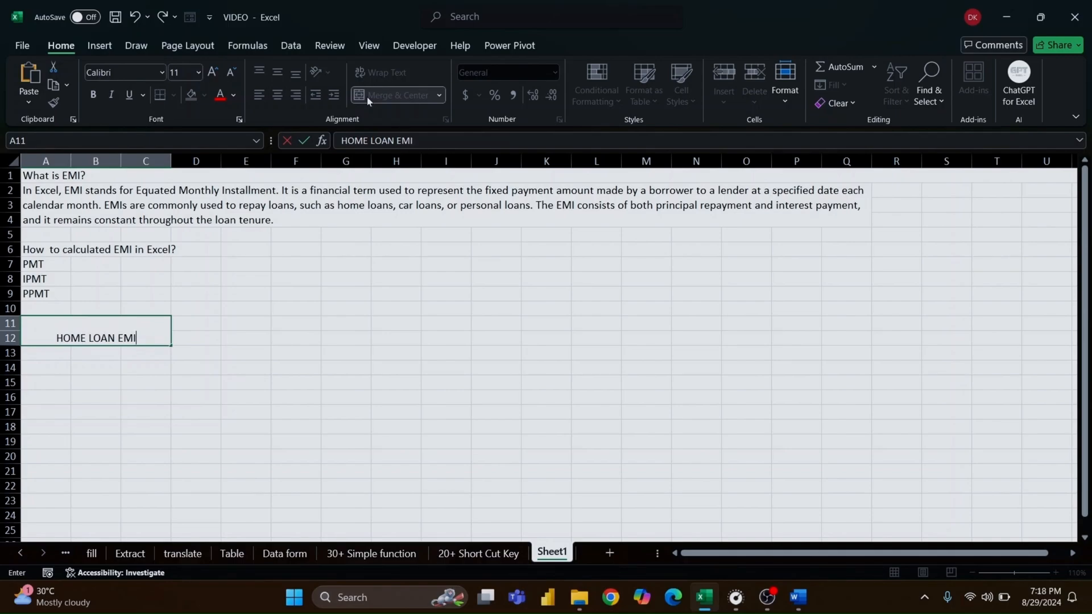
{"action": "key", "text": "Return"}
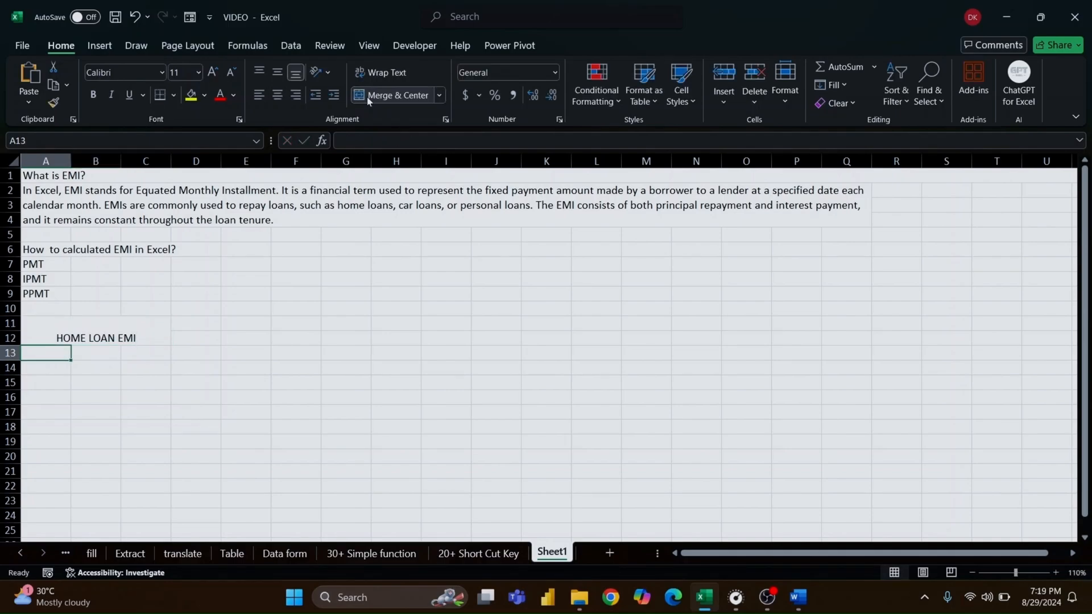
Enter the labels LOAN AMT. in A13 and MONTHS in A14
{"action": "type", "text": "LOA"}
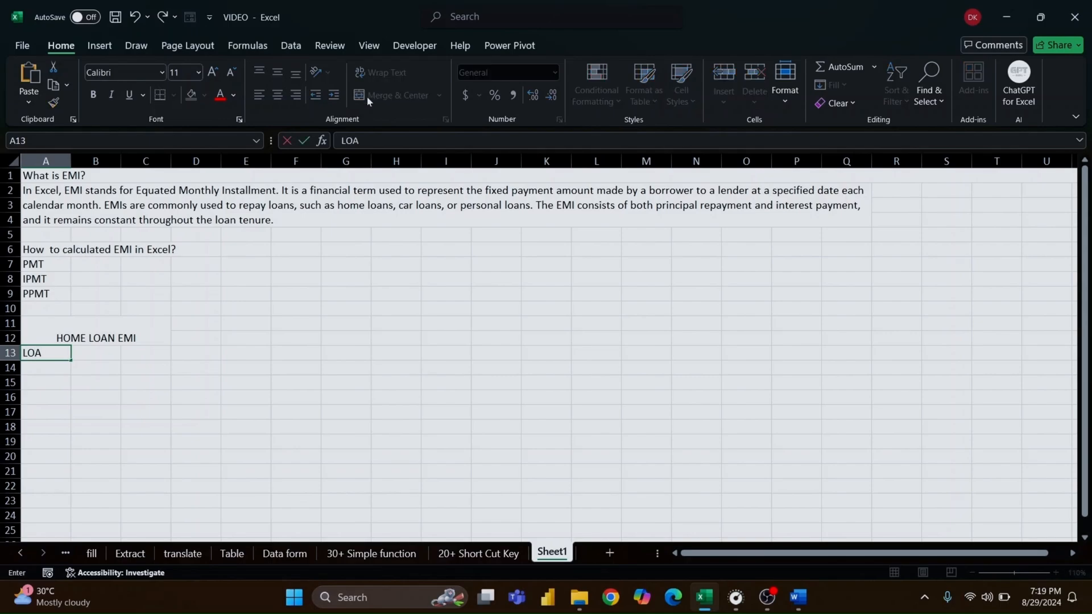
{"action": "type", "text": "N AMT"}
{"action": "key", "text": "BackSpace"}
{"action": "type", "text": "."}
{"action": "key", "text": "Return"}
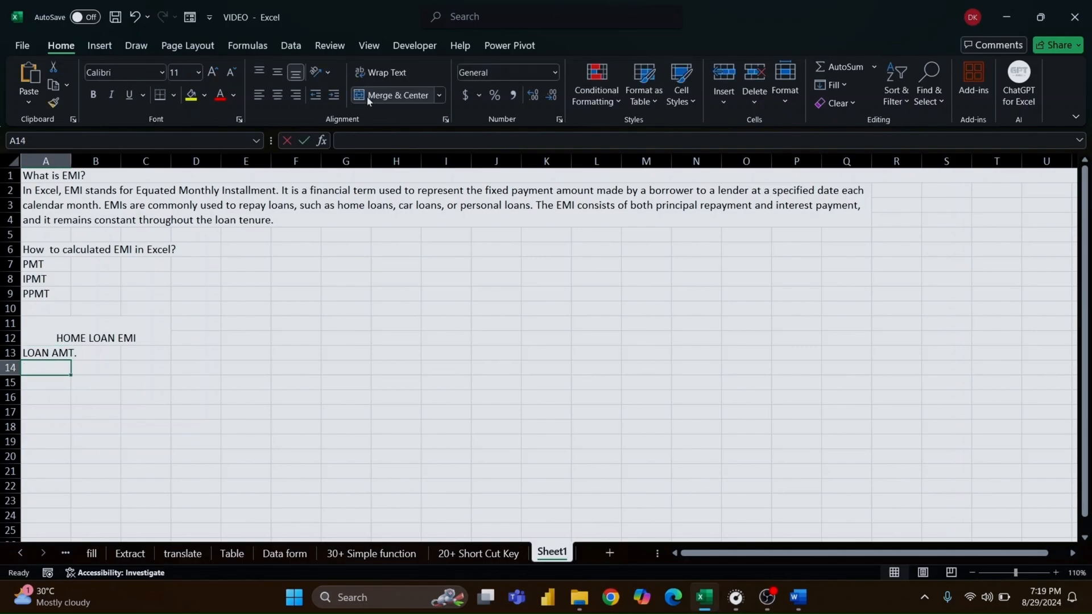
{"action": "type", "text": "MONT"}
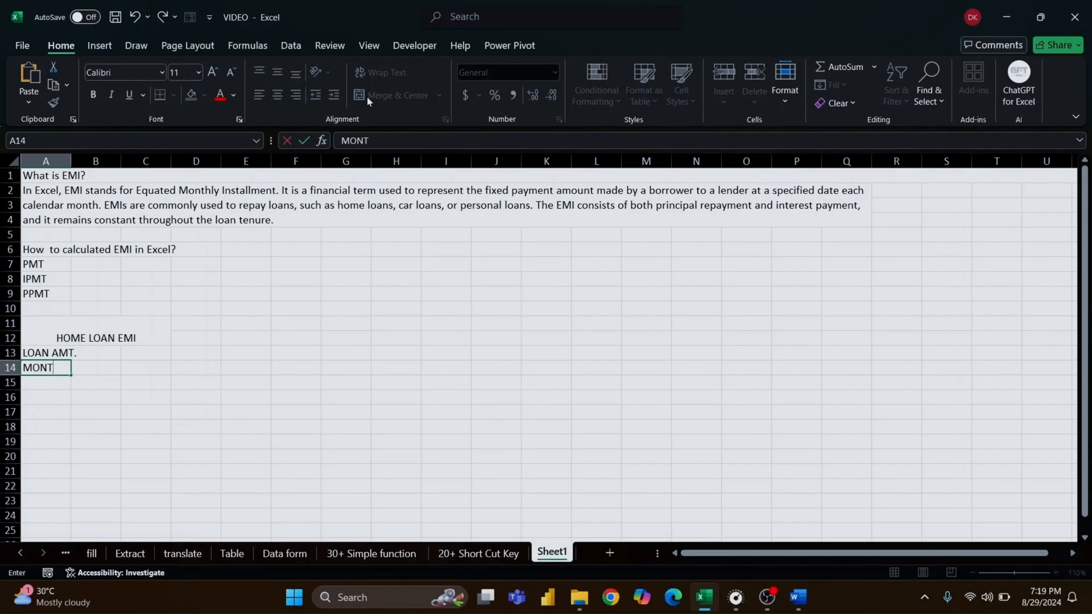
{"action": "type", "text": "HS"}
{"action": "key", "text": "Return"}
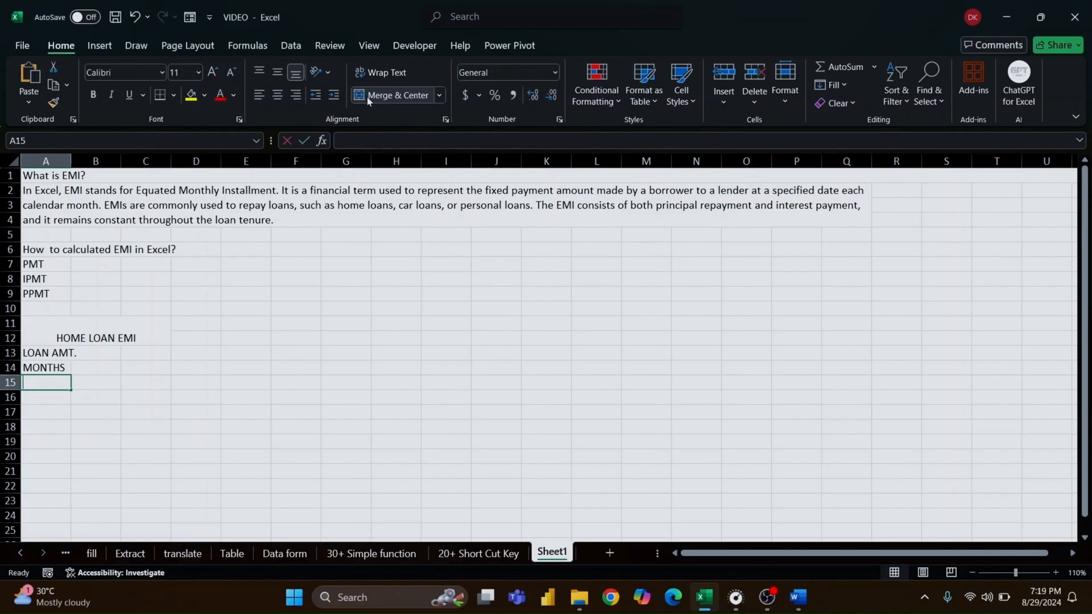
Enter the labels INTEREST RATE in A15 and EMI in A16
{"action": "type", "text": "INTER"}
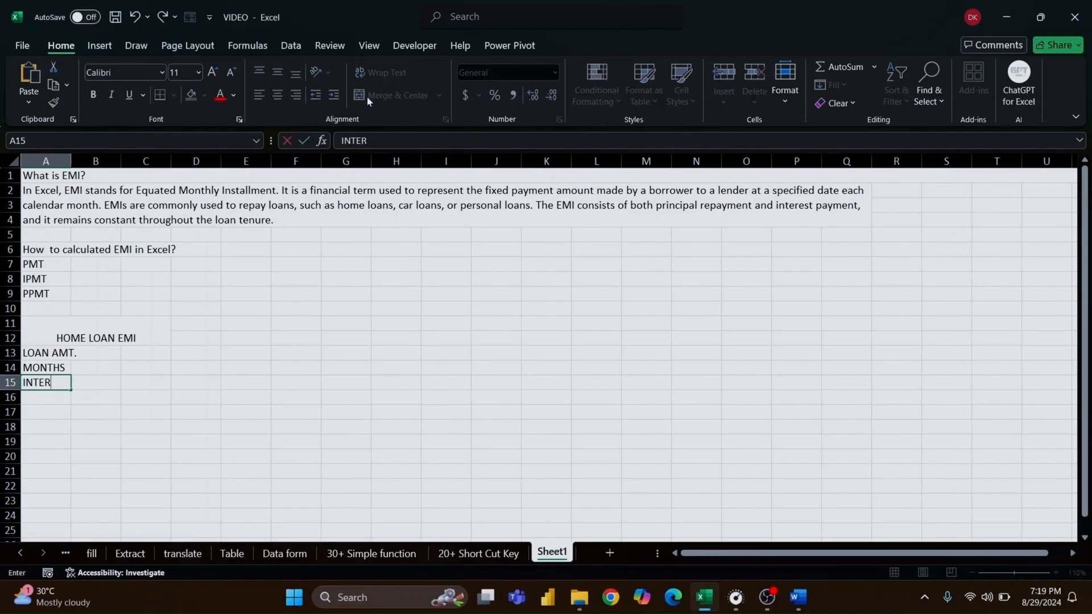
{"action": "type", "text": "EST RATE"}
{"action": "key", "text": "Return"}
{"action": "type", "text": "E"}
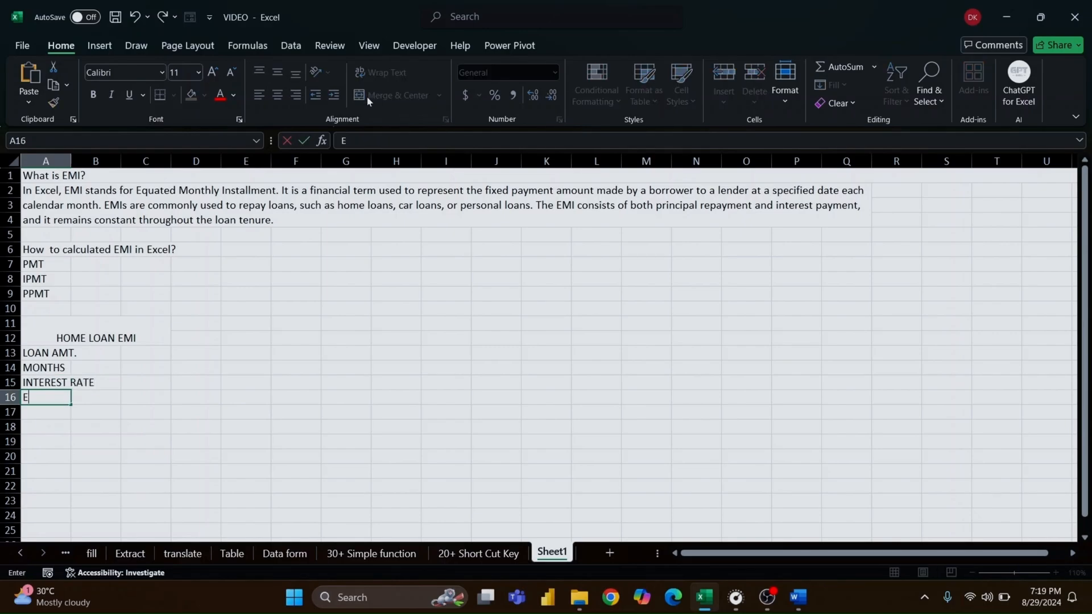
{"action": "type", "text": "MI"}
{"action": "key", "text": "Right"}
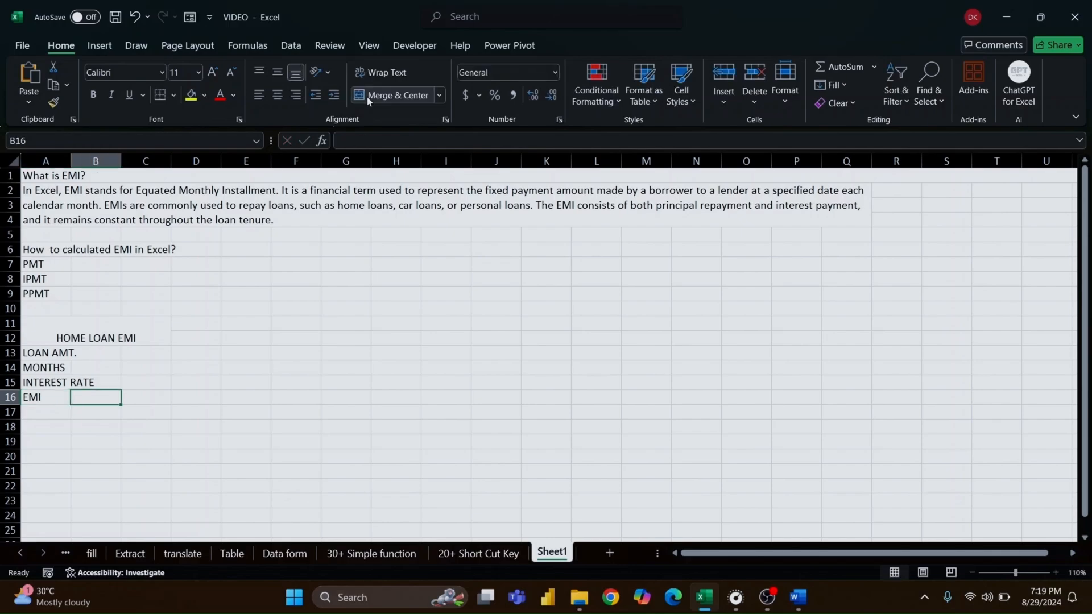
Merge and center B13:C13, and fill the merged format down through row 16
{"action": "key", "text": "Up"}
{"action": "key", "text": "Up"}
{"action": "key", "text": "Up"}
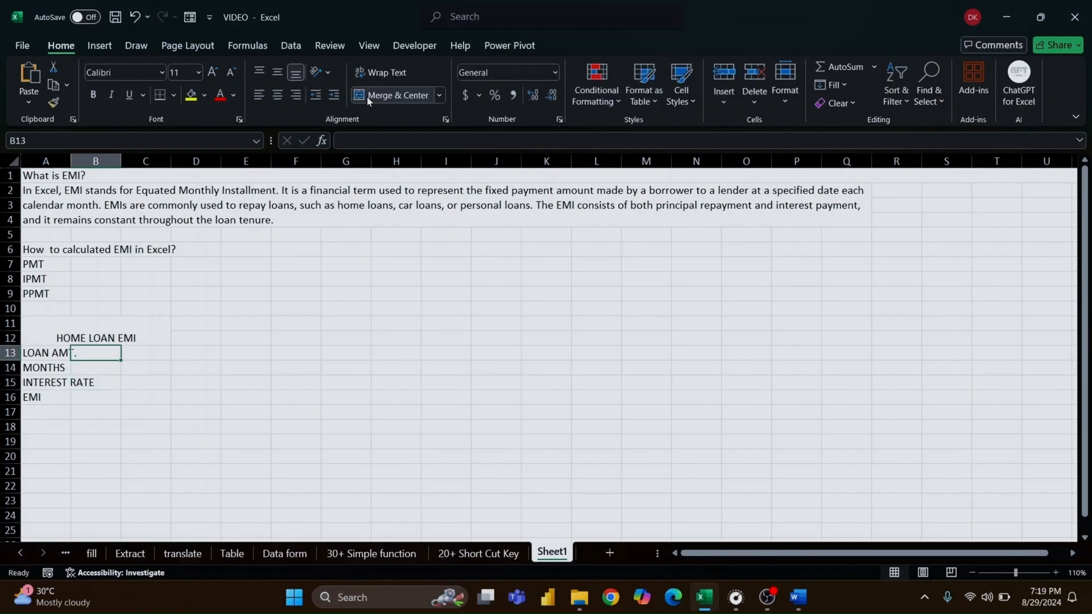
{"action": "key", "text": "shift+Right"}
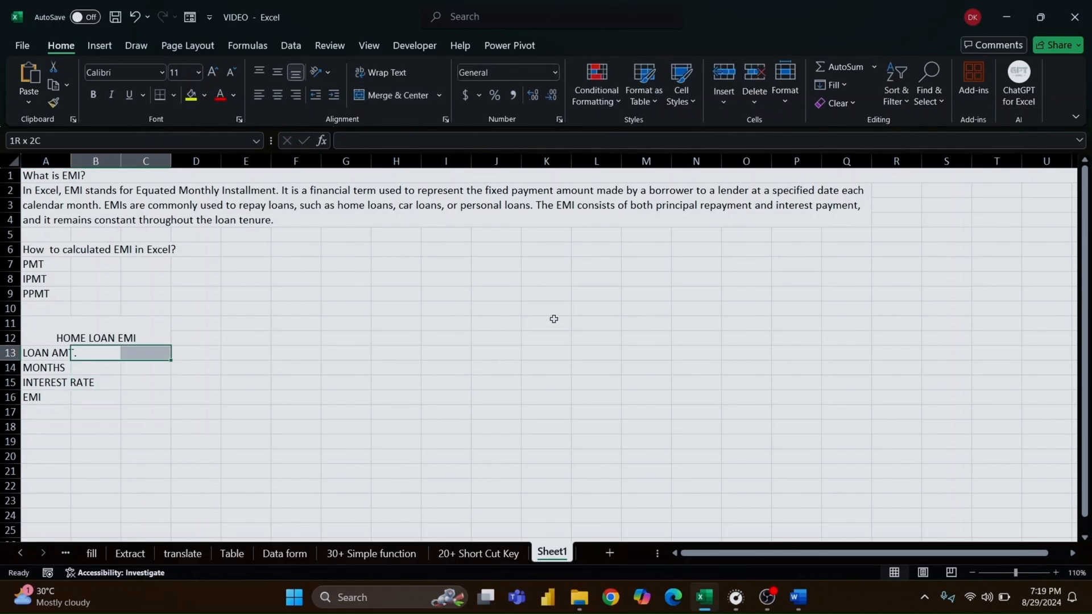
{"action": "left_click", "coordinate": [392, 95]}
{"action": "left_click_drag", "start_coordinate": [174, 361], "coordinate": [171, 405]}
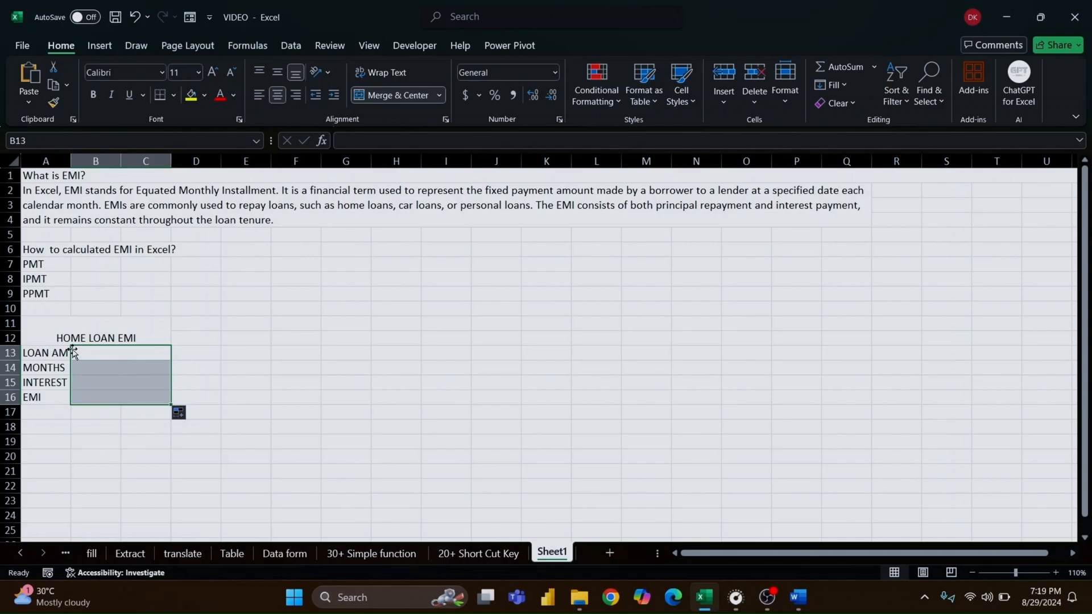
Apply all borders to the home loan table in A11:C16
{"action": "left_click_drag", "start_coordinate": [68, 339], "coordinate": [62, 398]}
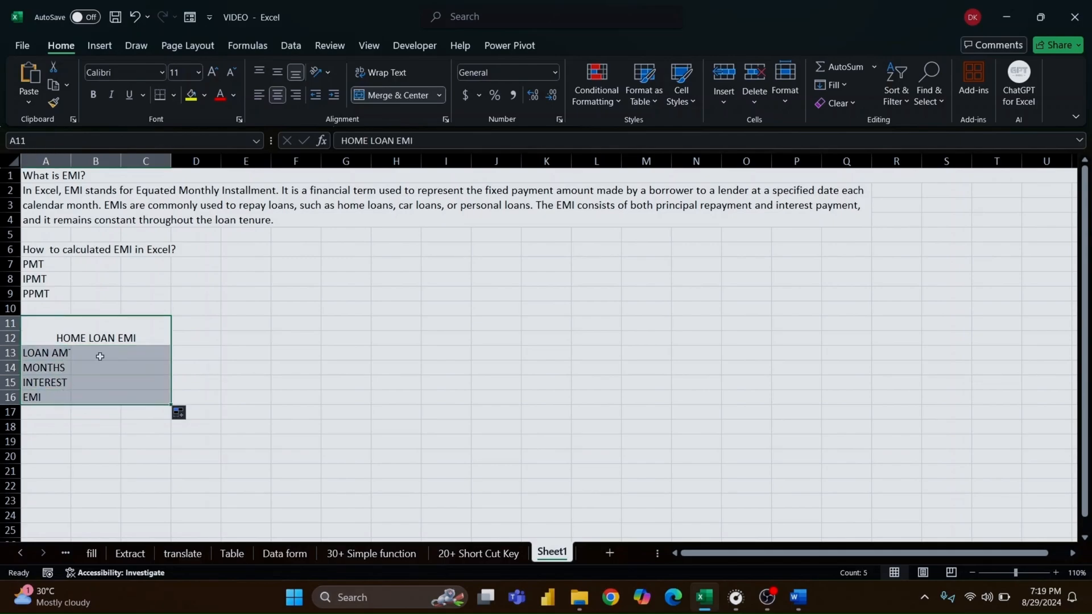
{"action": "left_click", "coordinate": [174, 97]}
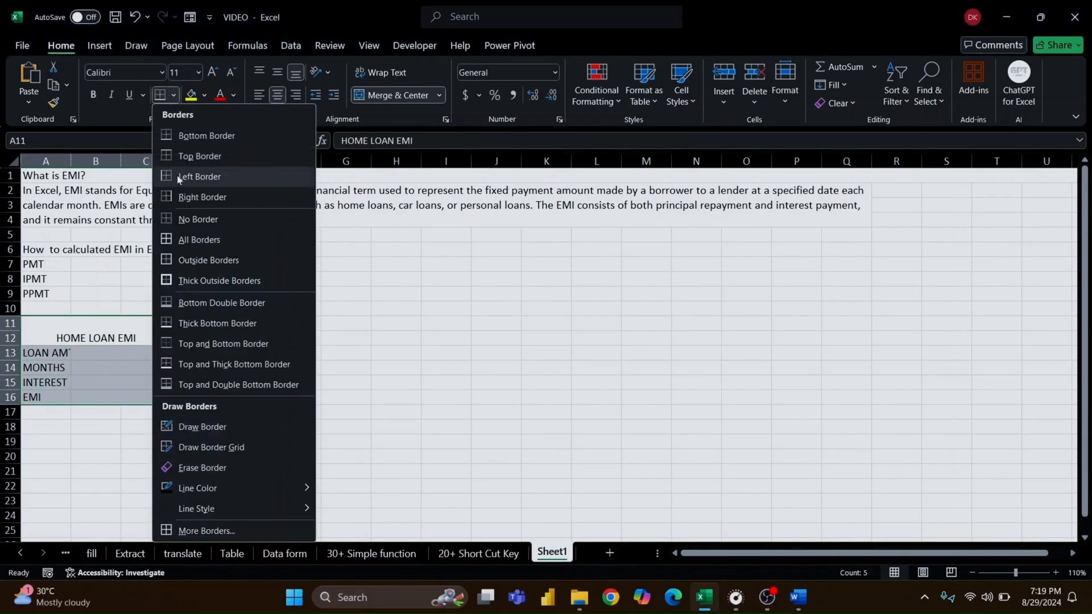
{"action": "left_click", "coordinate": [180, 240]}
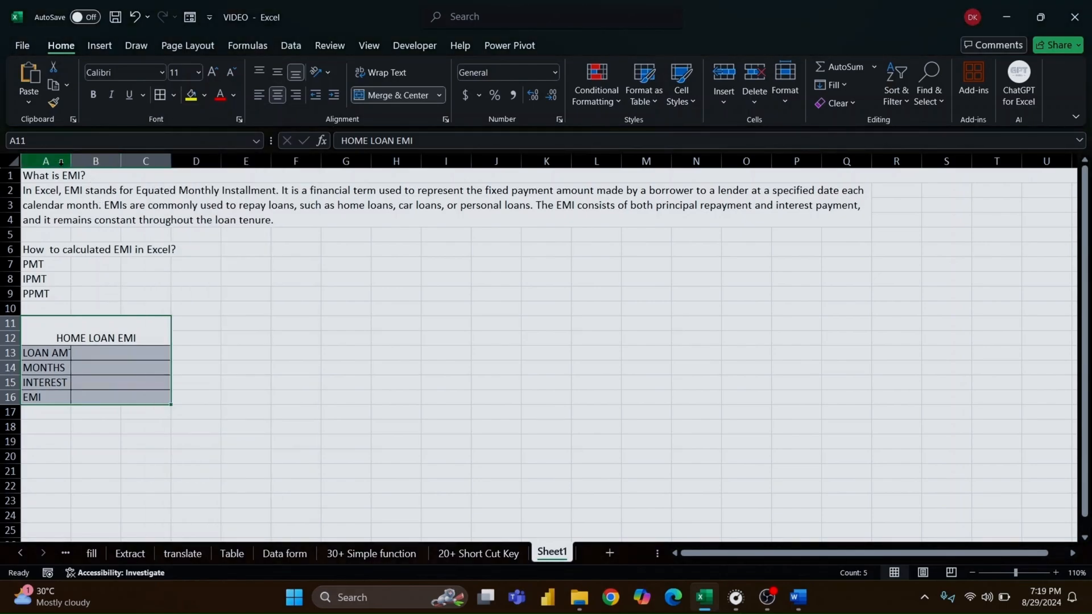
Auto-fit the widths of columns A to C to their contents
{"action": "left_click_drag", "start_coordinate": [45, 161], "coordinate": [145, 161]}
{"action": "double_click", "coordinate": [120, 160]}
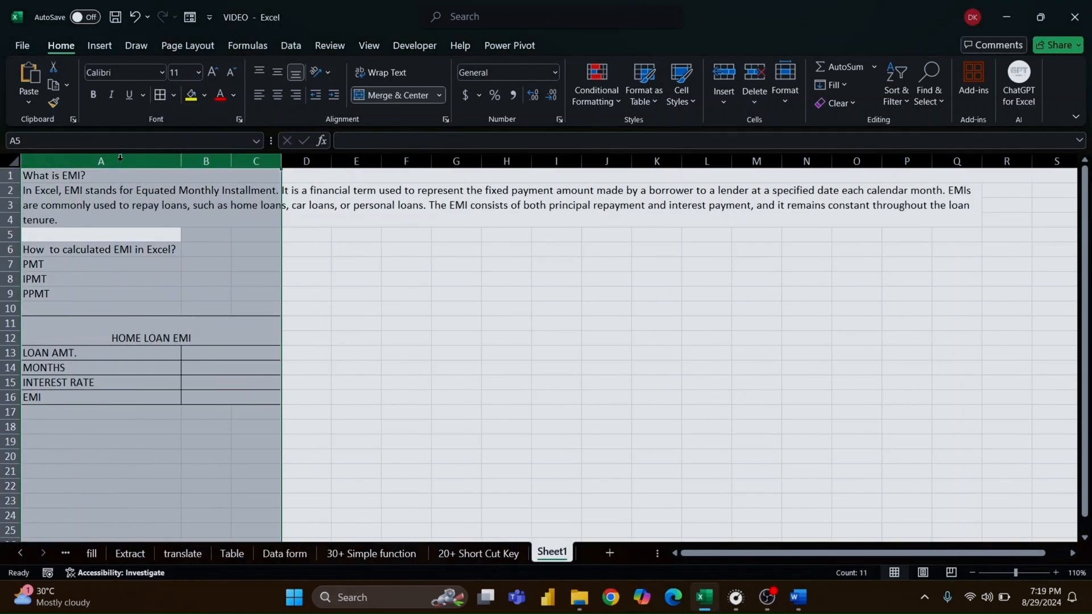
{"action": "left_click", "coordinate": [196, 350]}
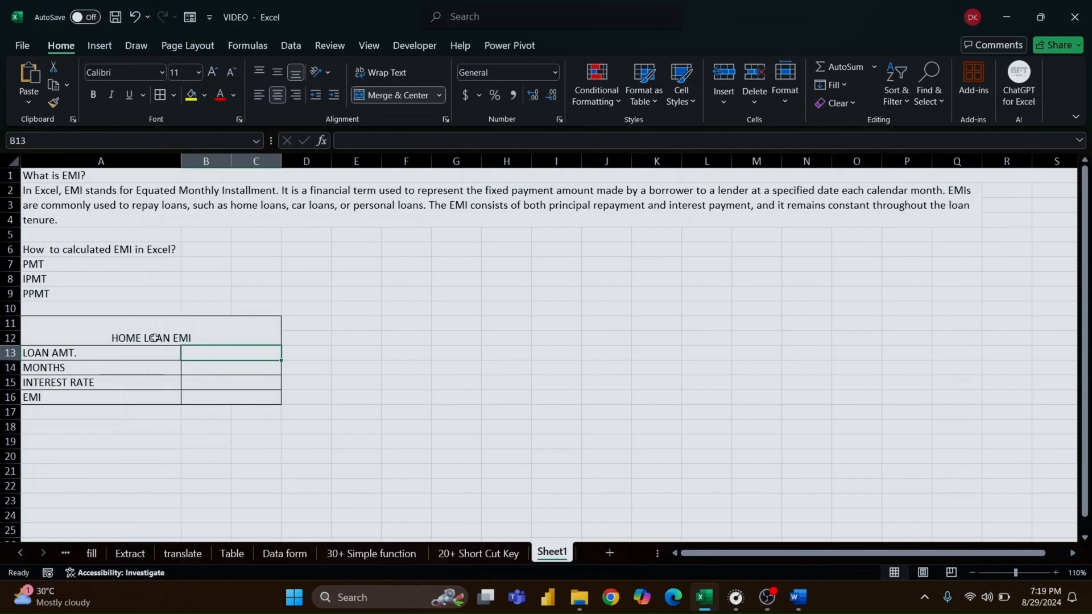
Center the contents of A11:C16 both vertically and horizontally
{"action": "left_click_drag", "start_coordinate": [121, 320], "coordinate": [127, 395]}
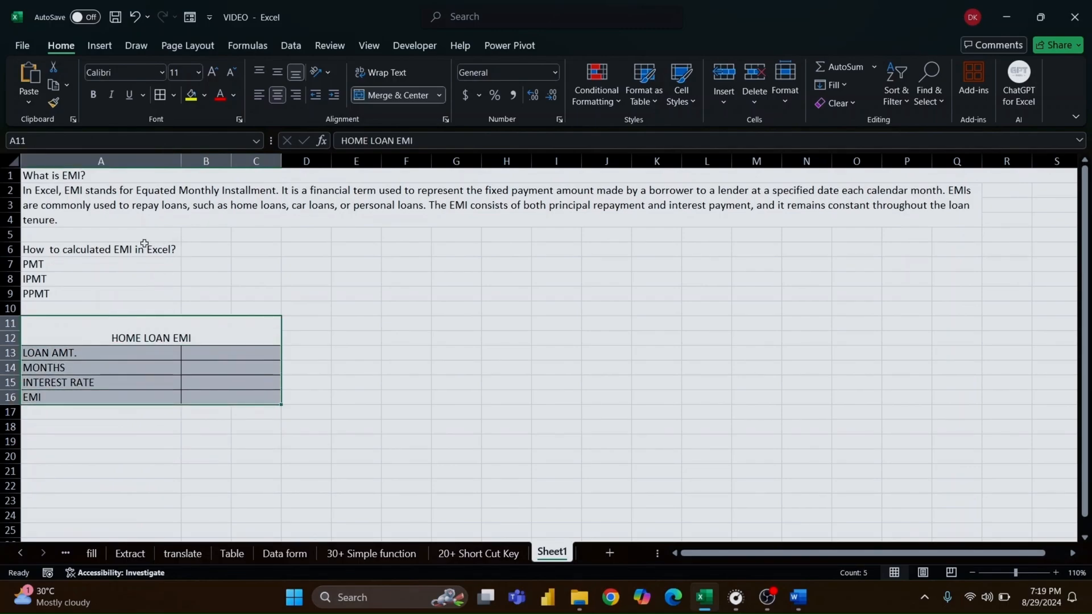
{"action": "left_click", "coordinate": [277, 72]}
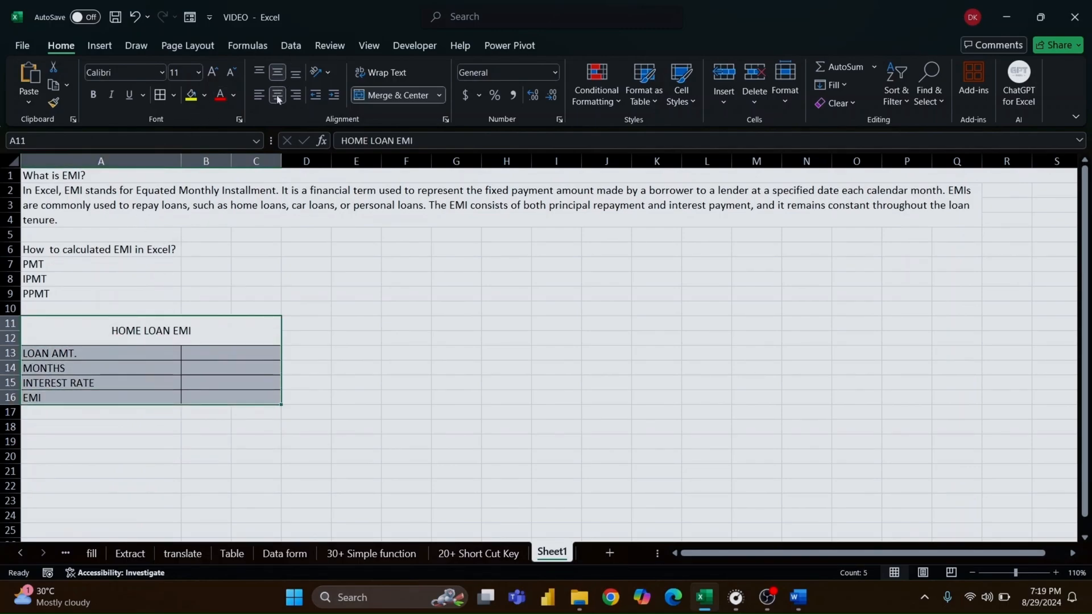
{"action": "left_click", "coordinate": [278, 95]}
{"action": "left_click", "coordinate": [278, 95]}
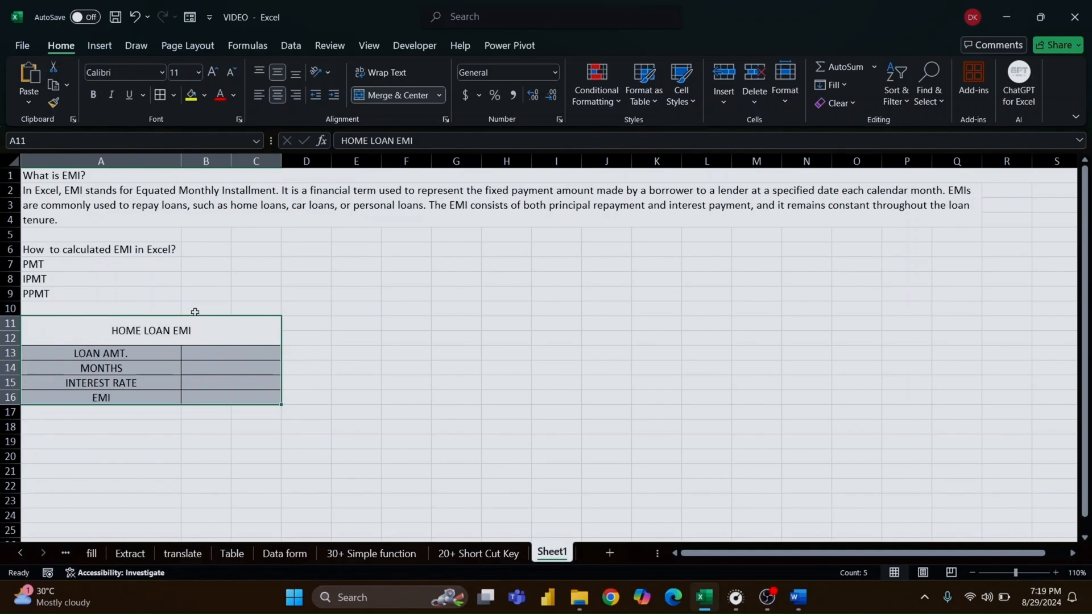
Make the text of the home loan table bold and set its font to Andalus
{"action": "left_click", "coordinate": [162, 72]}
{"action": "scroll", "coordinate": [154, 227], "scroll_direction": "up", "scroll_amount": 20}
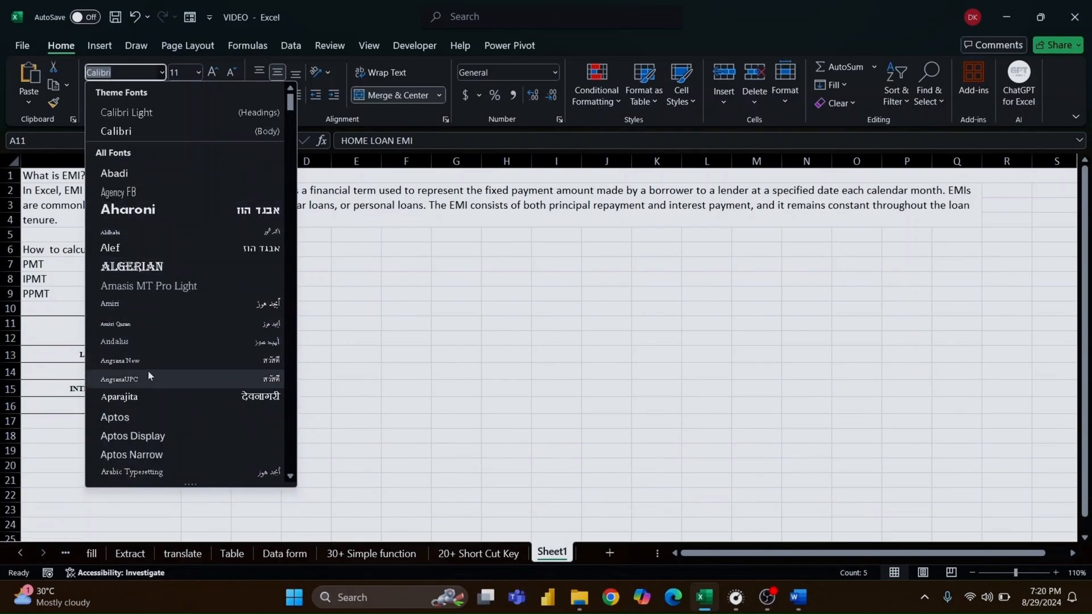
{"action": "left_click", "coordinate": [151, 344]}
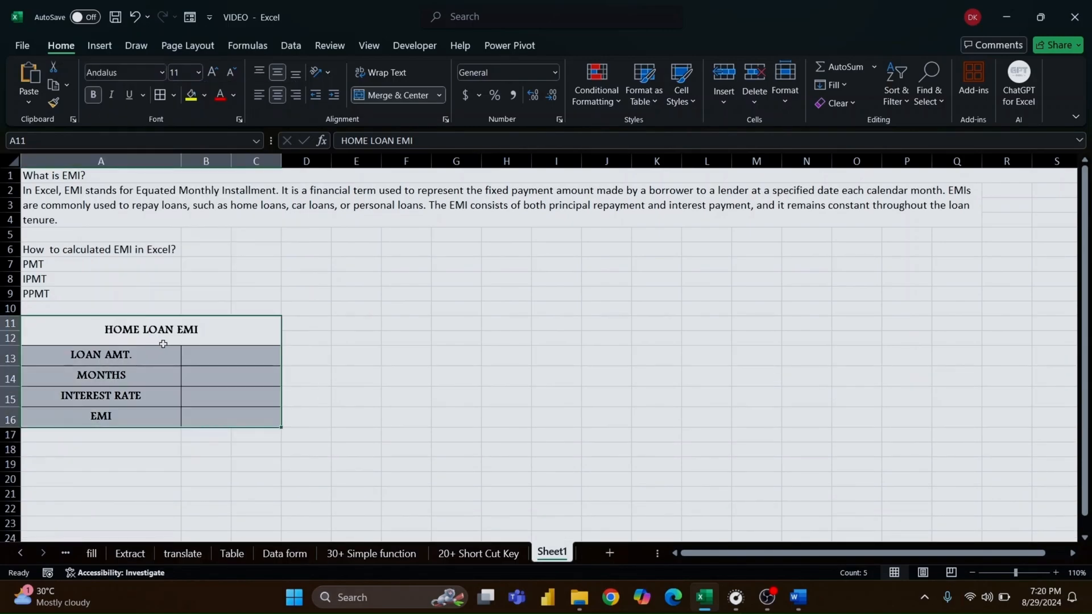
Increase the HOME LOAN EMI title to font size 14 and fill its cell with light blue
{"action": "left_click", "coordinate": [213, 72]}
{"action": "left_click", "coordinate": [212, 72]}
{"action": "left_click", "coordinate": [204, 95]}
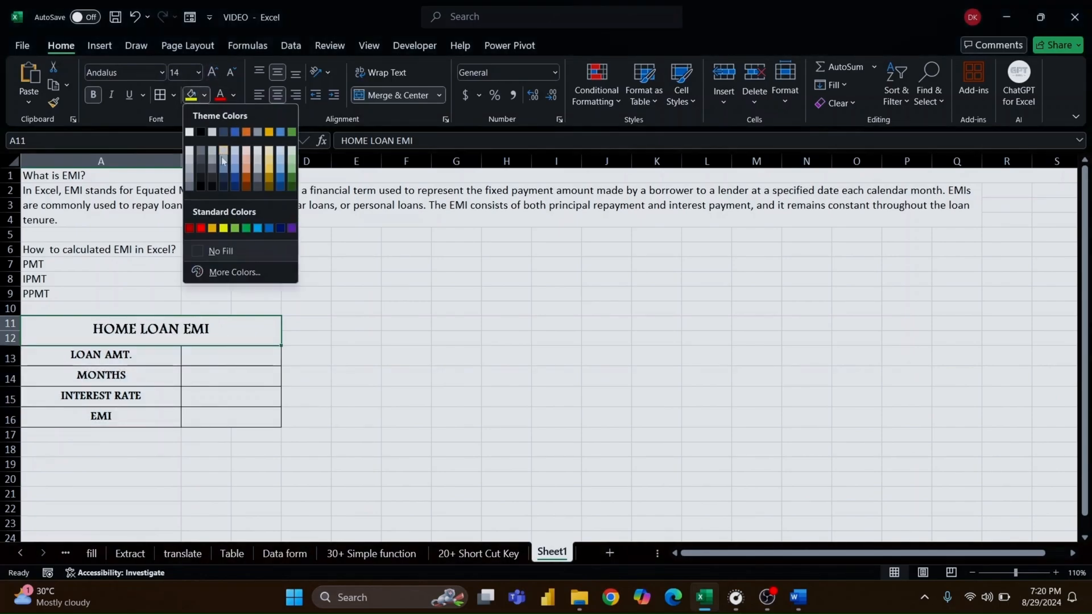
{"action": "left_click", "coordinate": [234, 165]}
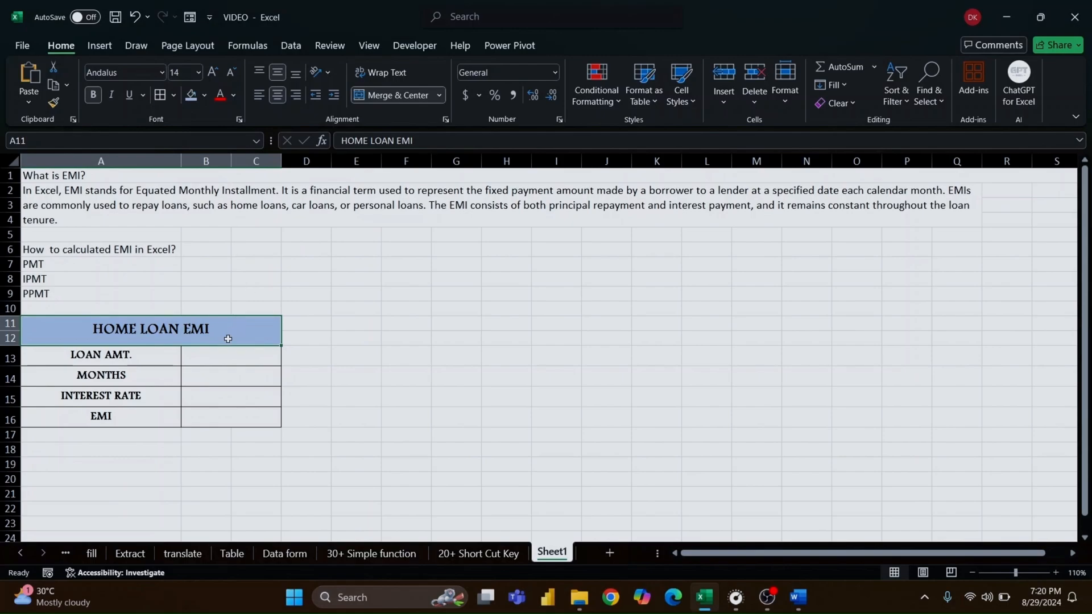
Apply thick outside borders around the home loan table in A11:C16
{"action": "left_click", "coordinate": [215, 355]}
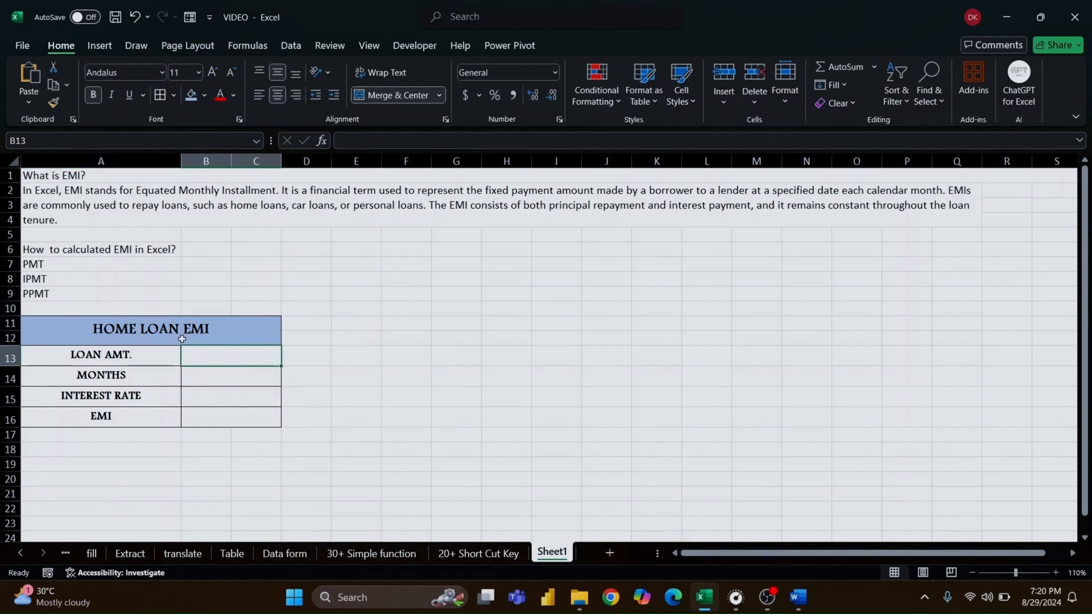
{"action": "left_click_drag", "start_coordinate": [182, 333], "coordinate": [182, 412]}
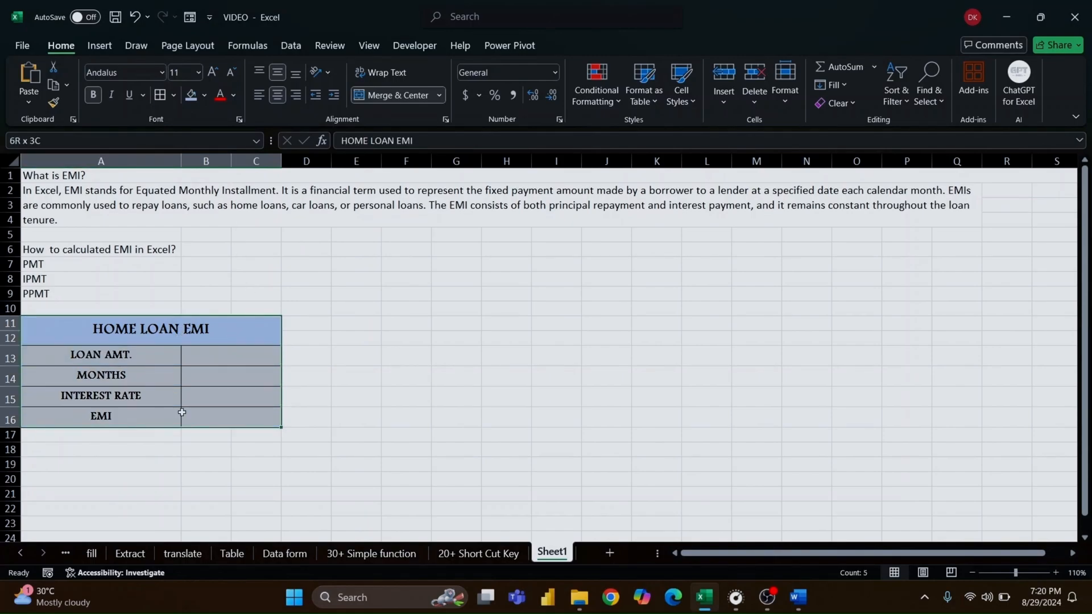
{"action": "left_click", "coordinate": [174, 95]}
{"action": "left_click", "coordinate": [209, 283]}
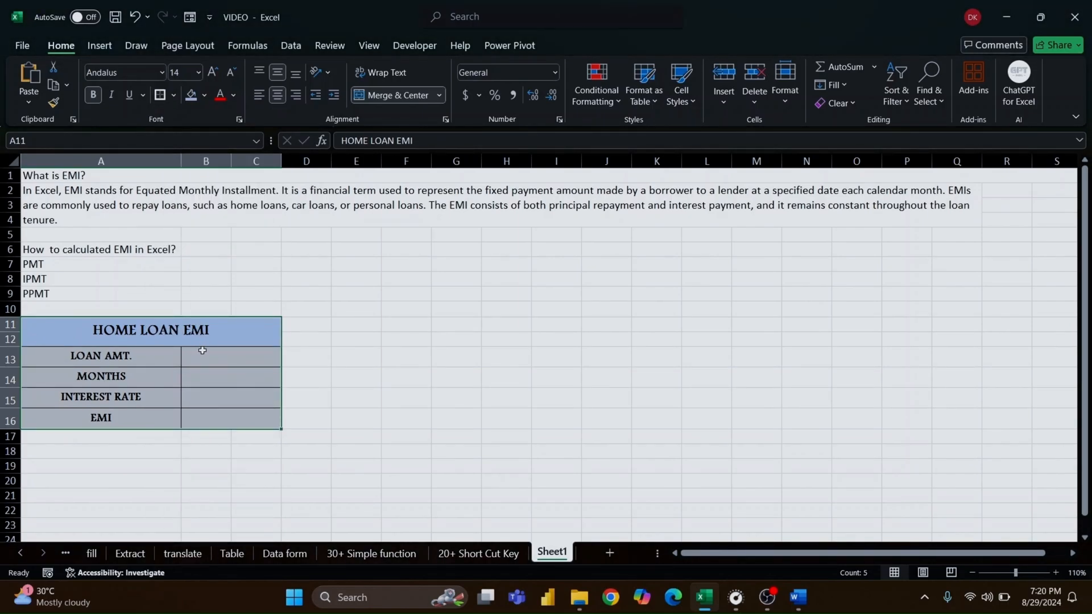
{"action": "left_click", "coordinate": [199, 354]}
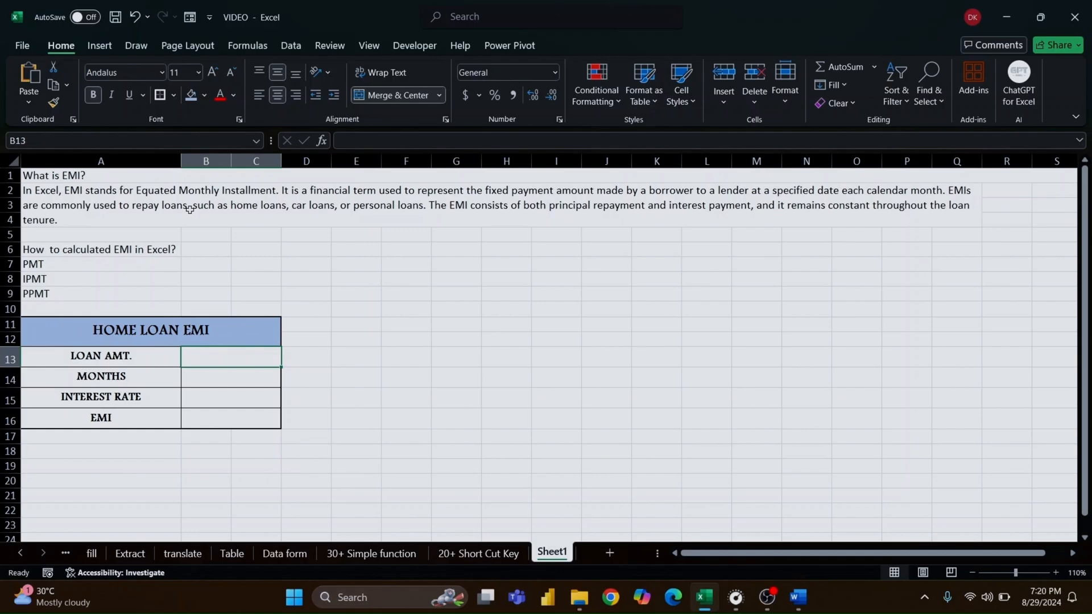
Enter a loan amount of 400000, 30 months and a 9% interest rate, and outline the empty EMI cell B16 with a thick border
{"action": "type", "text": "400000"}
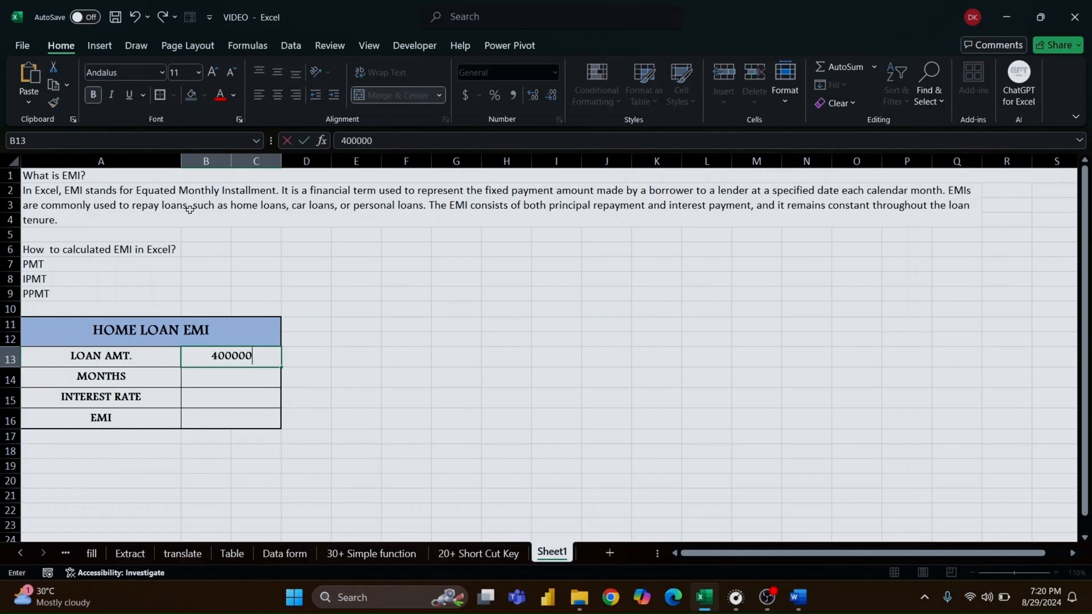
{"action": "key", "text": "Return"}
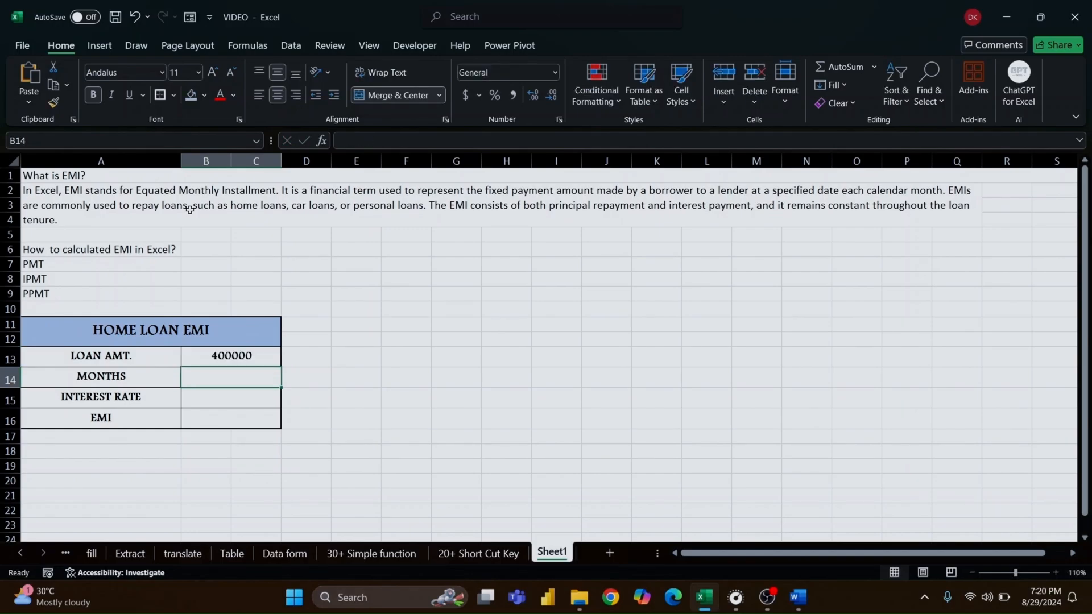
{"action": "type", "text": "30"}
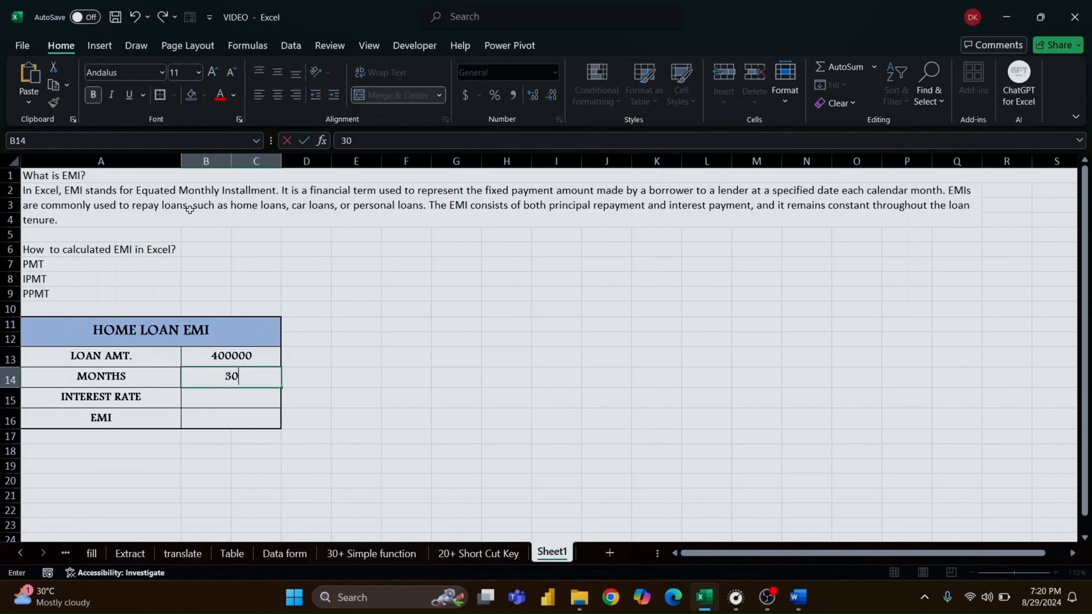
{"action": "key", "text": "Return"}
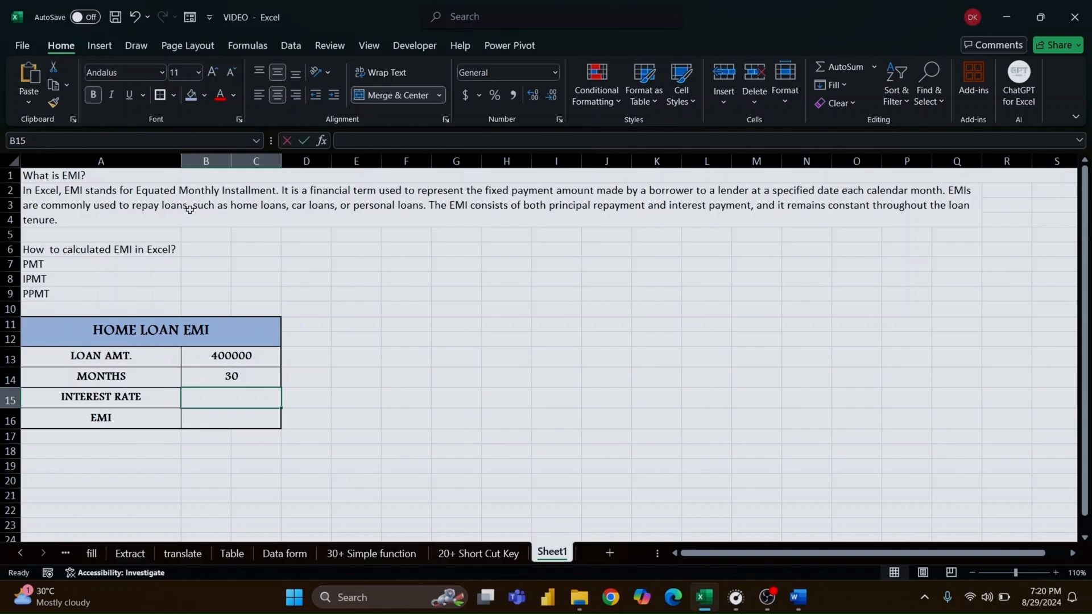
{"action": "type", "text": "9"}
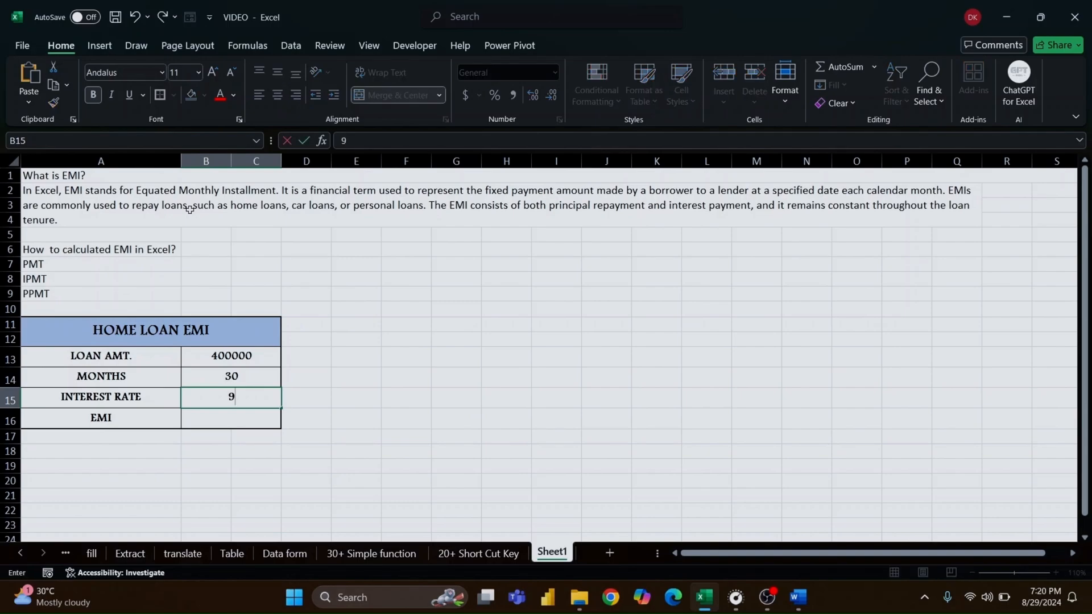
{"action": "type", "text": "%"}
{"action": "key", "text": "Return"}
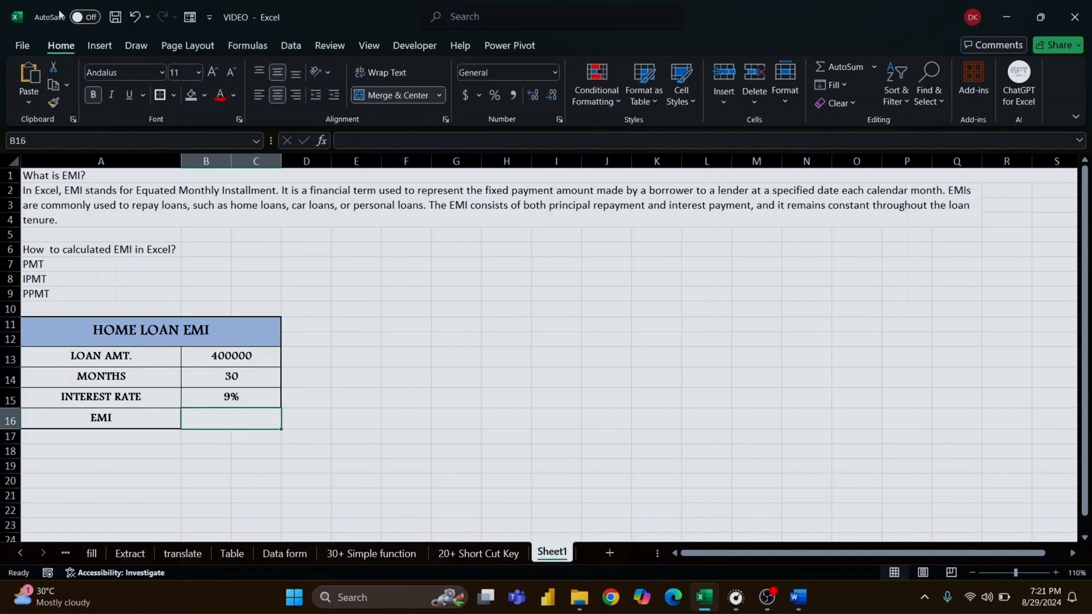
{"action": "left_click", "coordinate": [161, 94]}
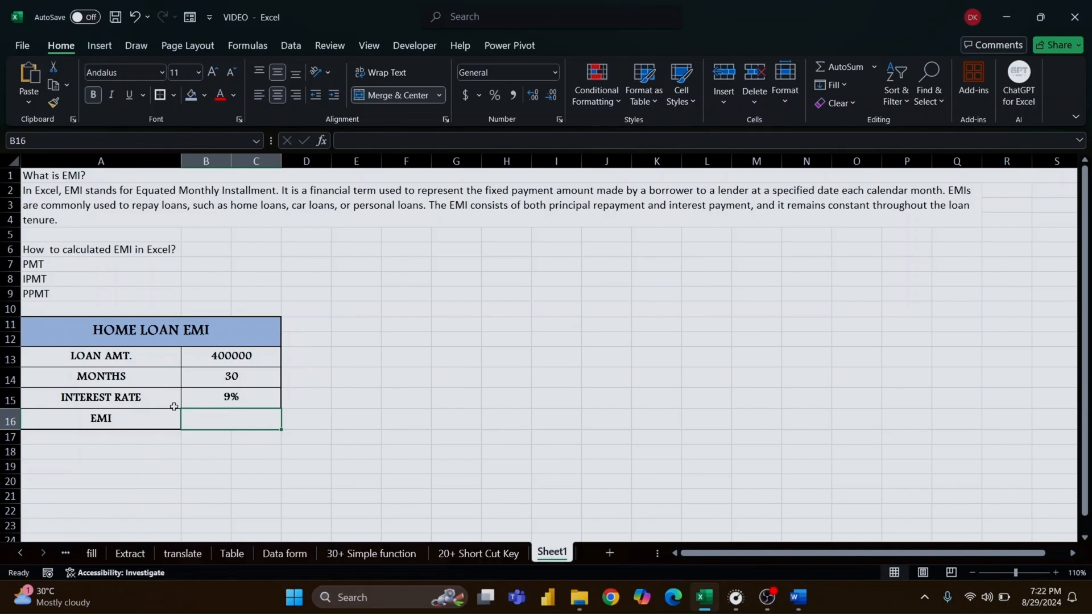
Calculate the EMI in B16 with -PMT(B15/12,B14,B13), using the interest rate, months and loan amount cells
{"action": "type", "text": "-pmt"}
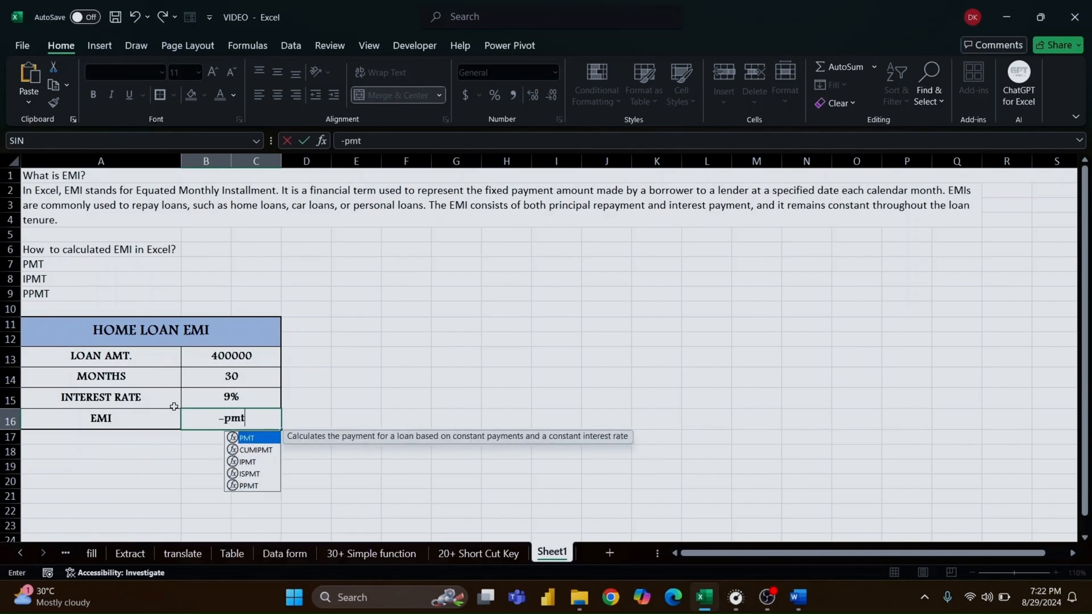
{"action": "type", "text": "("}
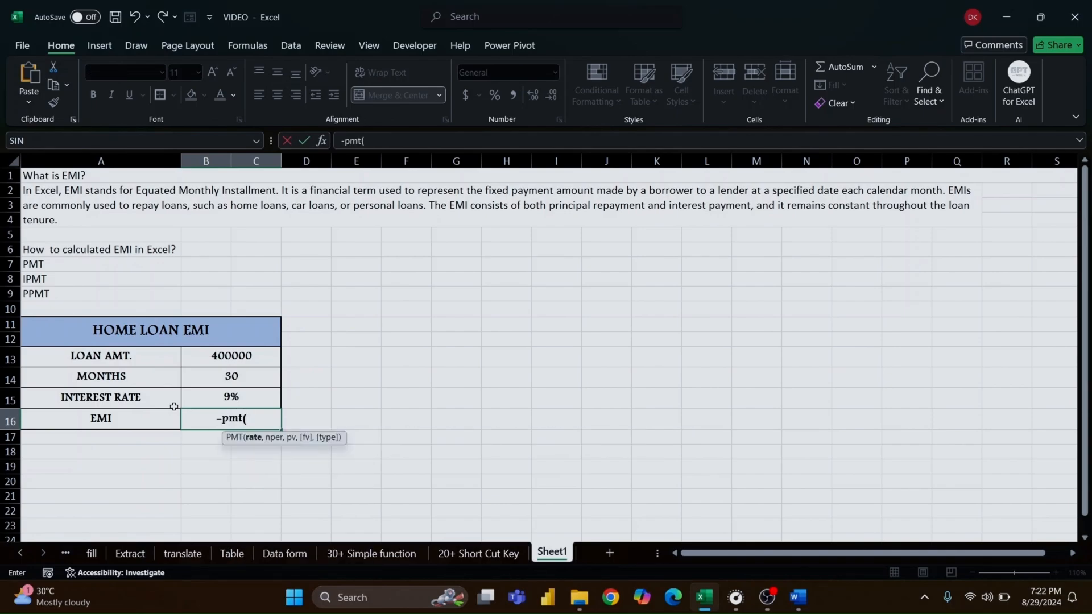
{"action": "left_click", "coordinate": [202, 398]}
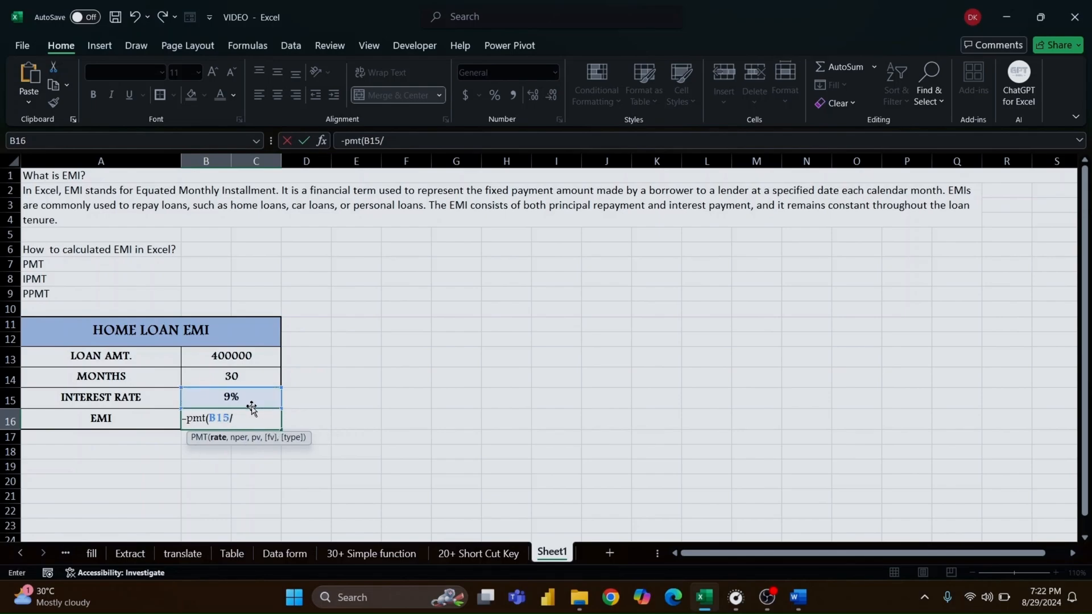
{"action": "type", "text": "/12,"}
{"action": "left_click", "coordinate": [227, 376]}
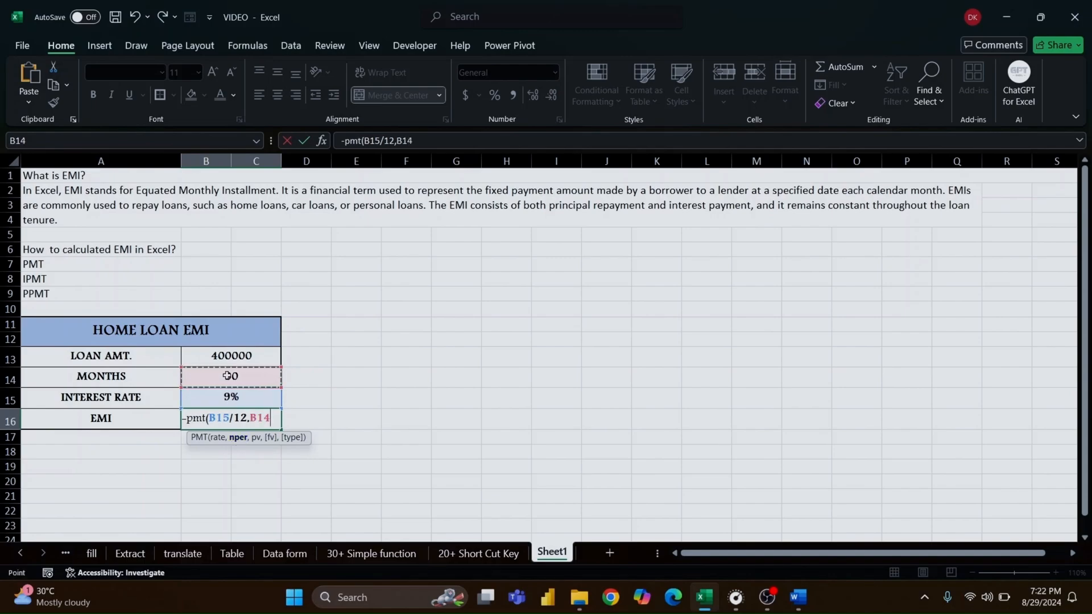
{"action": "type", "text": ","}
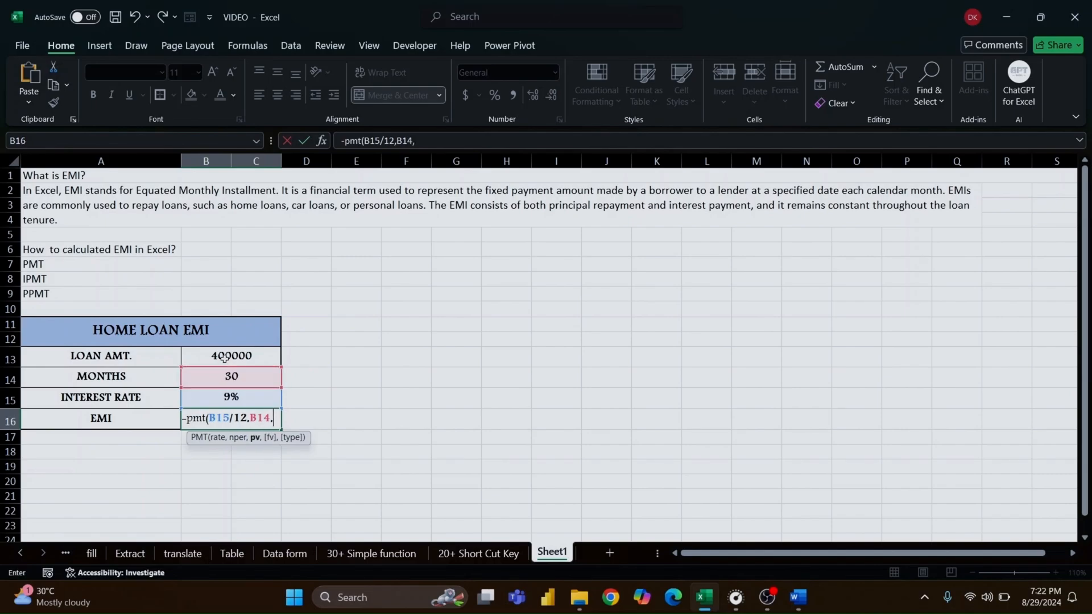
{"action": "left_click", "coordinate": [224, 356]}
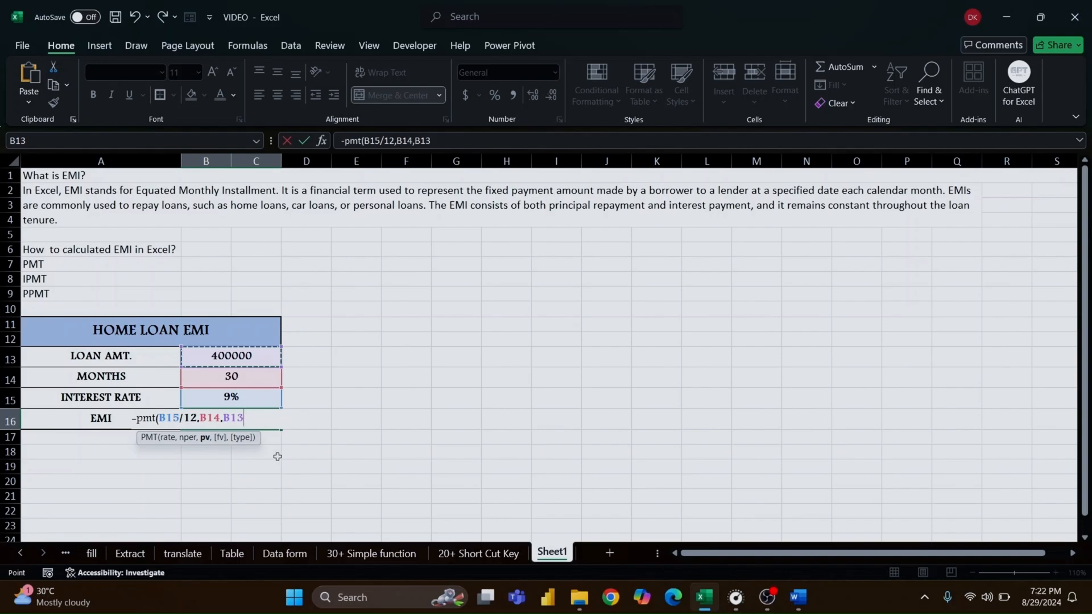
{"action": "type", "text": ")"}
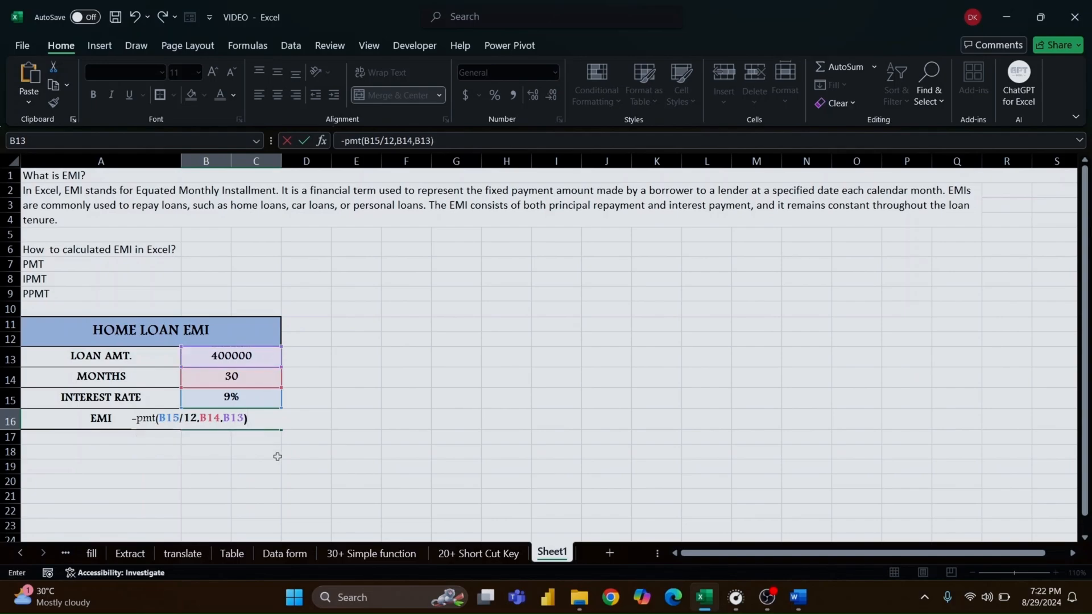
{"action": "key", "text": "ctrl+Return"}
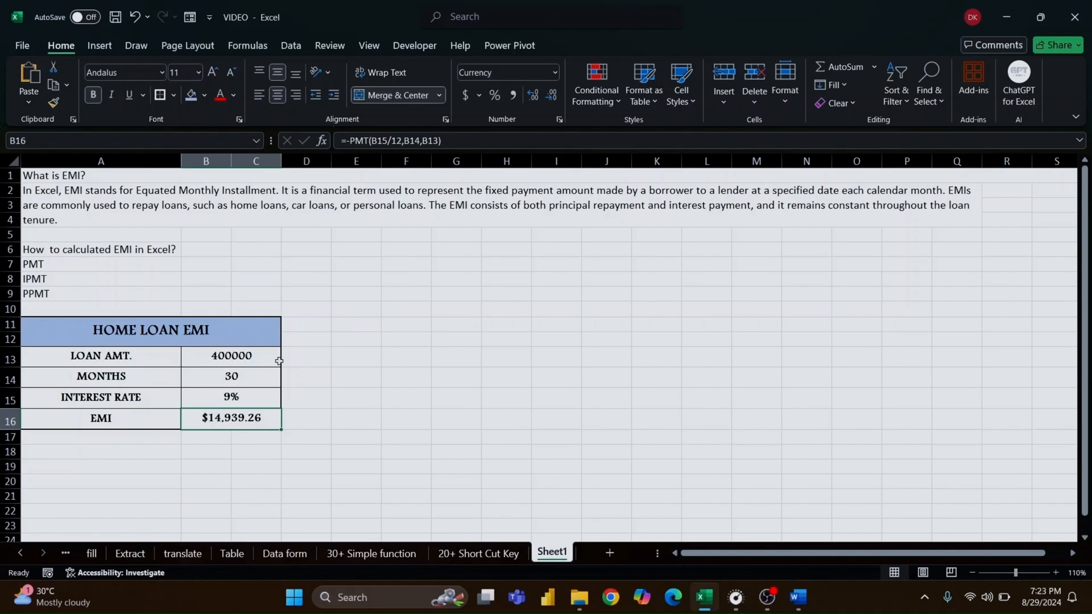
Merge and center E11:F12 and enter the heading Key Point in it
{"action": "left_click_drag", "start_coordinate": [336, 322], "coordinate": [420, 341]}
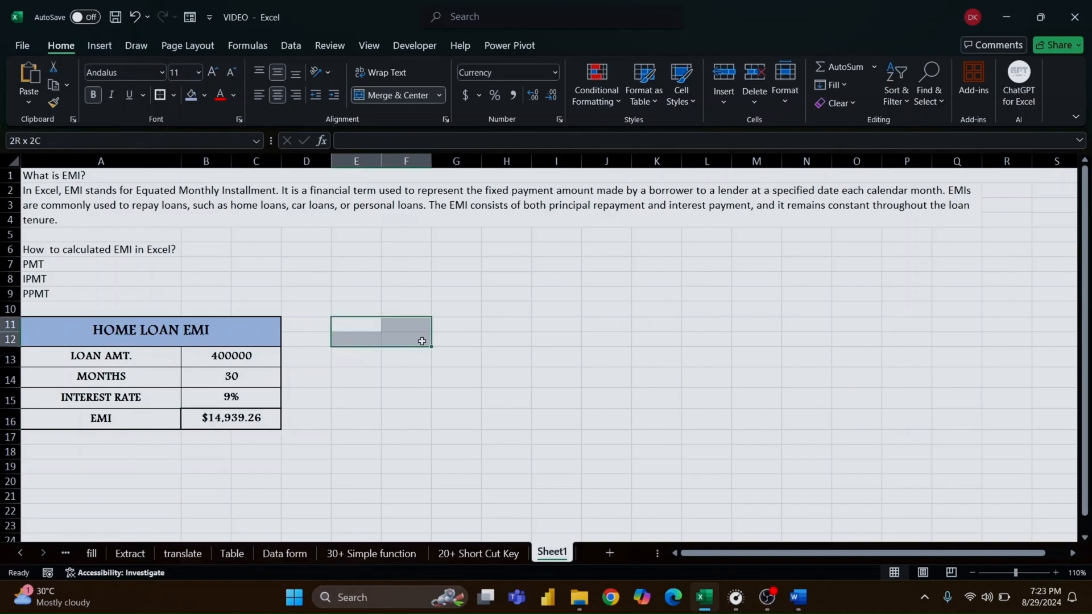
{"action": "key", "text": "alt+h"}
{"action": "key", "text": "m"}
{"action": "key", "text": "c"}
{"action": "double_click", "coordinate": [380, 339]}
{"action": "type", "text": "Key Point"}
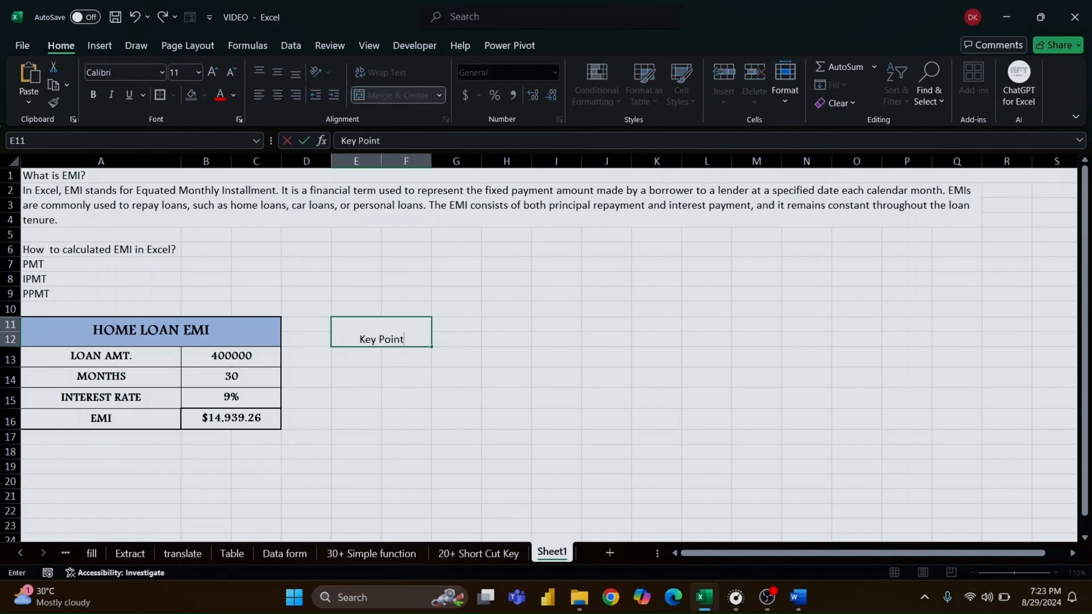
{"action": "key", "text": "Return"}
Enter the labels Internet Rate, NPER and PV in E13:E15 under the Key Point heading
{"action": "type", "text": "Internet Rate"}
{"action": "key", "text": "Return"}
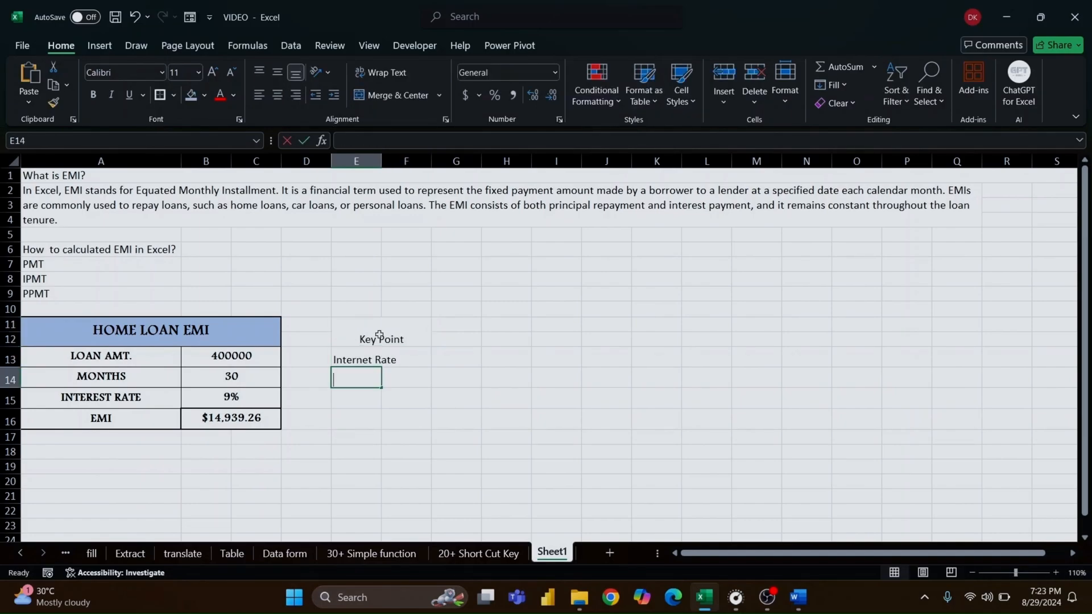
{"action": "type", "text": "NPER"}
{"action": "key", "text": "Return"}
{"action": "type", "text": "PV"}
{"action": "key", "text": "Up"}
{"action": "key", "text": "Right"}
{"action": "key", "text": "Up"}
Enter the explanations Rate/12, Year*12 and Price Value in F13:F15 beside the Key Point labels
{"action": "type", "text": "Rate/"}
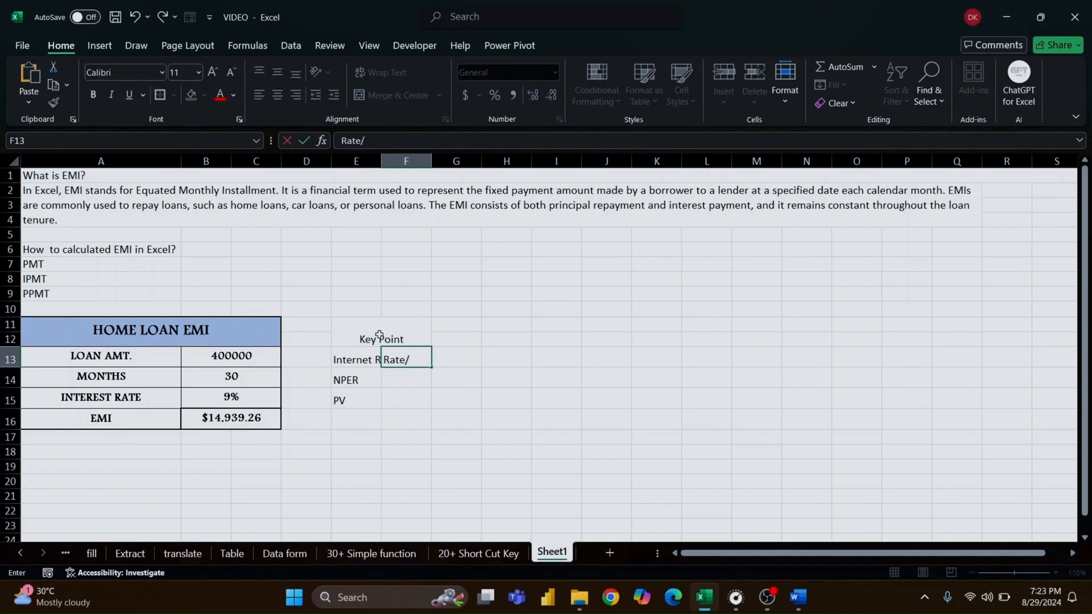
{"action": "type", "text": "12"}
{"action": "key", "text": "Return"}
{"action": "type", "text": "Year*12"}
{"action": "key", "text": "Return"}
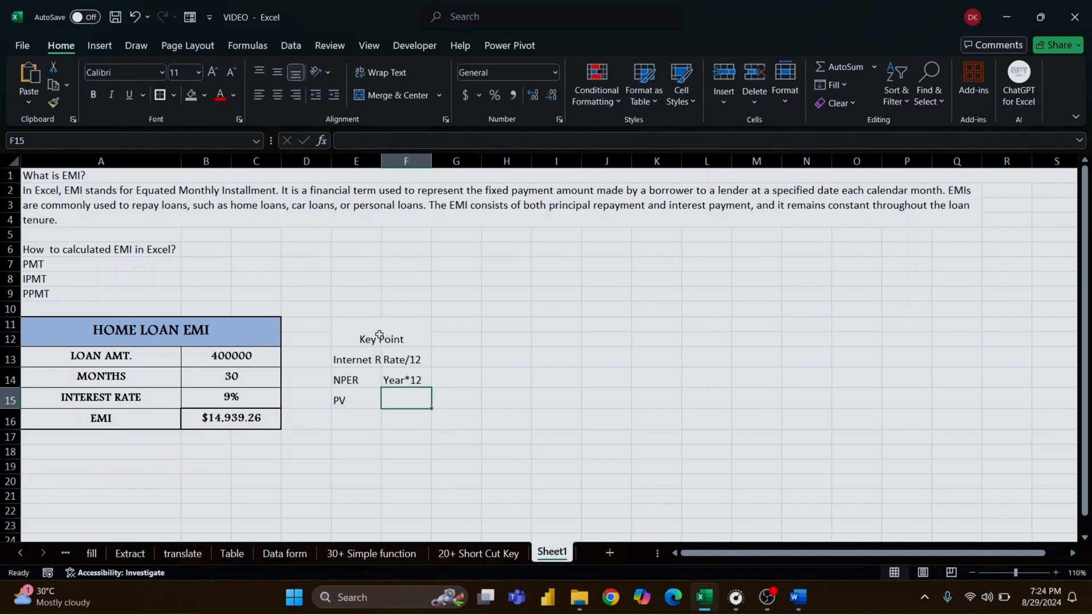
{"action": "type", "text": "Price dow"}
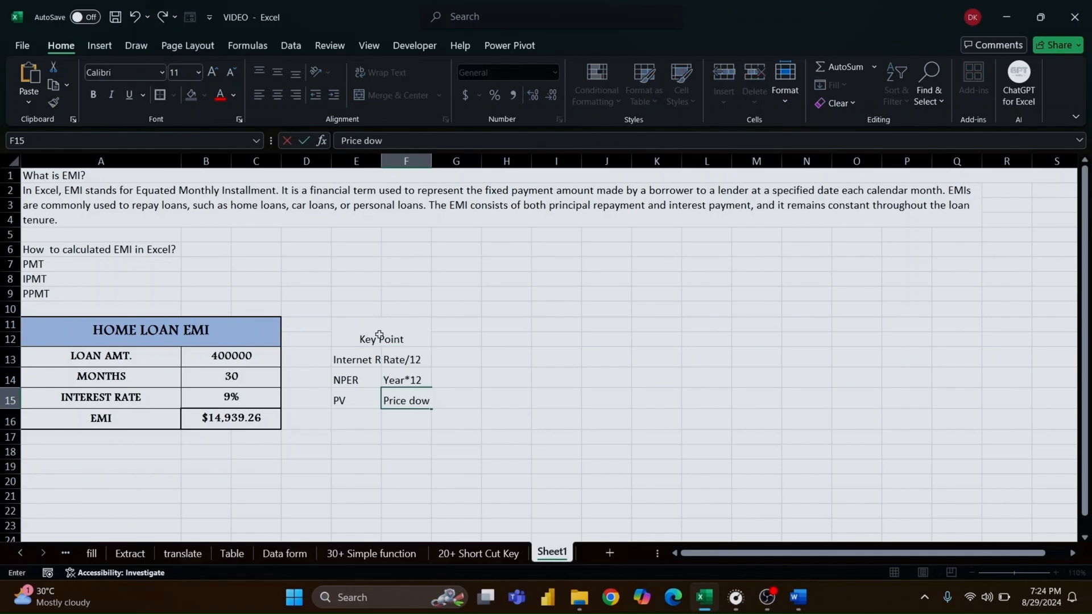
{"action": "type", "text": "n"}
{"action": "key", "text": "BackSpace"}
{"action": "key", "text": "BackSpace"}
{"action": "key", "text": "BackSpace"}
{"action": "key", "text": "BackSpace"}
{"action": "key", "text": "BackSpace"}
{"action": "type", "text": "Value"}
Widen columns E and F so the Key Point labels and explanations fit
{"action": "key", "text": "Left"}
{"action": "key", "text": "Left"}
{"action": "key", "text": "Up"}
{"action": "key", "text": "Up"}
{"action": "key", "text": "Up"}
{"action": "key", "text": "Right"}
{"action": "key", "text": "shift+Down"}
{"action": "key", "text": "shift+Down"}
{"action": "key", "text": "shift+Down"}
{"action": "left_click_drag", "start_coordinate": [381, 161], "coordinate": [472, 161]}
{"action": "left_click", "coordinate": [444, 161]}
Copy the HOME LOAN EMI title's formatting to the Key Point heading and apply borders to the table in E11:F15
{"action": "left_click", "coordinate": [270, 330]}
{"action": "left_click", "coordinate": [54, 103]}
{"action": "left_click_drag", "start_coordinate": [373, 357], "coordinate": [438, 401]}
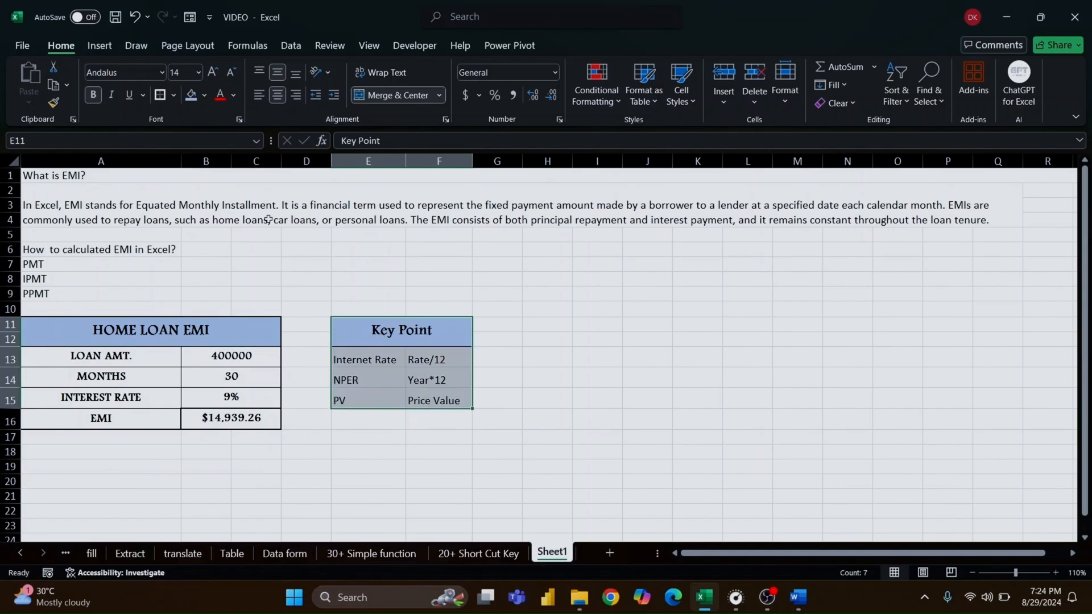
{"action": "left_click", "coordinate": [174, 95]}
{"action": "left_click", "coordinate": [183, 281]}
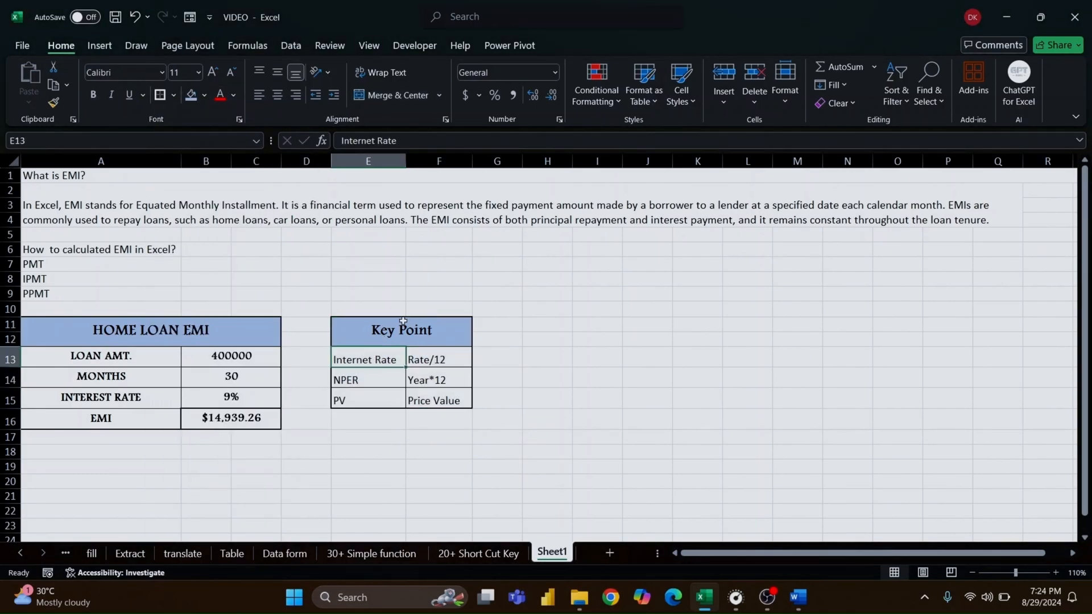
Autofit the width of column F in the Key Point table
{"action": "left_click", "coordinate": [368, 335]}
{"action": "double_click", "coordinate": [471, 164]}
{"action": "left_click", "coordinate": [453, 380]}
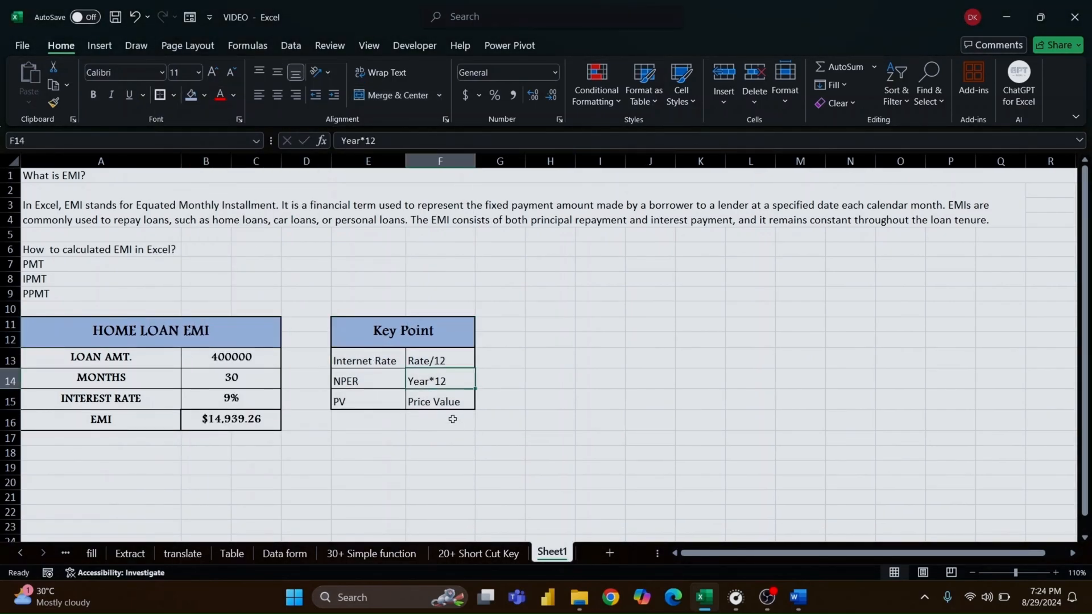
{"action": "left_click", "coordinate": [449, 406]}
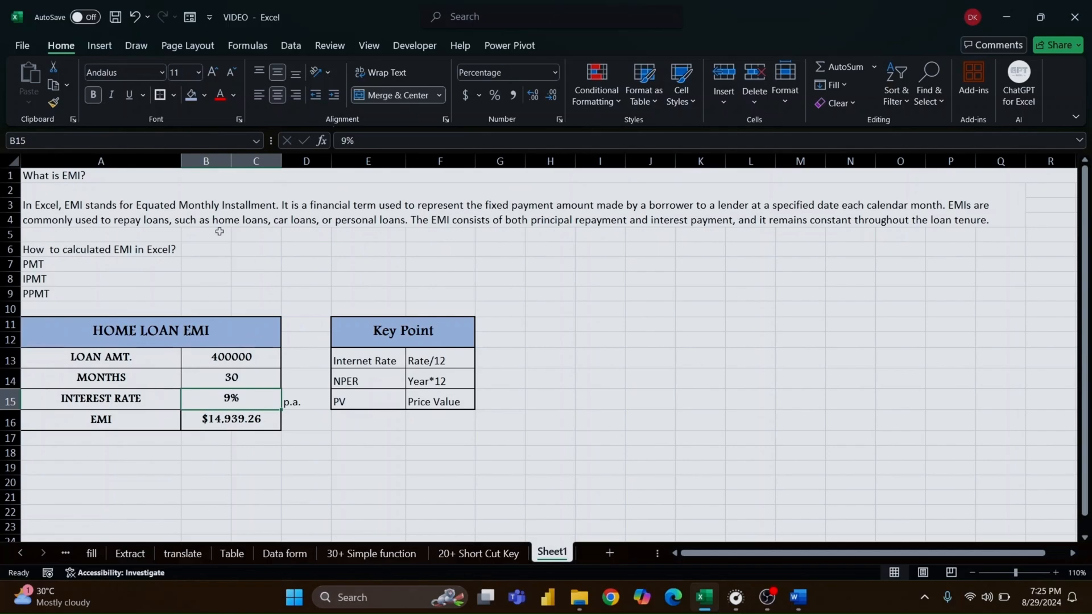
Review the interest rate, months and EMI formula in the home loan table against the rate and NPER rules in the Key Point table
{"action": "left_click", "coordinate": [169, 392]}
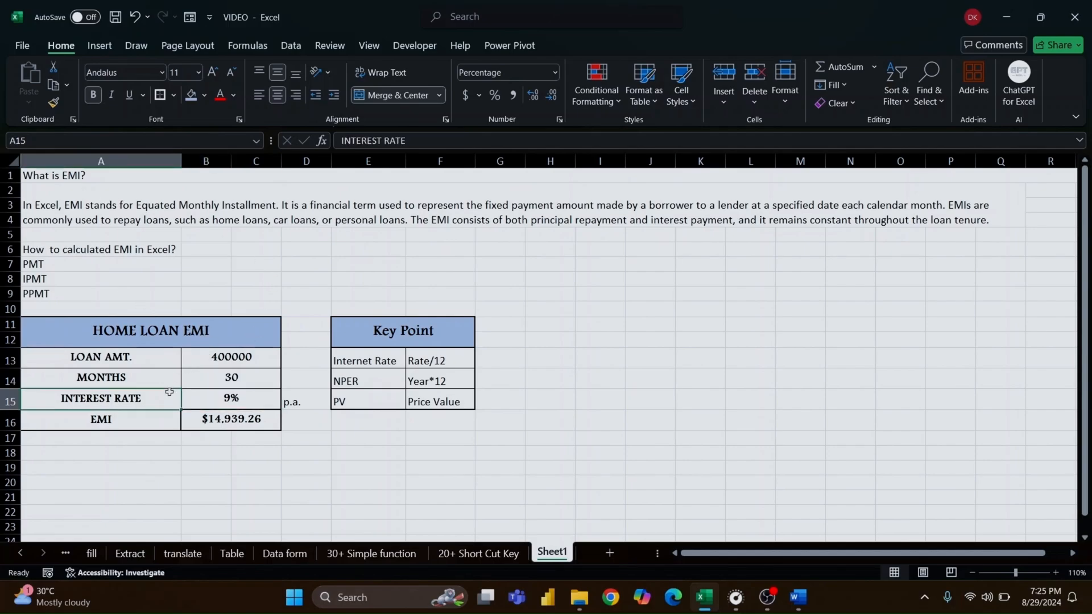
{"action": "left_click", "coordinate": [244, 394]}
{"action": "left_click", "coordinate": [164, 380]}
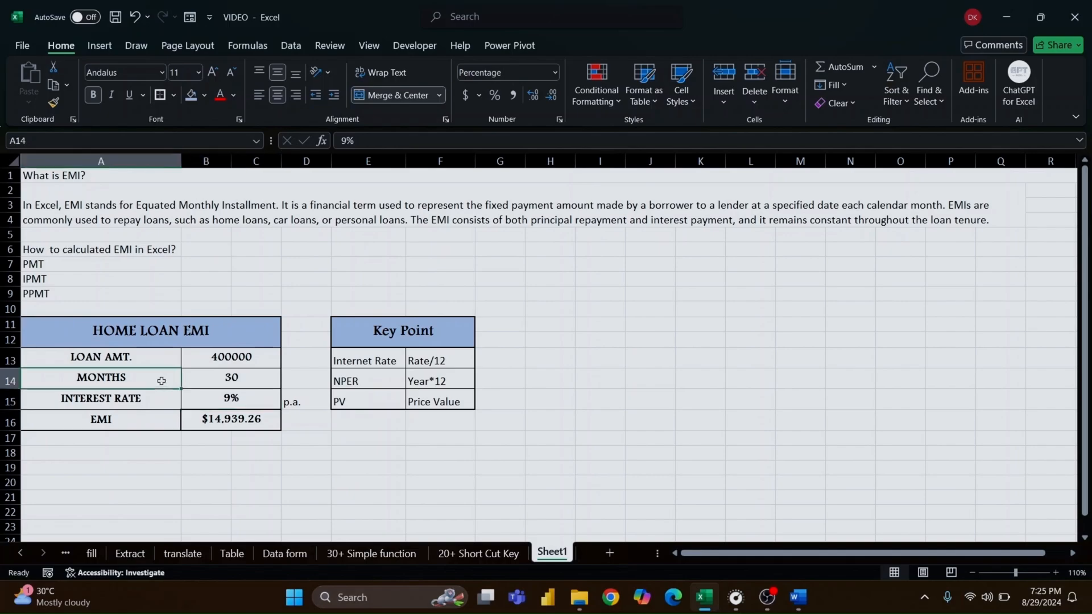
{"action": "left_click", "coordinate": [212, 378]}
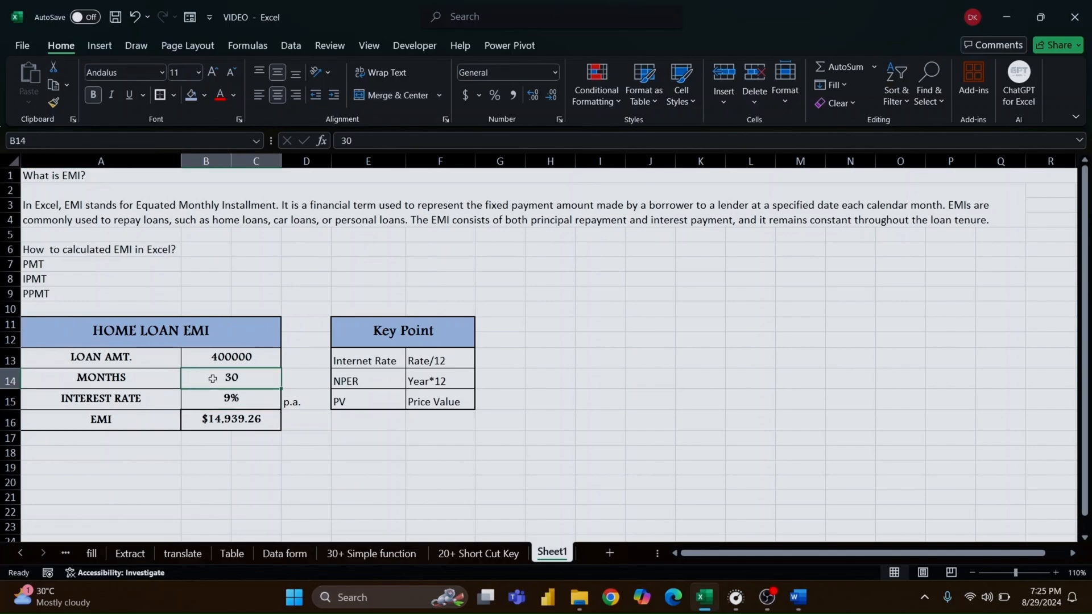
{"action": "left_click", "coordinate": [165, 383]}
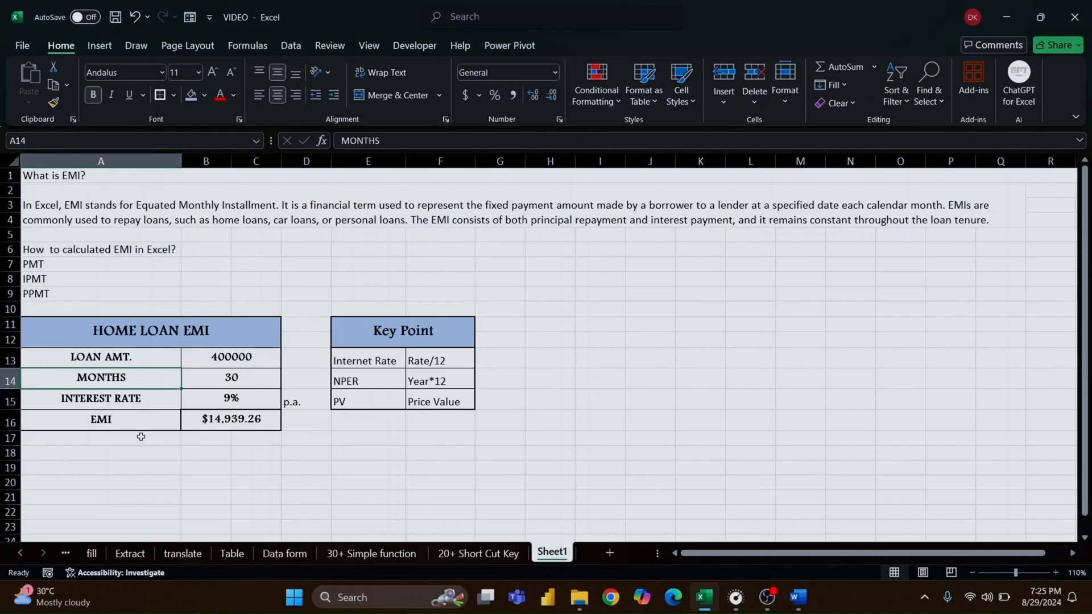
{"action": "left_click", "coordinate": [212, 419]}
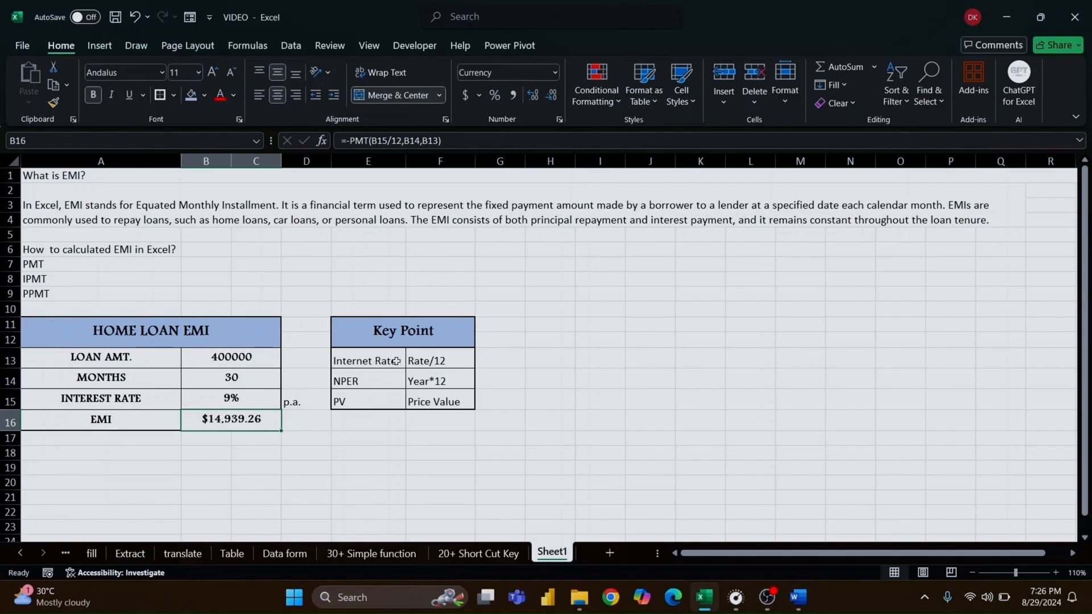
{"action": "left_click", "coordinate": [271, 402]}
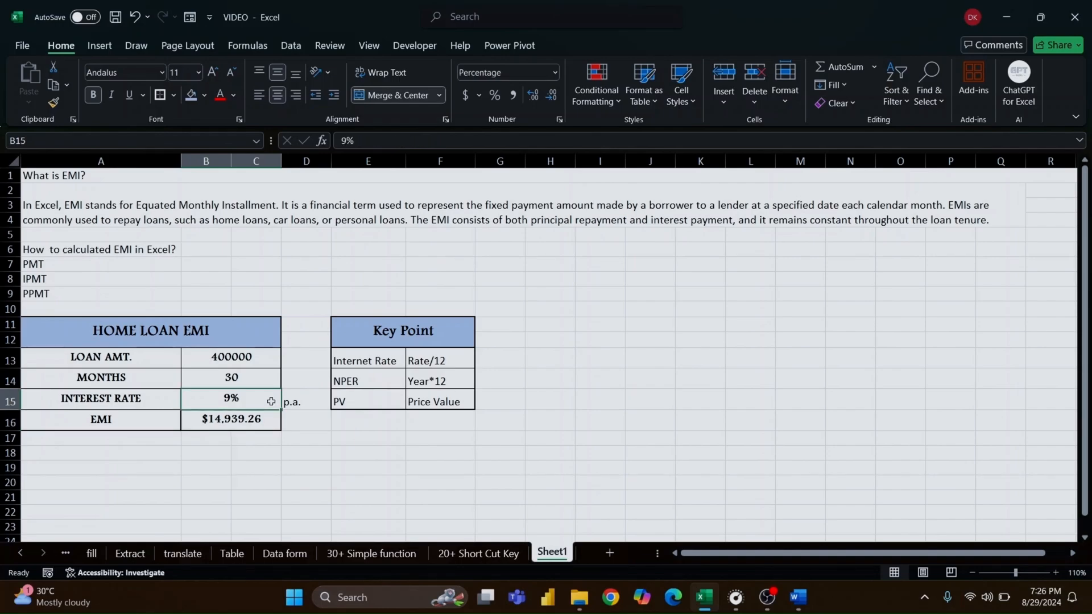
{"action": "left_click", "coordinate": [432, 364]}
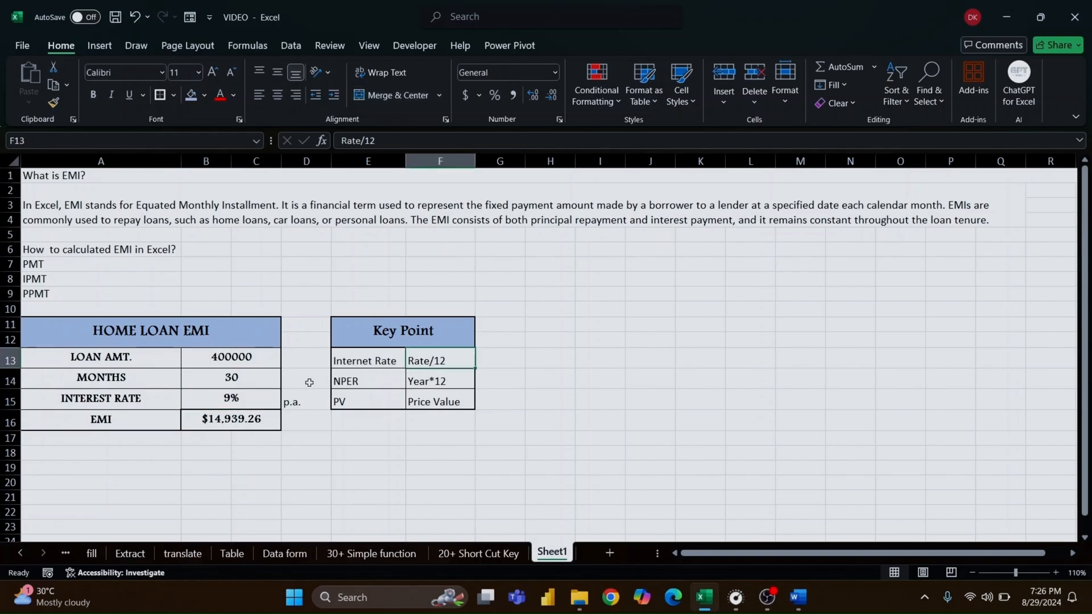
{"action": "left_click", "coordinate": [167, 375]}
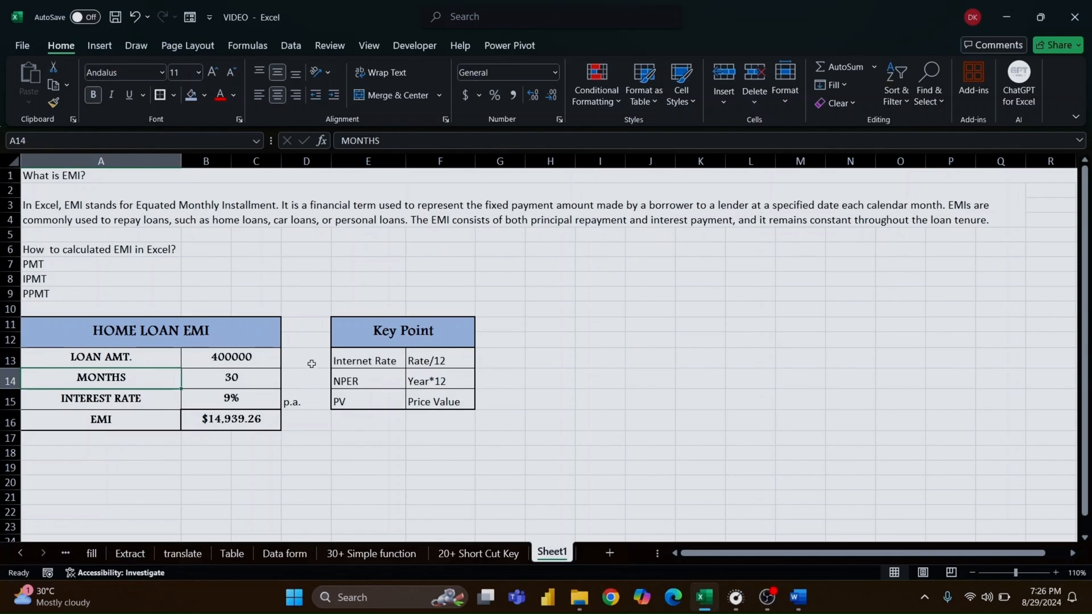
{"action": "left_click", "coordinate": [445, 383]}
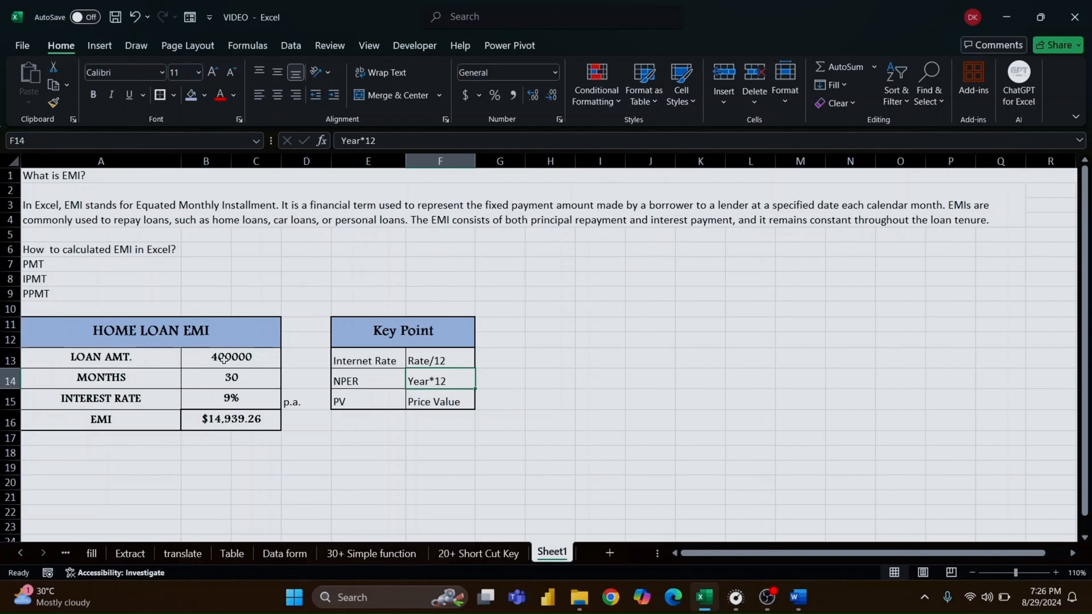
{"action": "left_click_drag", "start_coordinate": [210, 342], "coordinate": [207, 421]}
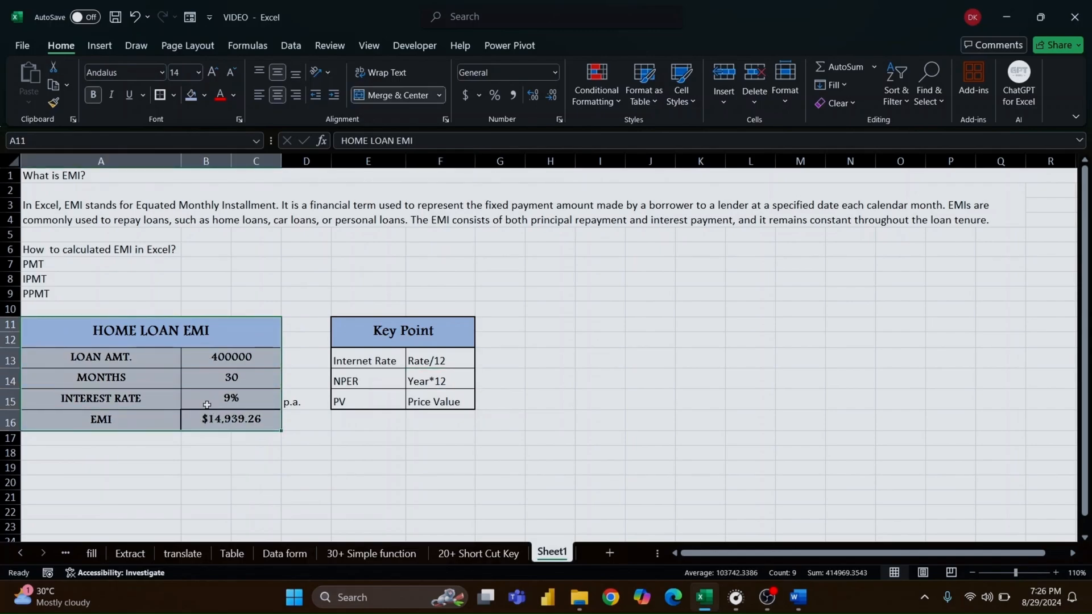
Copy the HOME LOAN EMI table and paste the duplicate at H11, beside the Key Point table
{"action": "key", "text": "ctrl+c"}
{"action": "key", "text": "Right"}
{"action": "key", "text": "Right"}
{"action": "key", "text": "Right"}
{"action": "key", "text": "Right"}
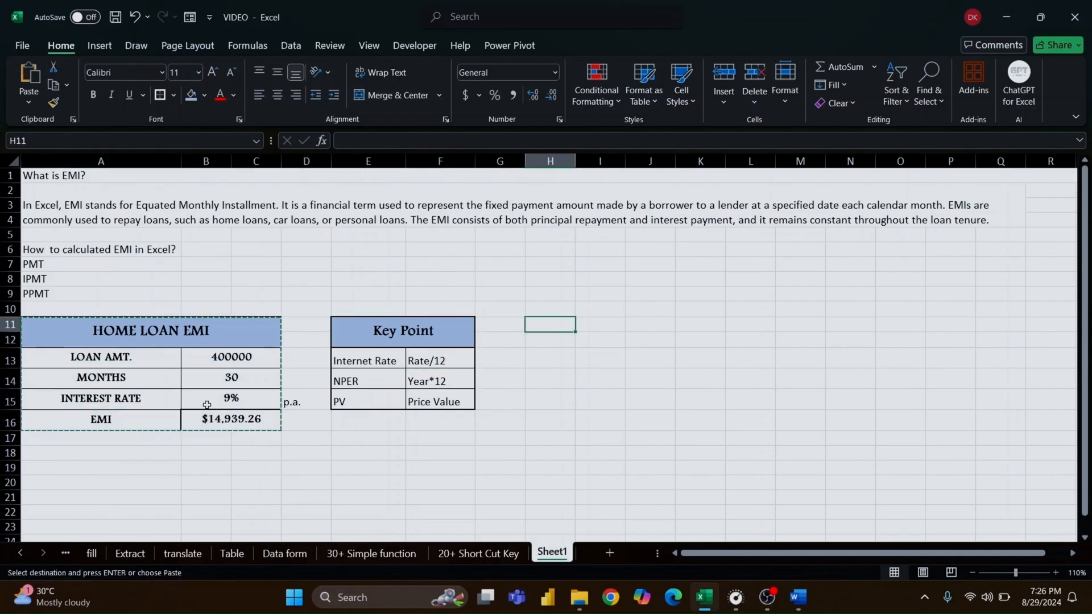
{"action": "key", "text": "ctrl+v"}
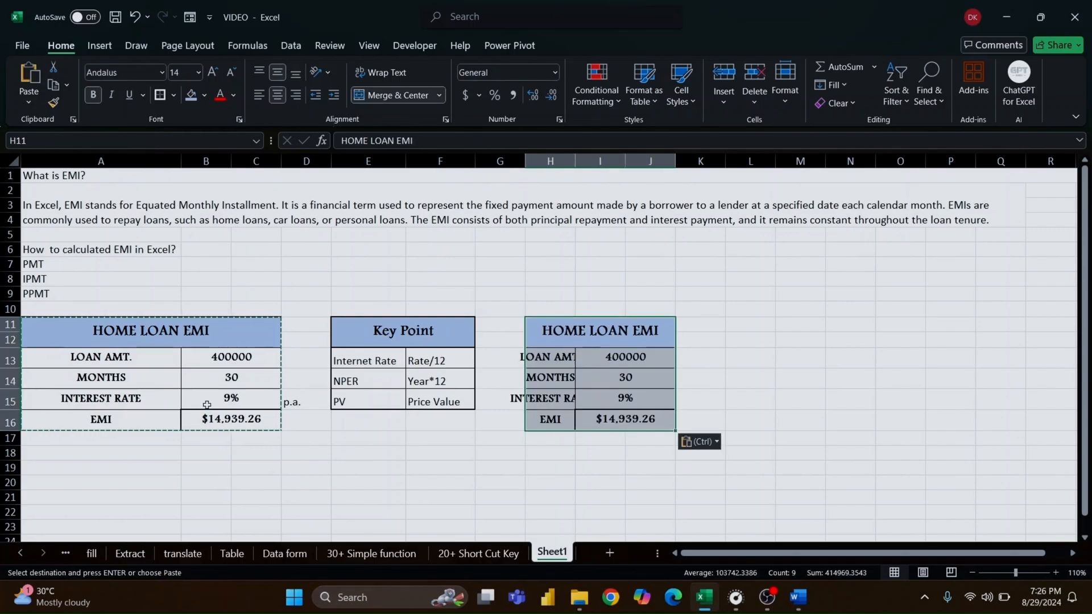
Widen columns H to J so the copied table's labels fit, keeping I and J slightly narrower than H
{"action": "left_click_drag", "start_coordinate": [550, 161], "coordinate": [690, 157]}
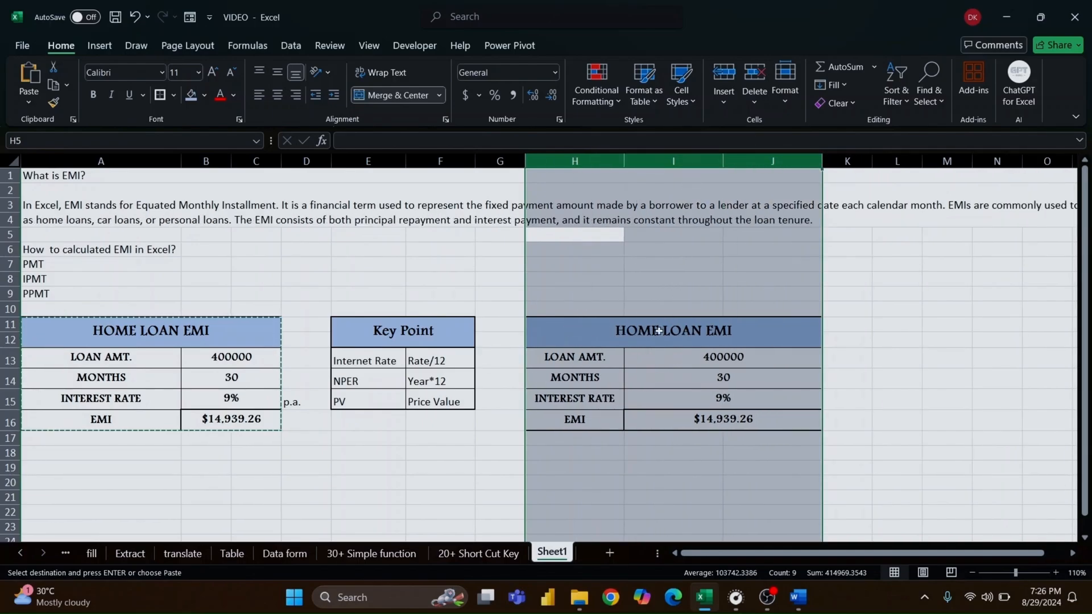
{"action": "left_click", "coordinate": [607, 364]}
{"action": "left_click", "coordinate": [695, 353]}
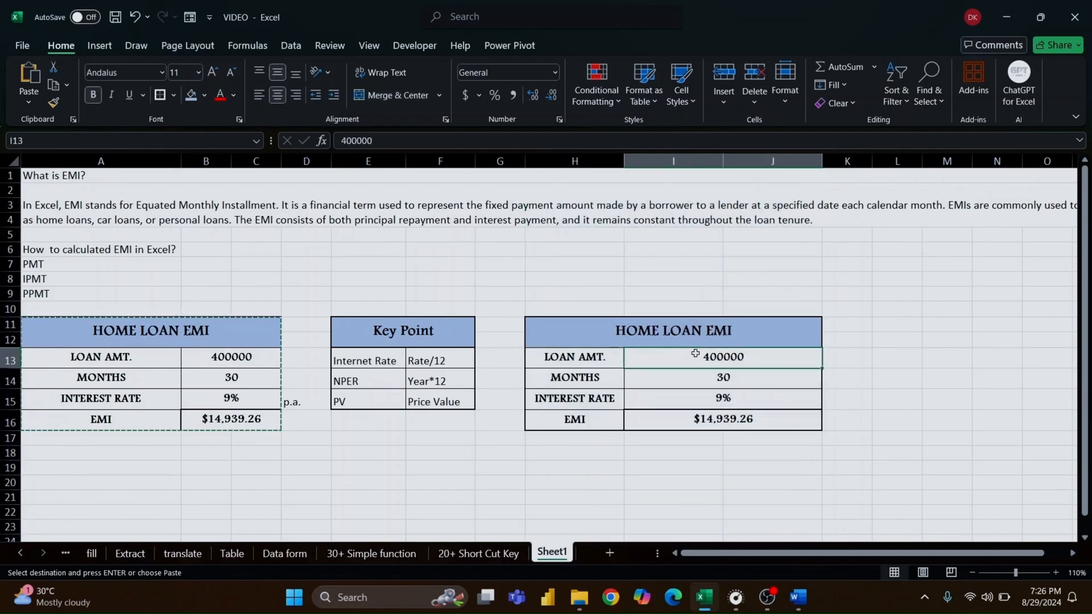
{"action": "left_click_drag", "start_coordinate": [822, 161], "coordinate": [798, 161]}
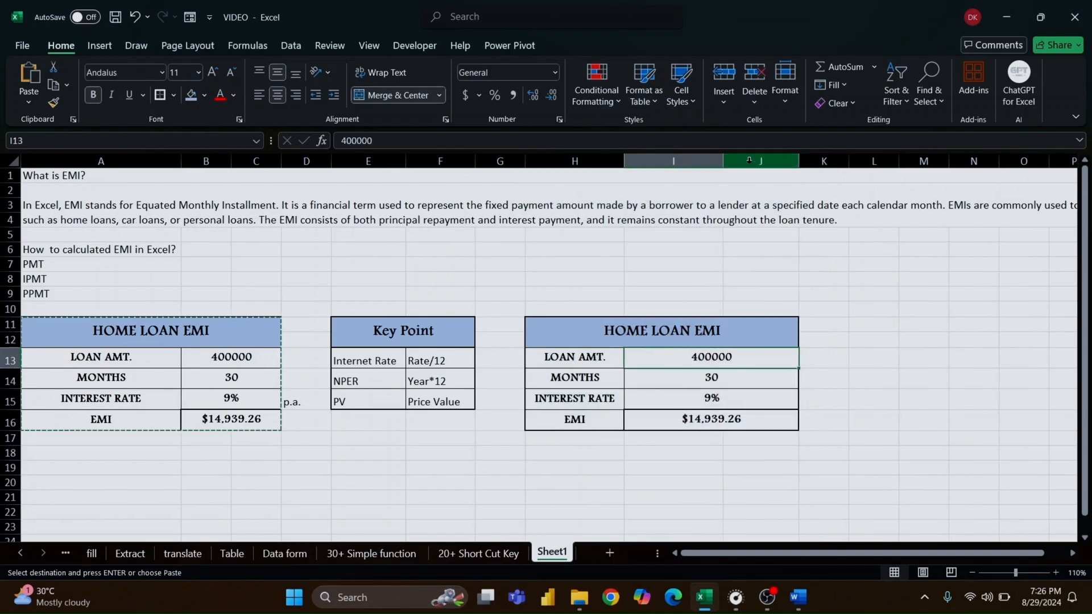
{"action": "left_click_drag", "start_coordinate": [723, 161], "coordinate": [704, 161]}
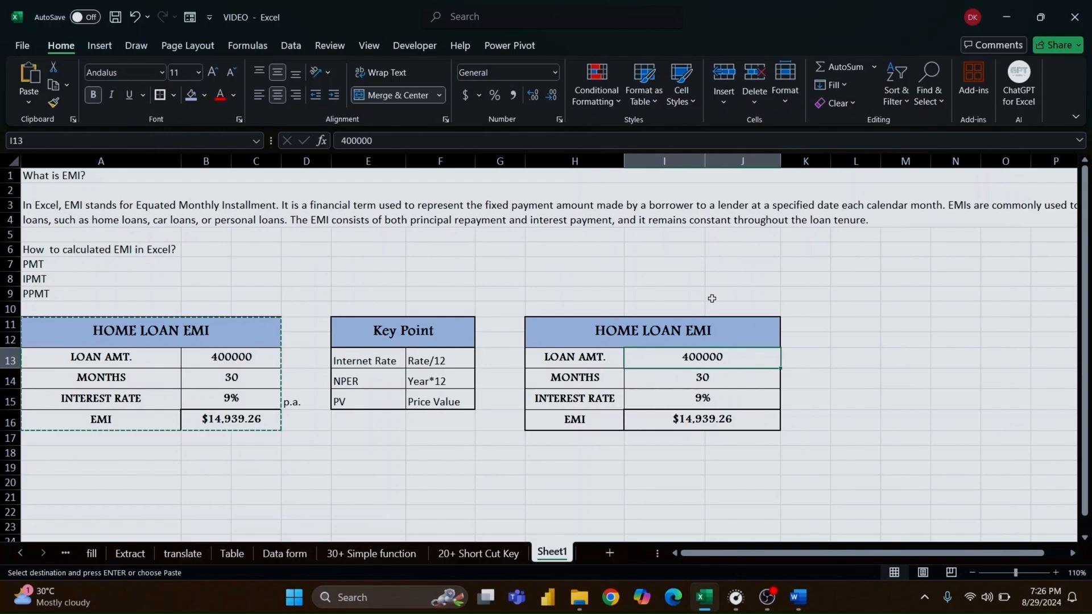
Change the copied table's MONTHS label to "year" and set its value to 5
{"action": "left_click", "coordinate": [620, 383]}
{"action": "type", "text": "ye"}
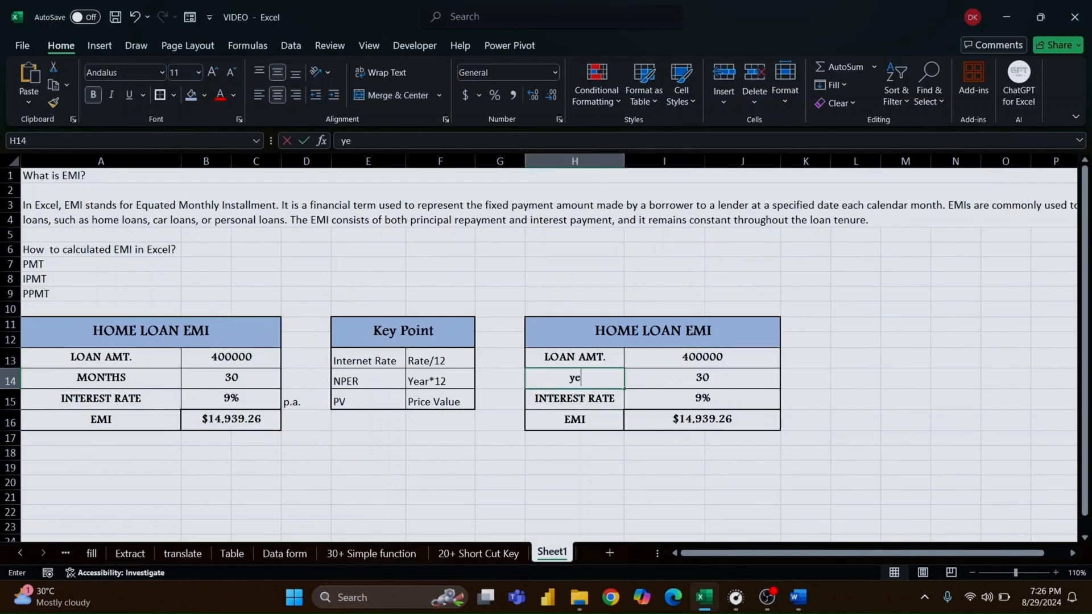
{"action": "type", "text": "ar"}
{"action": "key", "text": "Tab"}
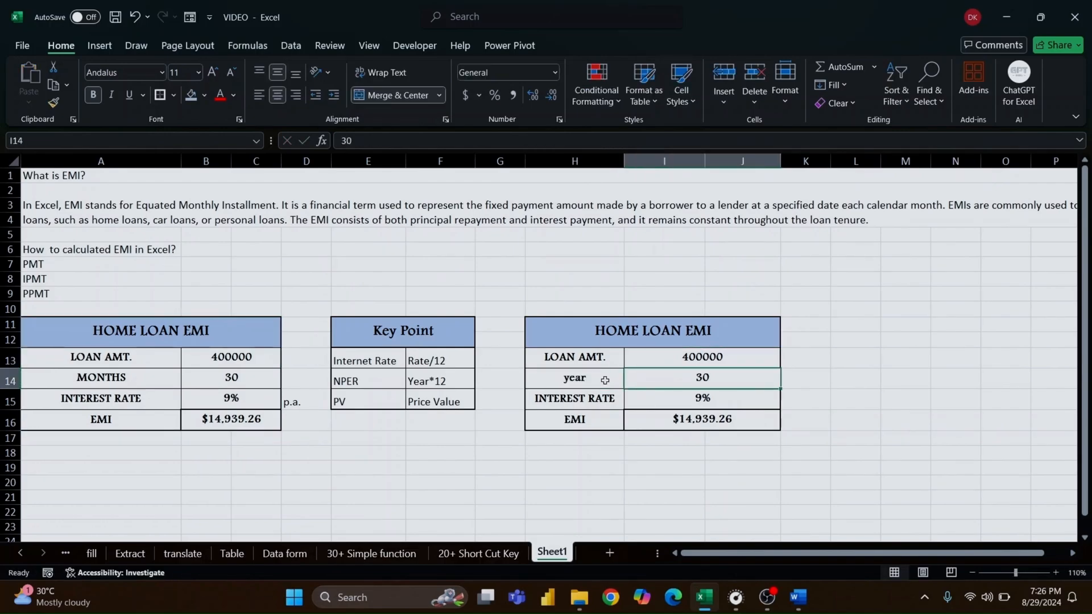
{"action": "type", "text": "5"}
{"action": "key", "text": "Return"}
{"action": "key", "text": "Return"}
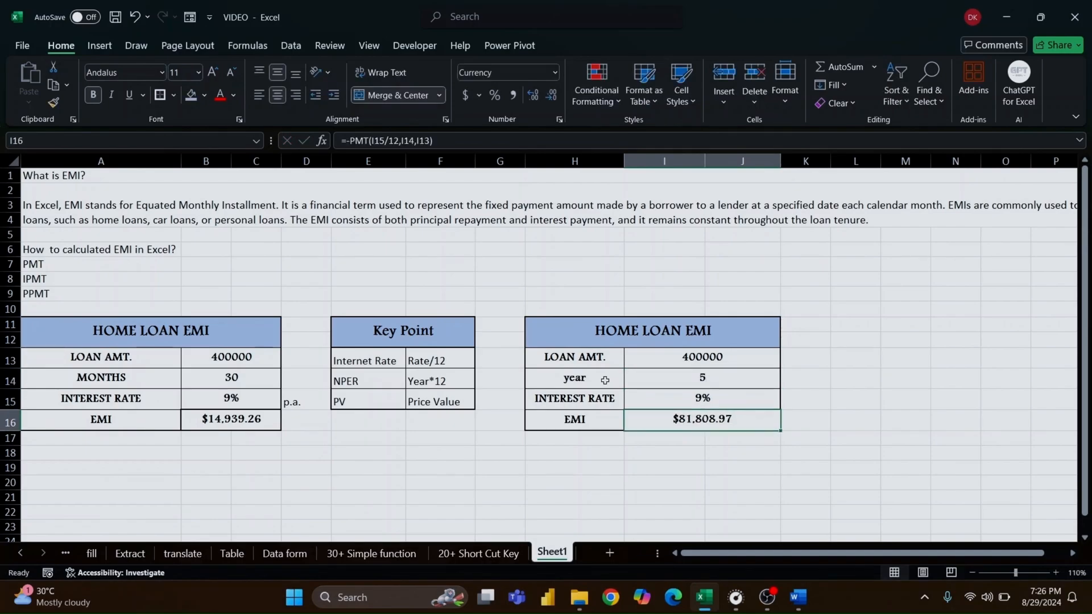
Clear the EMI formula from cell I16 of the copied table and check its year and interest rate inputs
{"action": "key", "text": "Delete"}
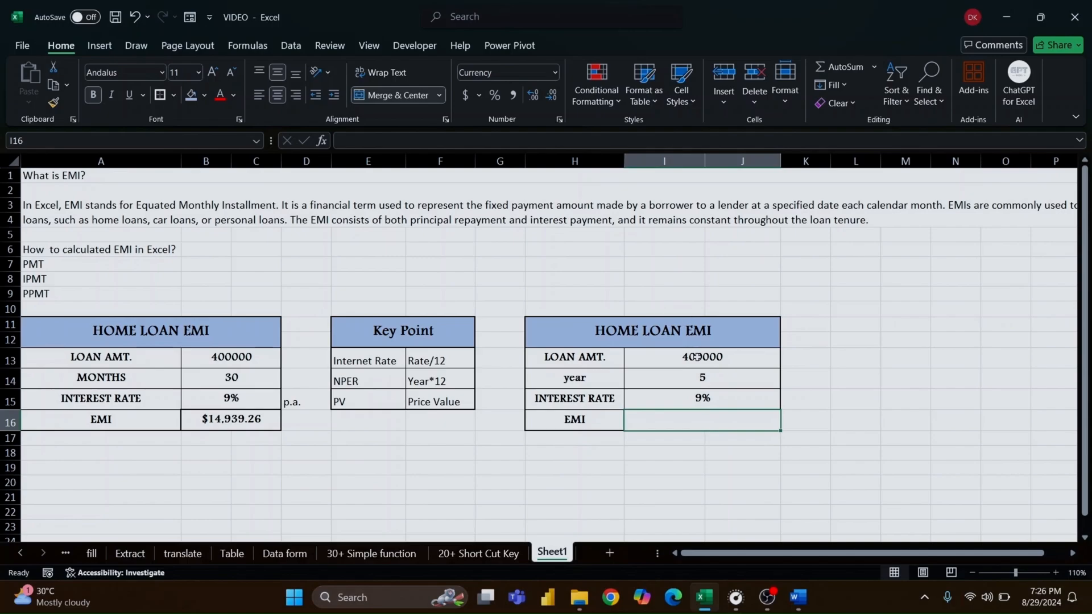
{"action": "left_click", "coordinate": [607, 380]}
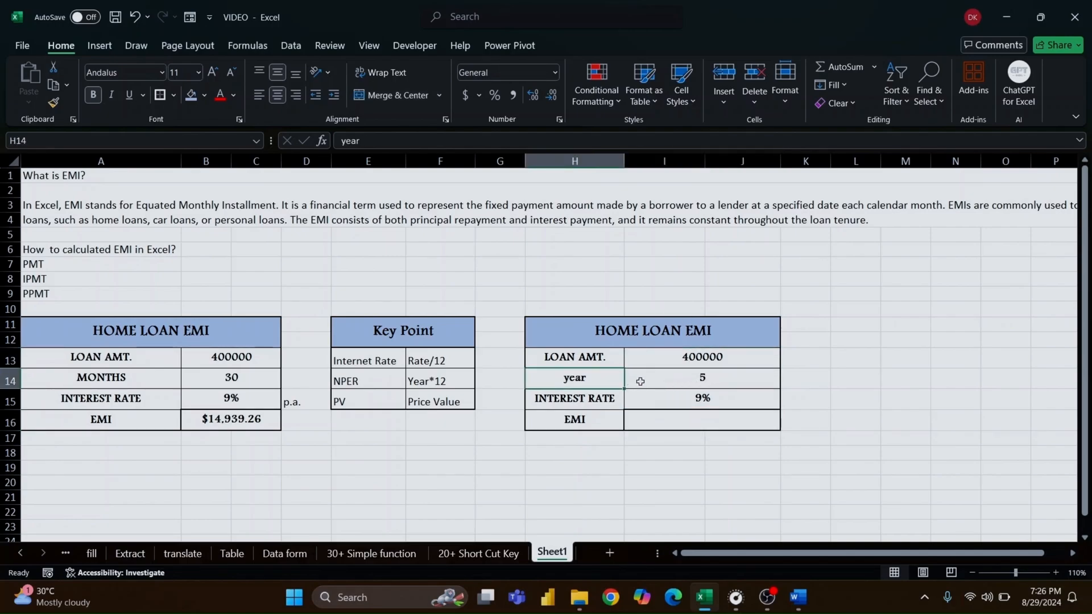
{"action": "left_click", "coordinate": [632, 380]}
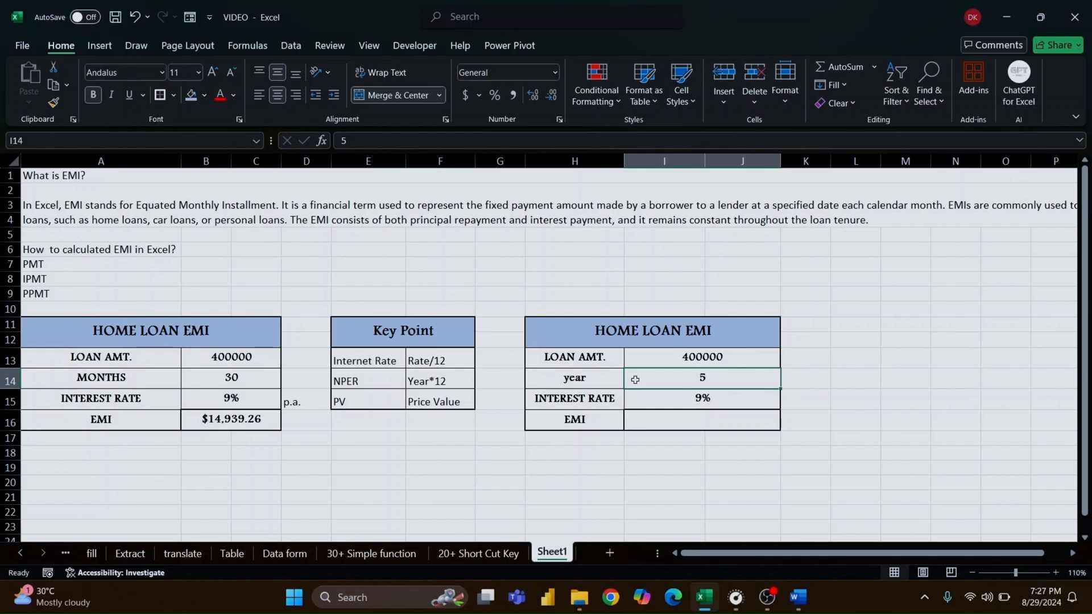
{"action": "left_click", "coordinate": [651, 393]}
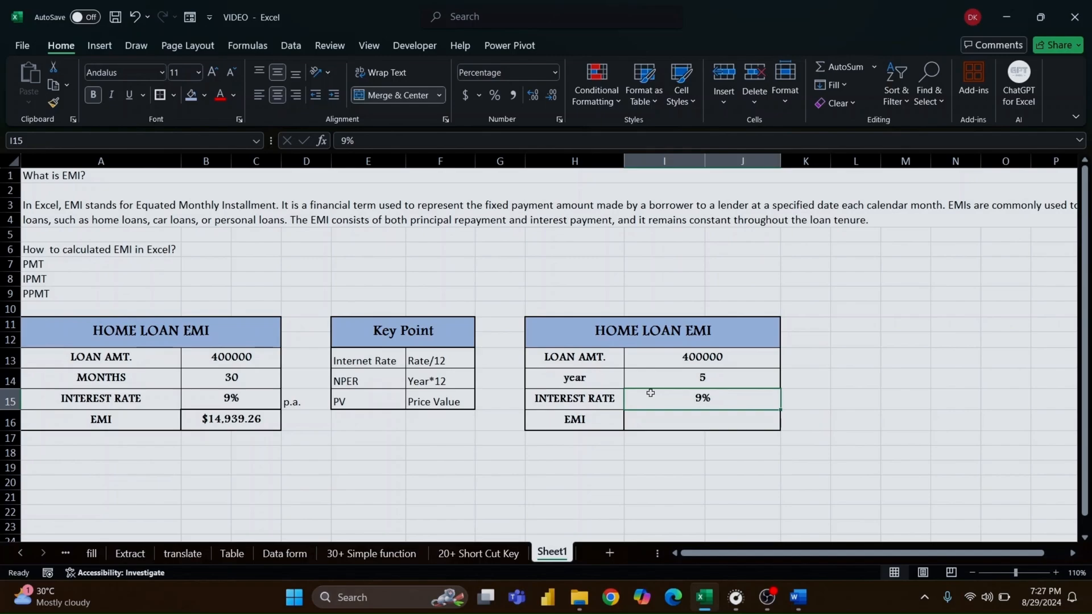
{"action": "key", "text": "Return"}
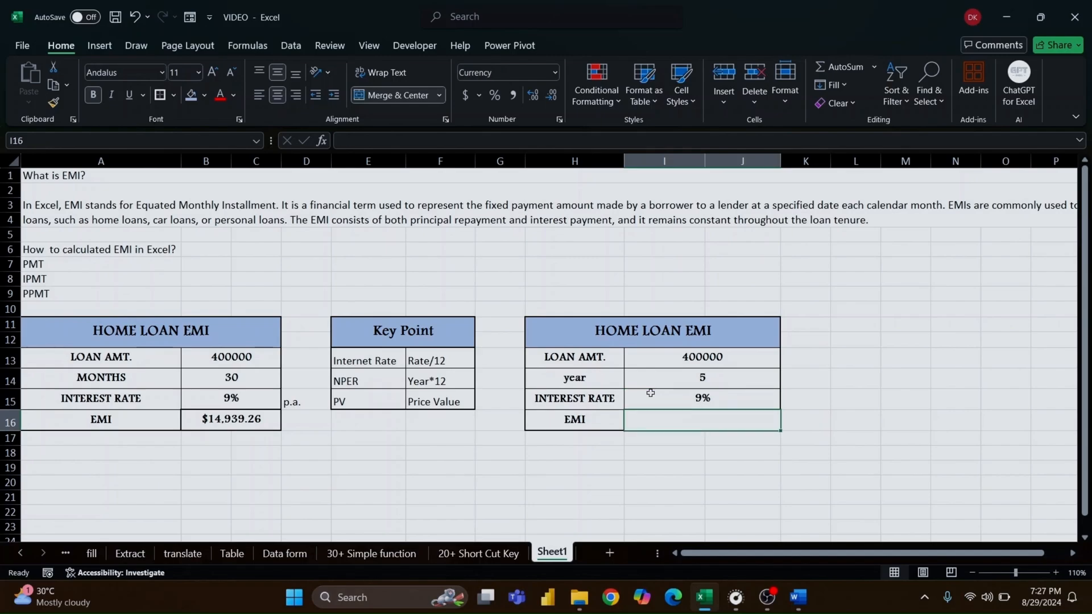
Enter =PMT(I15,I14,I13) as the EMI in cell I16, using the unconverted annual rate and years
{"action": "type", "text": "="}
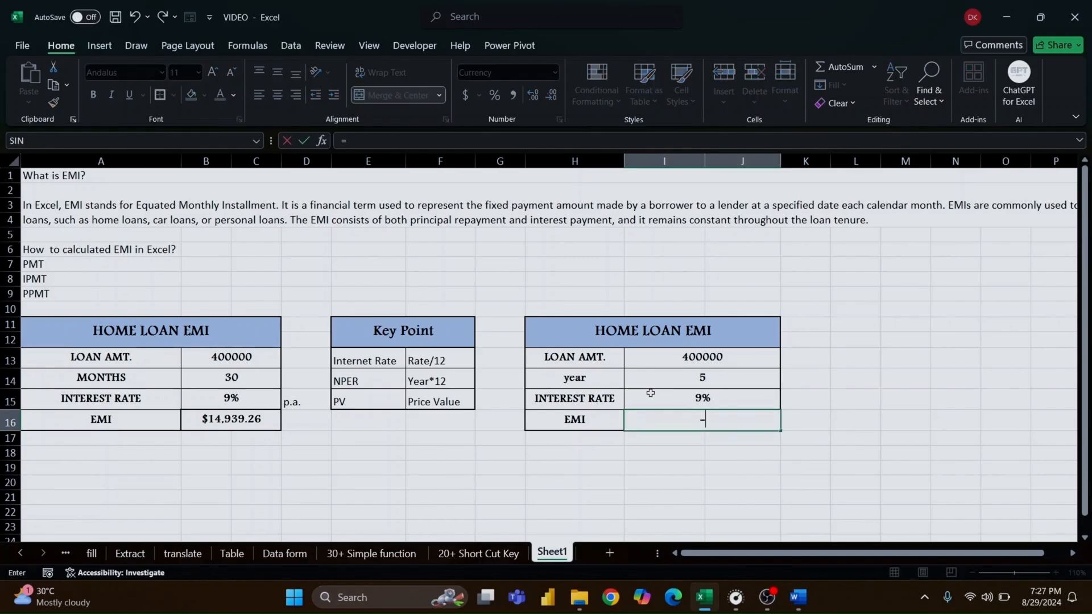
{"action": "type", "text": "pmt"}
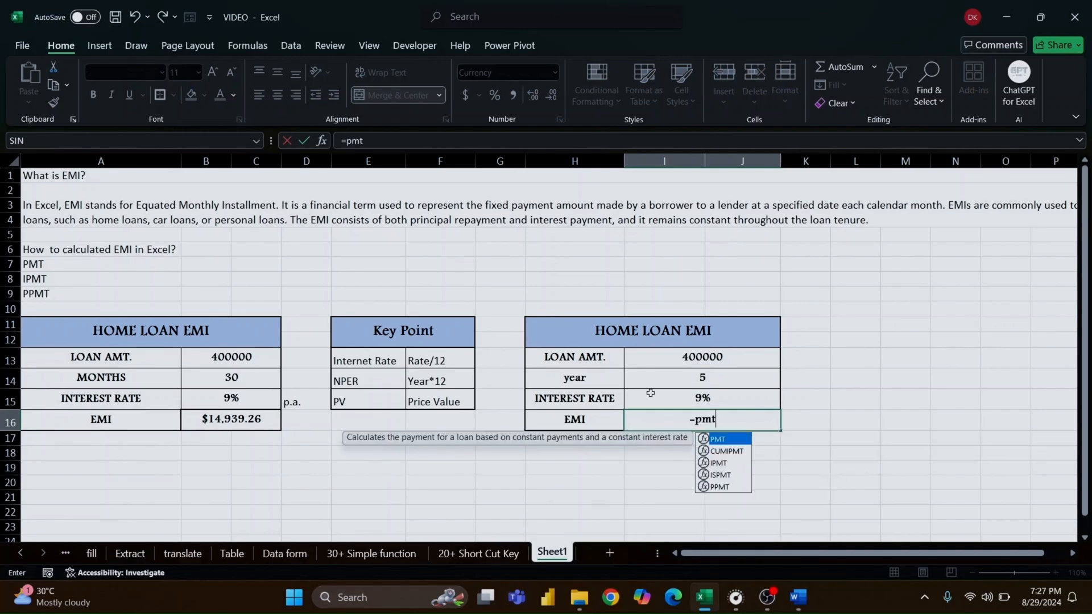
{"action": "type", "text": "("}
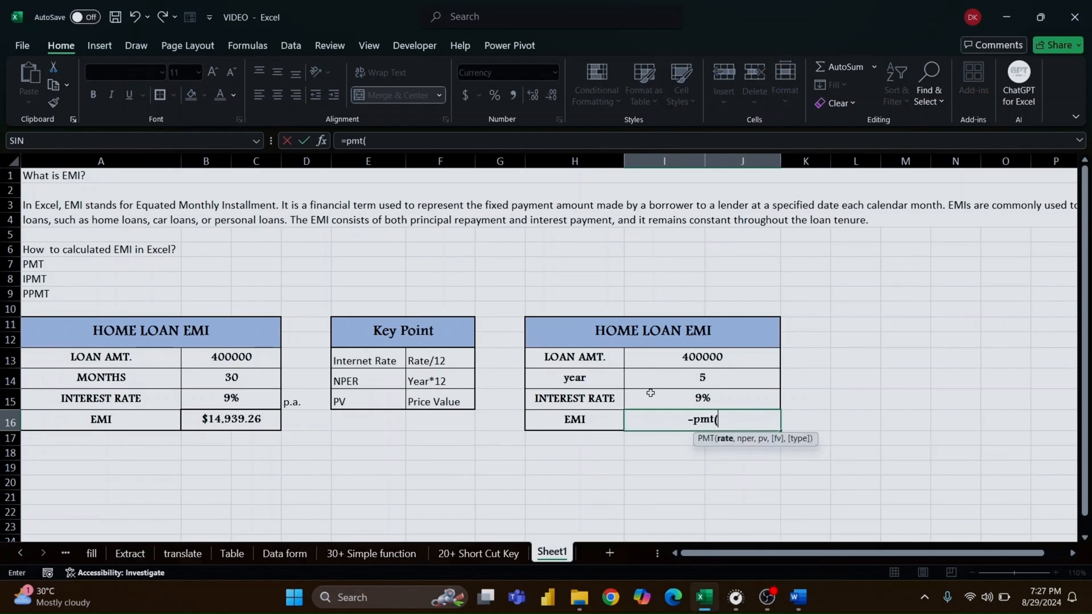
{"action": "left_click", "coordinate": [682, 397]}
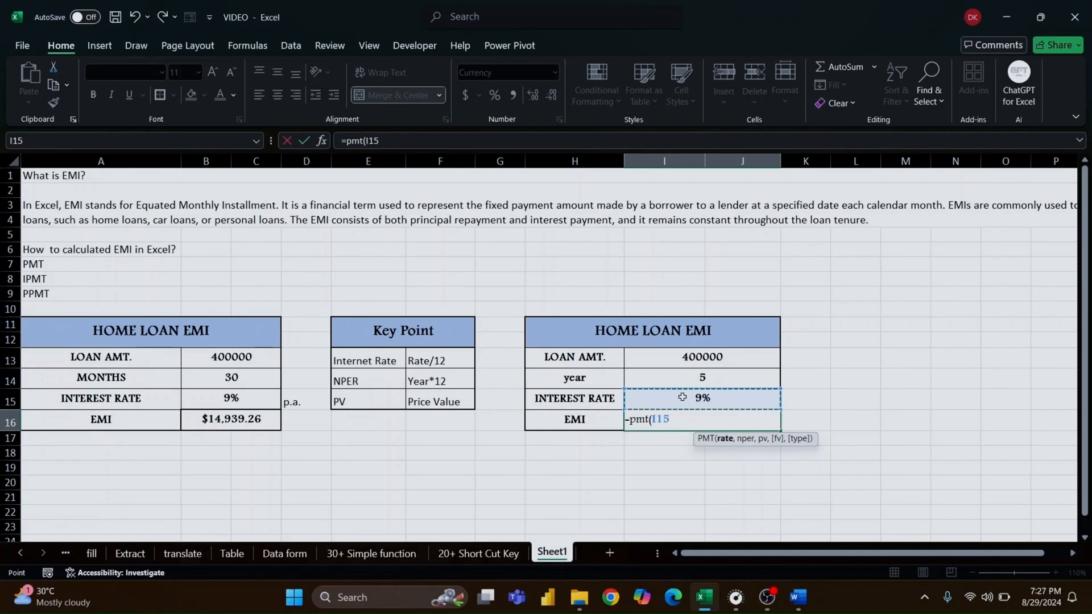
{"action": "type", "text": ","}
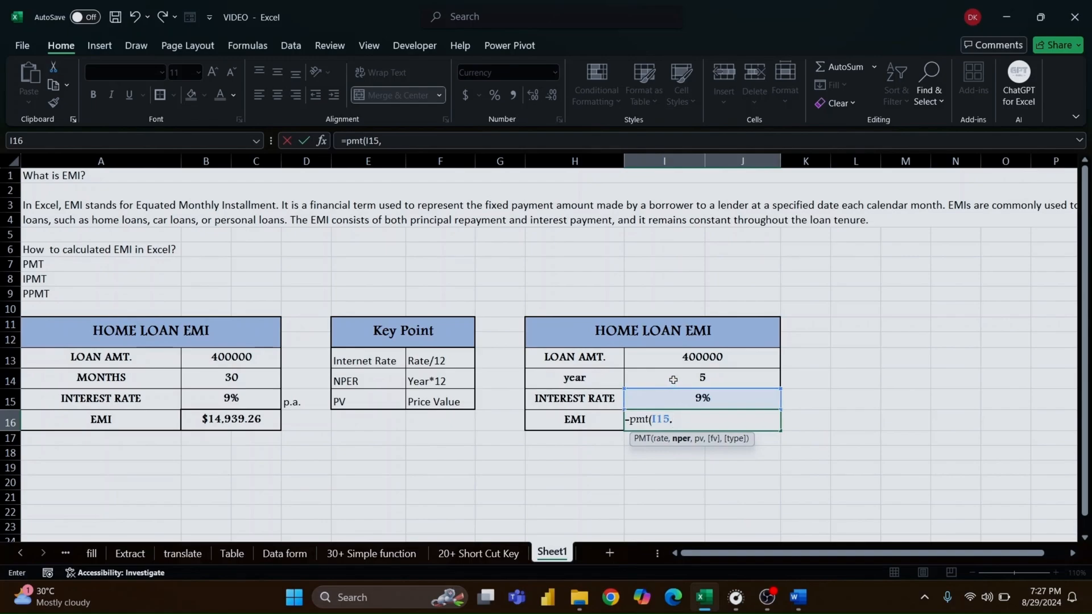
{"action": "left_click", "coordinate": [654, 372]}
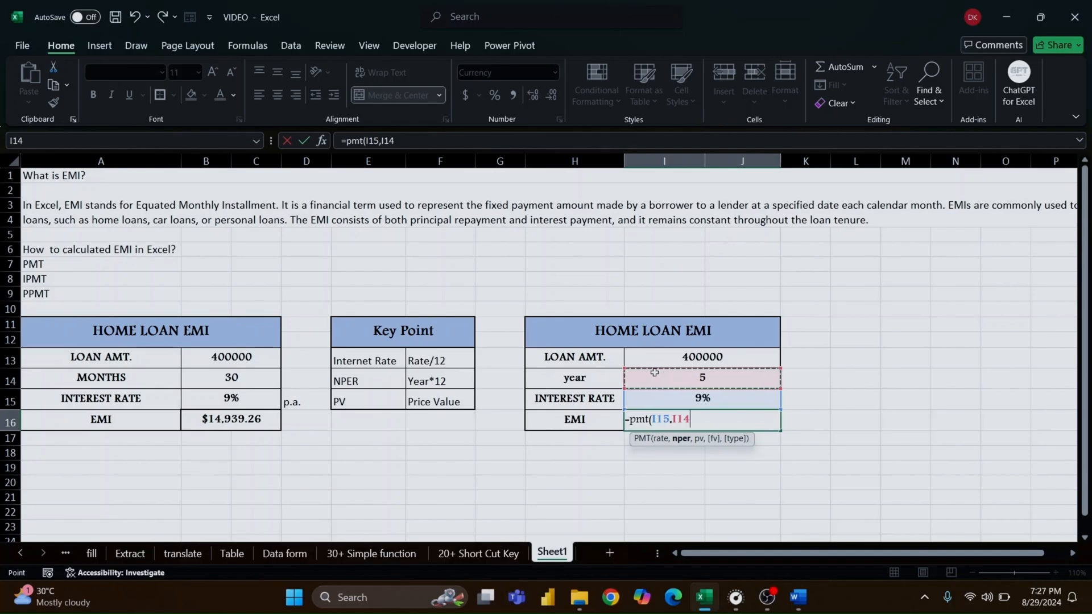
{"action": "type", "text": ","}
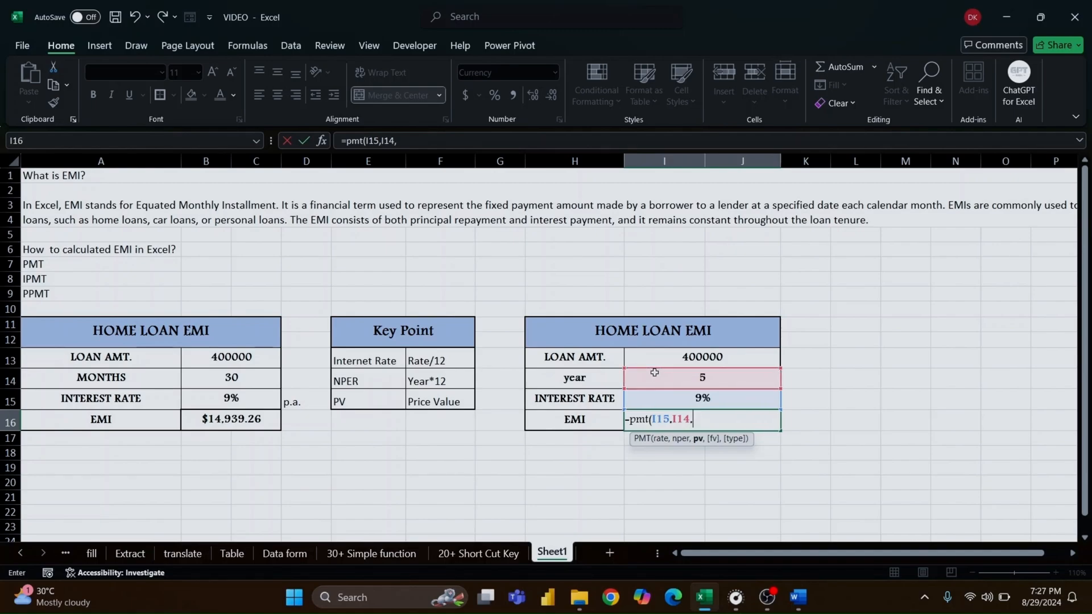
{"action": "left_click", "coordinate": [650, 353]}
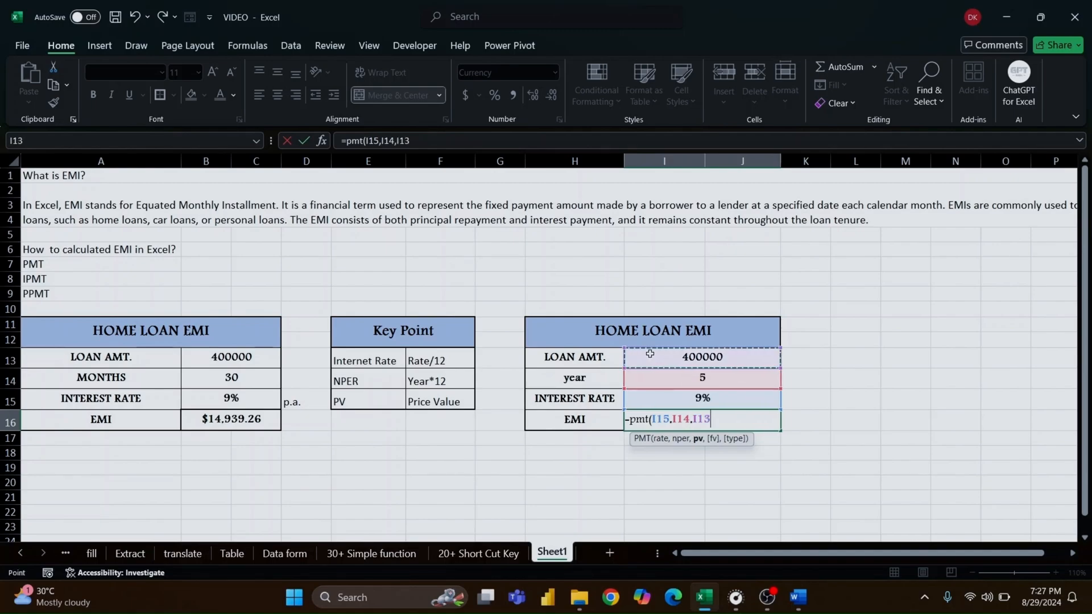
{"action": "type", "text": ")"}
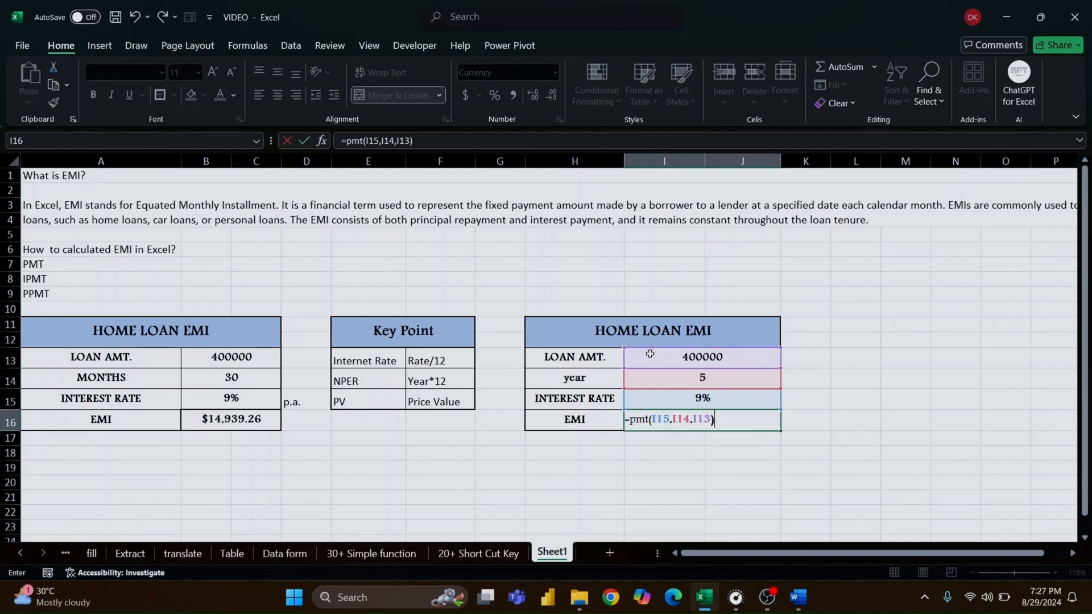
{"action": "key", "text": "Return"}
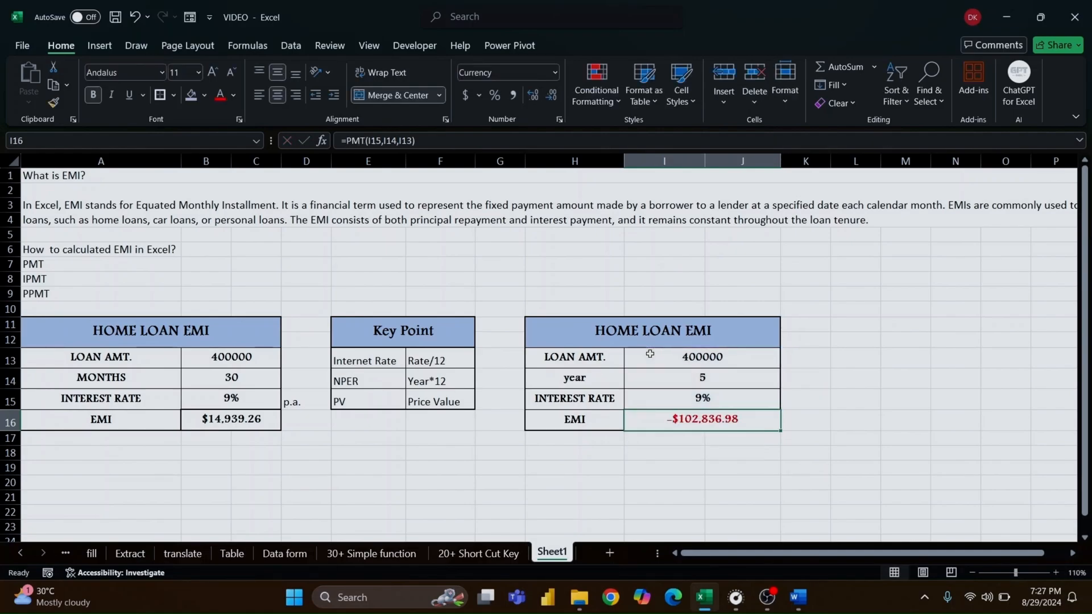
Apply comma style to the copied table's EMI cell I16 and clear its formula
{"action": "left_click", "coordinate": [513, 95]}
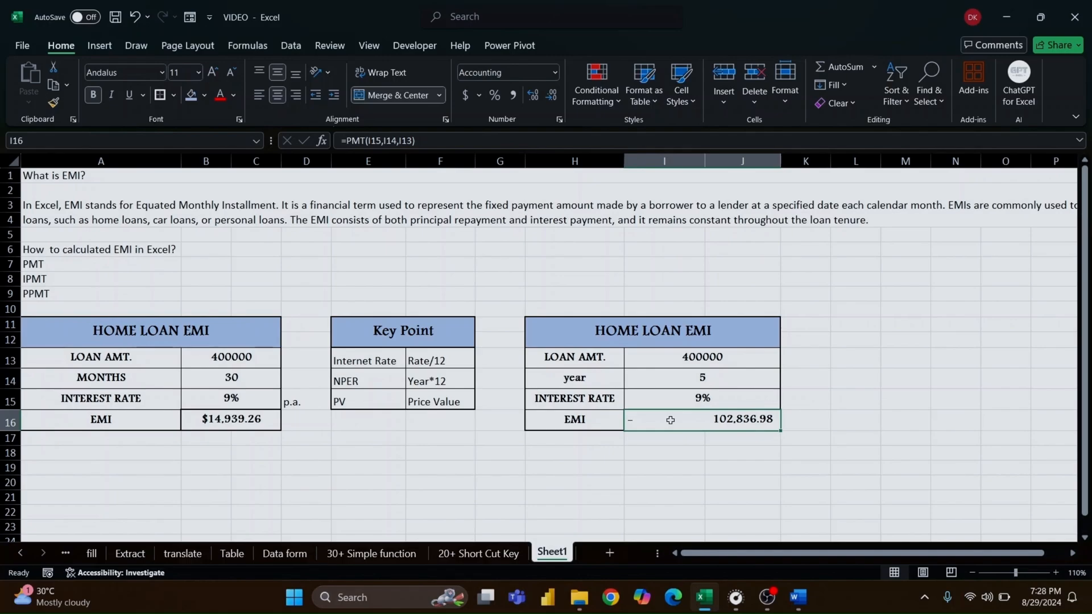
{"action": "left_click", "coordinate": [217, 343]}
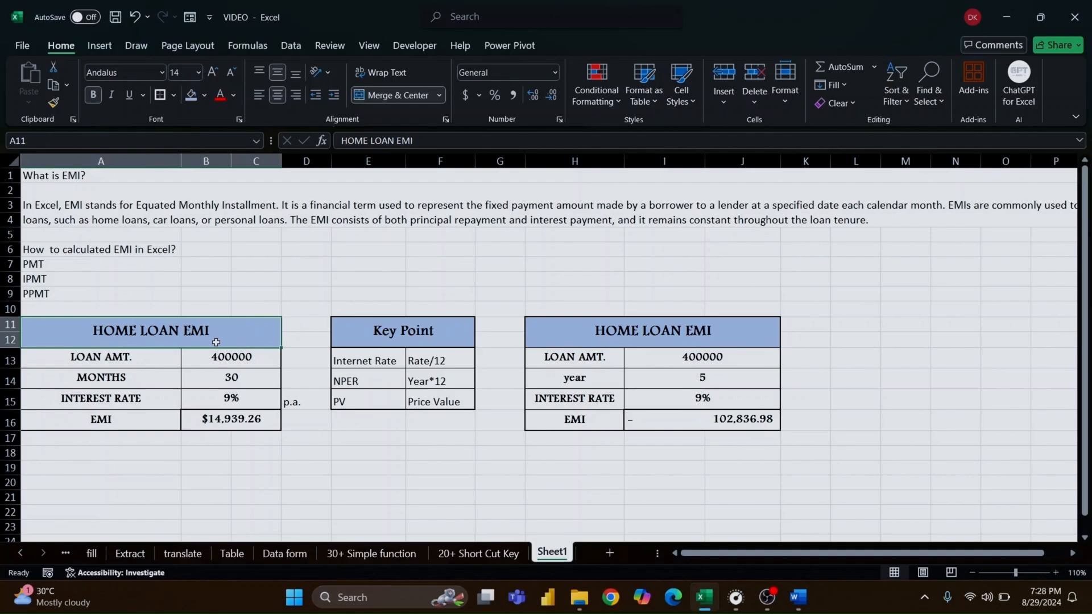
{"action": "left_click", "coordinate": [206, 401]}
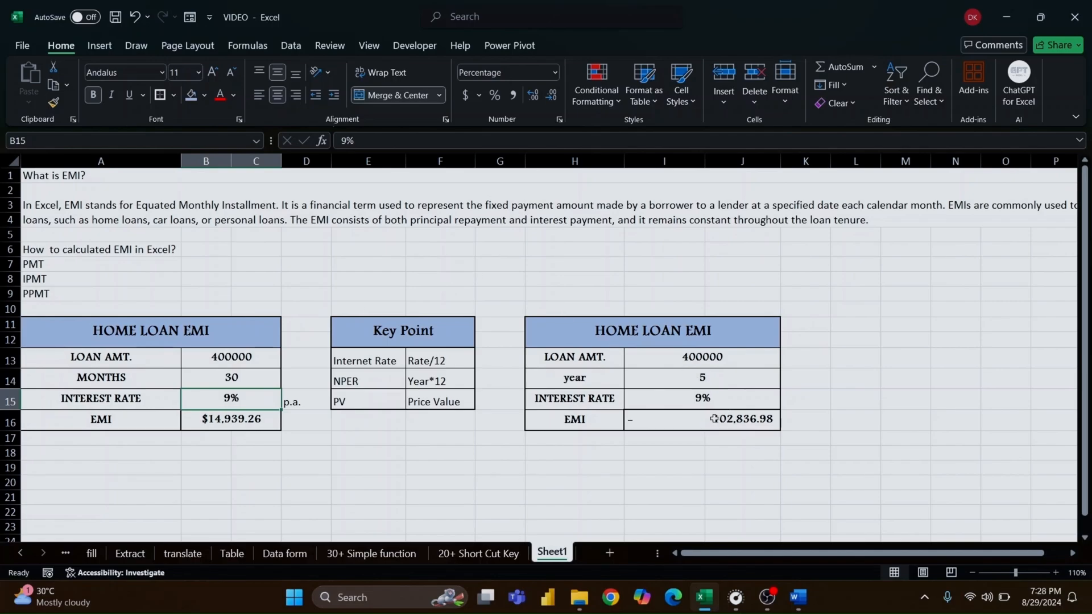
{"action": "key", "text": "Delete"}
{"action": "key", "text": "ctrl+z"}
{"action": "left_click", "coordinate": [754, 427]}
{"action": "key", "text": "Delete"}
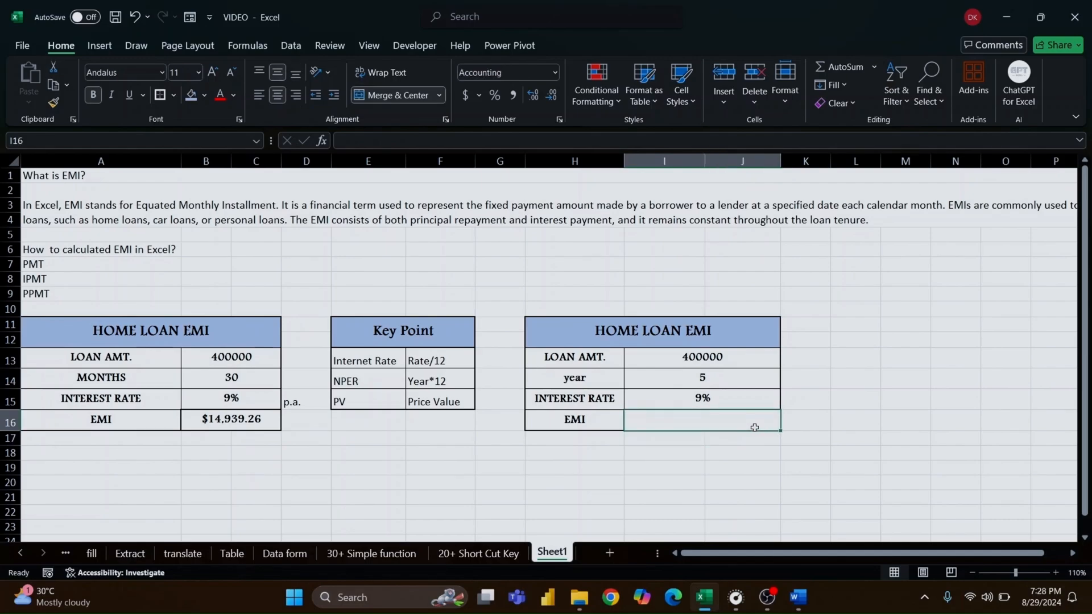
Enter =PMT(I15/12,I14*12,I13) as the EMI in cell I16, converting the annual rate and years to monthly terms
{"action": "type", "text": "=pmt"}
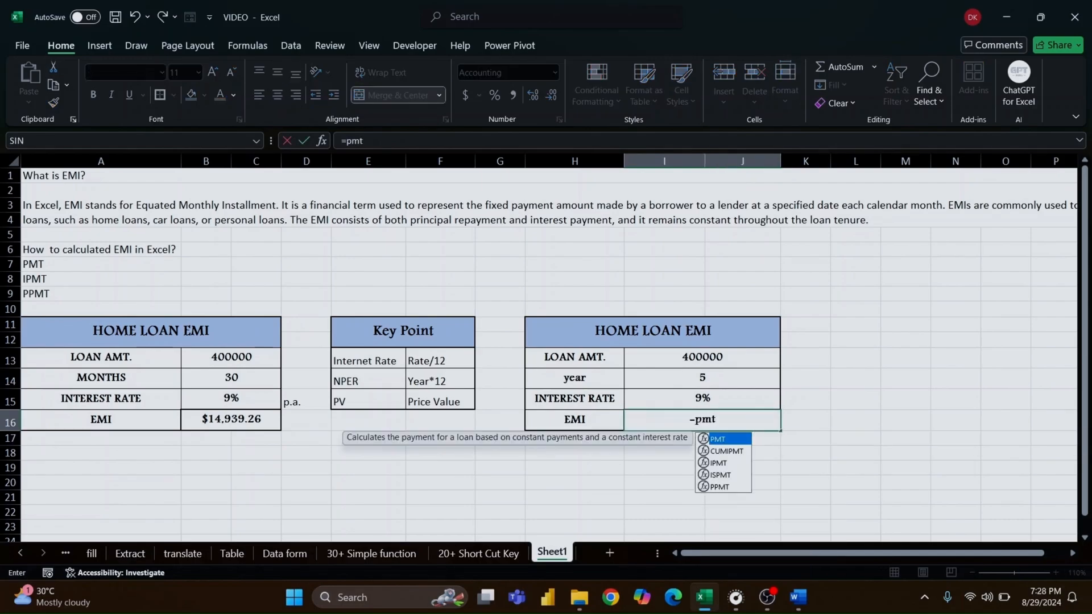
{"action": "type", "text": "("}
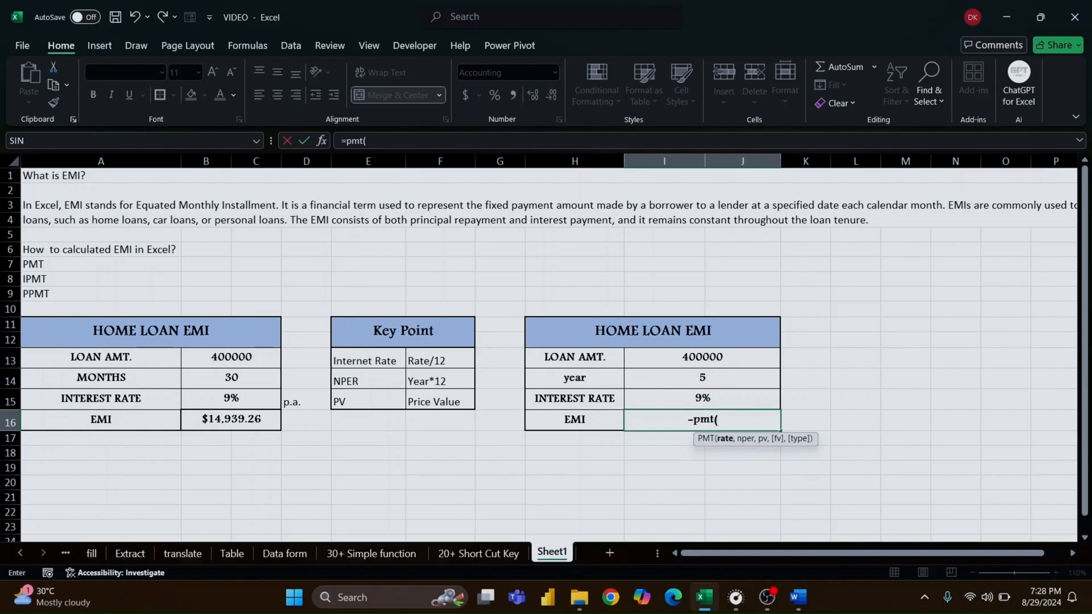
{"action": "left_click", "coordinate": [710, 401]}
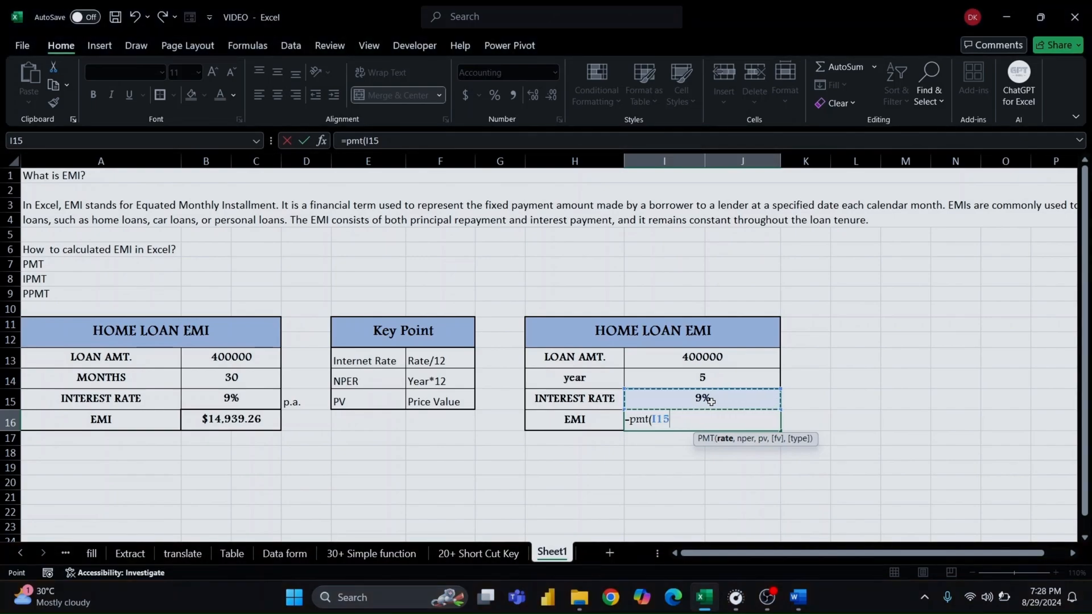
{"action": "left_click", "coordinate": [1062, 510]}
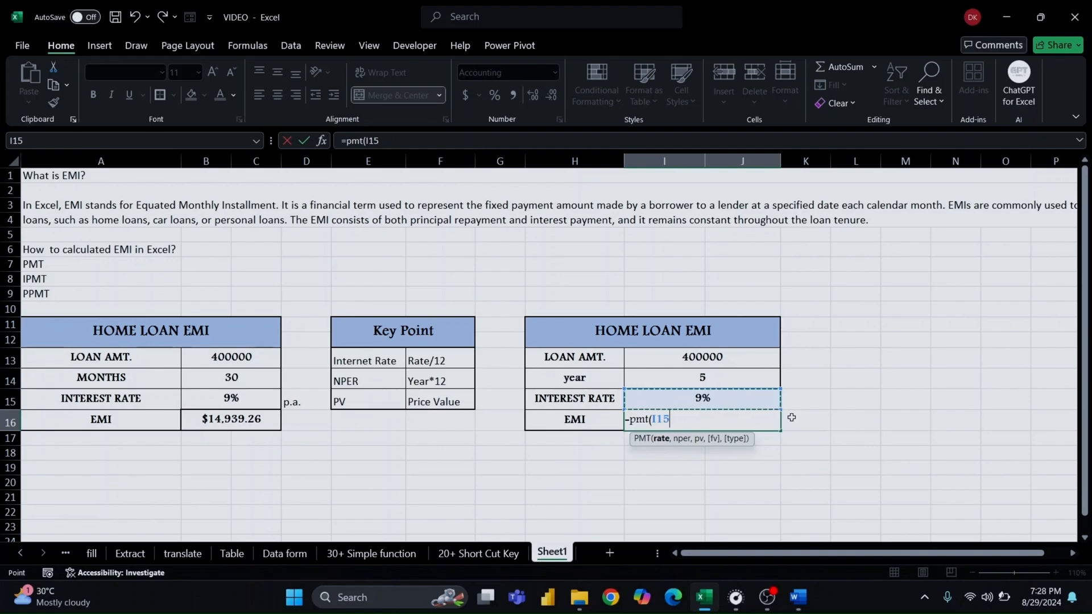
{"action": "type", "text": "/12,"}
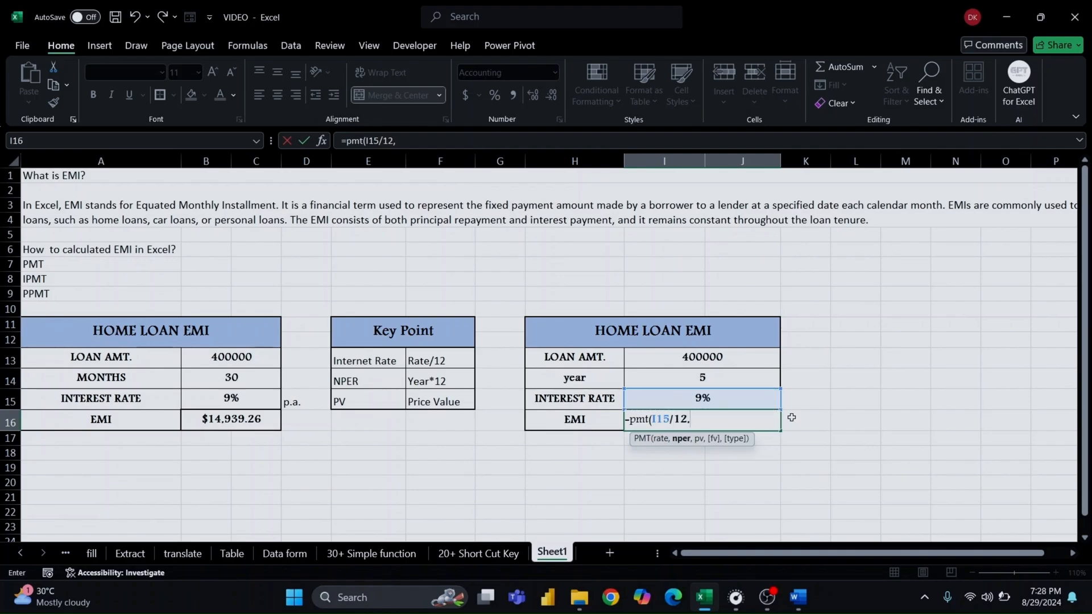
{"action": "left_click_drag", "start_coordinate": [792, 417], "coordinate": [715, 376]}
{"action": "left_click", "coordinate": [715, 376]}
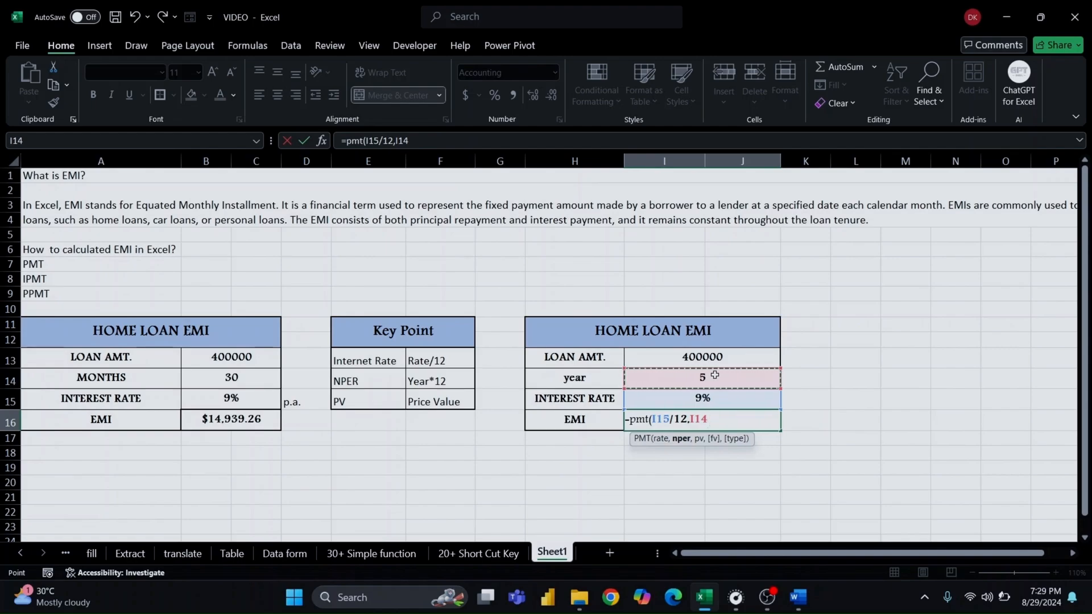
{"action": "type", "text": "*12"}
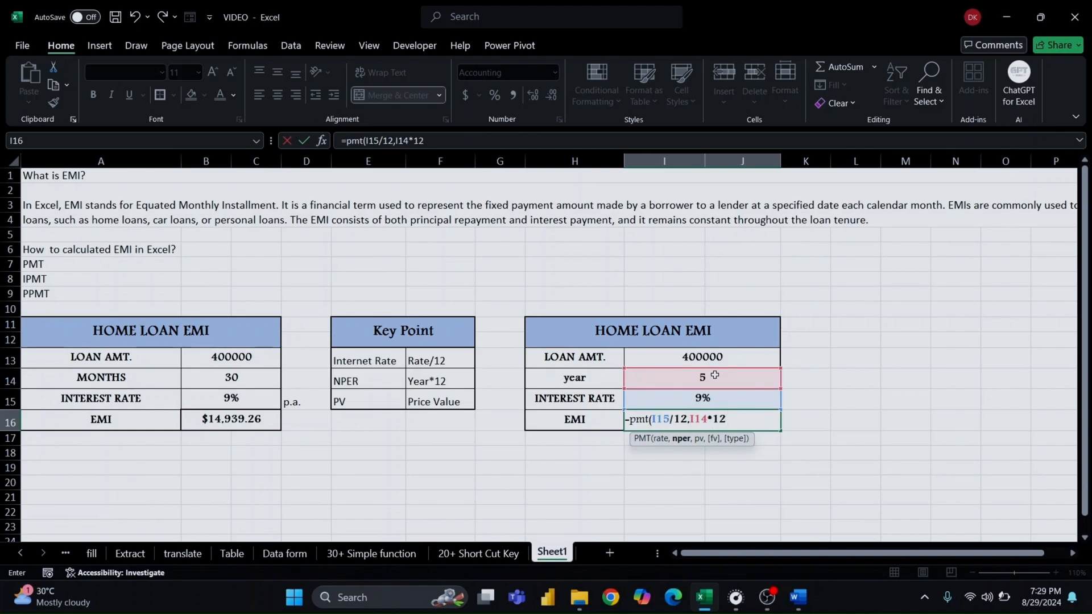
{"action": "type", "text": ","}
{"action": "left_click", "coordinate": [701, 356]}
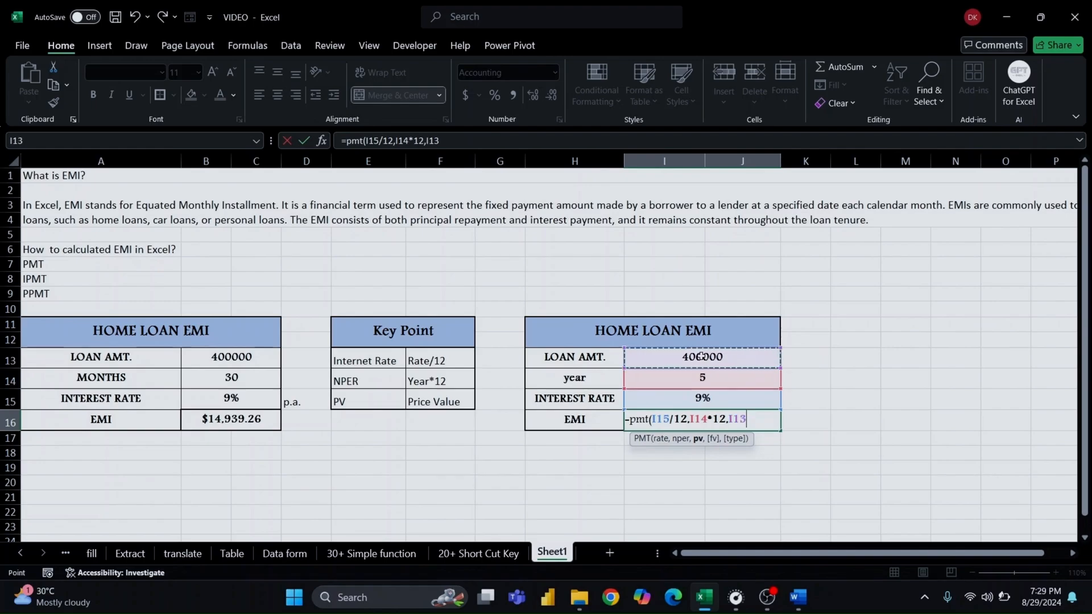
{"action": "type", "text": ")"}
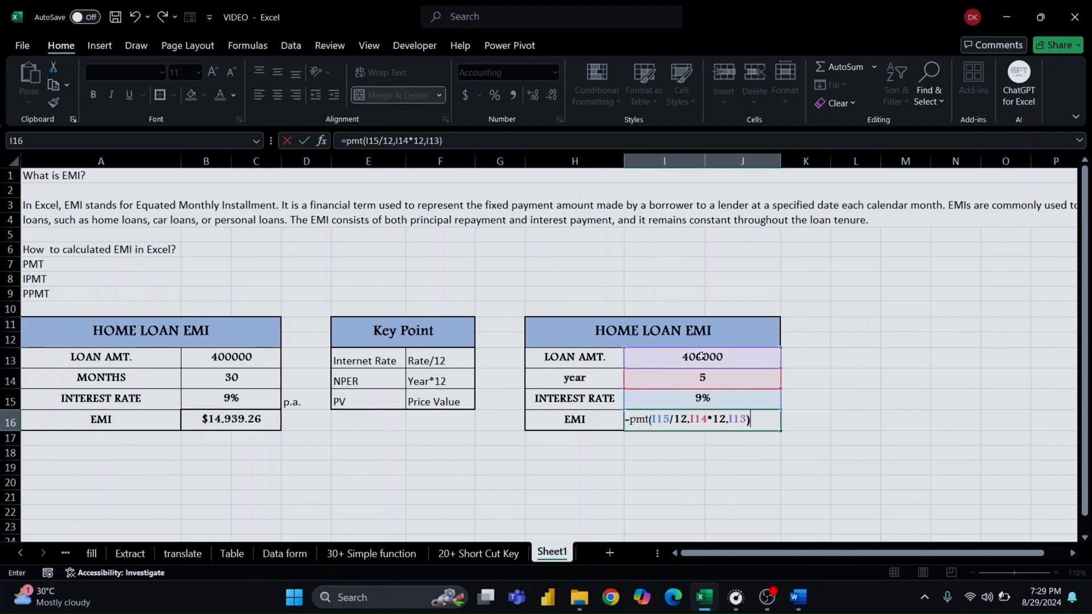
{"action": "key", "text": "Return"}
Apply comma style to the EMI result in cell I16
{"action": "left_click_drag", "start_coordinate": [701, 357], "coordinate": [685, 417]}
{"action": "left_click", "coordinate": [680, 418]}
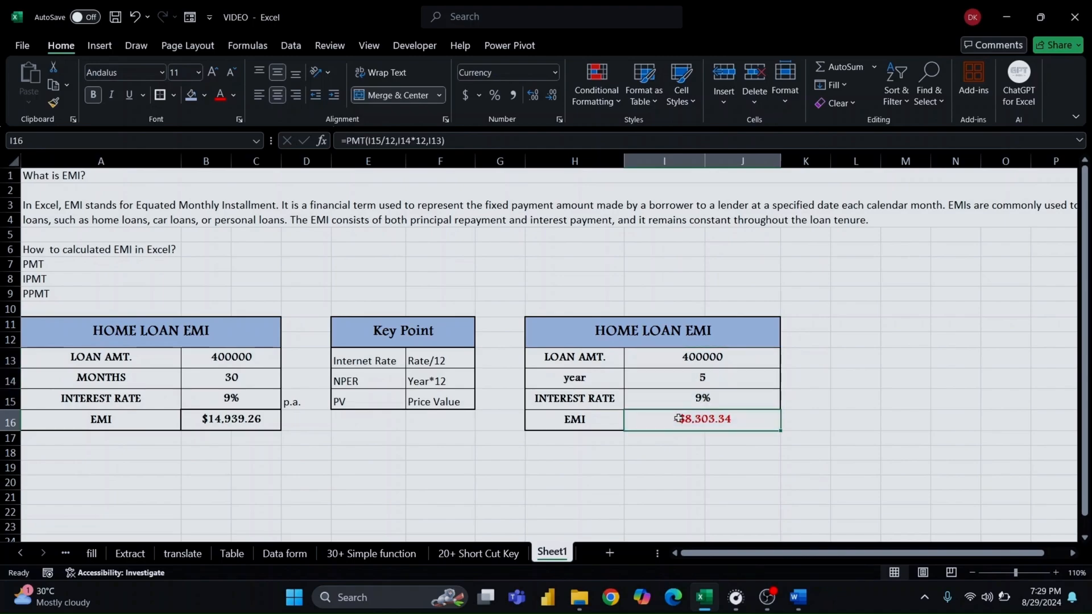
{"action": "left_click", "coordinate": [513, 98]}
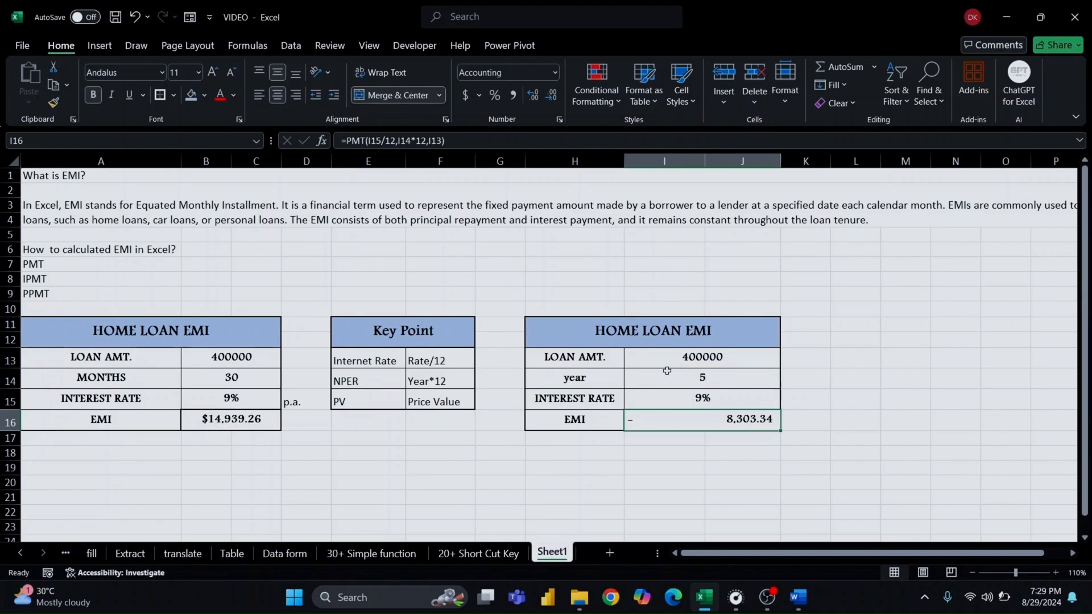
Change the second table's year label in H14 to "month" and set its value to 25
{"action": "left_click", "coordinate": [603, 382]}
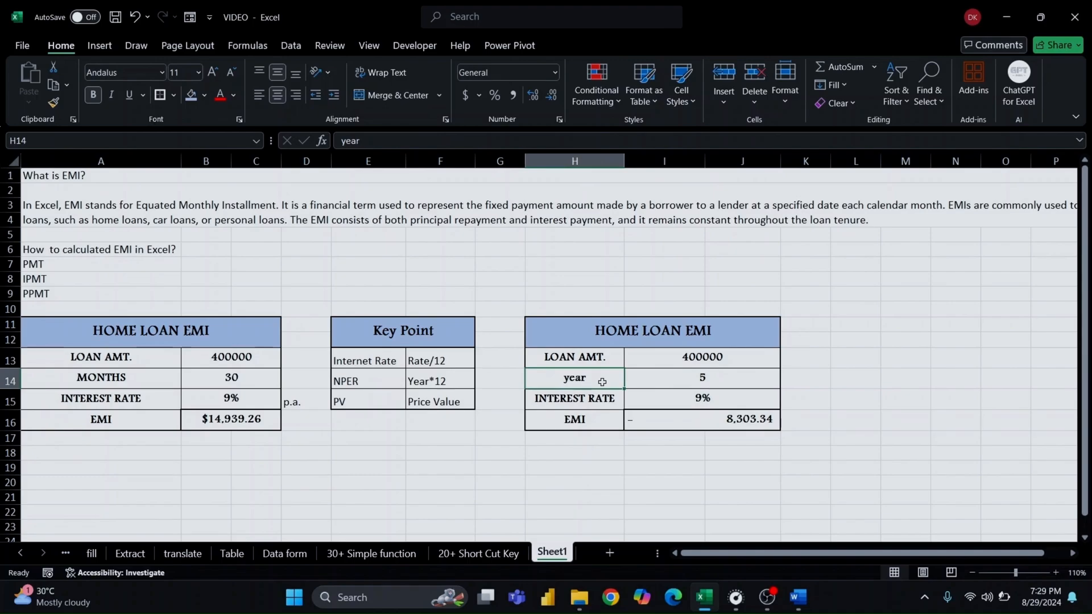
{"action": "type", "text": "month"}
{"action": "key", "text": "Tab"}
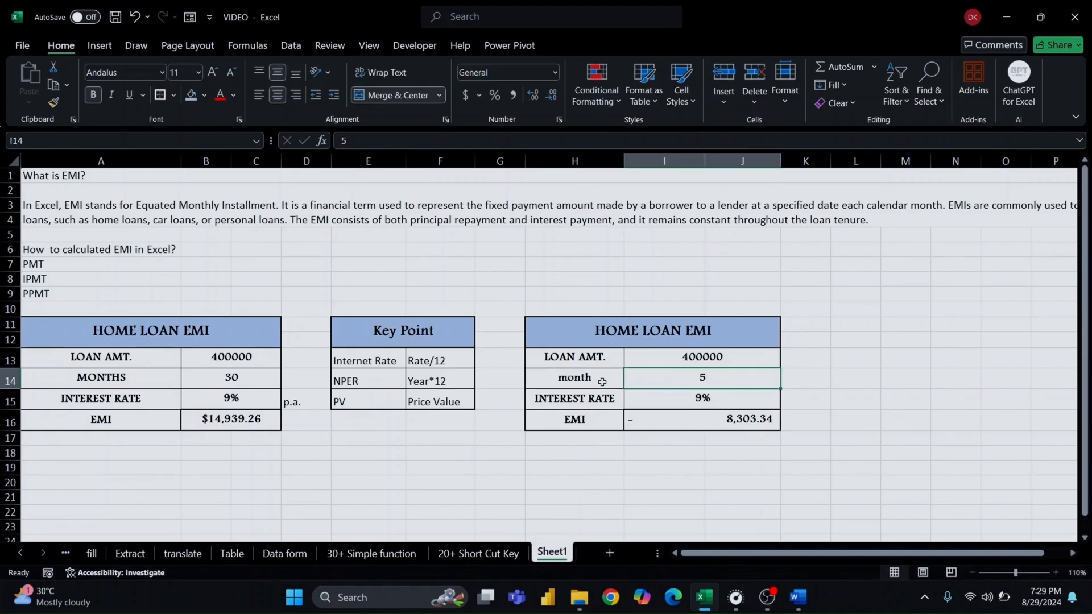
{"action": "type", "text": "50"}
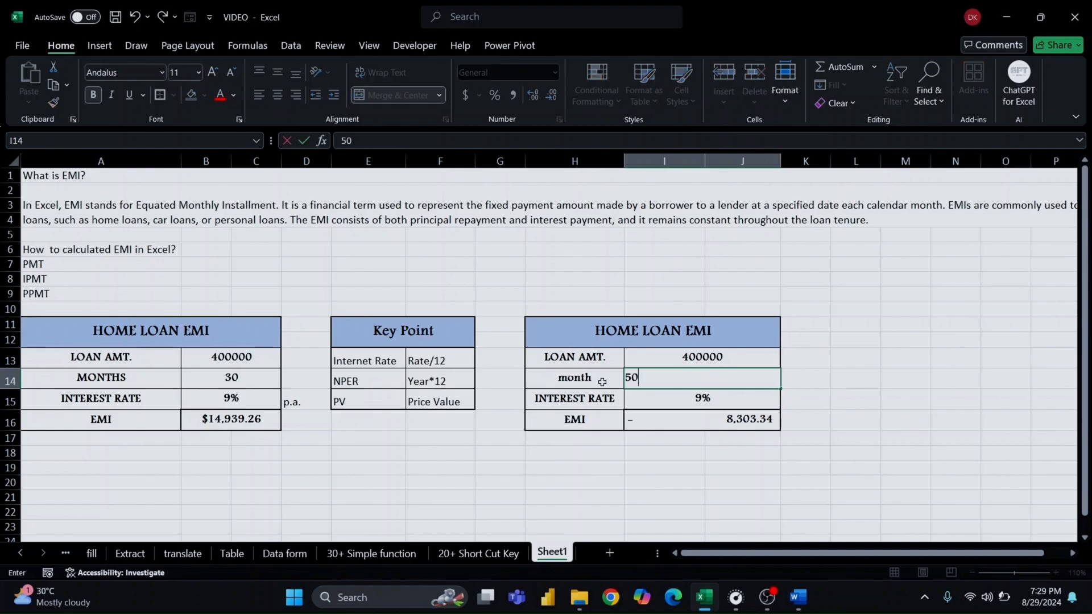
{"action": "key", "text": "BackSpace"}
{"action": "key", "text": "BackSpace"}
{"action": "type", "text": "30"}
{"action": "key", "text": "BackSpace"}
{"action": "key", "text": "BackSpace"}
{"action": "type", "text": "25"}
{"action": "key", "text": "Return"}
{"action": "key", "text": "Return"}
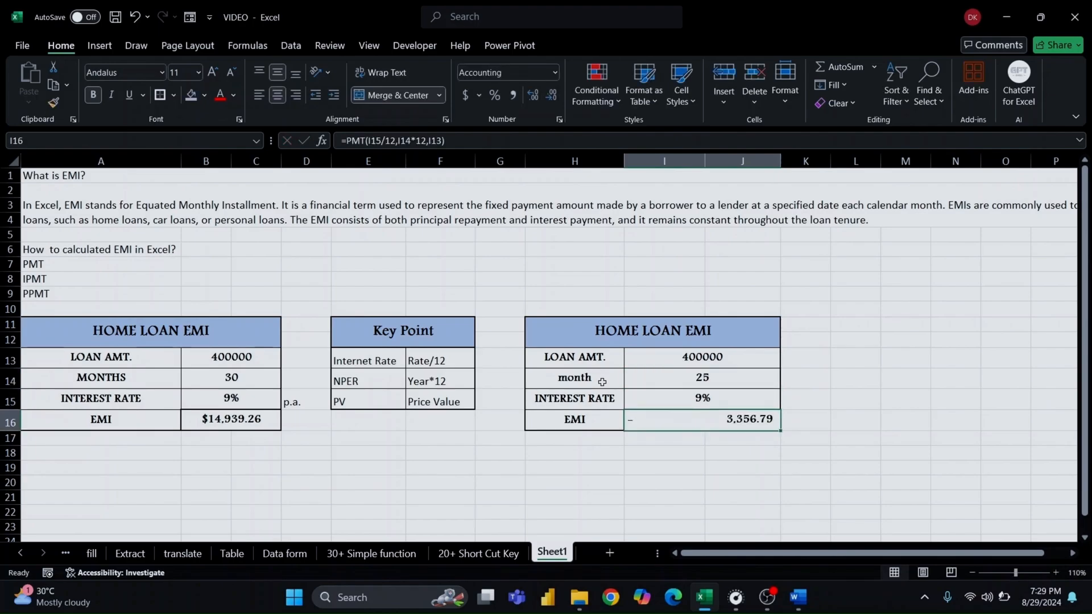
Clear the EMI formula from cell I16 and check the month and interest rate inputs above it
{"action": "key", "text": "Delete"}
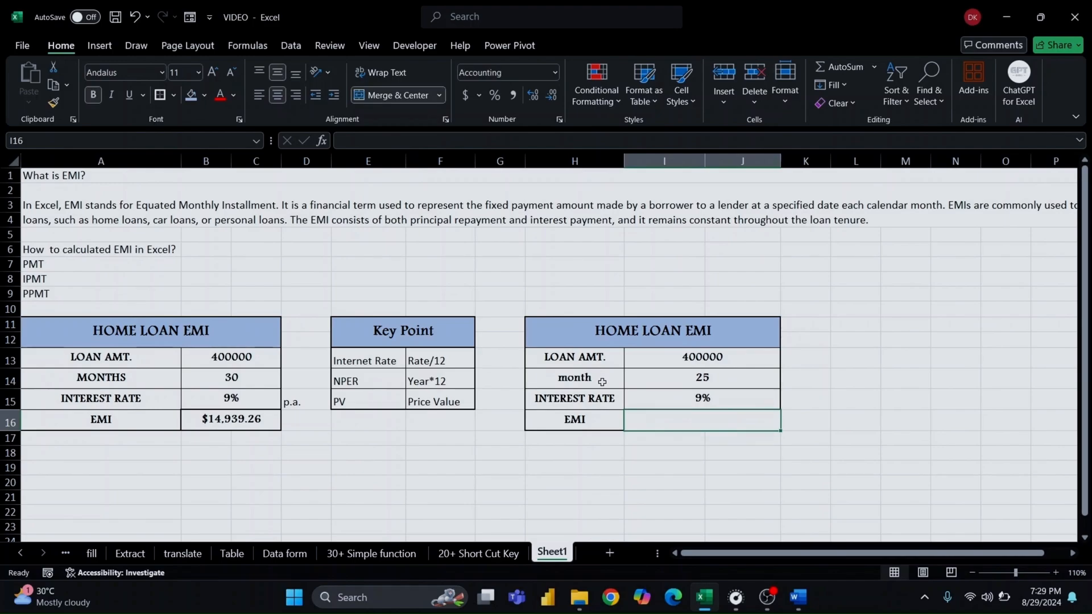
{"action": "left_click", "coordinate": [602, 382]}
{"action": "key", "text": "Right"}
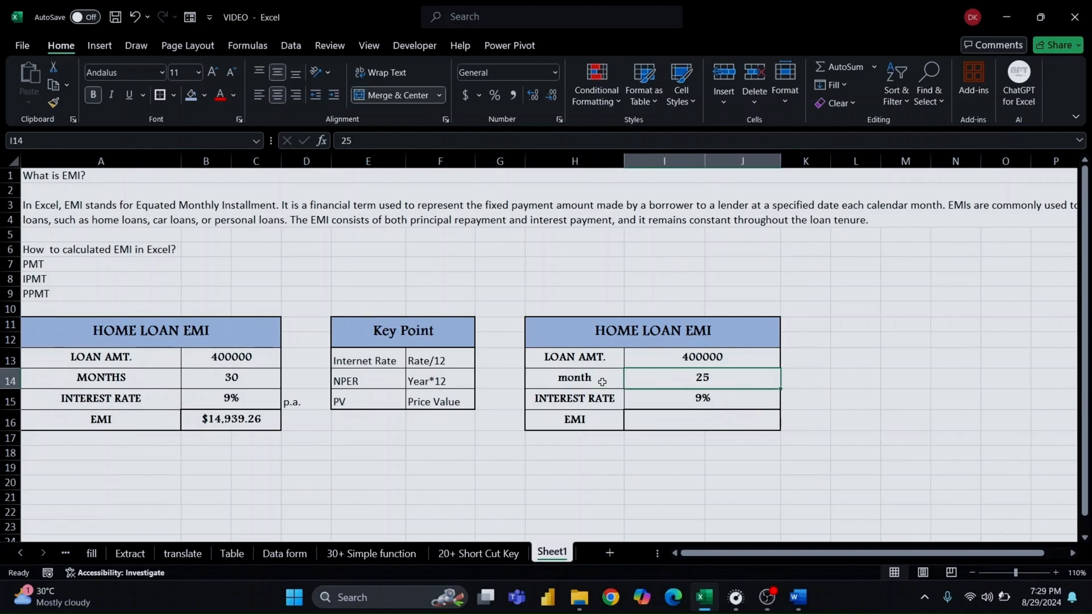
{"action": "key", "text": "Down"}
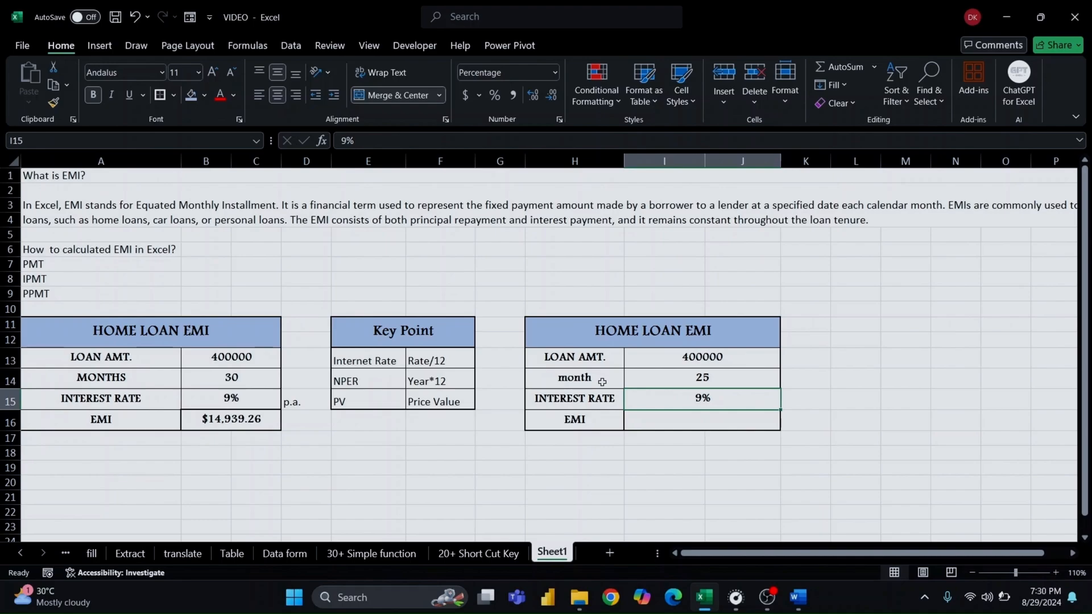
{"action": "key", "text": "Down"}
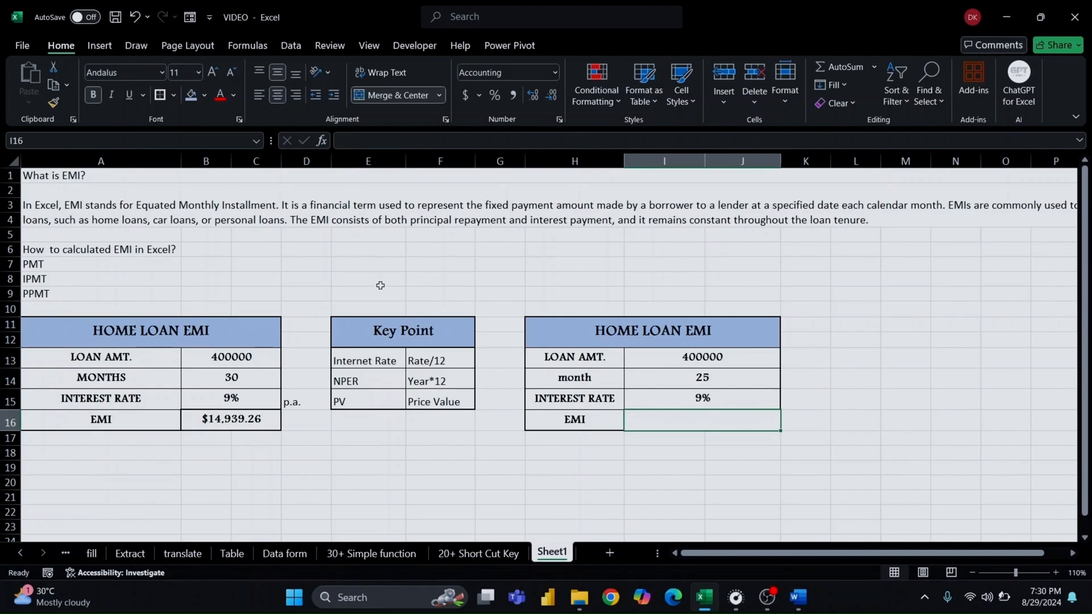
Copy the original HOME LOAN EMI table in A11:C16 and paste it at cell A20
{"action": "scroll", "coordinate": [264, 339], "scroll_direction": "down", "scroll_amount": 2}
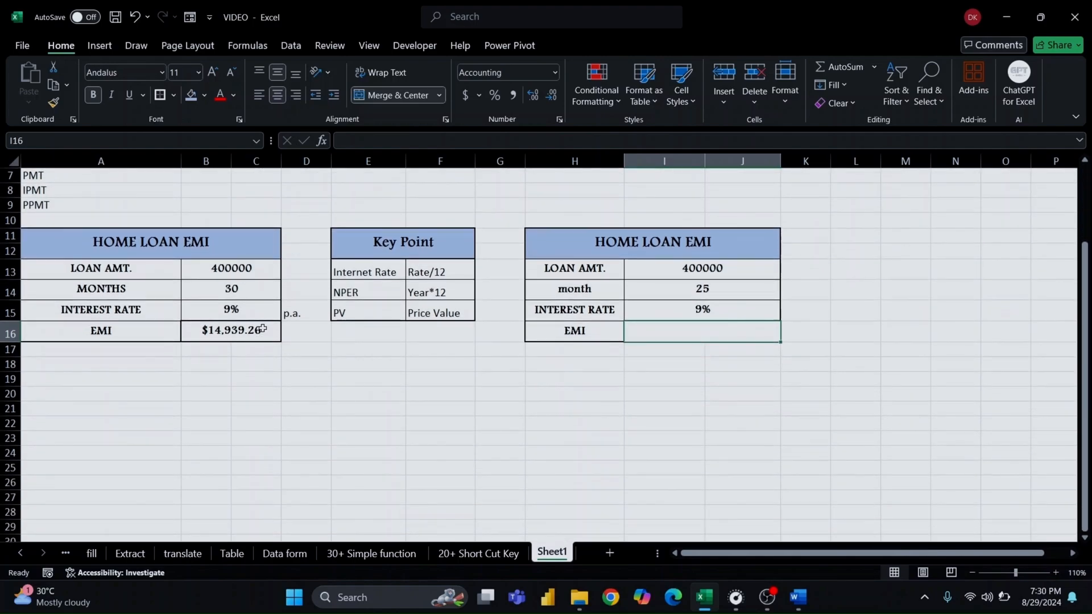
{"action": "left_click_drag", "start_coordinate": [234, 250], "coordinate": [229, 327]}
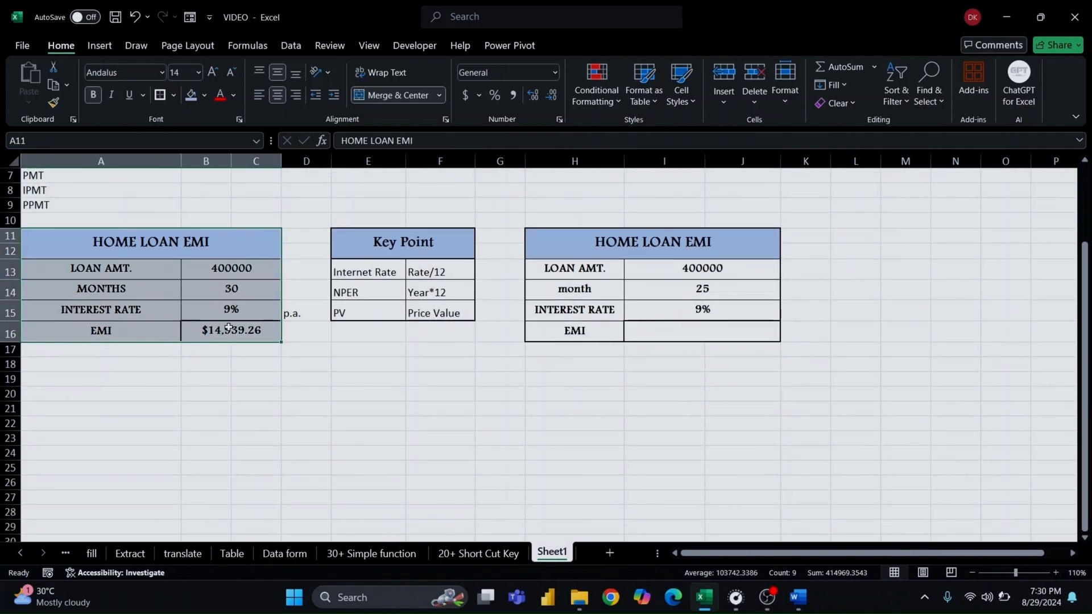
{"action": "key", "text": "ctrl+c"}
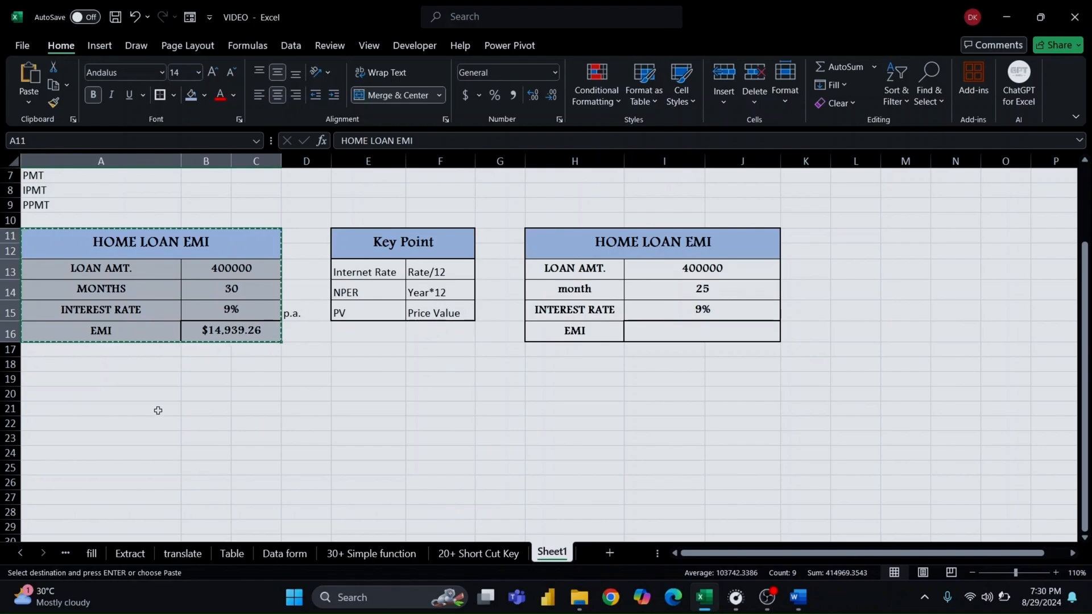
{"action": "left_click", "coordinate": [119, 398]}
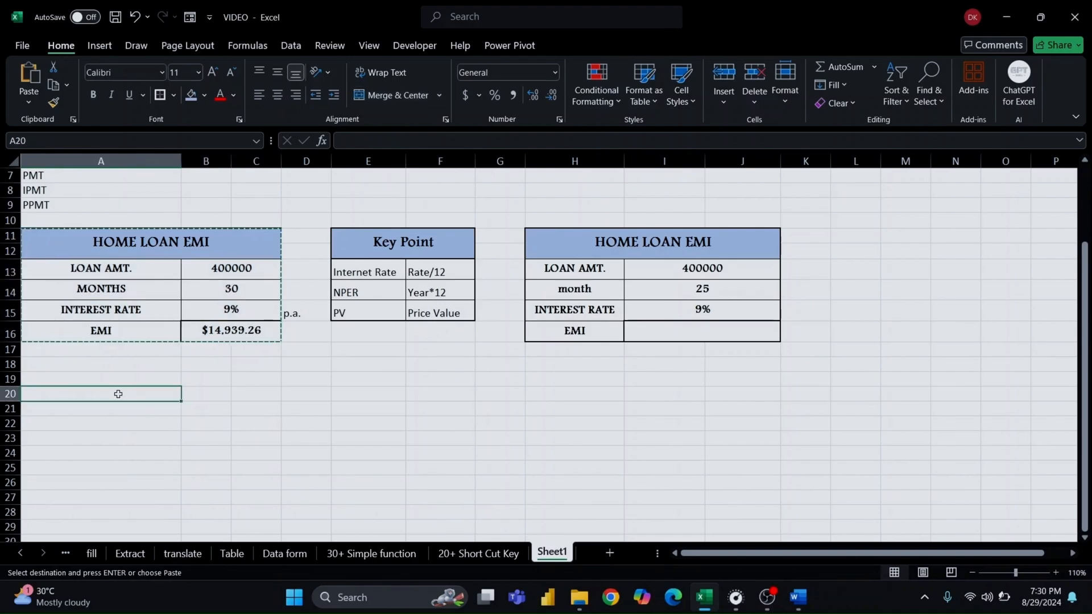
{"action": "key", "text": "ctrl+v"}
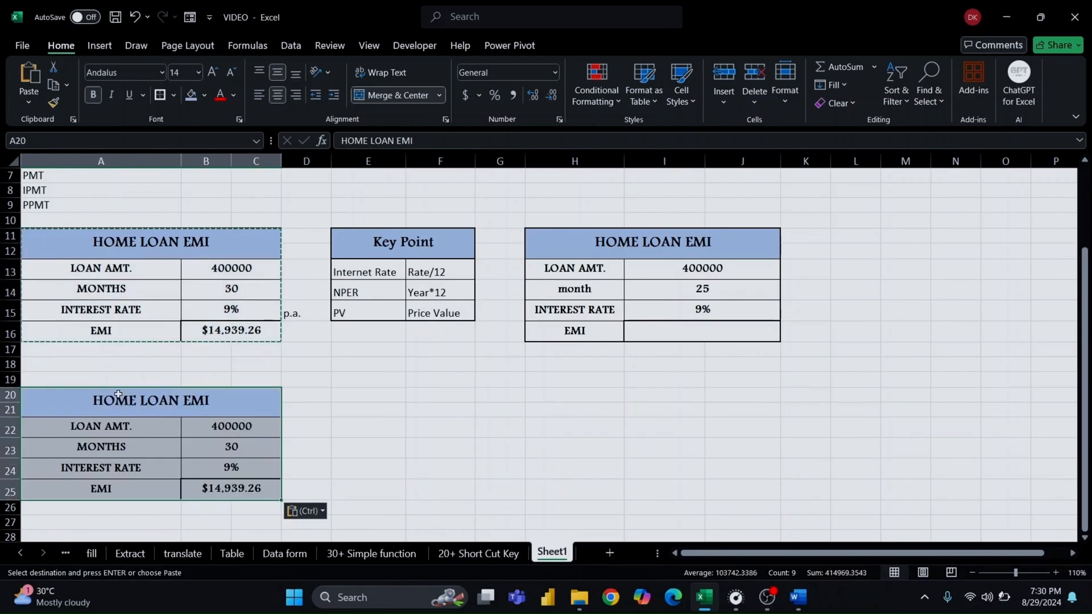
Insert a blank row above MONTHS in the pasted table and merge its value cells B23:C23
{"action": "left_click", "coordinate": [4, 451]}
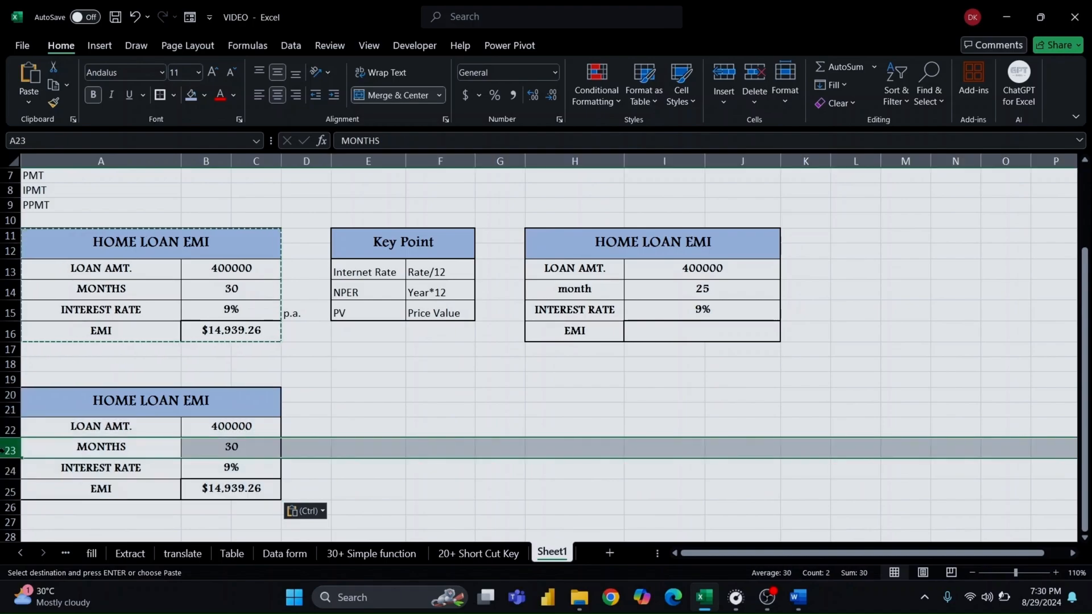
{"action": "key", "text": "ctrl+plus"}
{"action": "key", "text": "Right"}
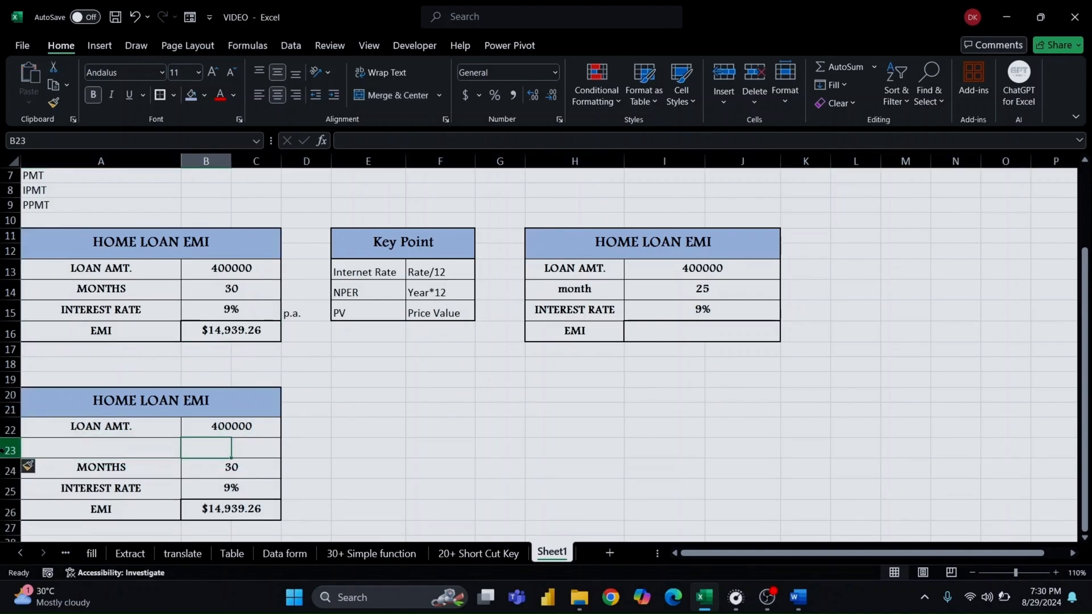
{"action": "key", "text": "Right"}
{"action": "key", "text": "Left"}
{"action": "key", "text": "shift+Right"}
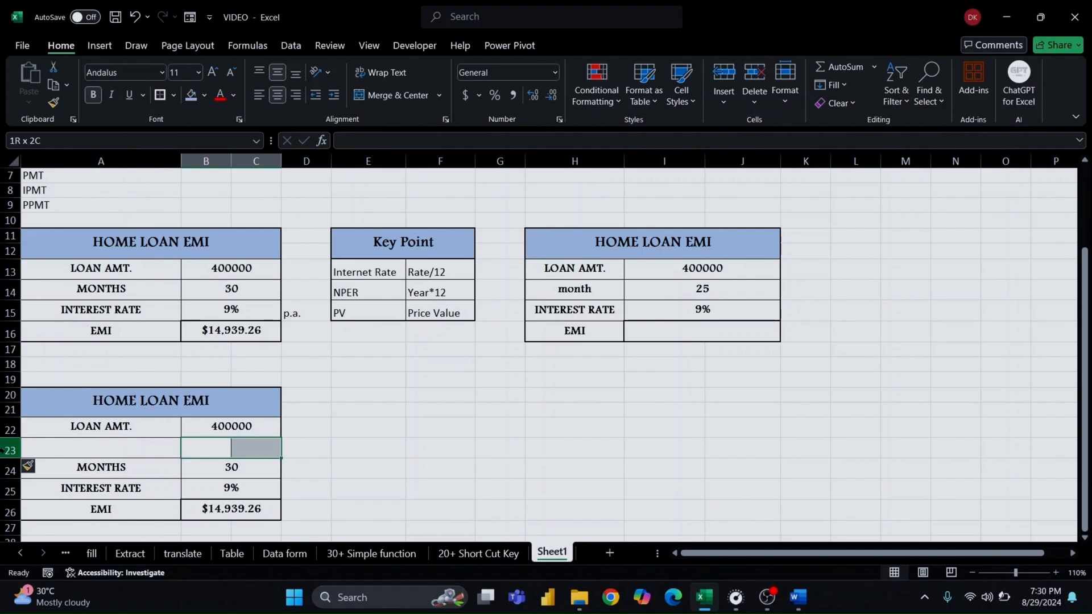
{"action": "key", "text": "alt"}
{"action": "key", "text": "h"}
{"action": "key", "text": "m"}
{"action": "key", "text": "Left"}
{"action": "key", "text": "Up"}
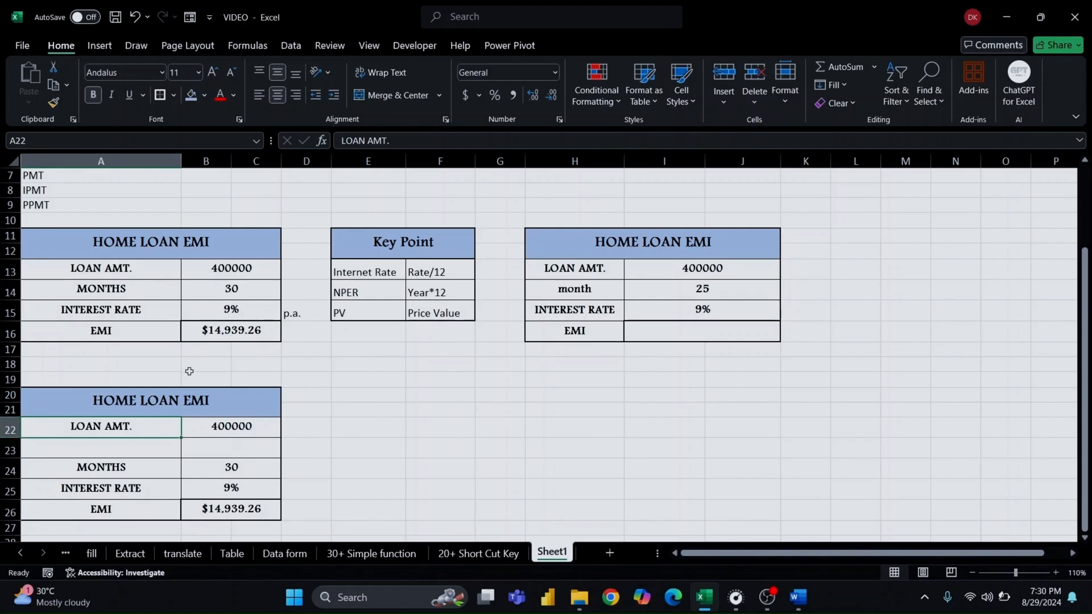
Change the pasted table's title to "HOME LOAN EMI (bike)"
{"action": "double_click", "coordinate": [221, 398]}
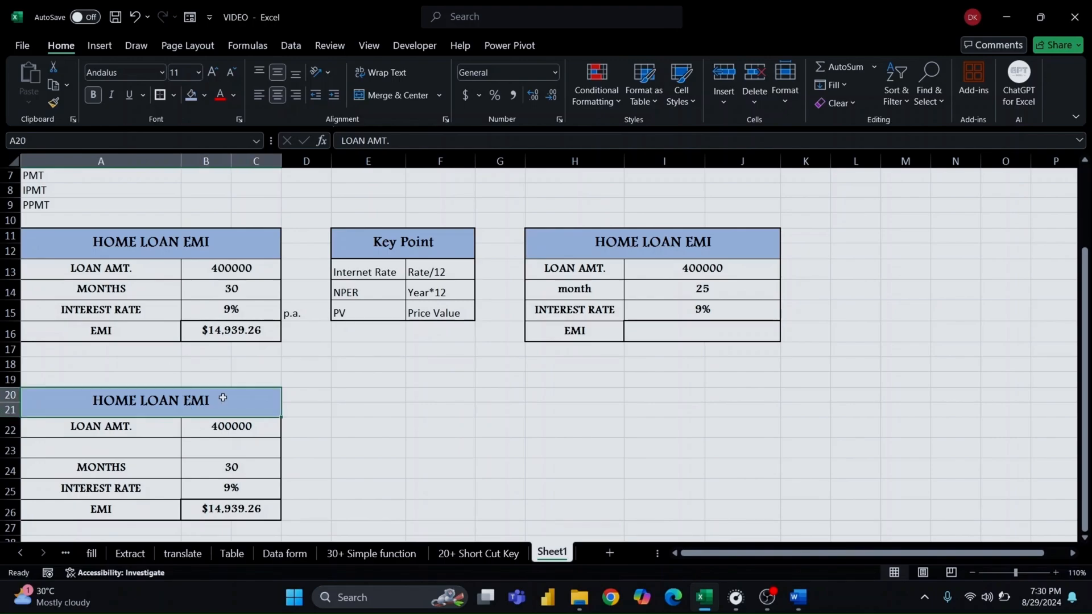
{"action": "type", "text": "of"}
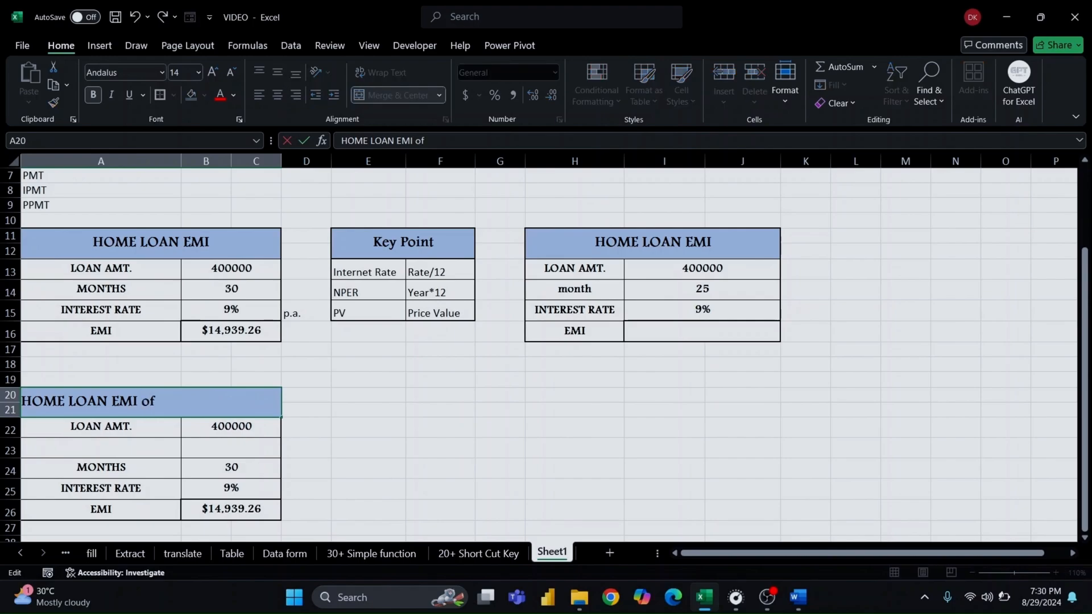
{"action": "key", "text": "BackSpace"}
{"action": "key", "text": "BackSpace"}
{"action": "key", "text": "BackSpace"}
{"action": "type", "text": "(bike)"}
{"action": "key", "text": "Return"}
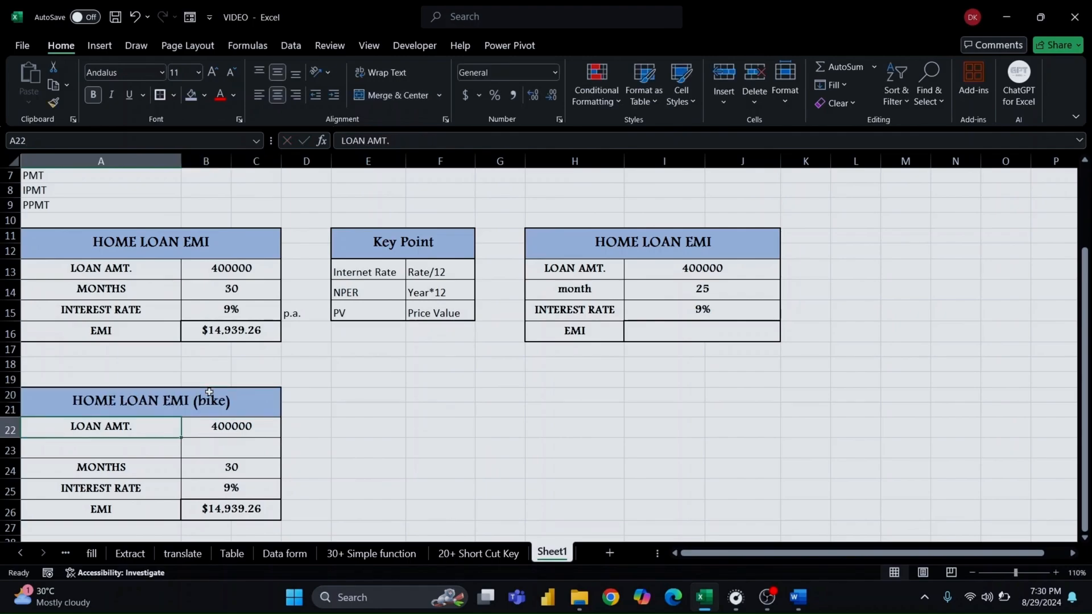
Change the bike table's LOAN AMT. label to "price" and set its value to 120000
{"action": "type", "text": "pr"}
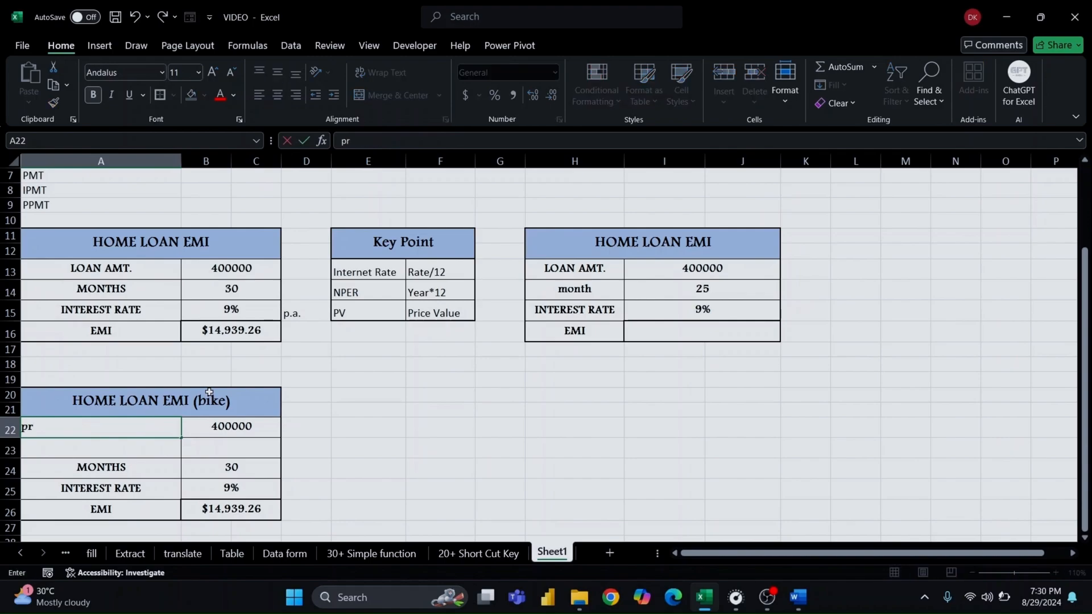
{"action": "type", "text": "ice"}
{"action": "key", "text": "Tab"}
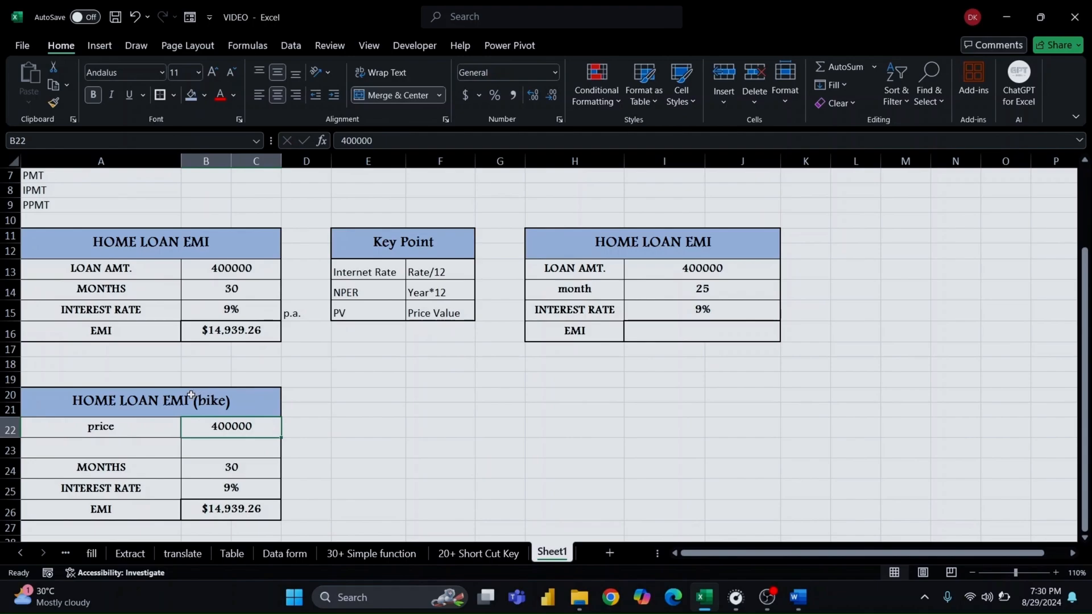
{"action": "type", "text": "12"}
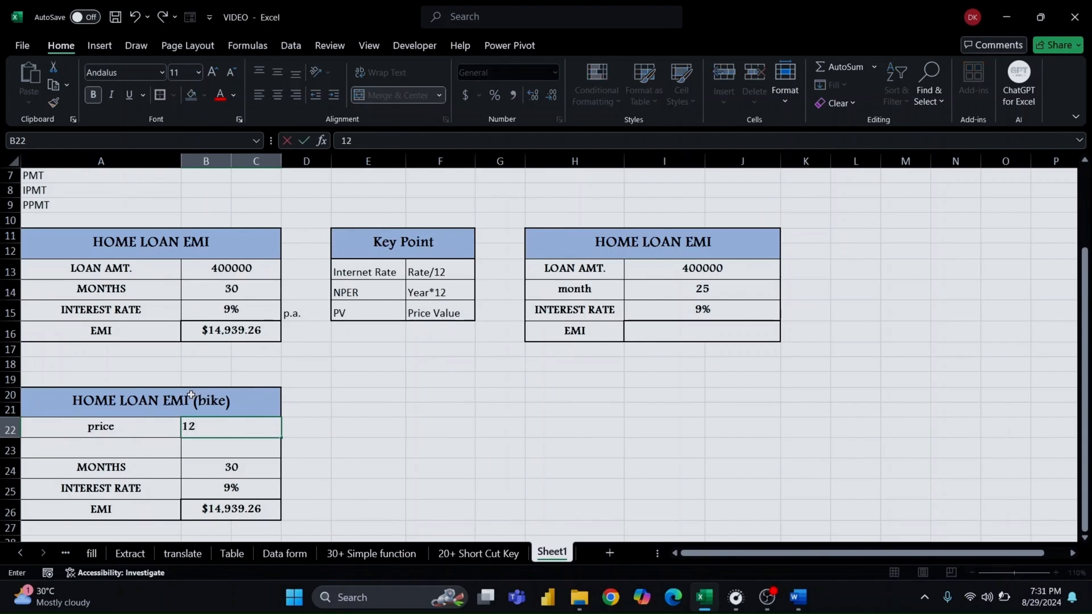
{"action": "type", "text": "0000"}
{"action": "key", "text": "Return"}
Label the bike table's blank row "Down payment" and set its value to 50000
{"action": "type", "text": "Down"}
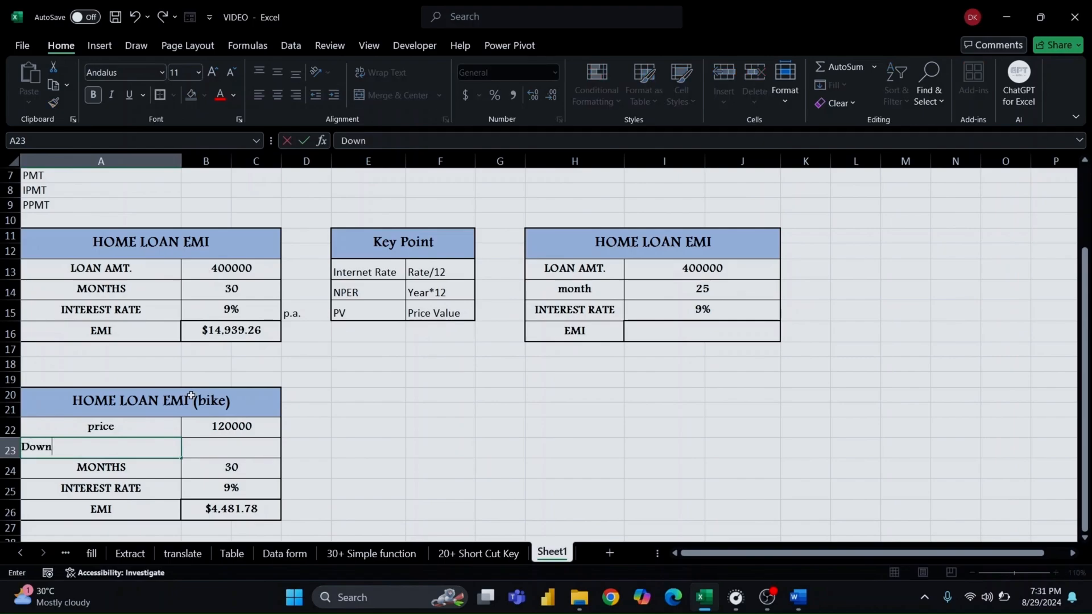
{"action": "type", "text": " payment"}
{"action": "key", "text": "Tab"}
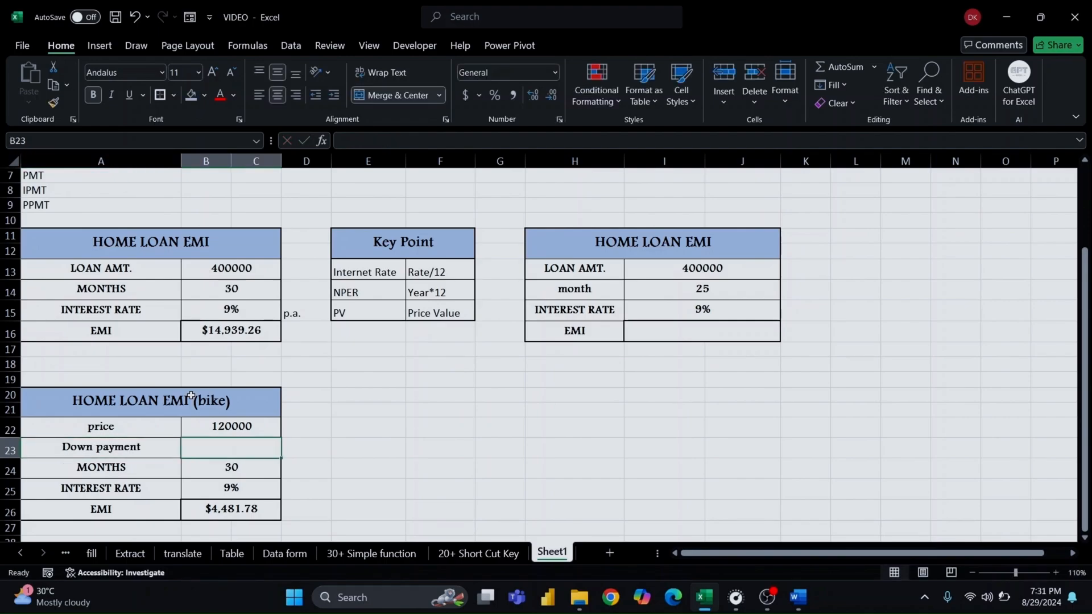
{"action": "type", "text": "50000"}
{"action": "key", "text": "Return"}
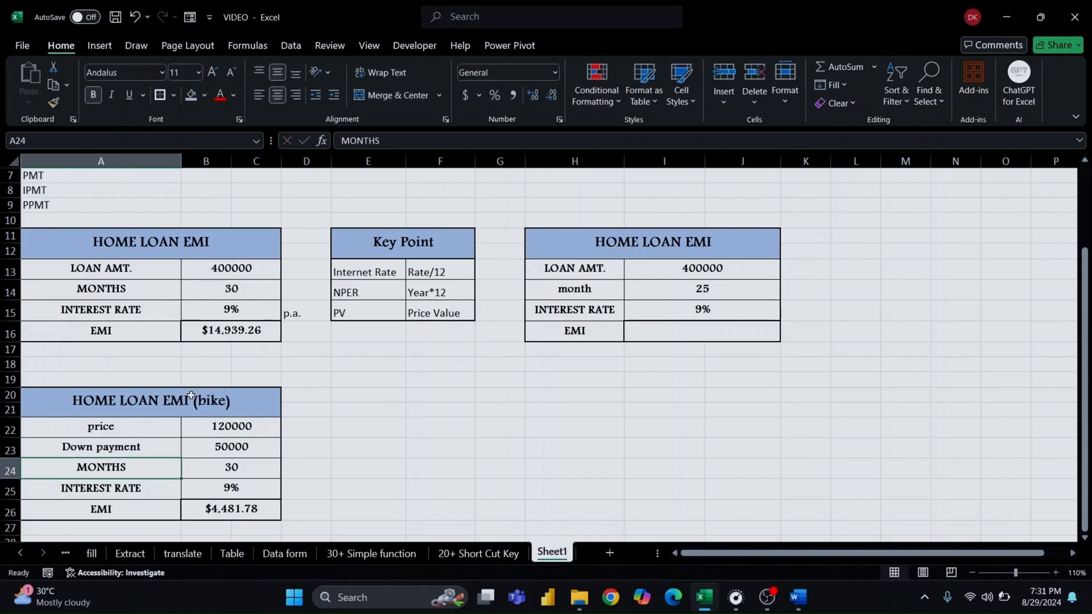
Change the bike table's MONTHS label to "year" and set its value to 3
{"action": "type", "text": "year"}
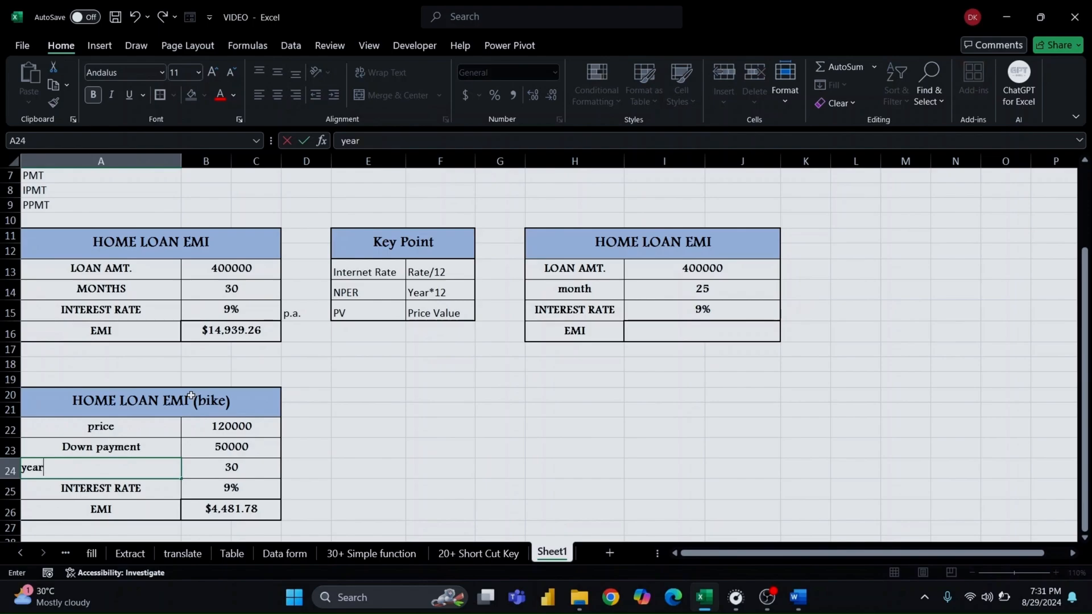
{"action": "key", "text": "Tab"}
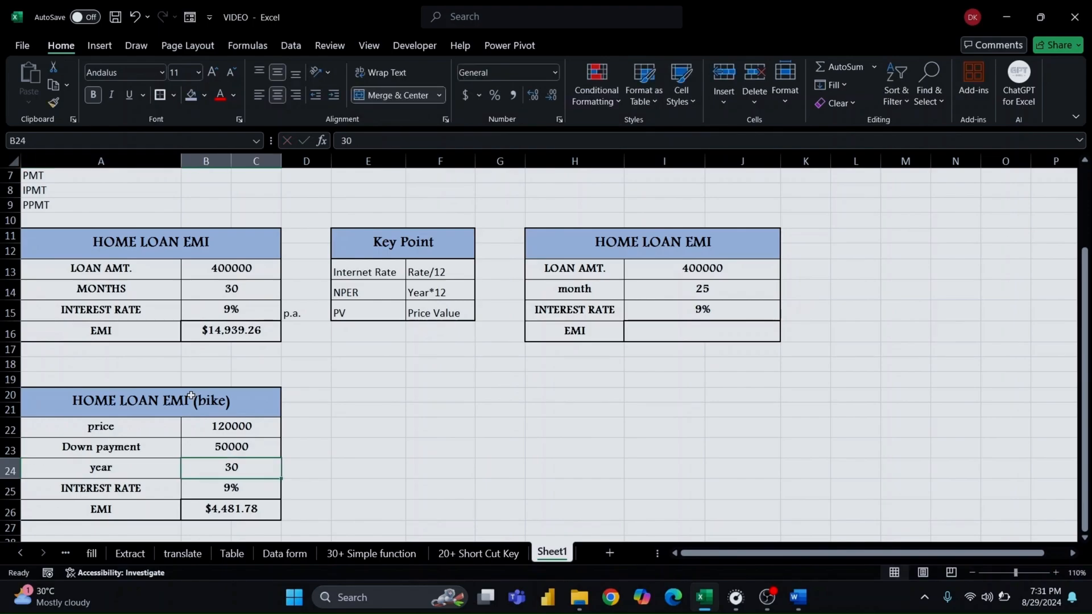
{"action": "type", "text": "3"}
{"action": "key", "text": "Return"}
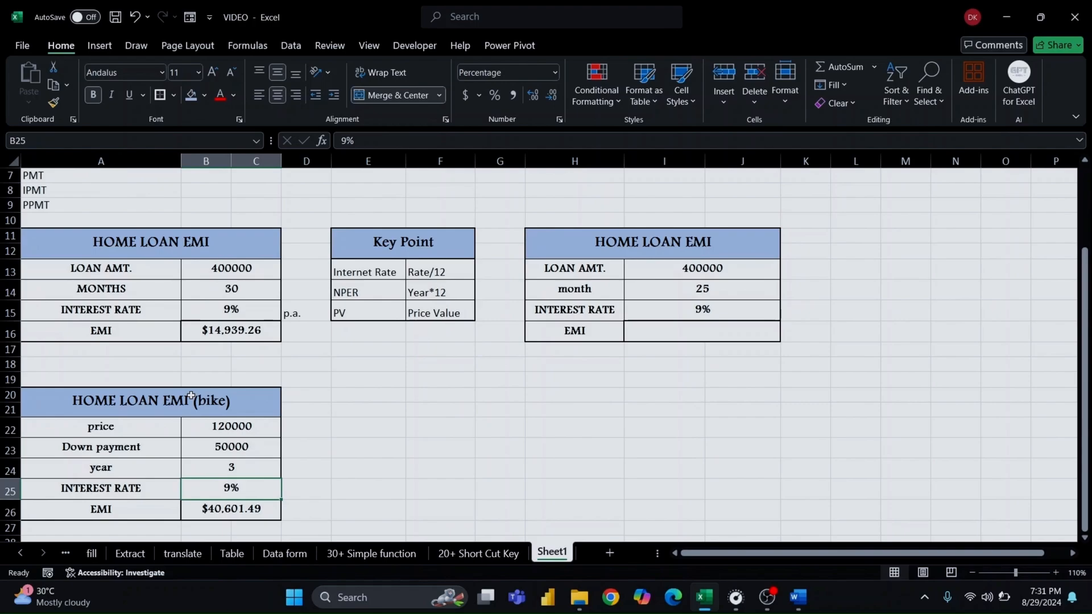
Set the bike table's interest rate to 12% and clear its EMI value
{"action": "type", "text": "12"}
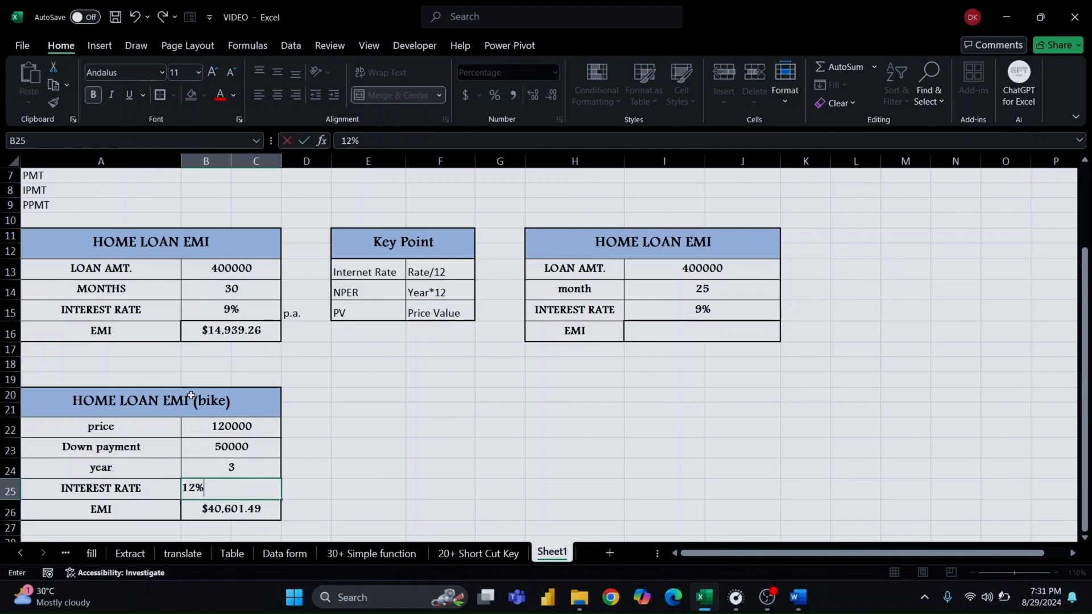
{"action": "key", "text": "Return"}
{"action": "key", "text": "Delete"}
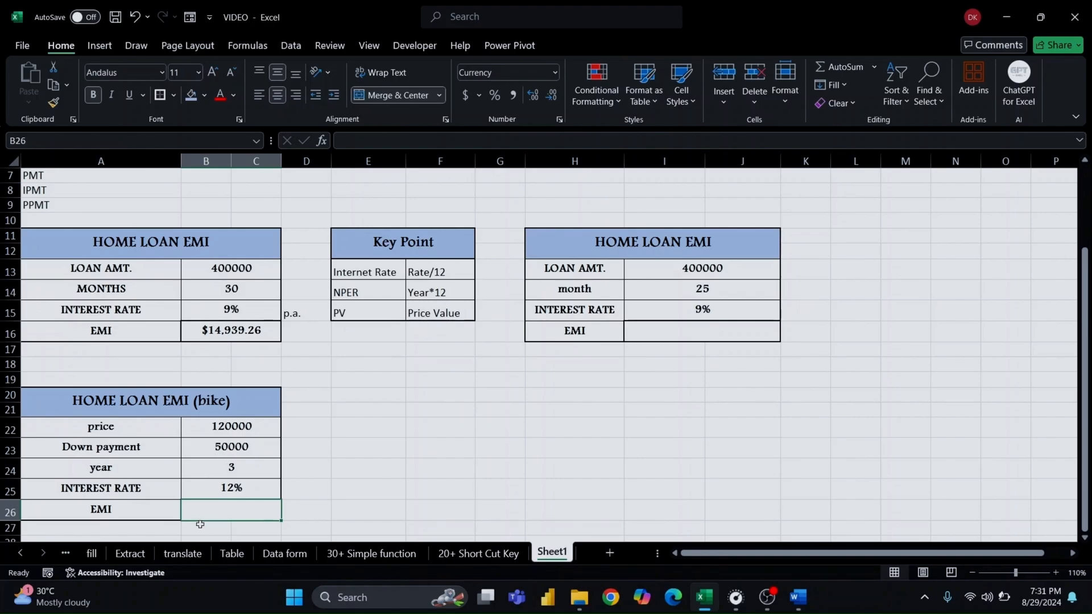
Calculate the bike EMI in B26 with =PMT(B25/12,B24*12,B22-B23) and apply the comma number style
{"action": "type", "text": "p"}
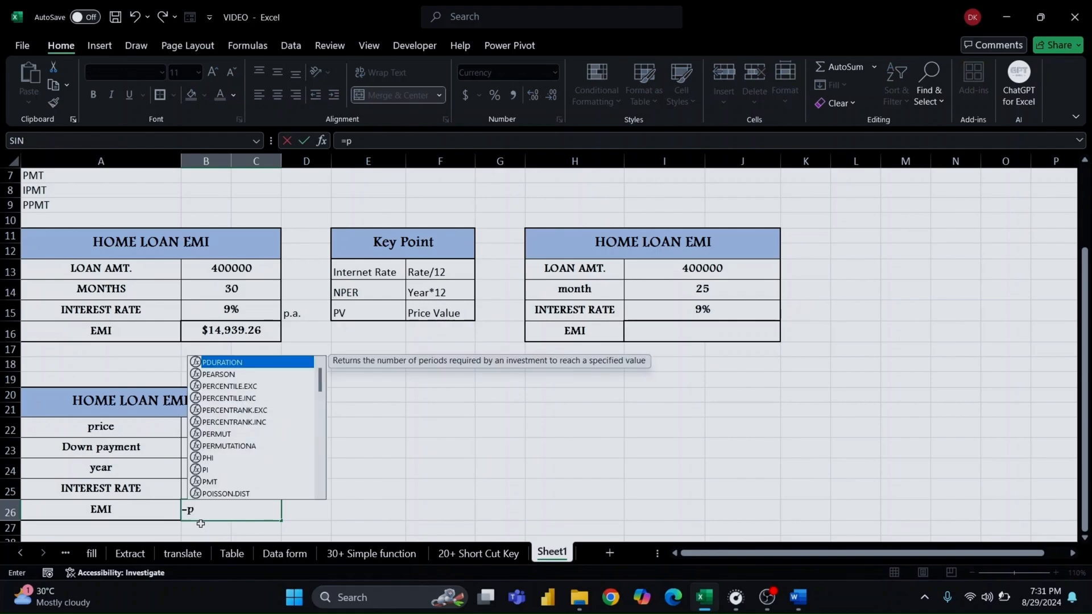
{"action": "type", "text": "mt("}
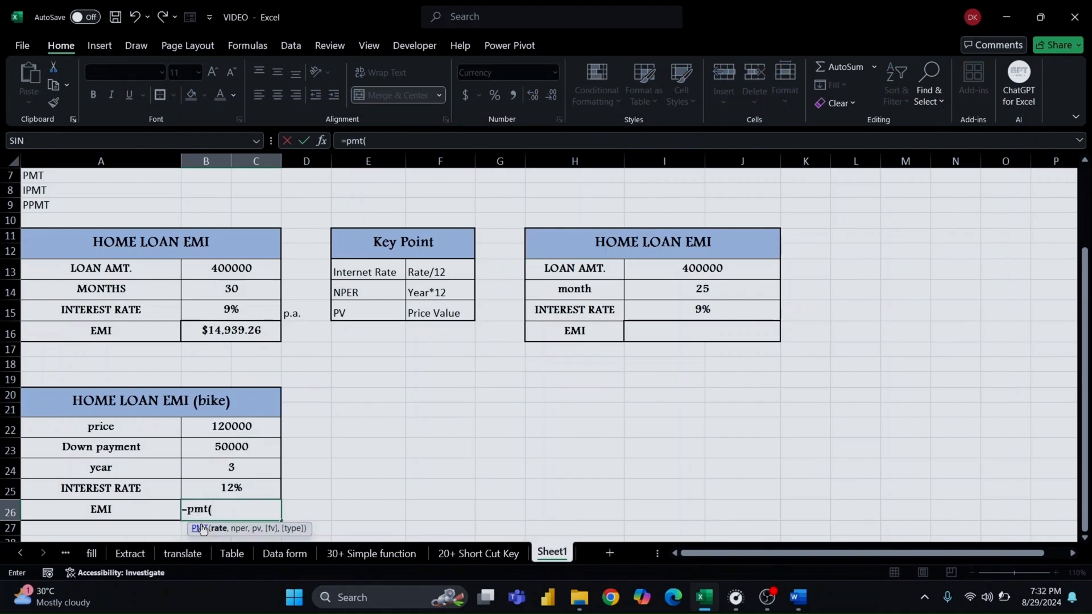
{"action": "left_click", "coordinate": [197, 487]}
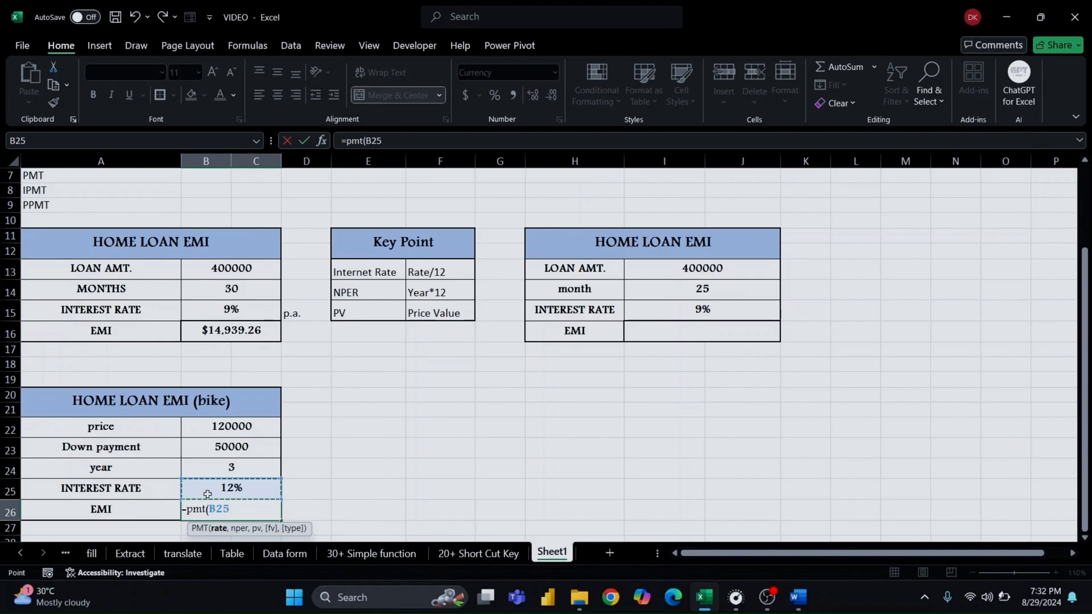
{"action": "type", "text": "/12,"}
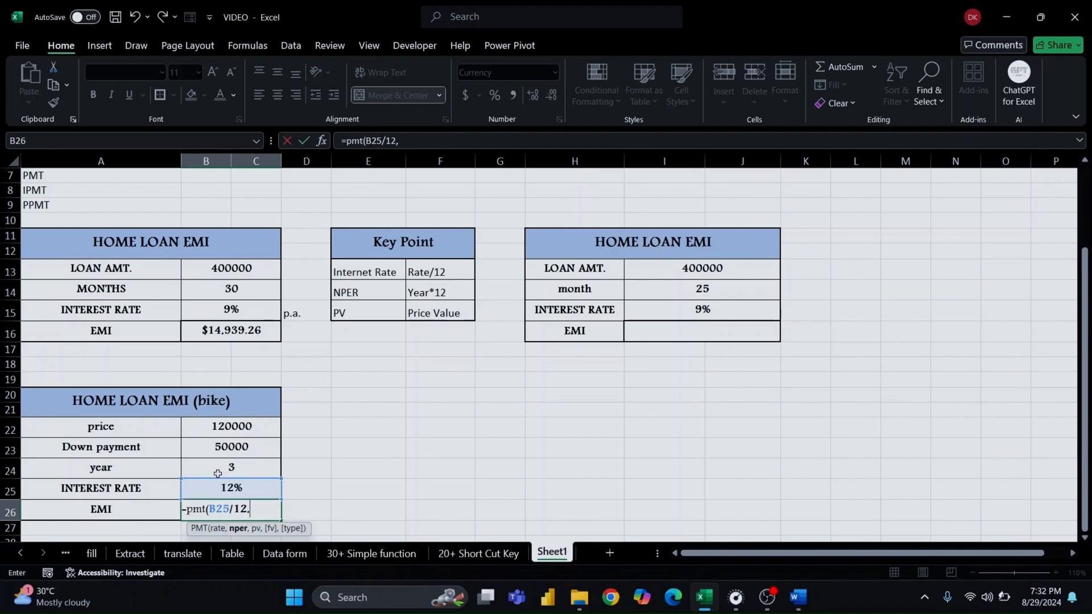
{"action": "left_click", "coordinate": [221, 471]}
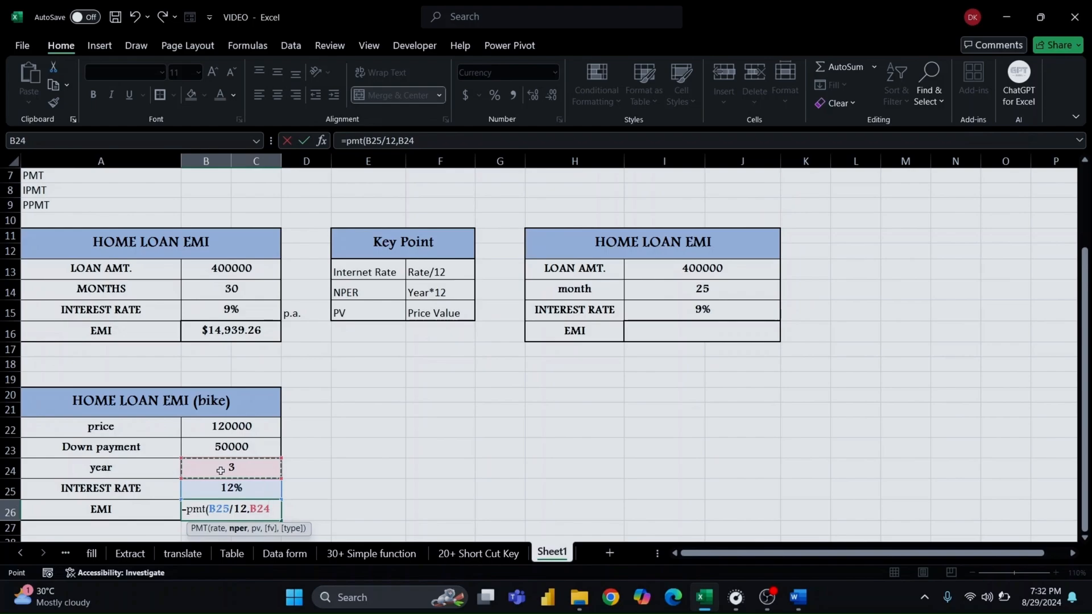
{"action": "type", "text": "*12"}
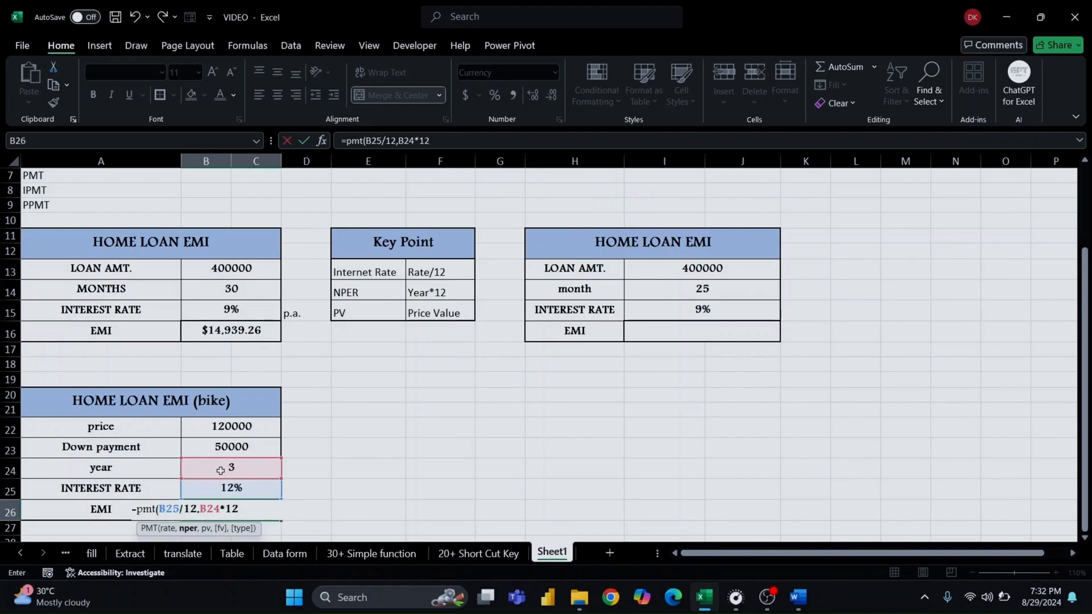
{"action": "type", "text": ","}
{"action": "left_click", "coordinate": [227, 432]}
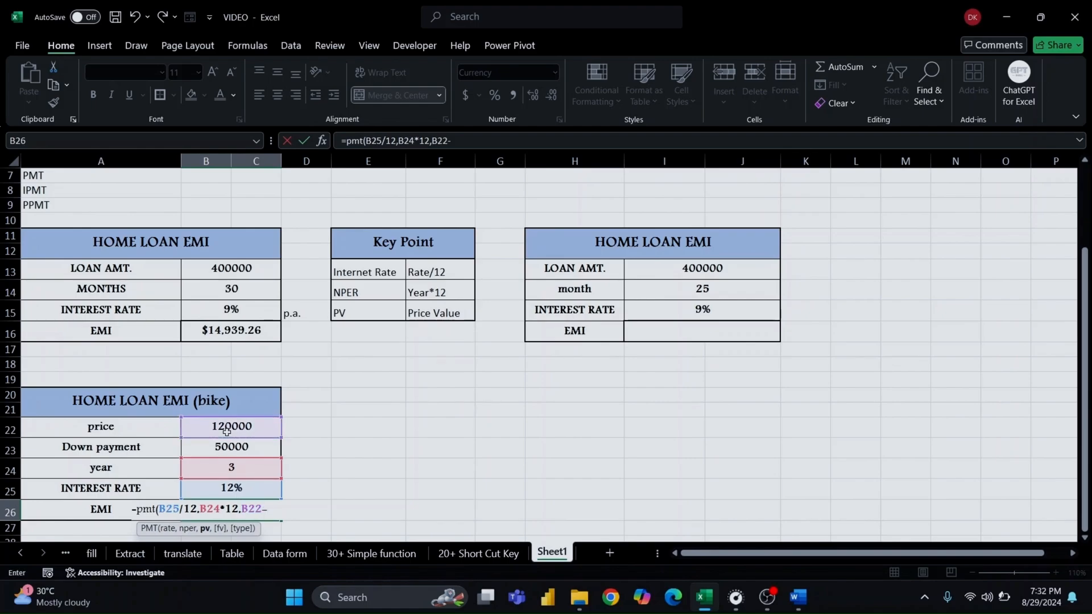
{"action": "type", "text": "-"}
{"action": "left_click", "coordinate": [224, 448]}
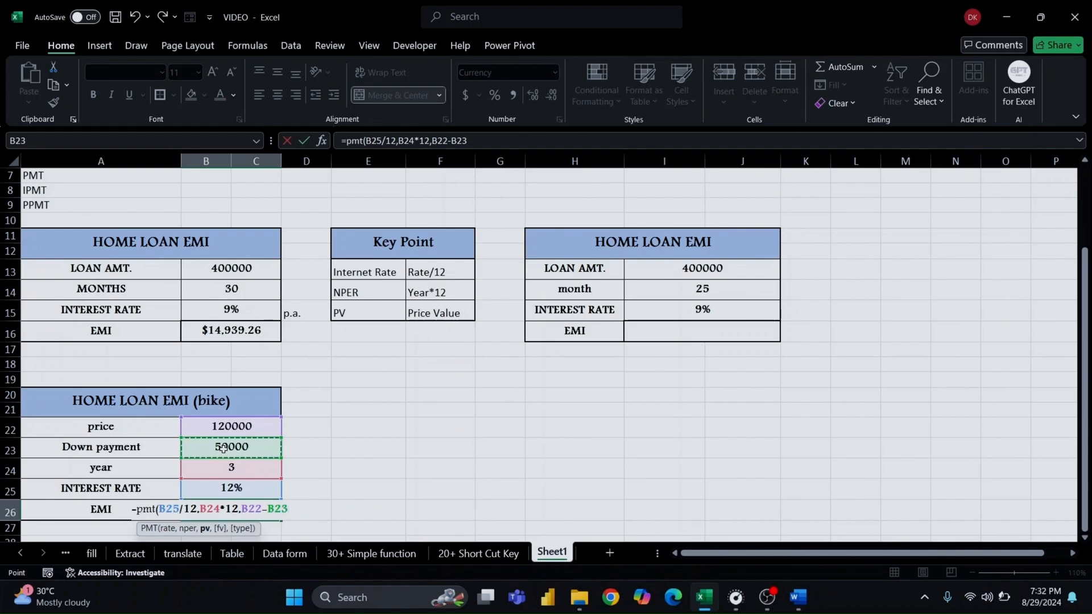
{"action": "type", "text": ")"}
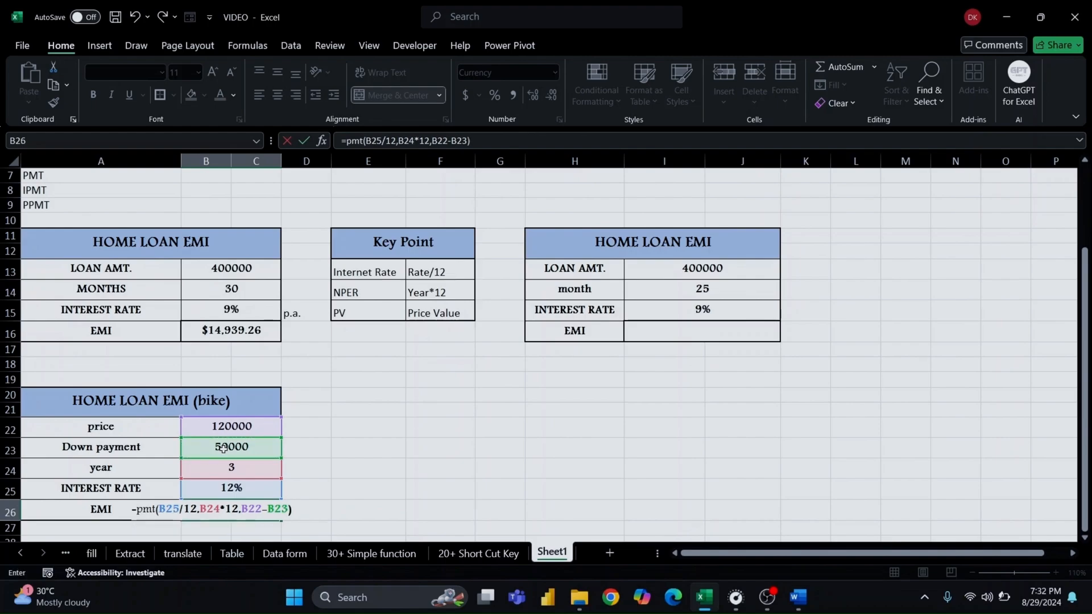
{"action": "key", "text": "ctrl+Return"}
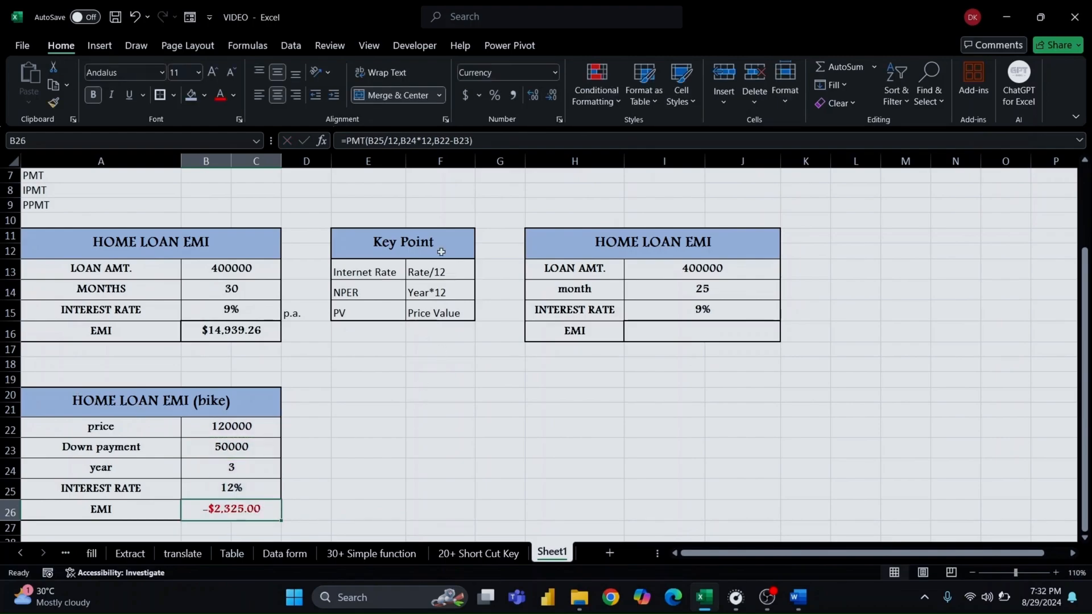
{"action": "left_click", "coordinate": [513, 95]}
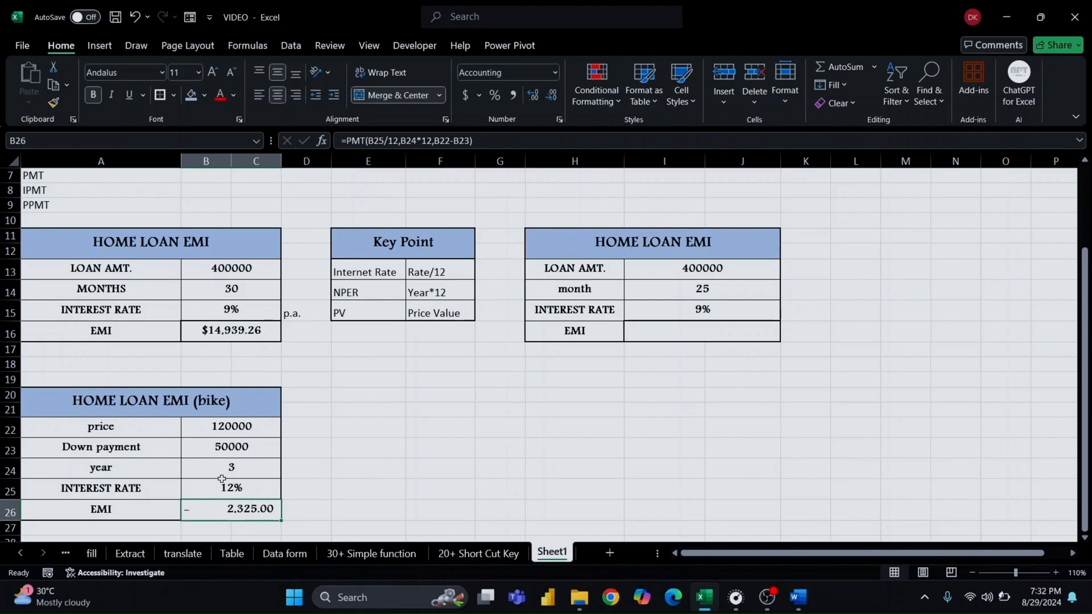
Replace the bike EMI formula in B26 with =PMT(B25,B24,B22-B23) and give the result the comma number style
{"action": "key", "text": "Delete"}
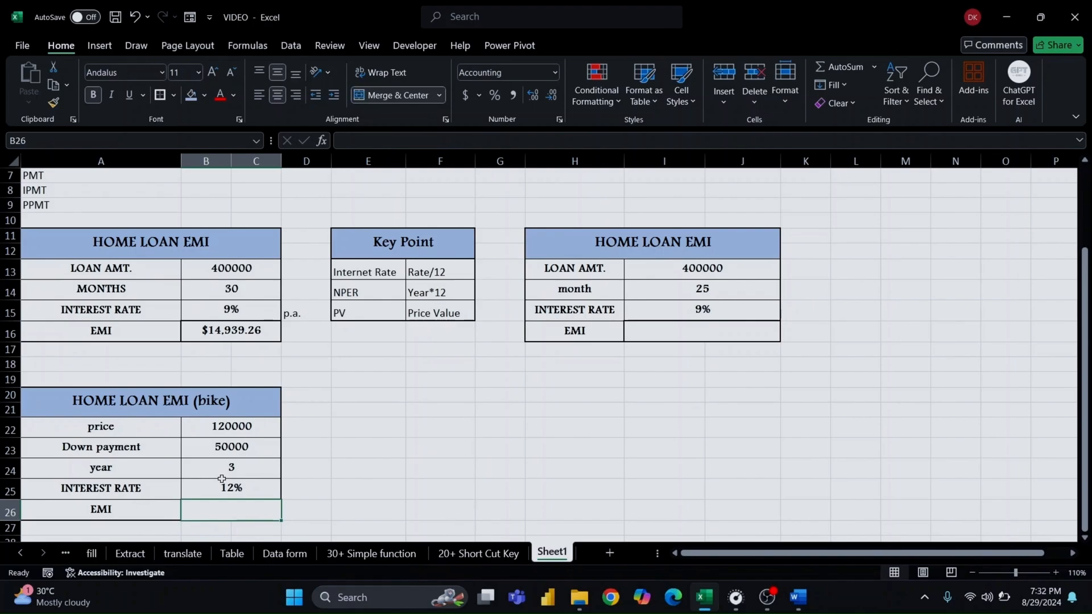
{"action": "left_click", "coordinate": [195, 465]}
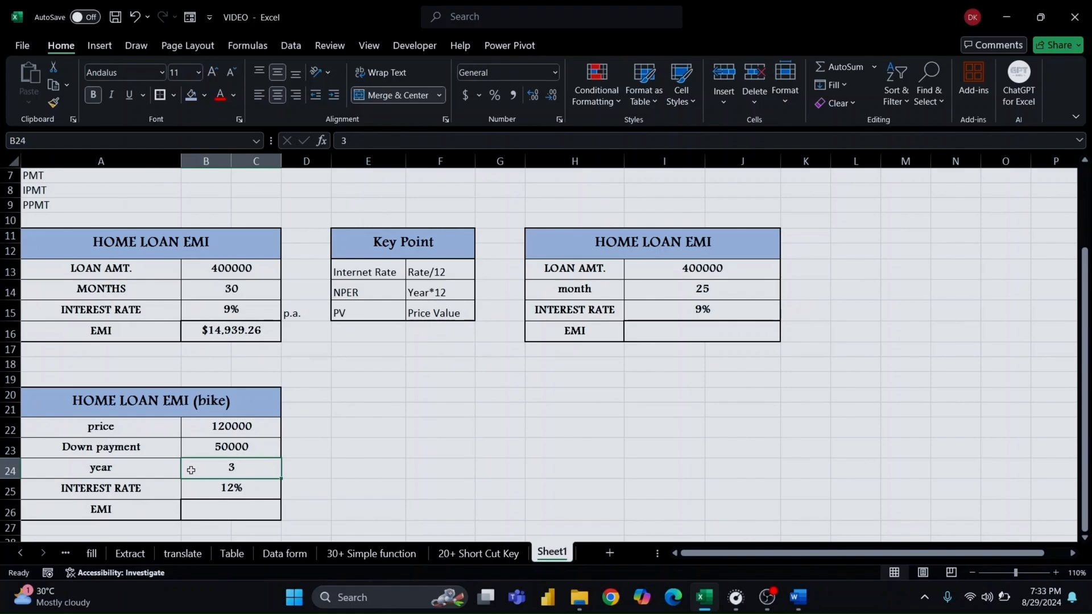
{"action": "left_click", "coordinate": [197, 509]}
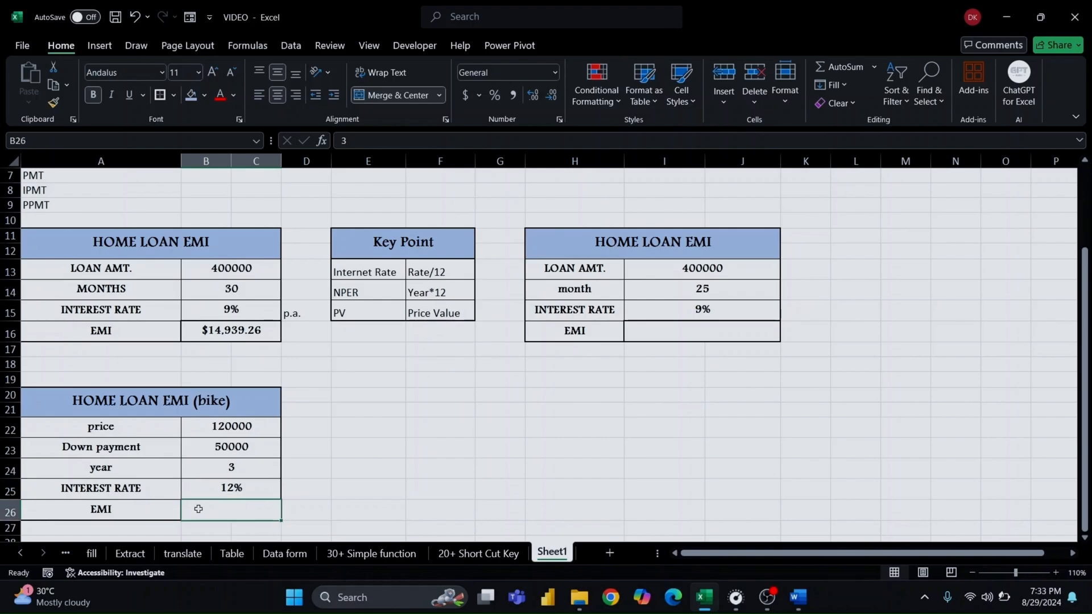
{"action": "type", "text": "=pmt"}
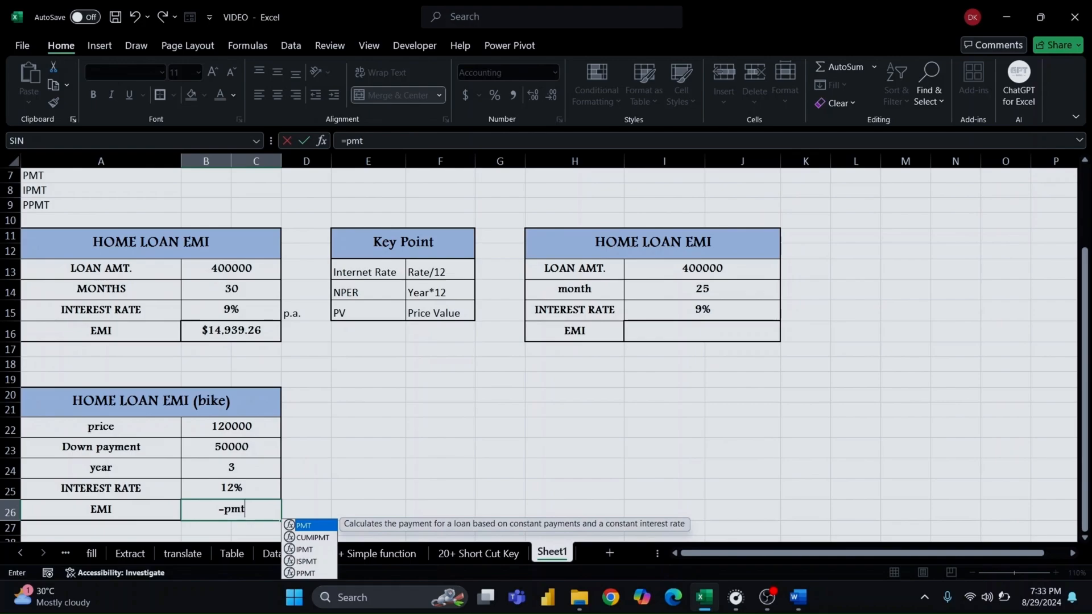
{"action": "type", "text": "("}
{"action": "key", "text": "Up"}
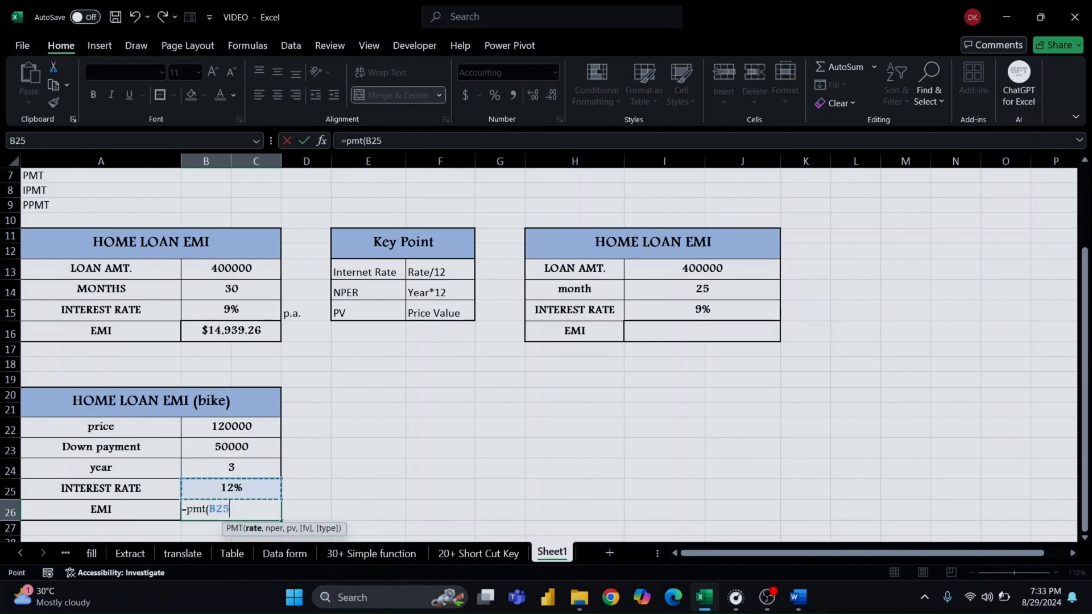
{"action": "type", "text": ","}
{"action": "left_click", "coordinate": [225, 468]}
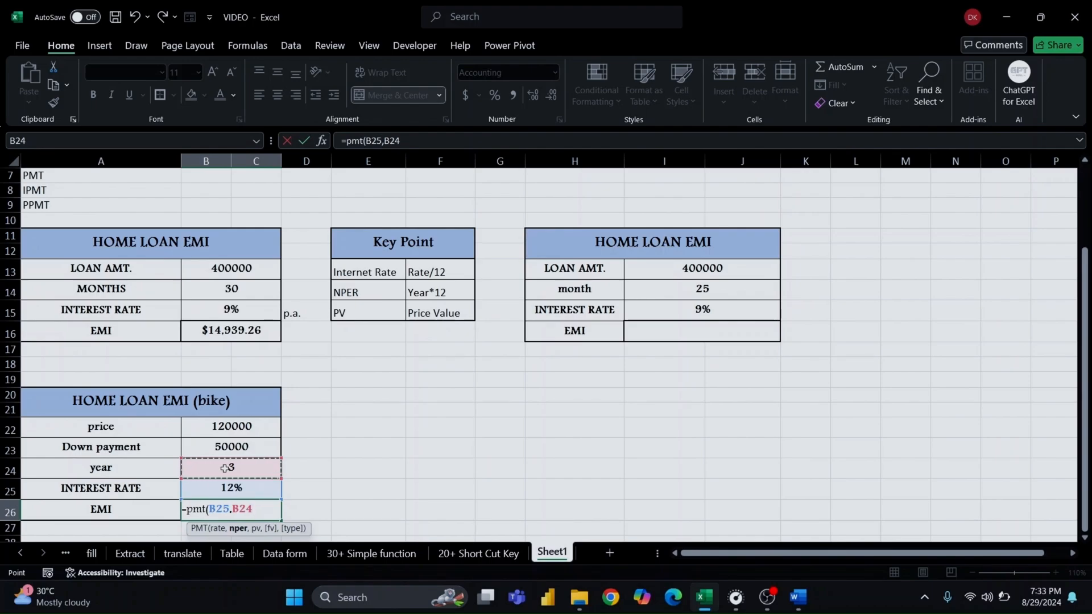
{"action": "type", "text": ","}
{"action": "left_click", "coordinate": [215, 424]}
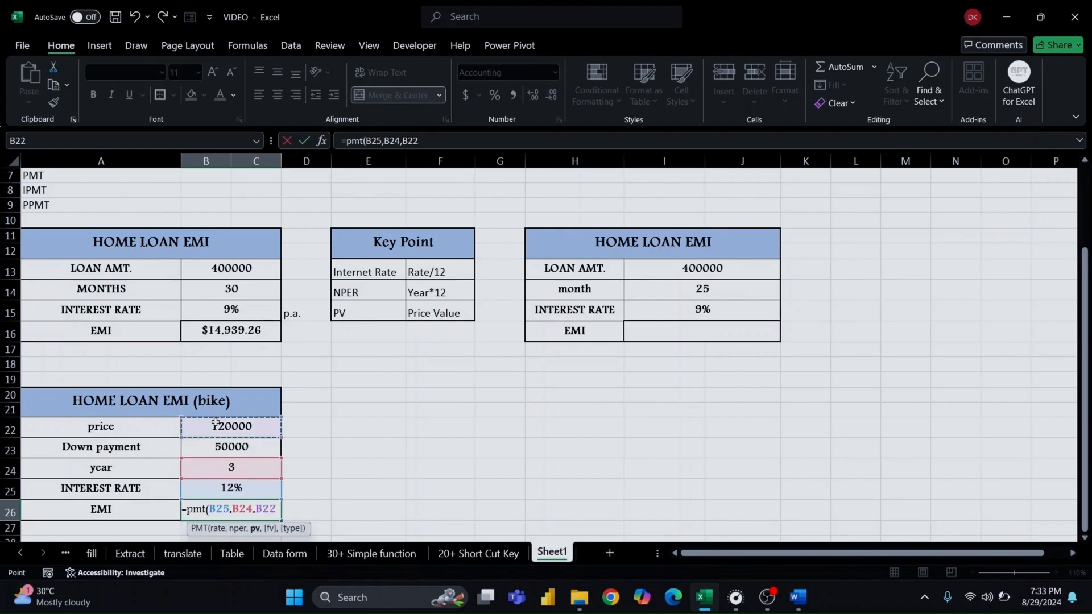
{"action": "type", "text": "-"}
{"action": "left_click", "coordinate": [216, 446]}
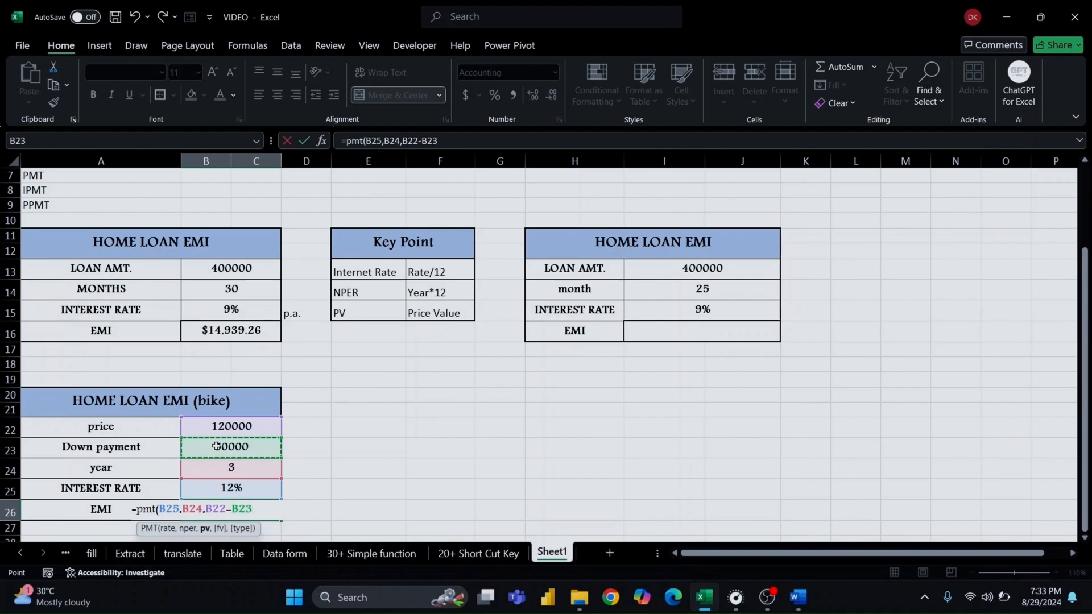
{"action": "type", "text": ")"}
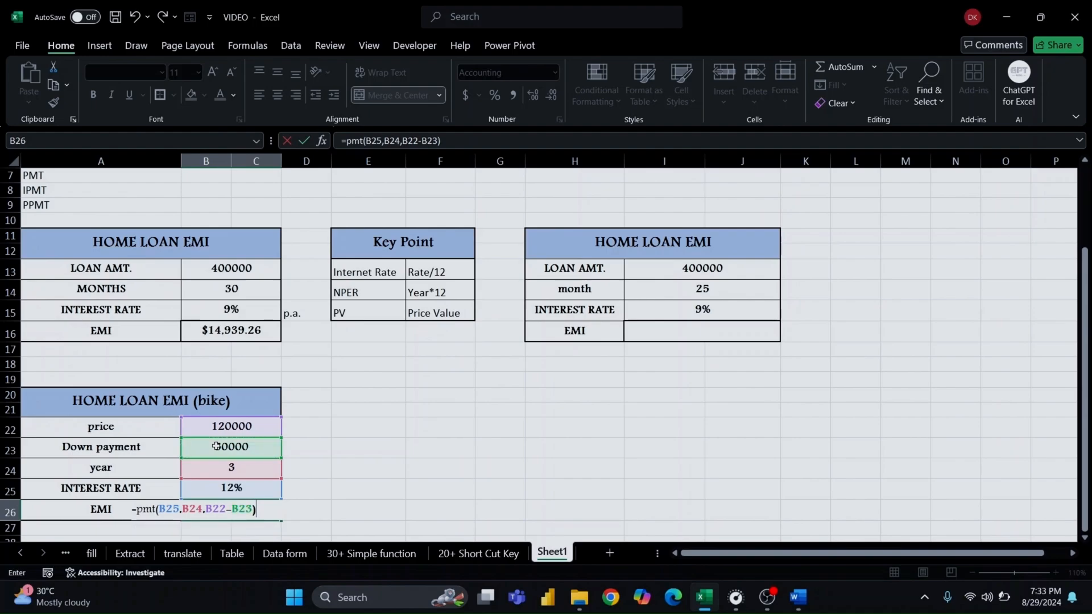
{"action": "key", "text": "ctrl+Return"}
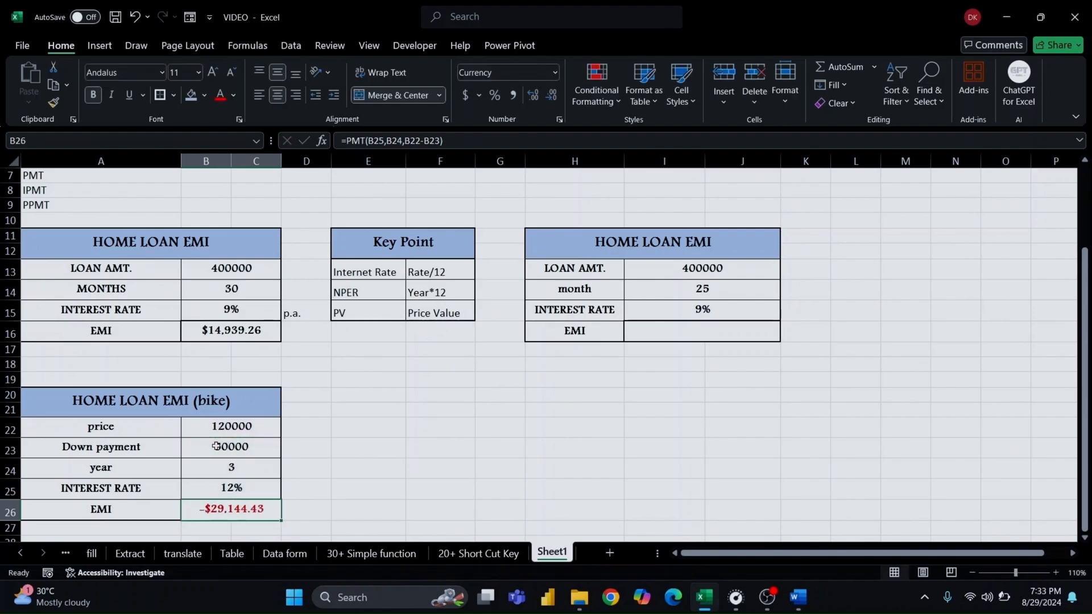
{"action": "left_click", "coordinate": [514, 98]}
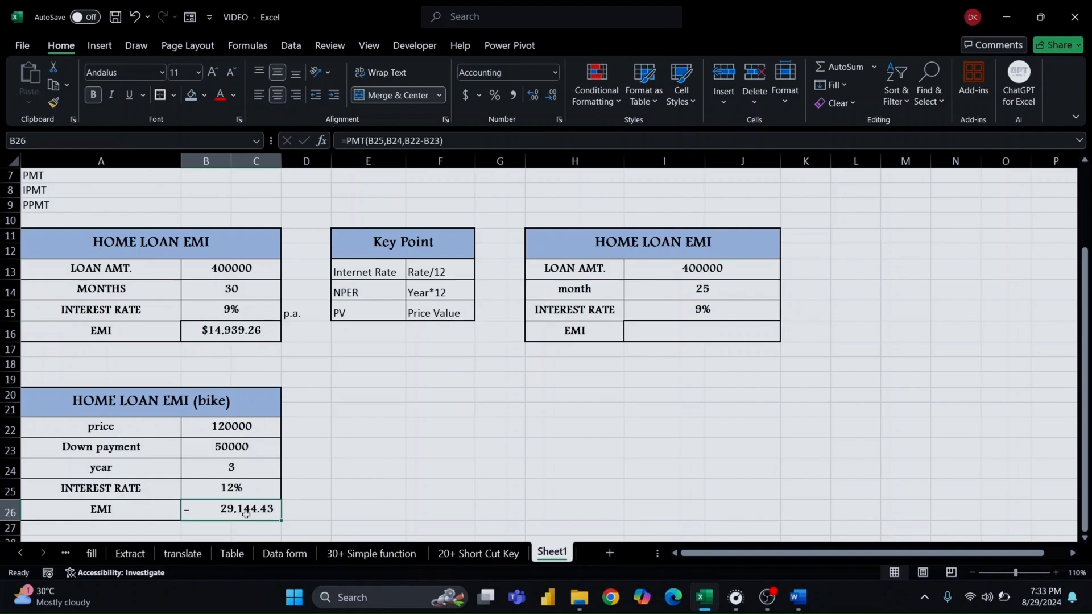
Review the bike table, the EMI definition and the notes on calculating EMI with PMT, IPMT and PPMT
{"action": "scroll", "coordinate": [246, 513], "scroll_direction": "down", "scroll_amount": 2}
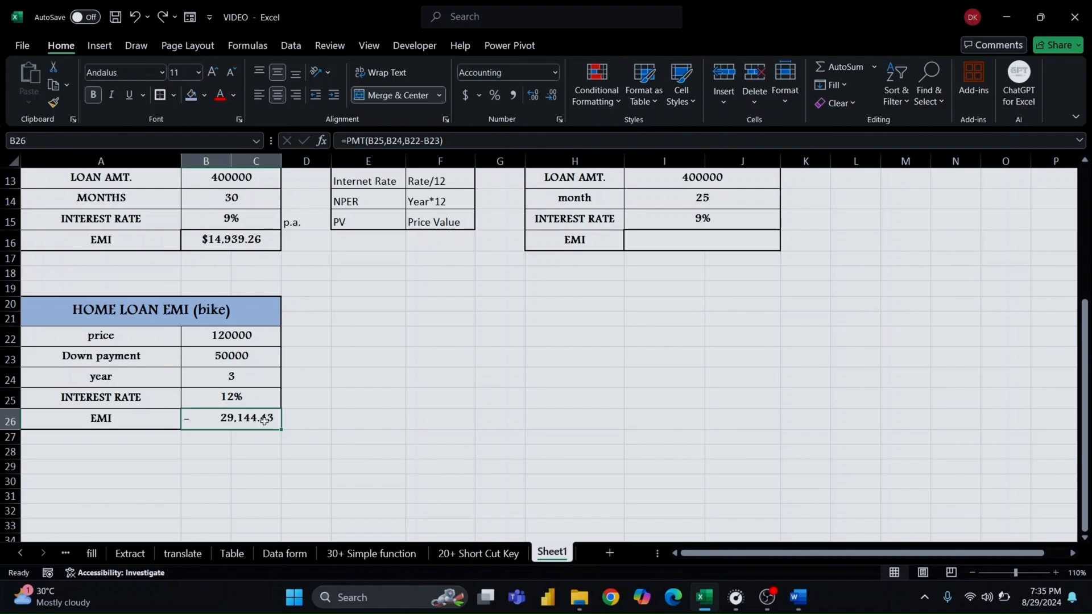
{"action": "scroll", "coordinate": [350, 330], "scroll_direction": "up", "scroll_amount": 4}
{"action": "scroll", "coordinate": [349, 329], "scroll_direction": "up", "scroll_amount": 1}
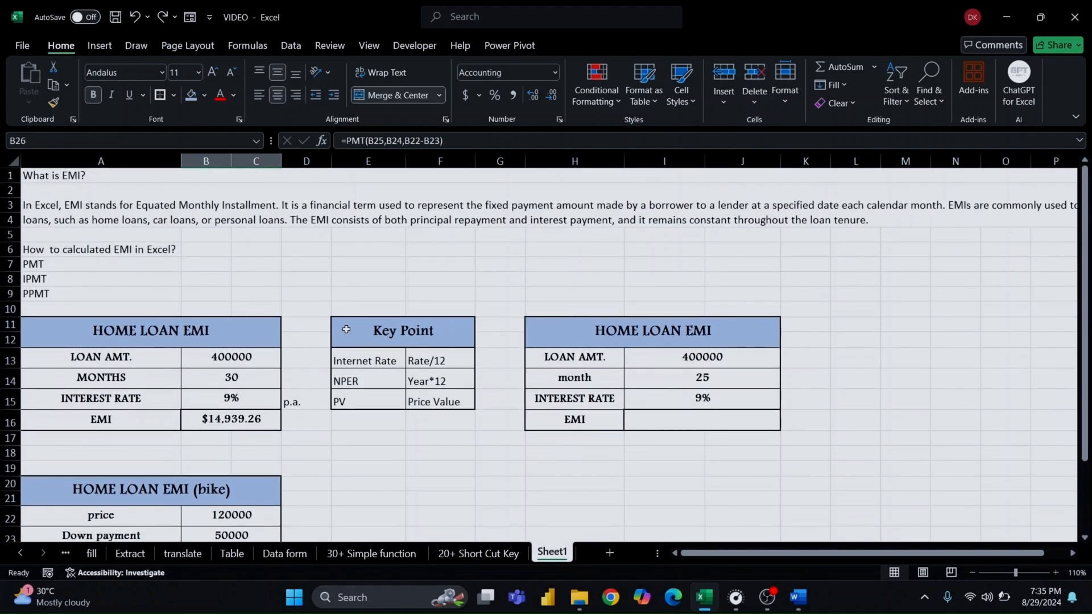
{"action": "left_click", "coordinate": [246, 218]}
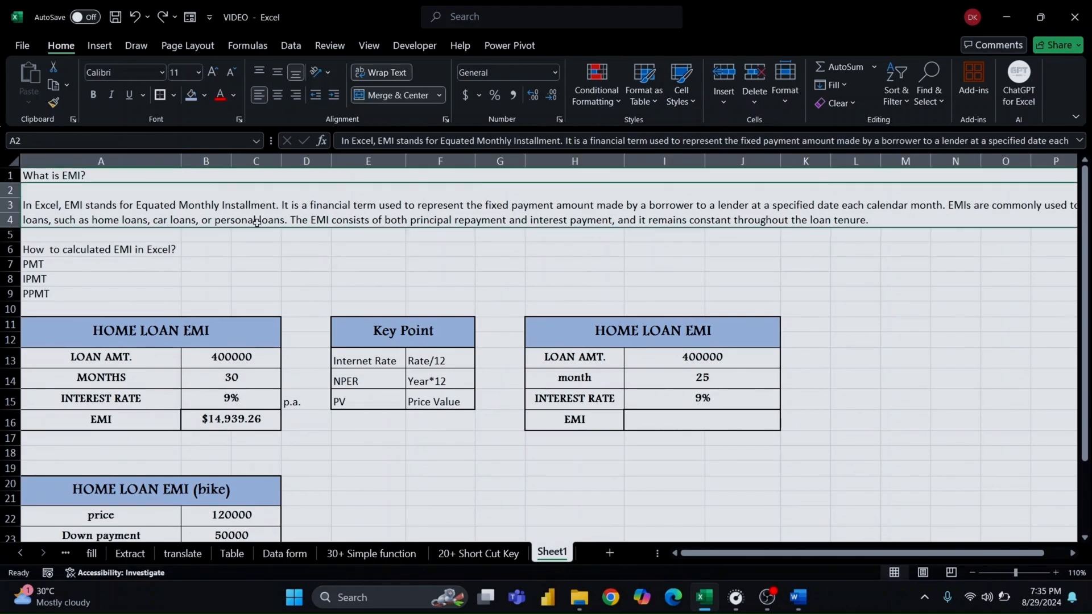
{"action": "scroll", "coordinate": [246, 222], "scroll_direction": "down", "scroll_amount": 1}
{"action": "left_click", "coordinate": [154, 200]}
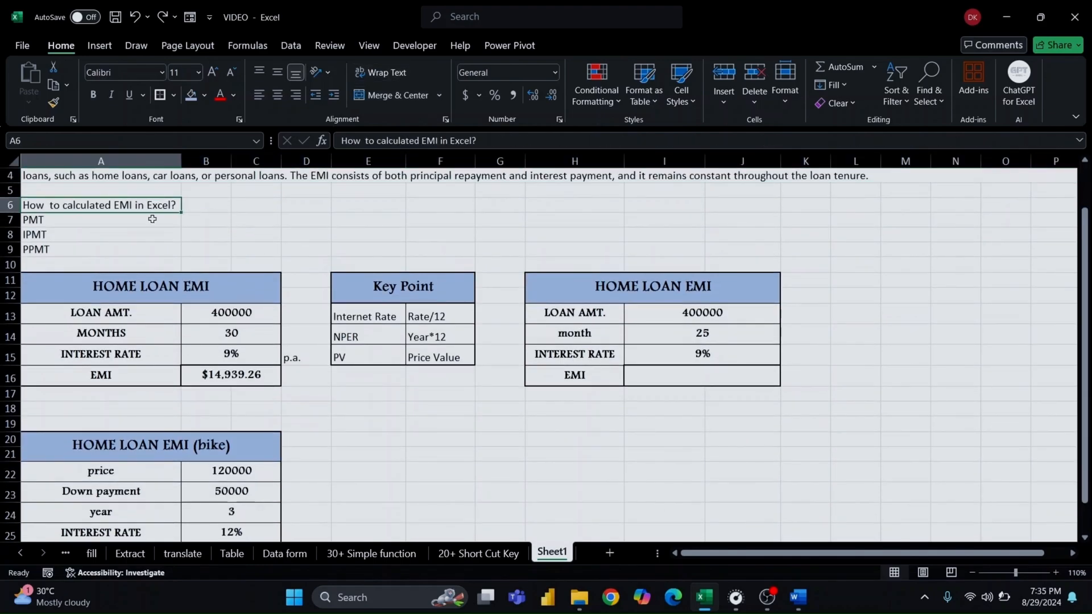
{"action": "left_click", "coordinate": [152, 219]}
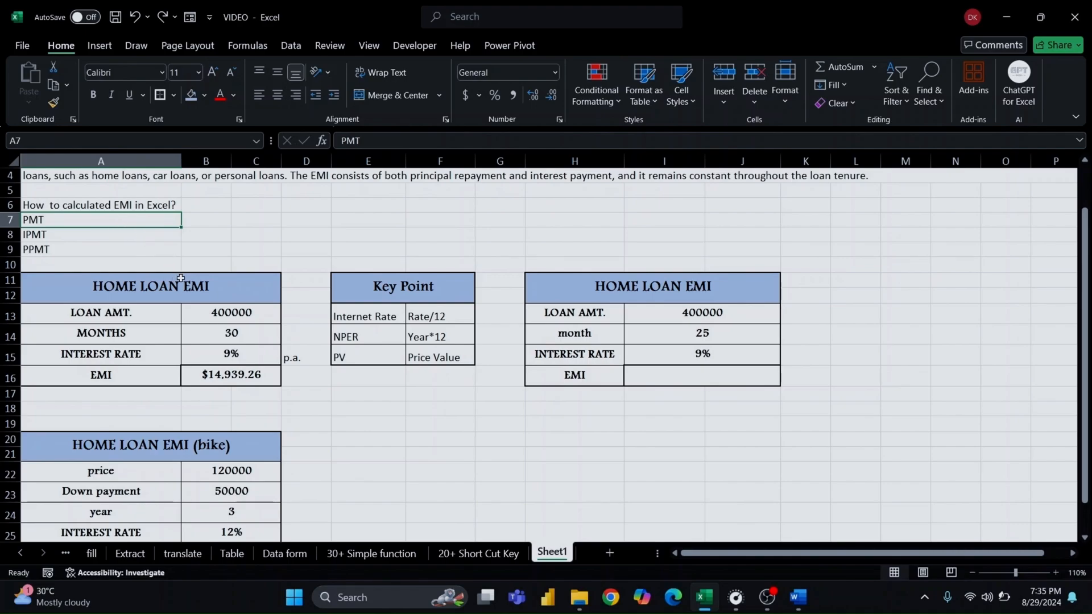
Review the month-based loan table, the IPMT and PPMT entries, and the section explaining IPMT and PPMT
{"action": "left_click", "coordinate": [163, 332]}
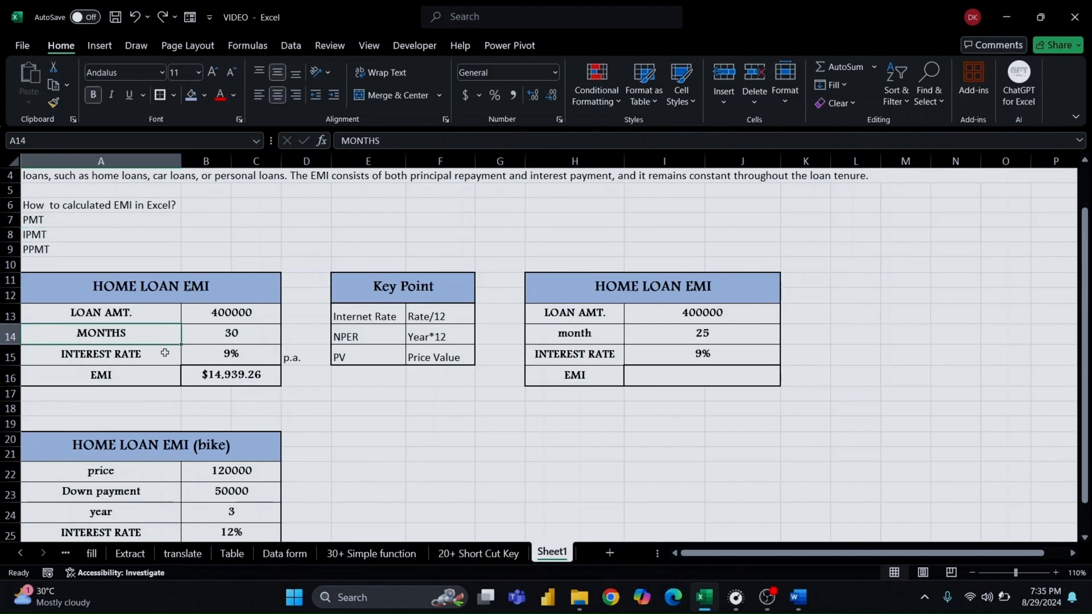
{"action": "left_click", "coordinate": [168, 354]}
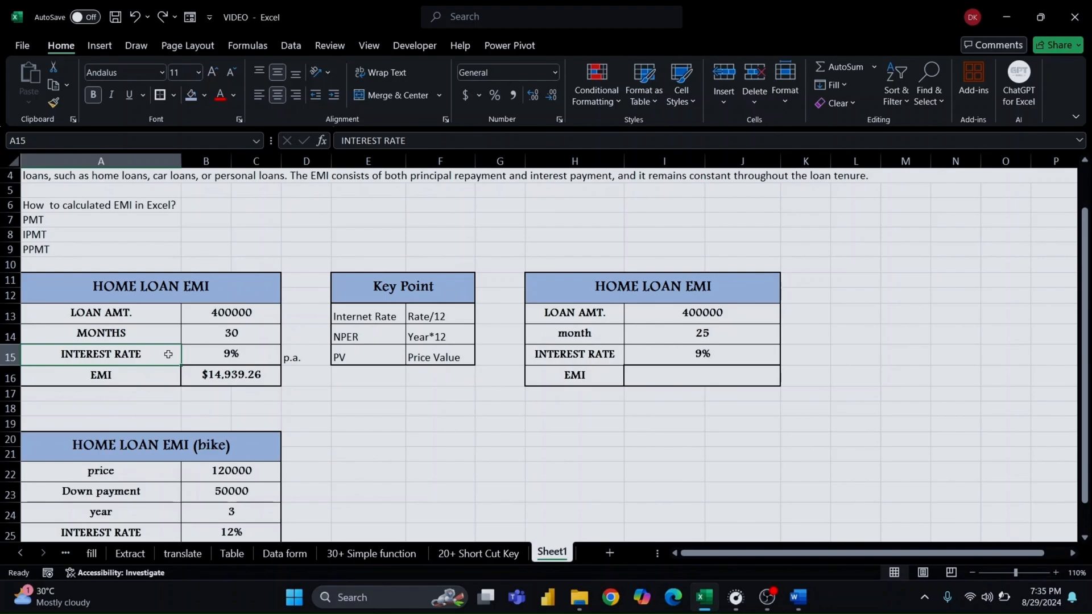
{"action": "scroll", "coordinate": [336, 327], "scroll_direction": "down", "scroll_amount": 1}
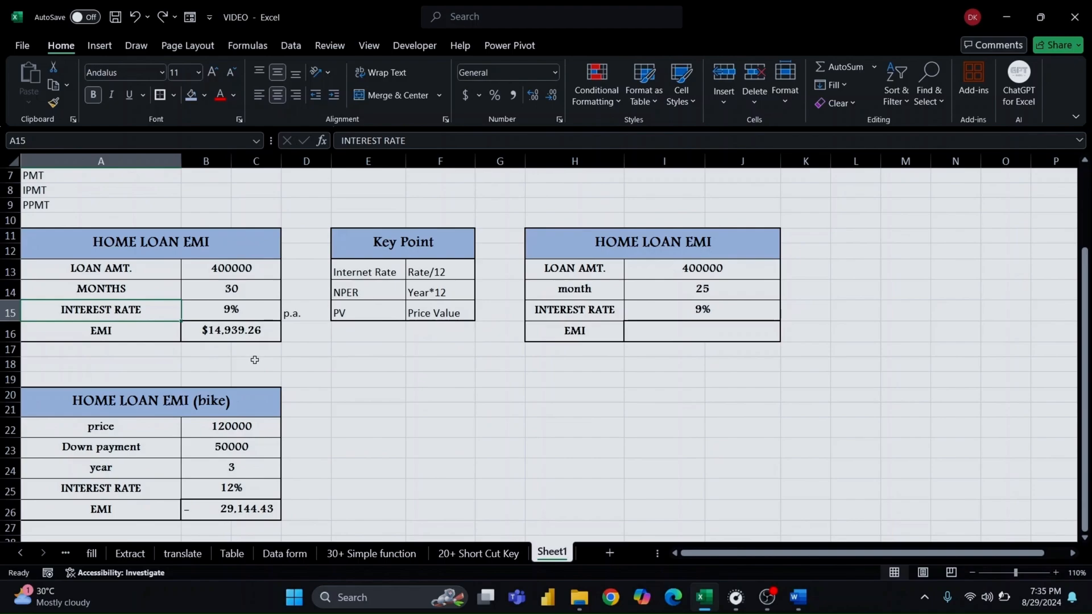
{"action": "scroll", "coordinate": [254, 360], "scroll_direction": "up", "scroll_amount": 2}
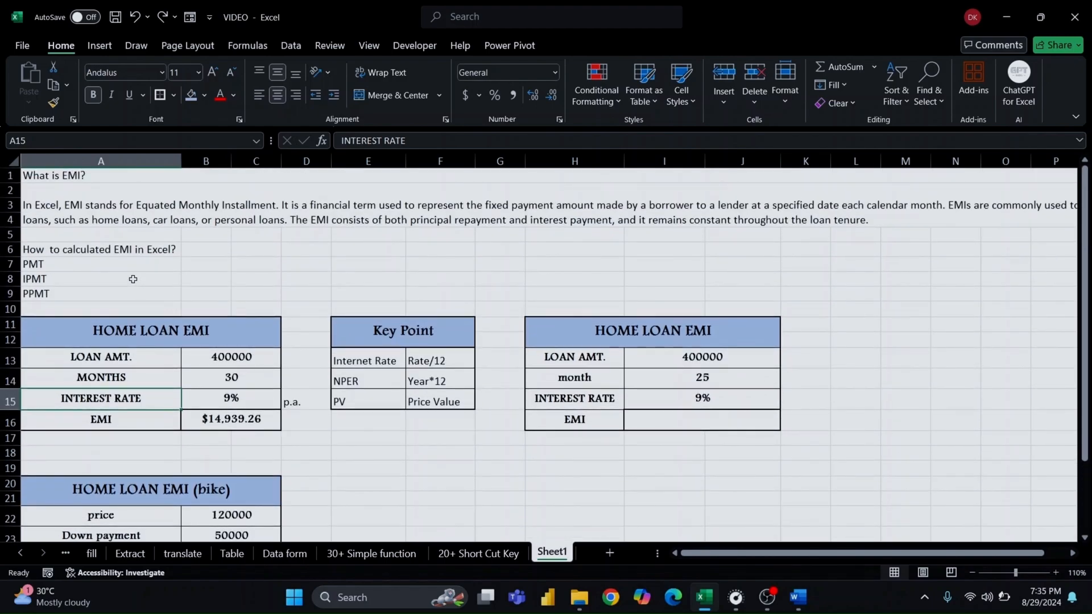
{"action": "left_click", "coordinate": [132, 280]}
{"action": "left_click", "coordinate": [136, 295]}
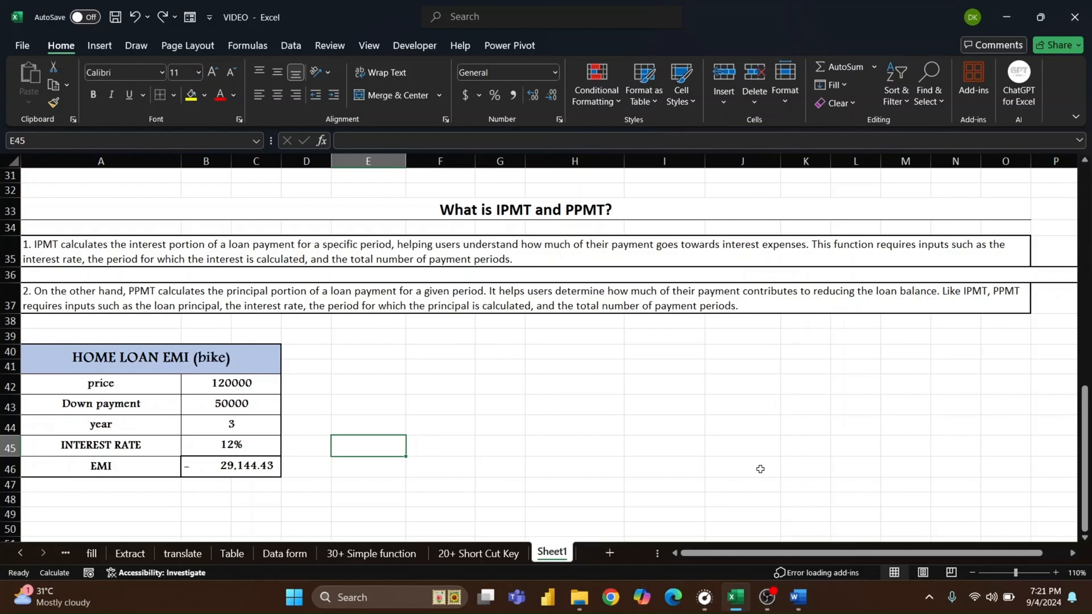
{"action": "left_click", "coordinate": [442, 210]}
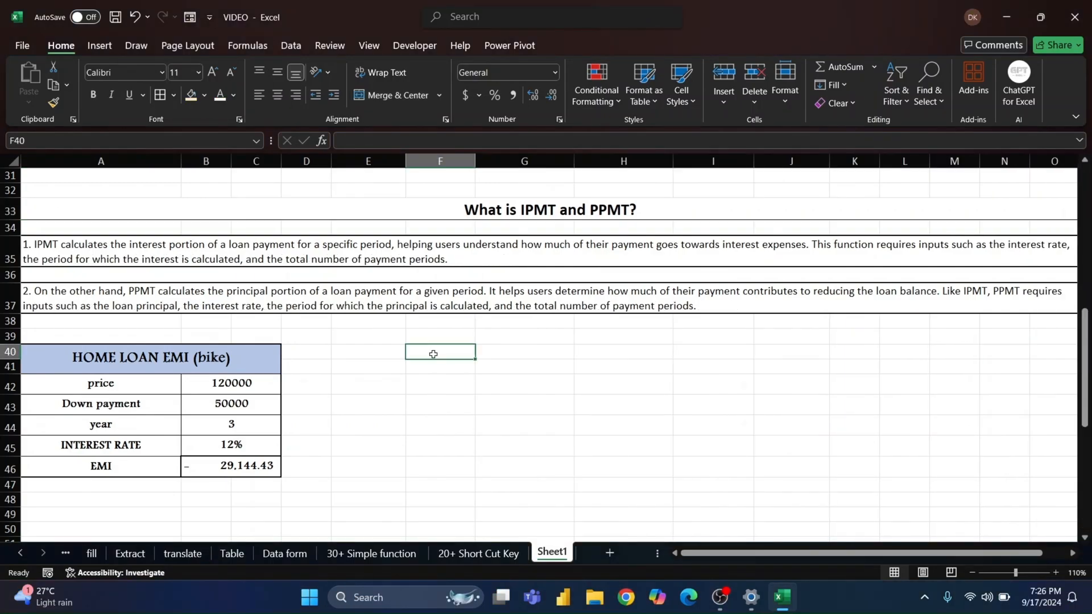
Merge and center rows 40 and 41 separately in each of columns F, G, H and I to form four header cells
{"action": "key", "text": "shift+Down"}
{"action": "left_click", "coordinate": [368, 95]}
{"action": "left_click", "coordinate": [527, 346]}
{"action": "key", "text": "shift+Down"}
{"action": "key", "text": "shift+Down"}
{"action": "key", "text": "Down"}
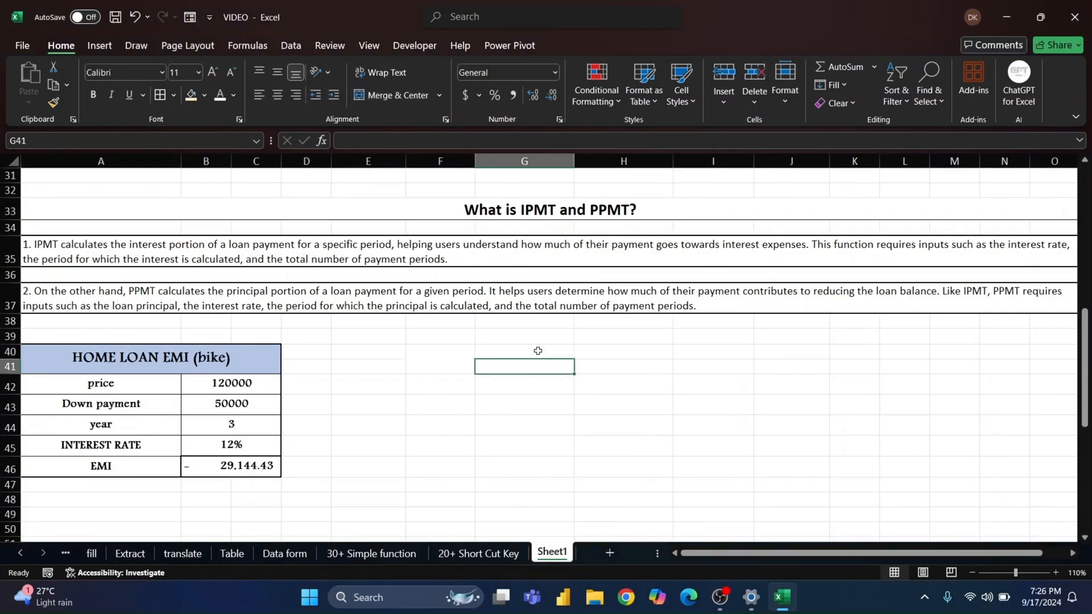
{"action": "left_click_drag", "start_coordinate": [538, 351], "coordinate": [539, 361]}
{"action": "left_click", "coordinate": [397, 97]}
{"action": "left_click", "coordinate": [393, 95]}
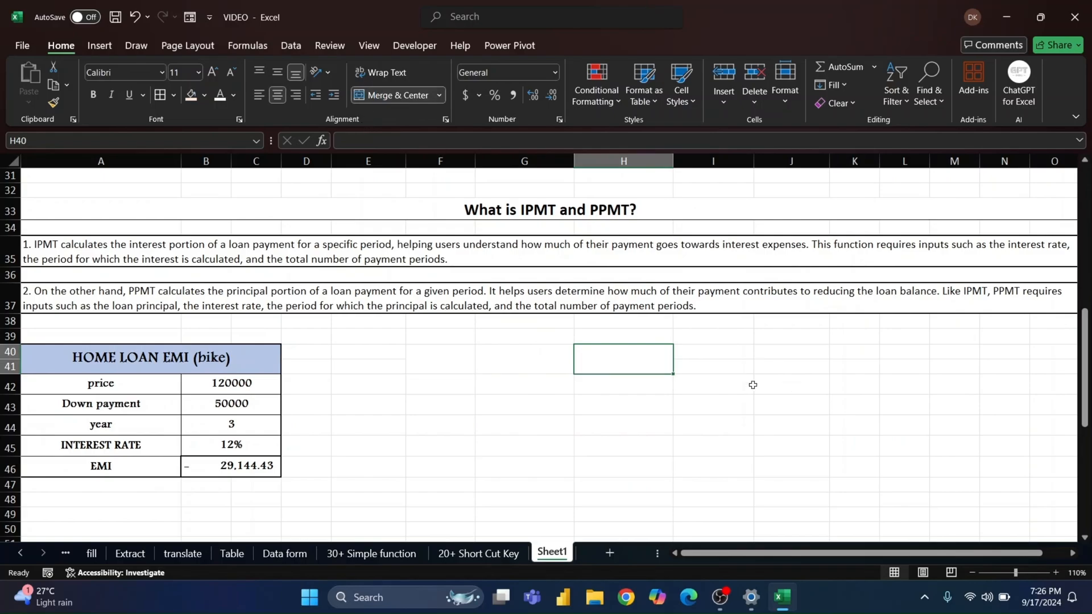
{"action": "left_click_drag", "start_coordinate": [715, 353], "coordinate": [713, 367]}
{"action": "left_click", "coordinate": [393, 95]}
Enter the headers Year, IPMT, PPMT and Total in the merged cells F40 through I40
{"action": "left_click", "coordinate": [519, 362]}
{"action": "left_click", "coordinate": [443, 360]}
{"action": "type", "text": "Month"}
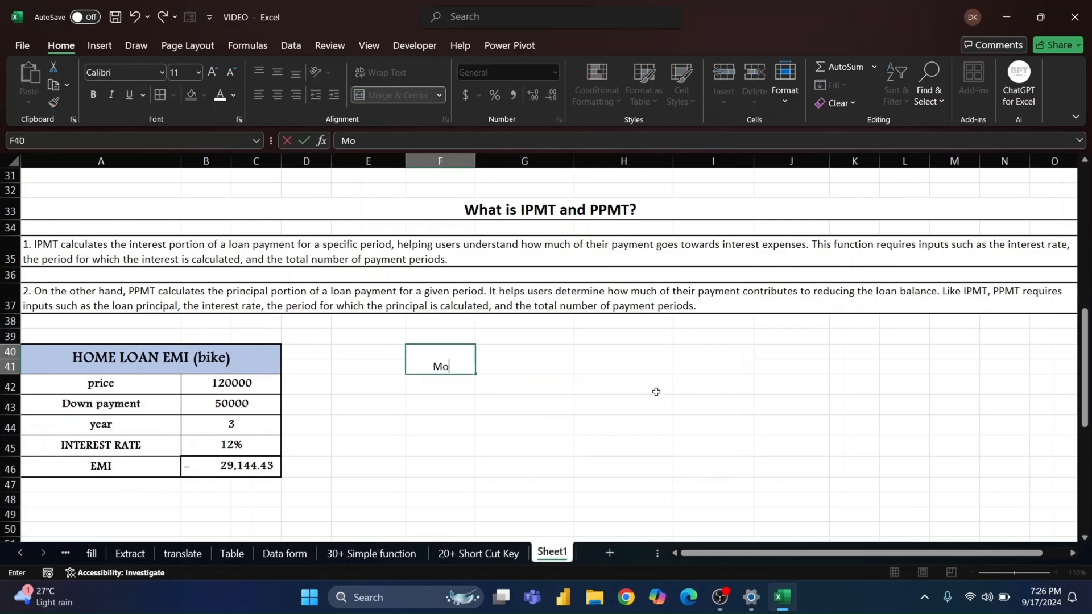
{"action": "key", "text": "Tab"}
{"action": "key", "text": "shift+Tab"}
{"action": "type", "text": "Year"}
{"action": "key", "text": "Tab"}
{"action": "type", "text": "IPM"}
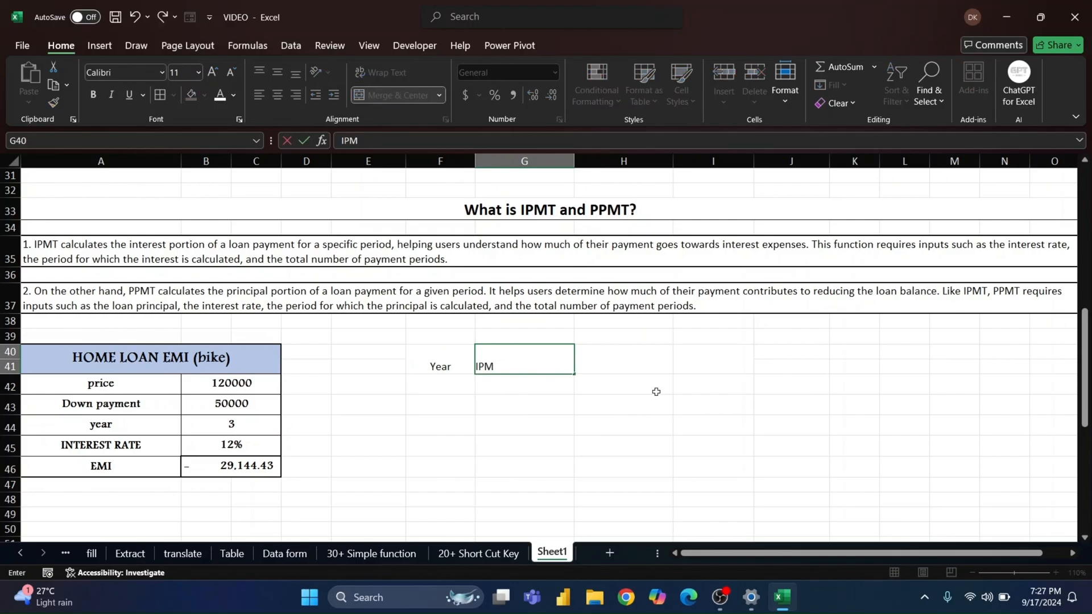
{"action": "type", "text": "T"}
{"action": "key", "text": "Tab"}
{"action": "type", "text": "PPMT"}
{"action": "key", "text": "Tab"}
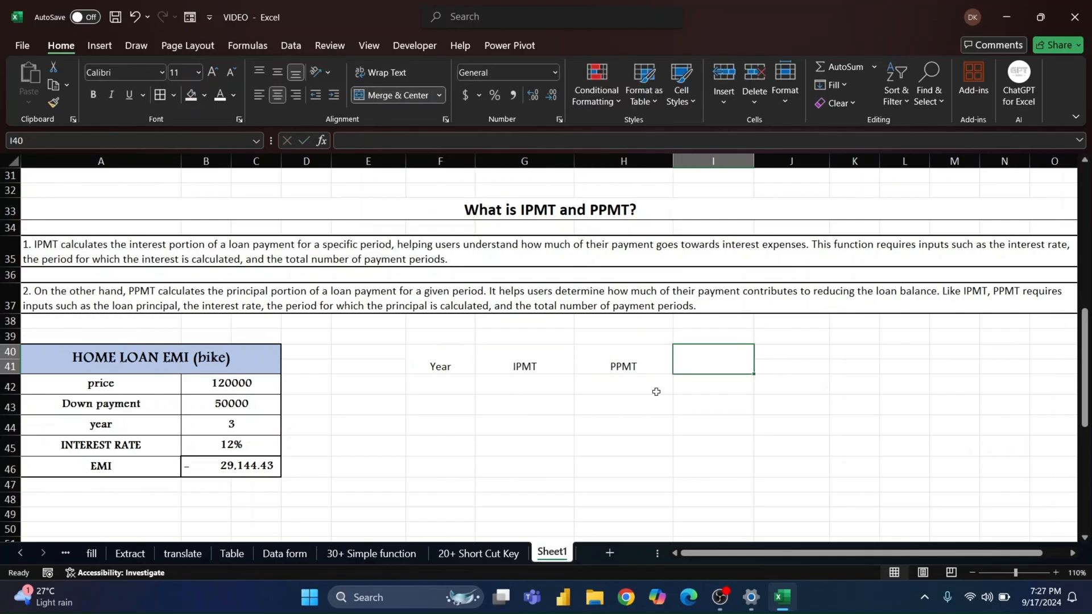
{"action": "type", "text": "Total"}
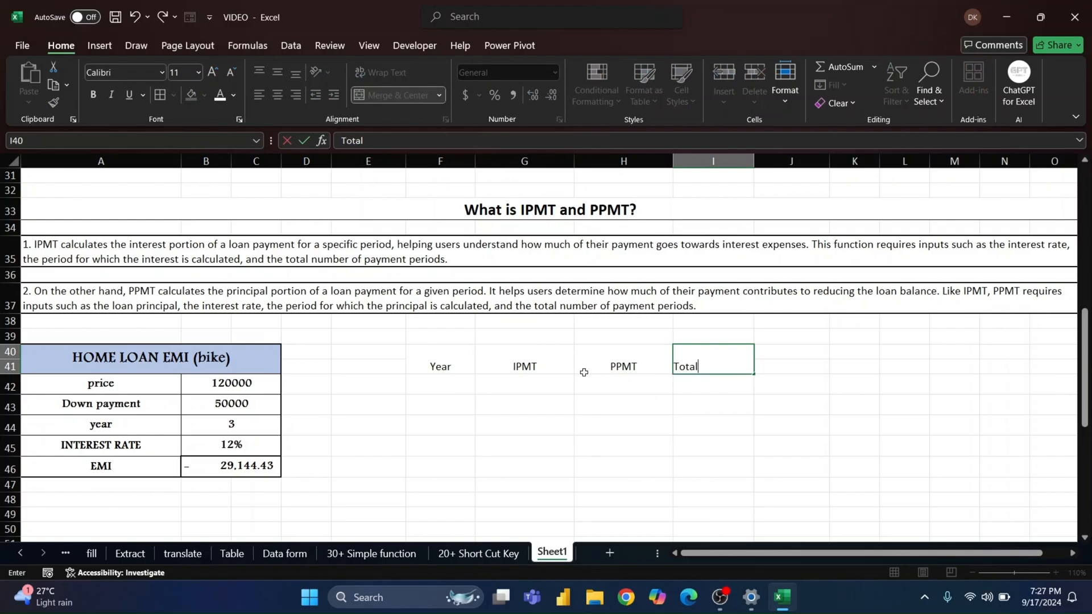
Merge and center F39:I39 above the headers and enter the title "Bike Statement Year wise"
{"action": "left_click_drag", "start_coordinate": [440, 336], "coordinate": [648, 356]}
{"action": "left_click", "coordinate": [747, 334]}
{"action": "left_click_drag", "start_coordinate": [442, 336], "coordinate": [739, 335]}
{"action": "left_click", "coordinate": [389, 95]}
{"action": "type", "text": "Bi"}
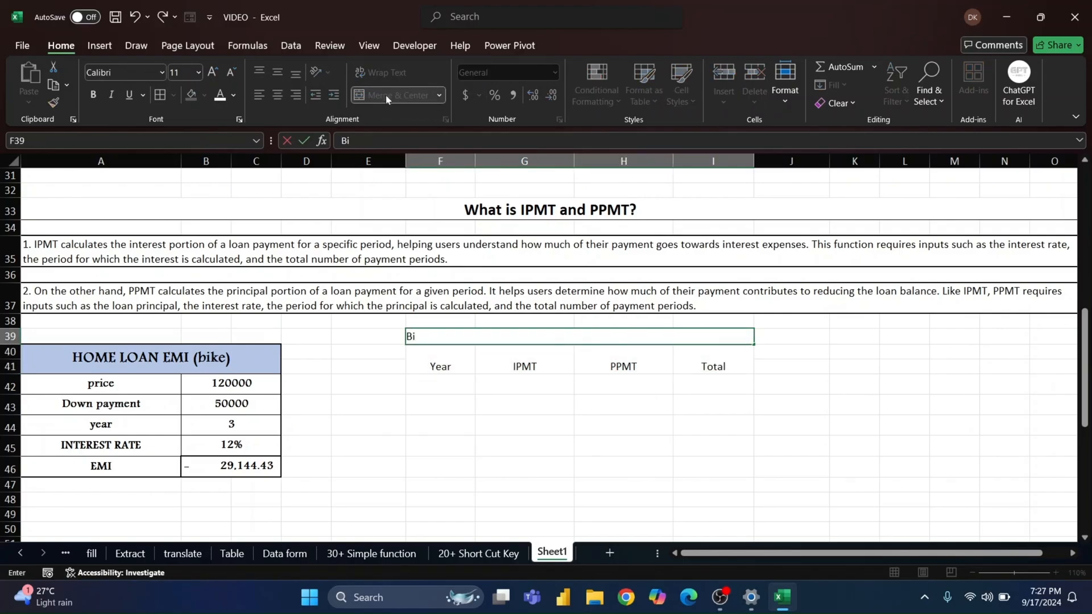
{"action": "type", "text": "ke Statement Year wise"}
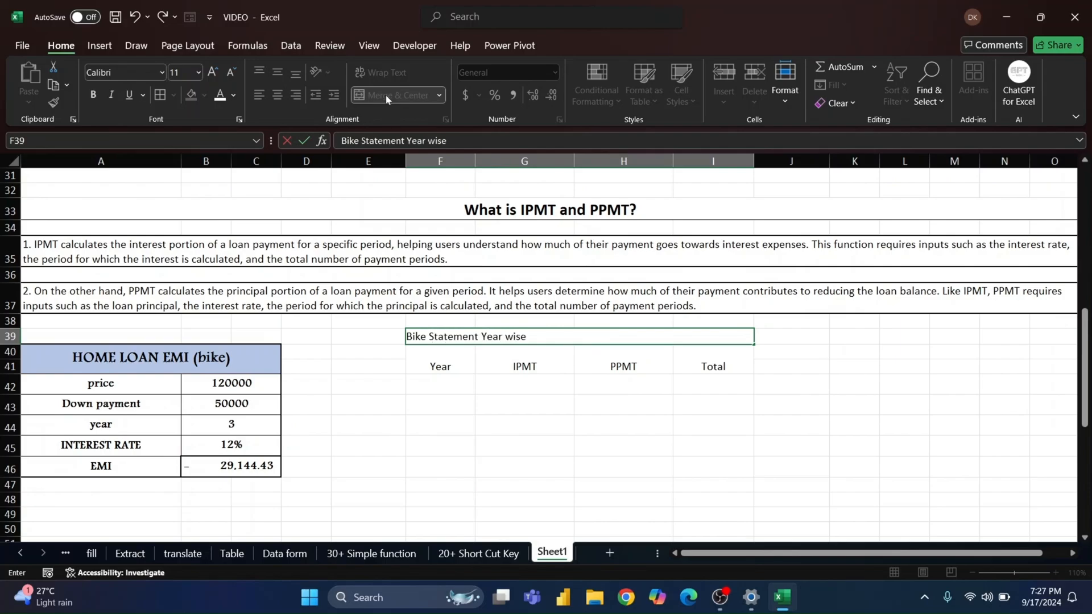
Enter the year numbers 1, 2 and 3 in F42:F44 below the Year header
{"action": "left_click", "coordinate": [472, 387]}
{"action": "type", "text": "1"}
{"action": "key", "text": "Return"}
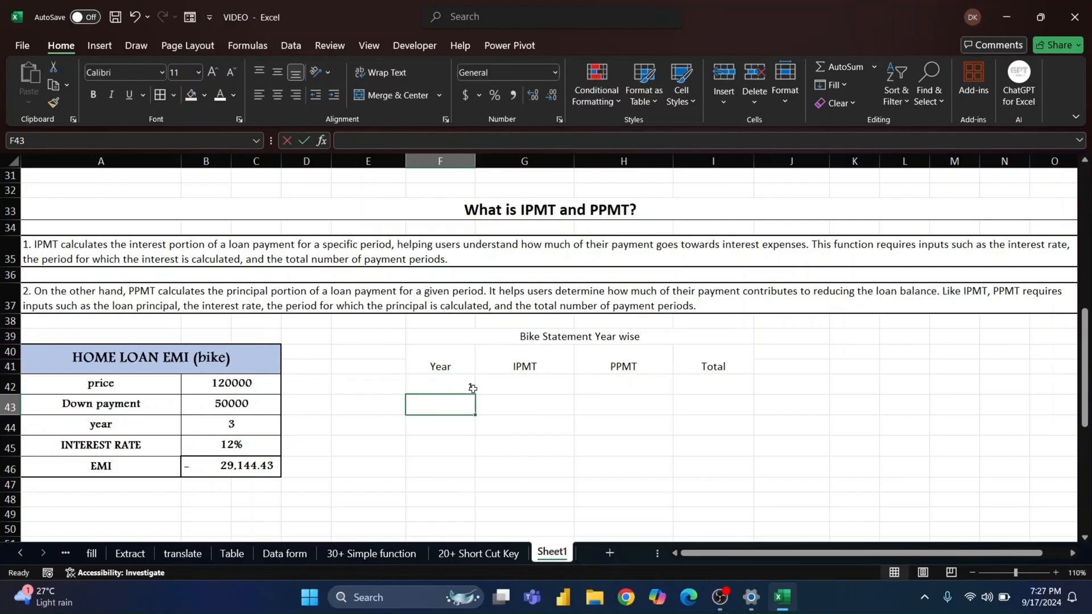
{"action": "type", "text": "2"}
{"action": "key", "text": "Return"}
{"action": "type", "text": "3"}
Center the contents of the statement table F39:I44 horizontally and vertically
{"action": "left_click_drag", "start_coordinate": [569, 336], "coordinate": [714, 426]}
{"action": "left_click", "coordinate": [278, 95]}
{"action": "left_click", "coordinate": [278, 72]}
Format the statement title with a dark orange fill and white, bold Book Antiqua text
{"action": "left_click", "coordinate": [484, 340]}
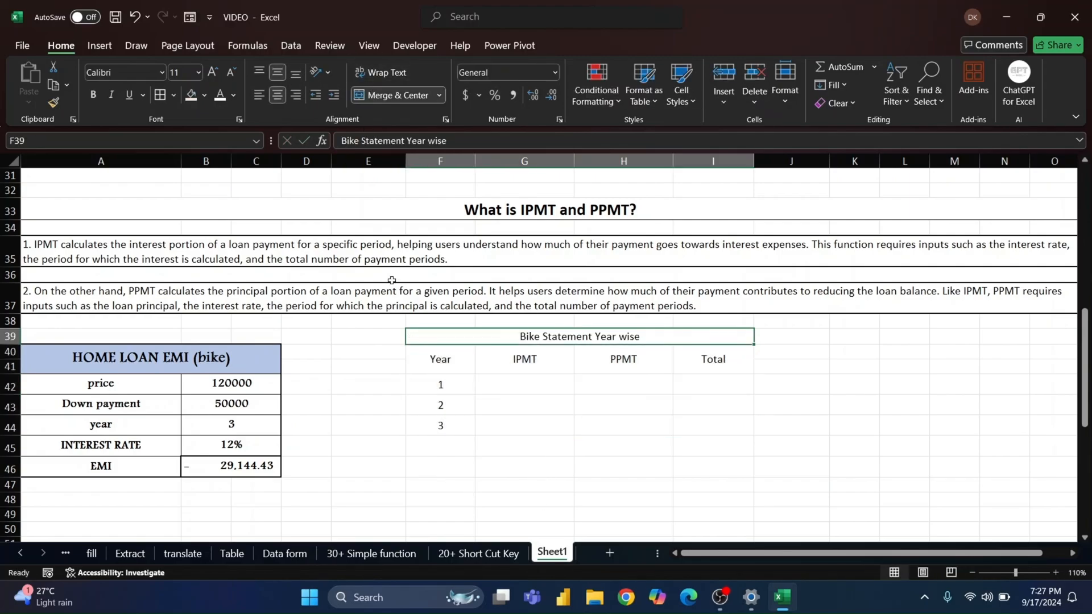
{"action": "left_click", "coordinate": [205, 97]}
{"action": "left_click", "coordinate": [247, 186]}
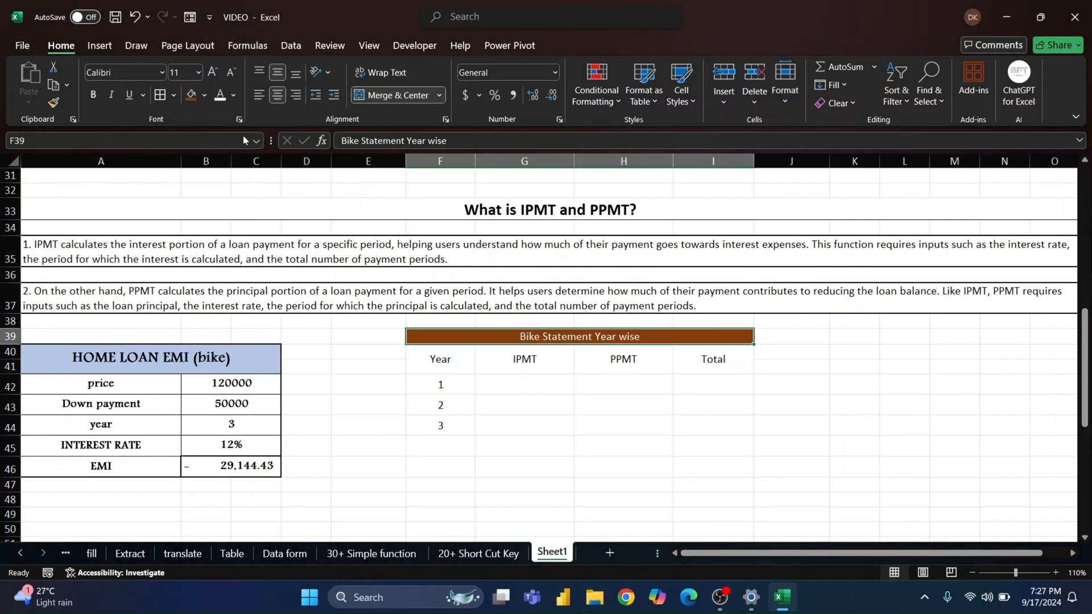
{"action": "left_click", "coordinate": [93, 97]}
{"action": "left_click", "coordinate": [162, 73]}
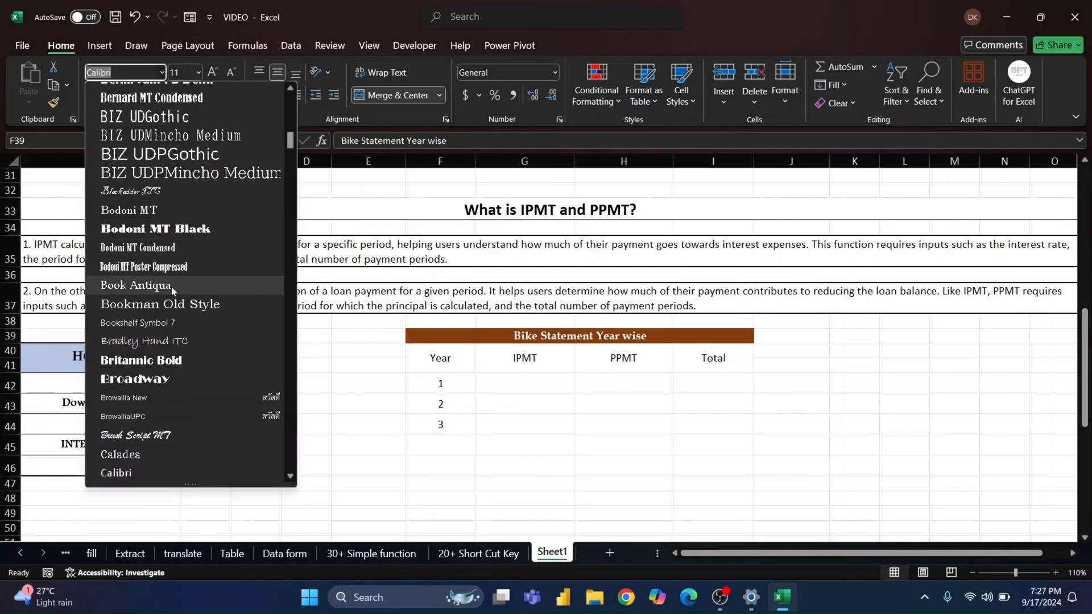
{"action": "left_click", "coordinate": [142, 285]}
Give the header row F40:I41 a light orange fill and bold Bookman Old Style text, enlarged by two size increments
{"action": "left_click", "coordinate": [466, 359]}
{"action": "left_click_drag", "start_coordinate": [476, 359], "coordinate": [711, 359]}
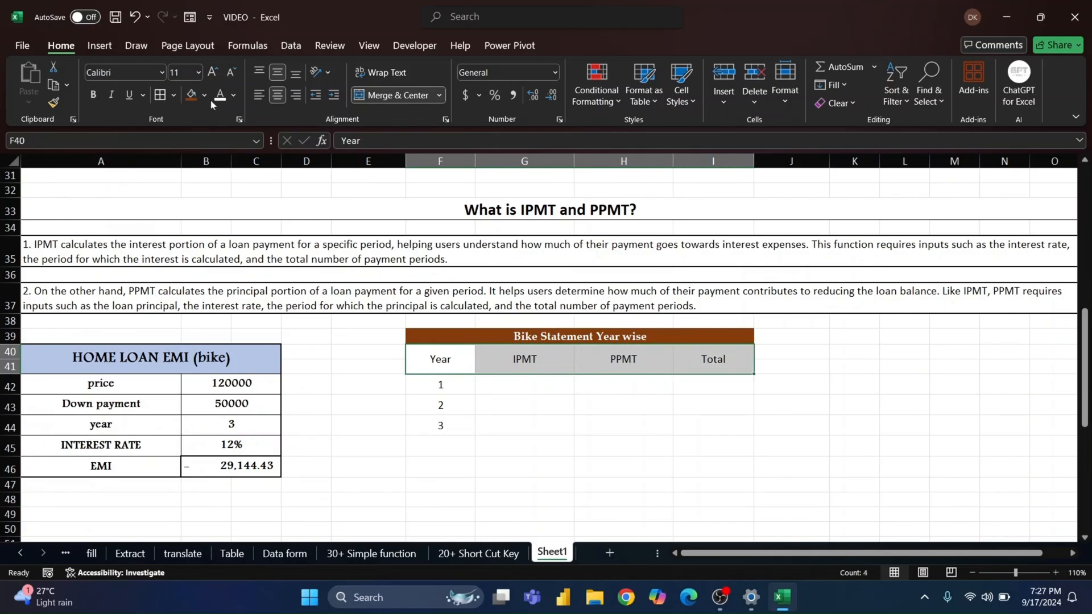
{"action": "left_click", "coordinate": [204, 95]}
{"action": "left_click", "coordinate": [238, 165]}
{"action": "left_click", "coordinate": [162, 72]}
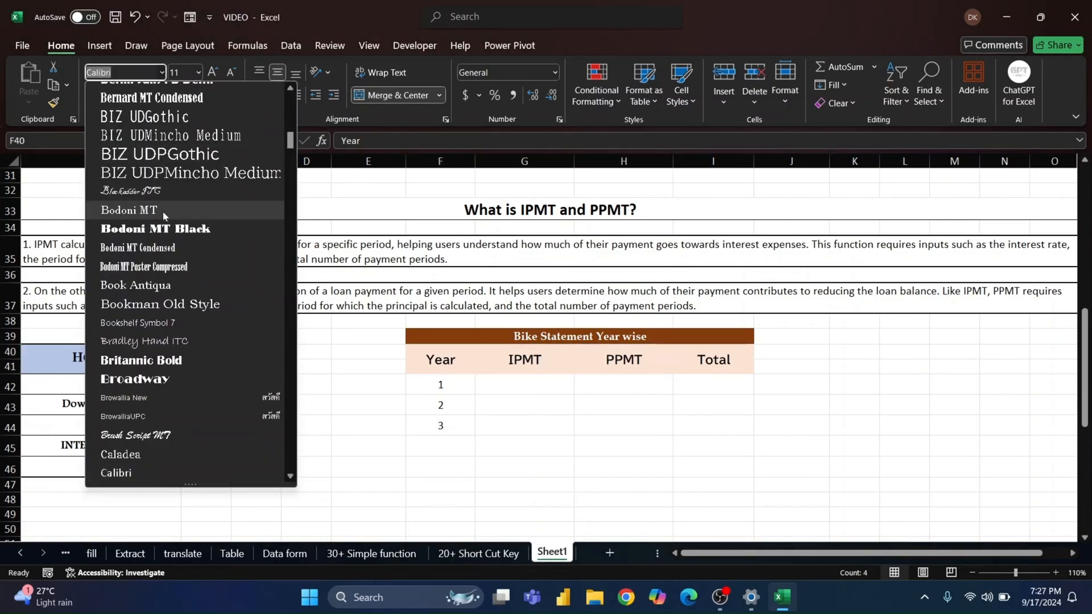
{"action": "left_click", "coordinate": [159, 304]}
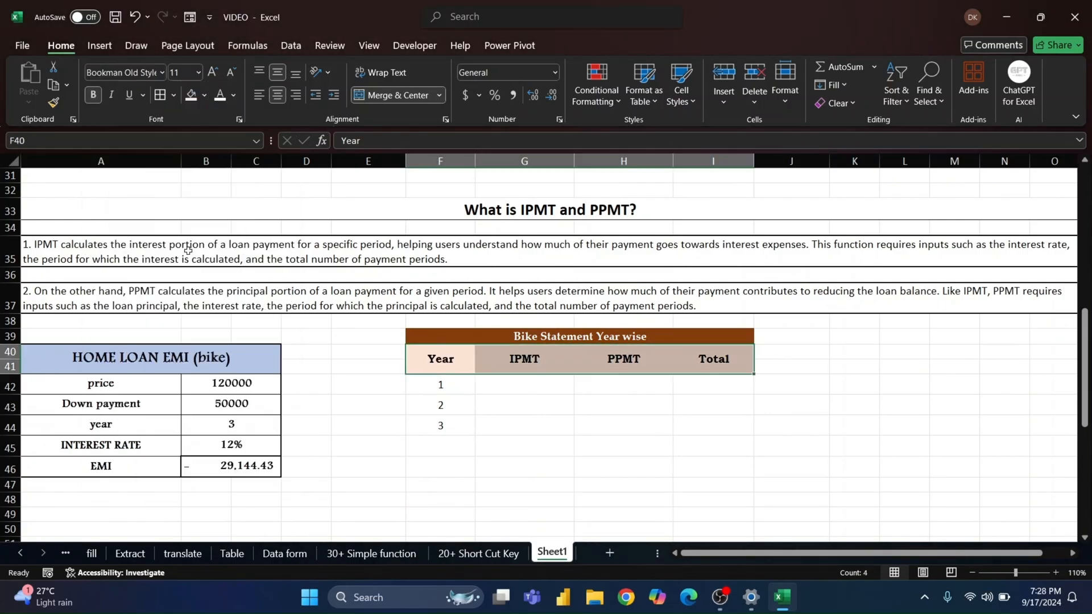
{"action": "left_click", "coordinate": [213, 72]}
{"action": "left_click", "coordinate": [213, 72]}
Make F42:I44 bold at font size 14 and apply all borders to the whole statement table F39:I44
{"action": "left_click_drag", "start_coordinate": [450, 387], "coordinate": [698, 419]}
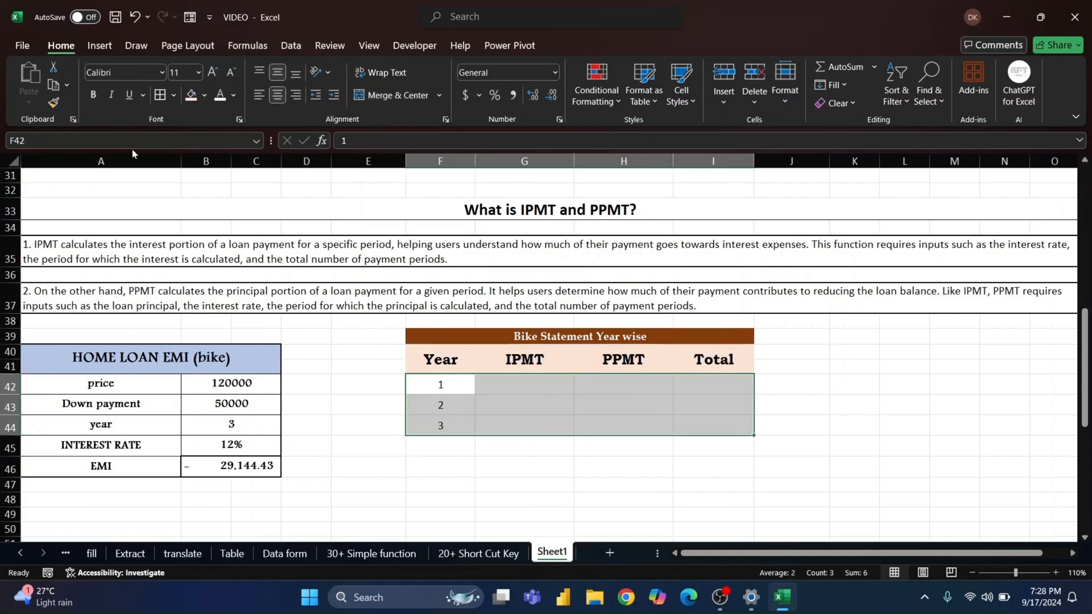
{"action": "left_click", "coordinate": [93, 96]}
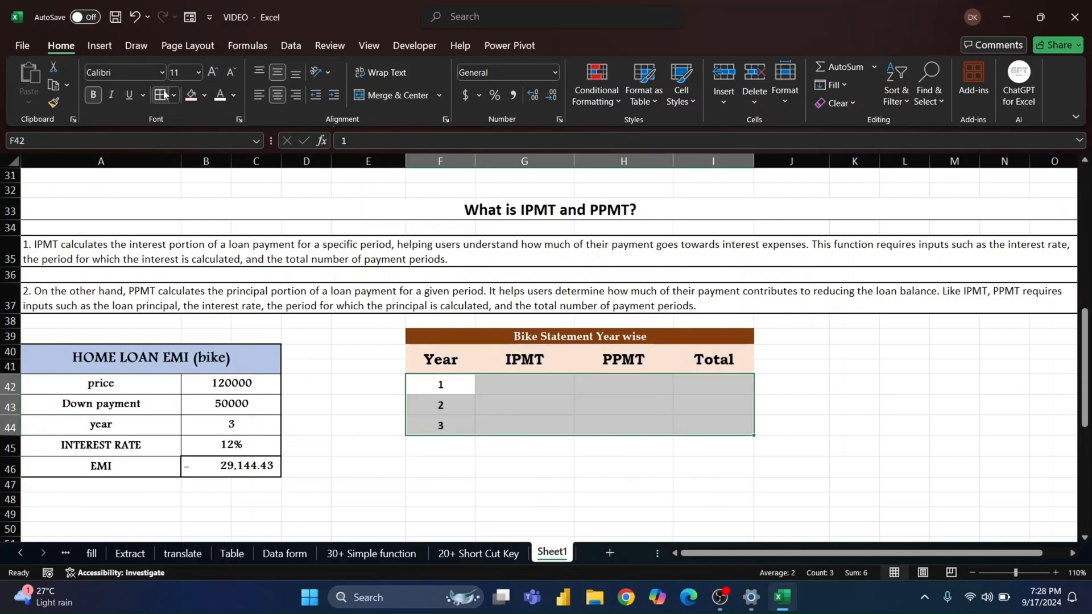
{"action": "left_click", "coordinate": [214, 73]}
{"action": "left_click_drag", "start_coordinate": [501, 339], "coordinate": [711, 425]}
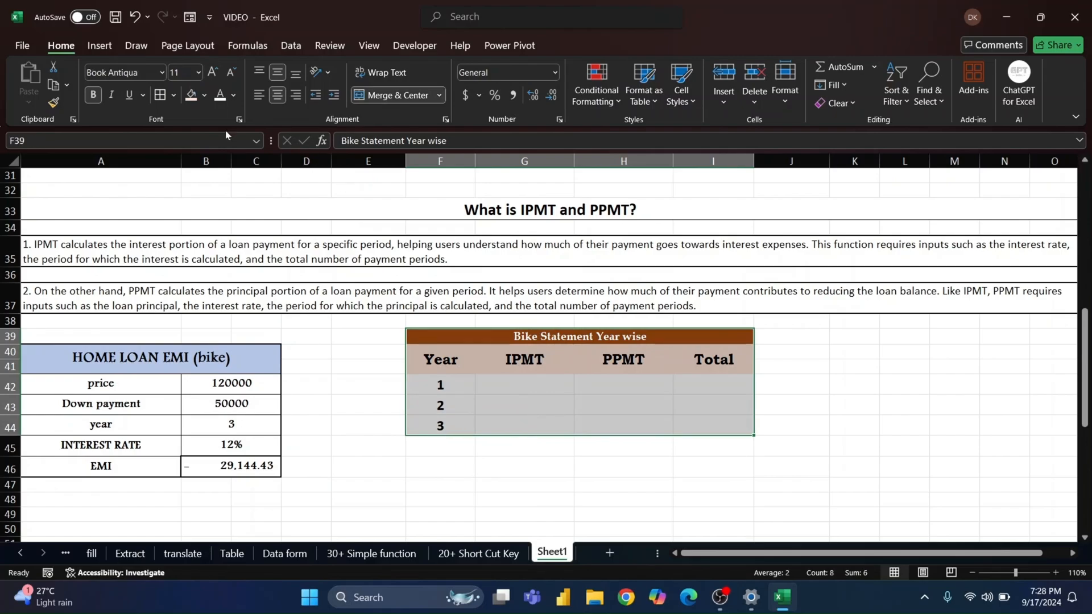
{"action": "left_click", "coordinate": [160, 95]}
{"action": "left_click", "coordinate": [545, 391]}
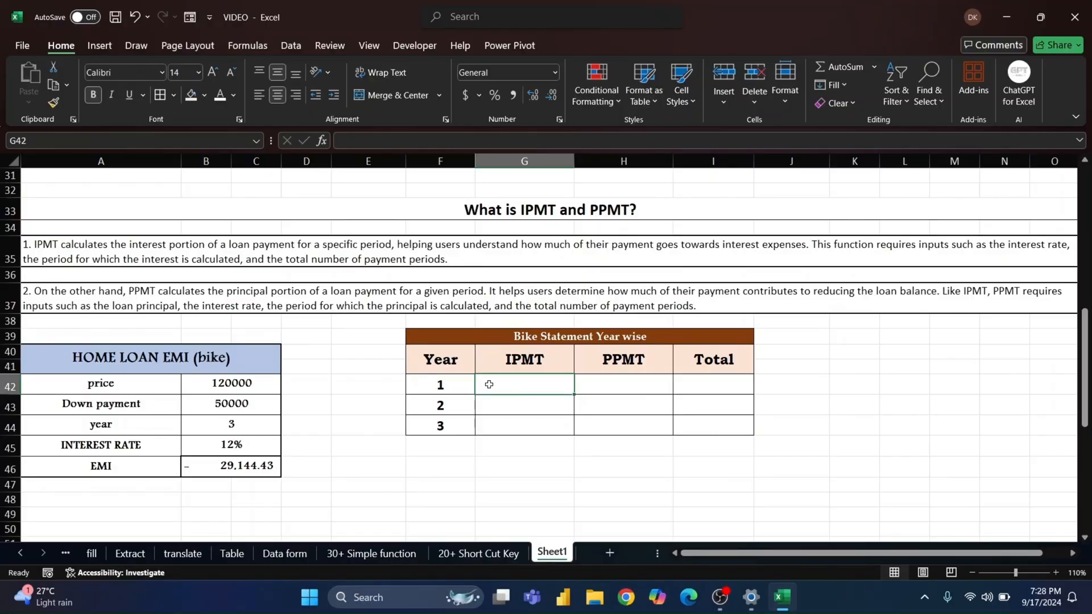
{"action": "left_click", "coordinate": [249, 466]}
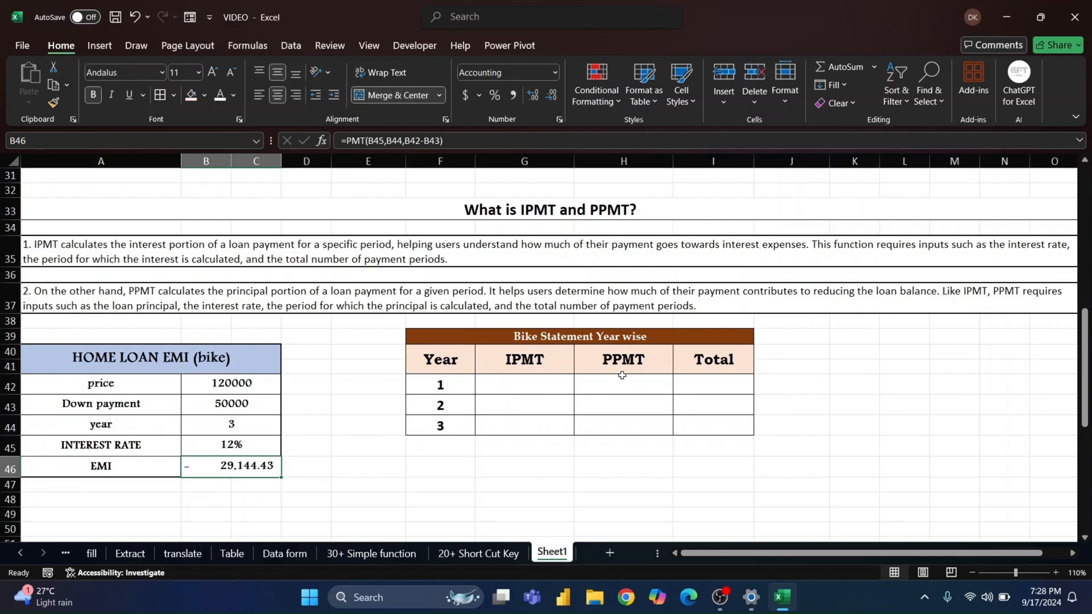
{"action": "left_click", "coordinate": [549, 382]}
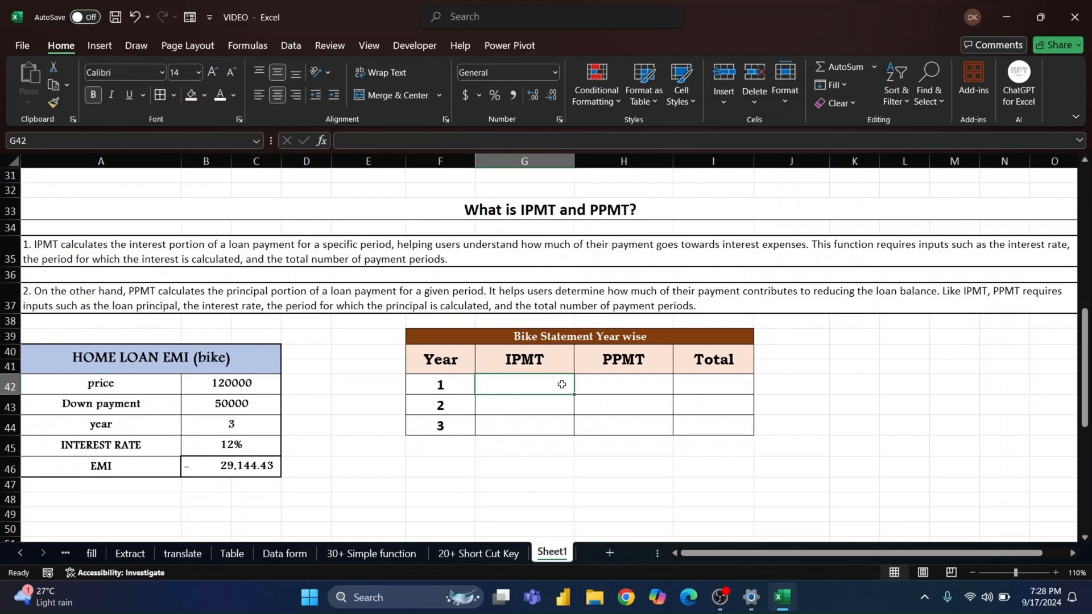
{"action": "left_click", "coordinate": [597, 384]}
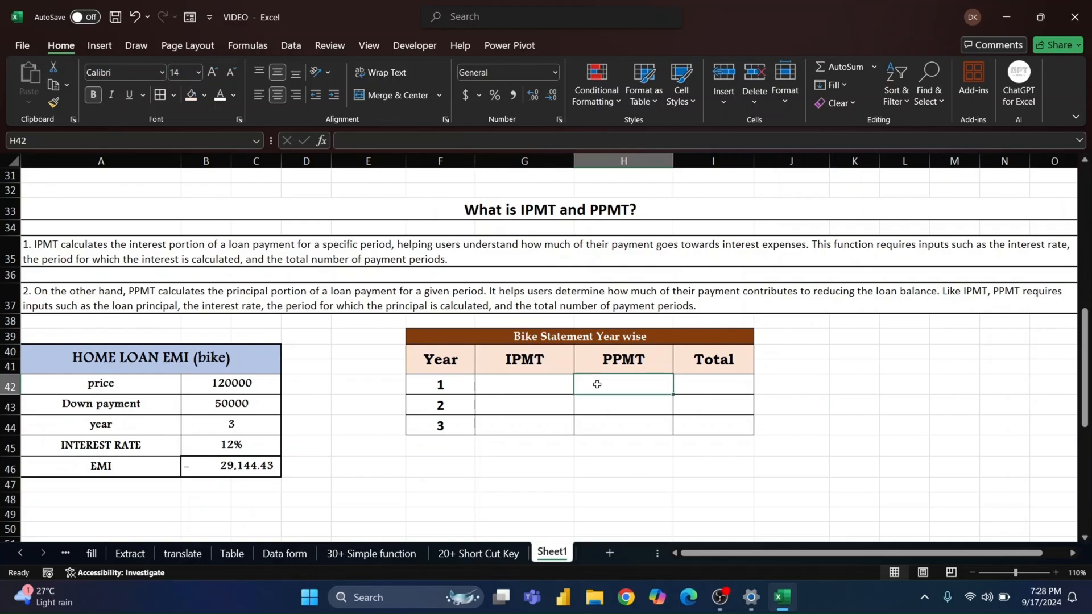
Calculate the year 1 interest in G42 with =IPMT(B45,F42,B44,B42-B43) and give the cell the comma number style
{"action": "left_click", "coordinate": [545, 391]}
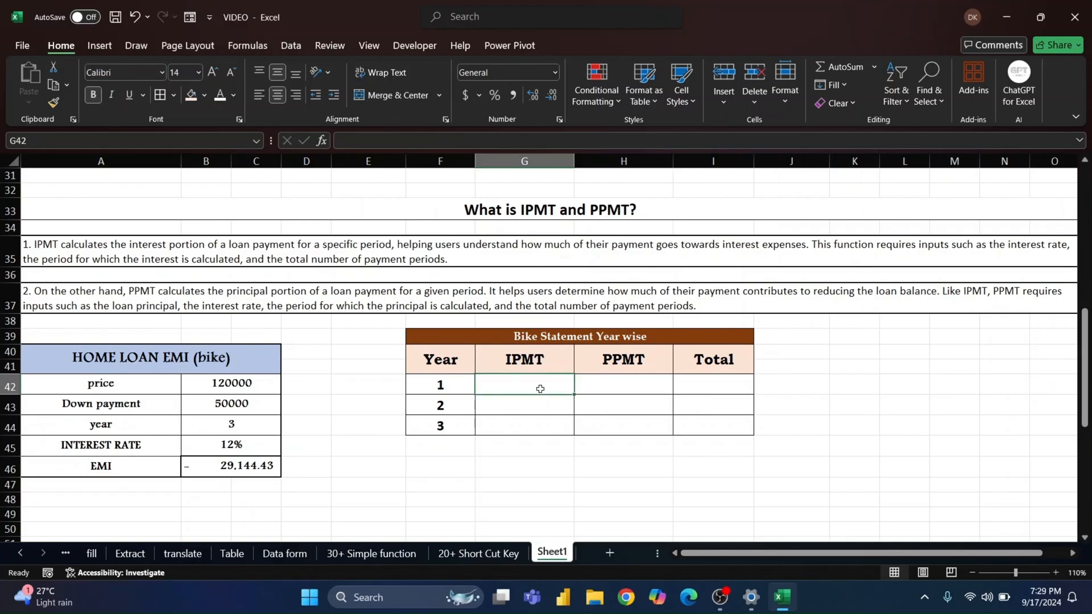
{"action": "type", "text": "="}
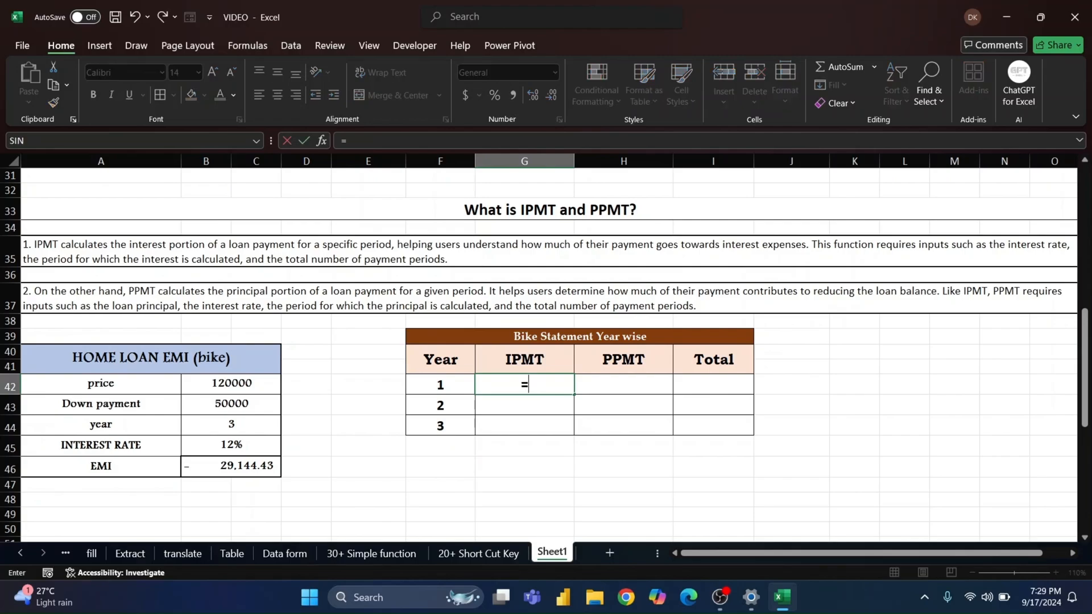
{"action": "type", "text": "ipmt"}
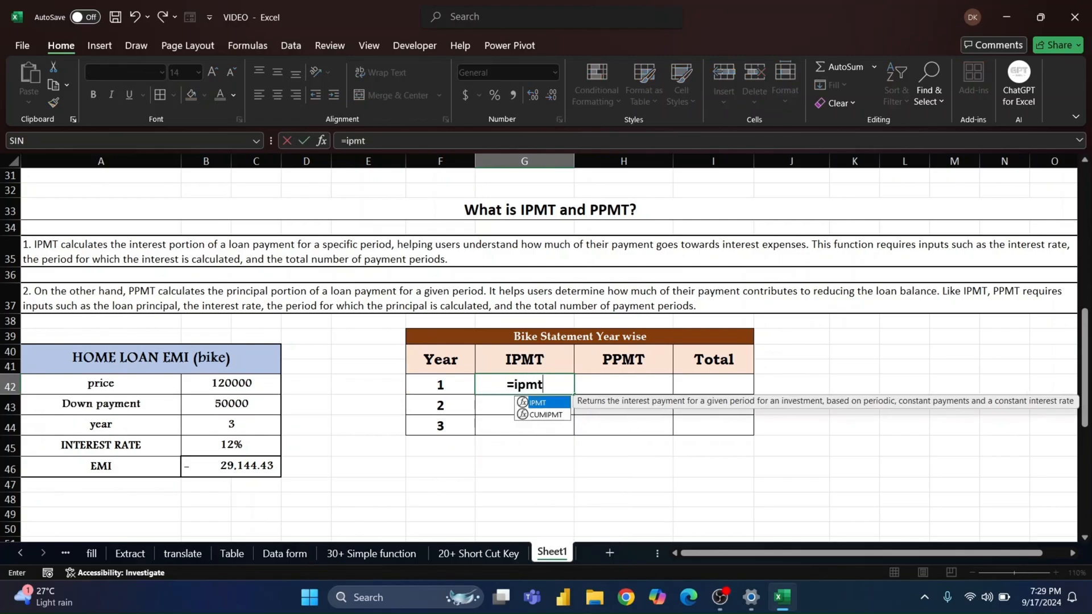
{"action": "type", "text": "("}
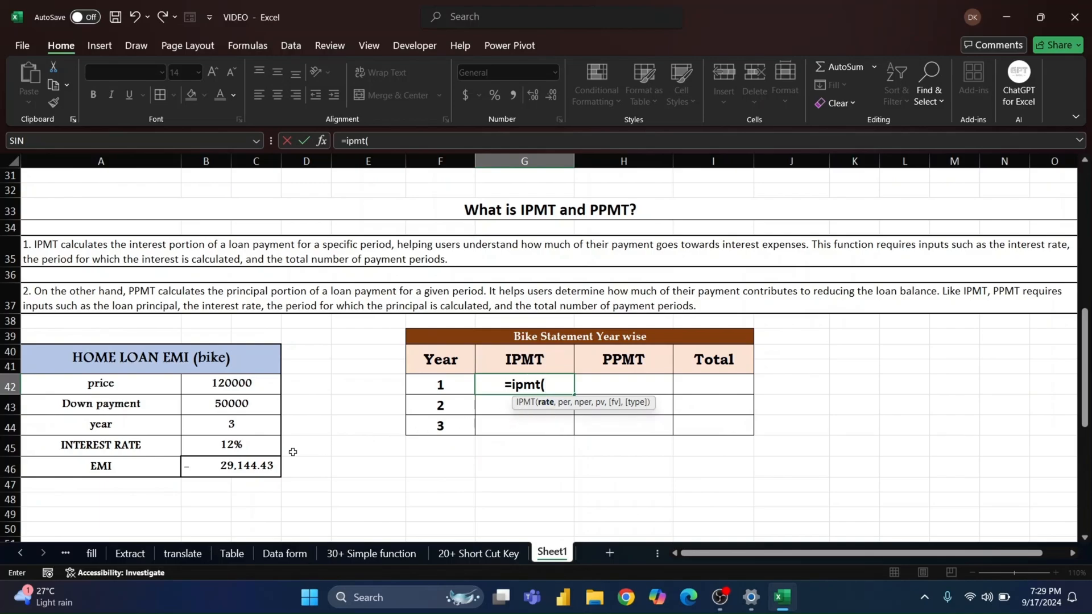
{"action": "left_click", "coordinate": [260, 445]}
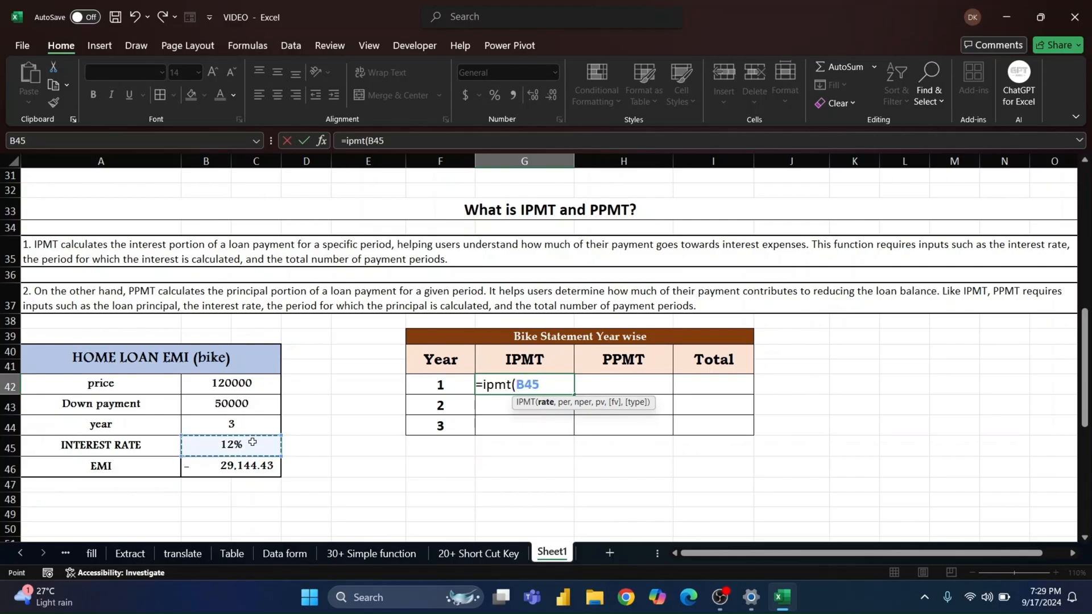
{"action": "type", "text": "/1"}
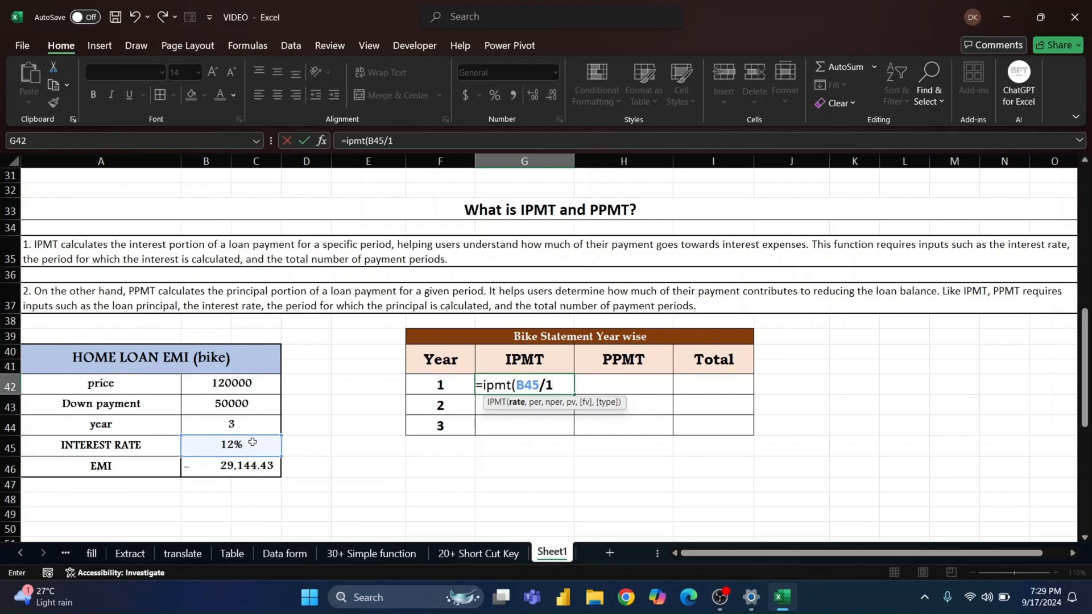
{"action": "key", "text": "BackSpace"}
{"action": "type", "text": ","}
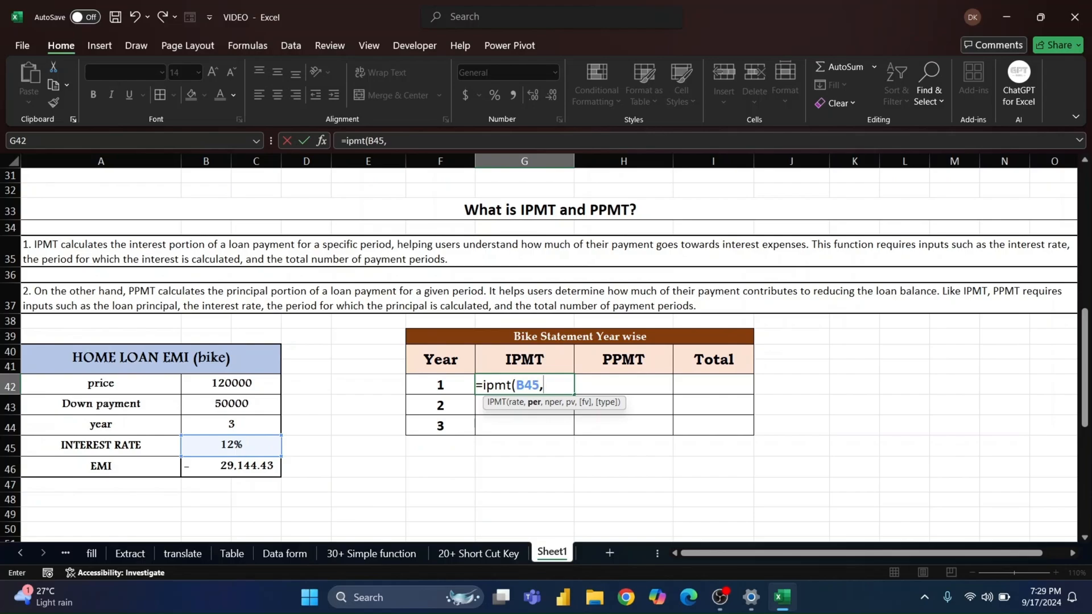
{"action": "left_click", "coordinate": [449, 388]}
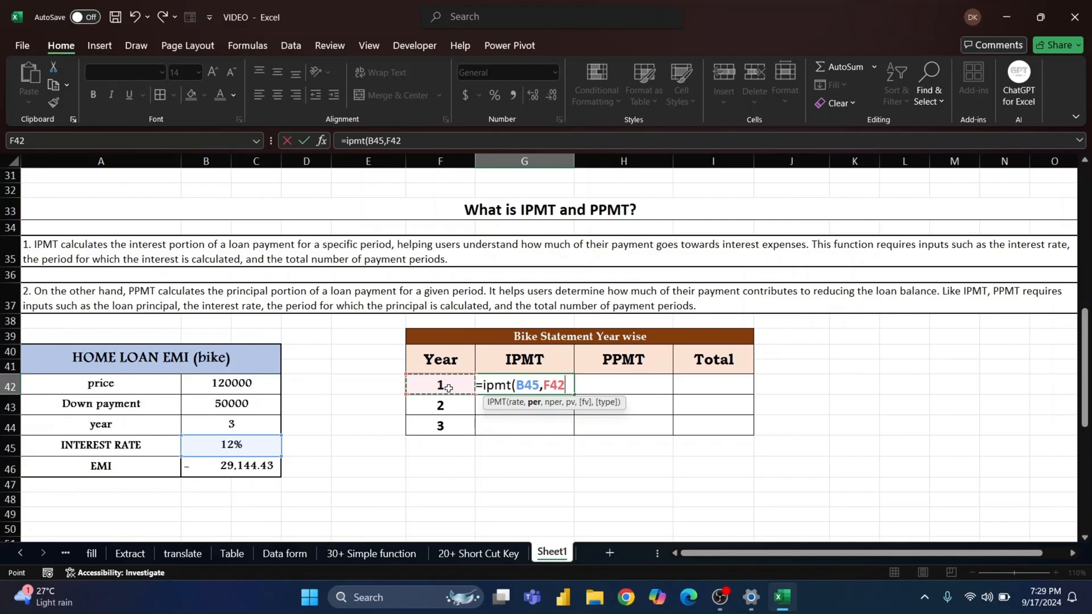
{"action": "type", "text": ","}
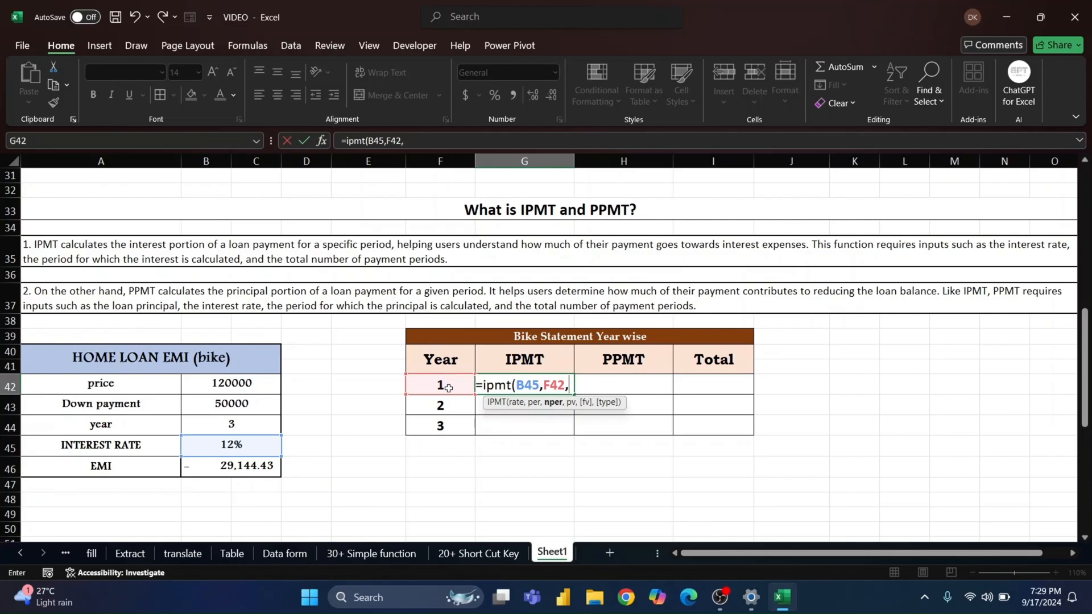
{"action": "left_click", "coordinate": [257, 425]}
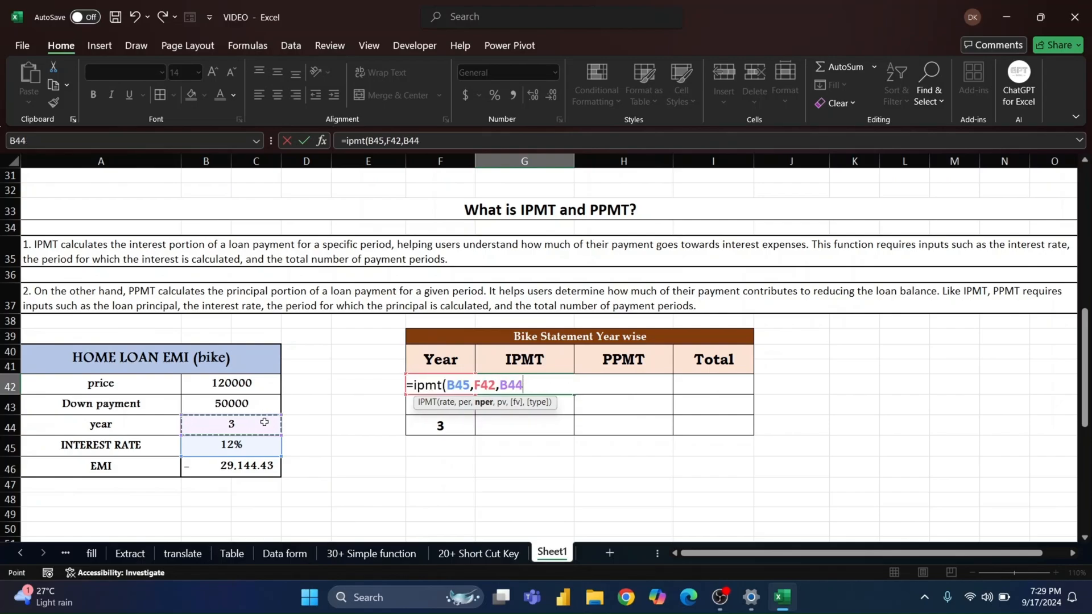
{"action": "type", "text": ","}
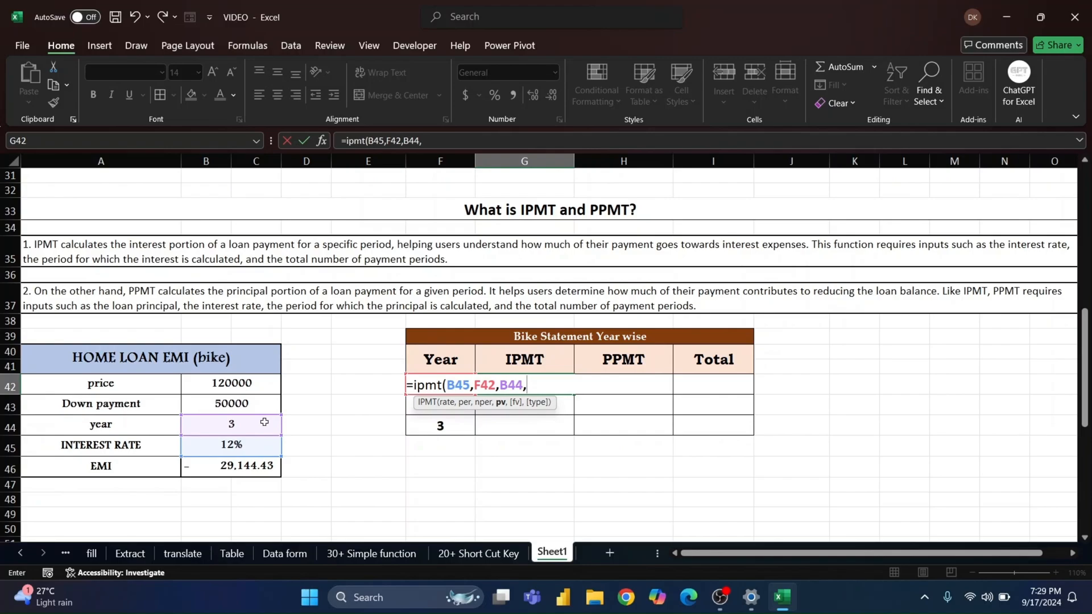
{"action": "left_click", "coordinate": [252, 385]}
{"action": "type", "text": "-"}
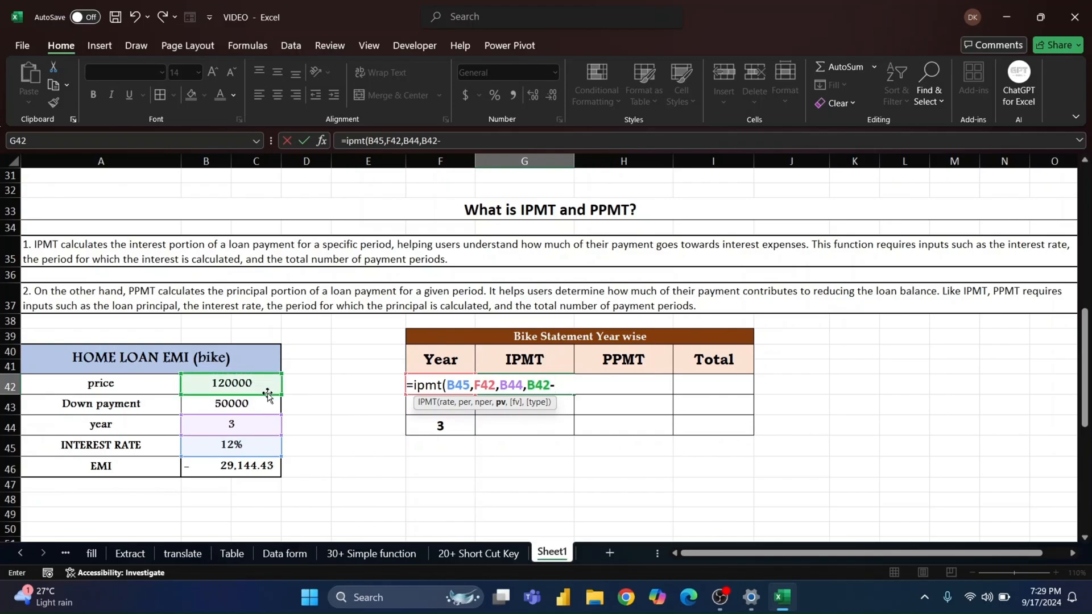
{"action": "left_click", "coordinate": [263, 404]}
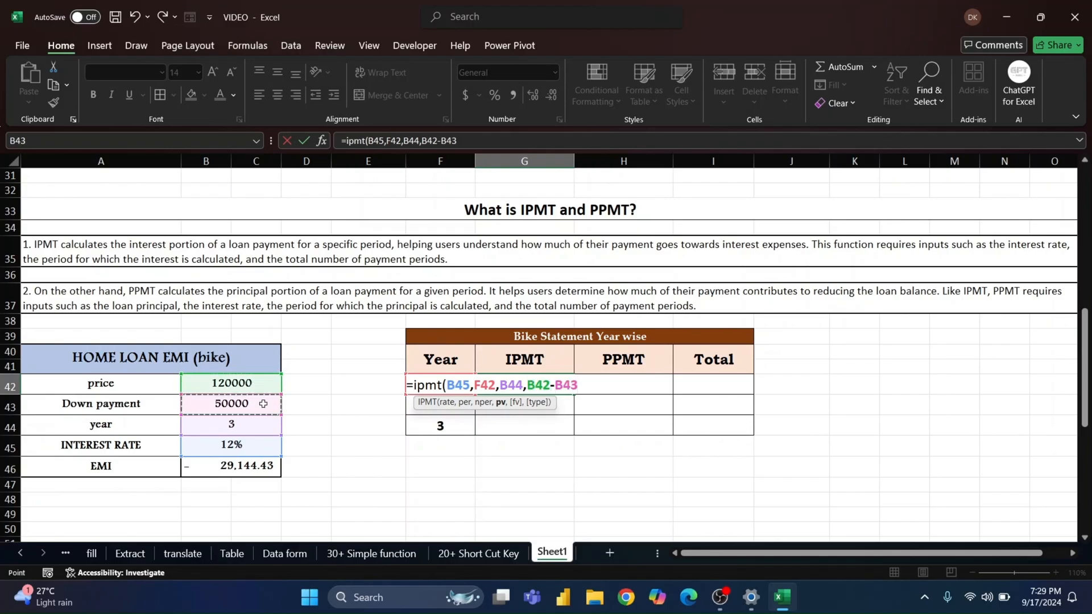
{"action": "type", "text": ")"}
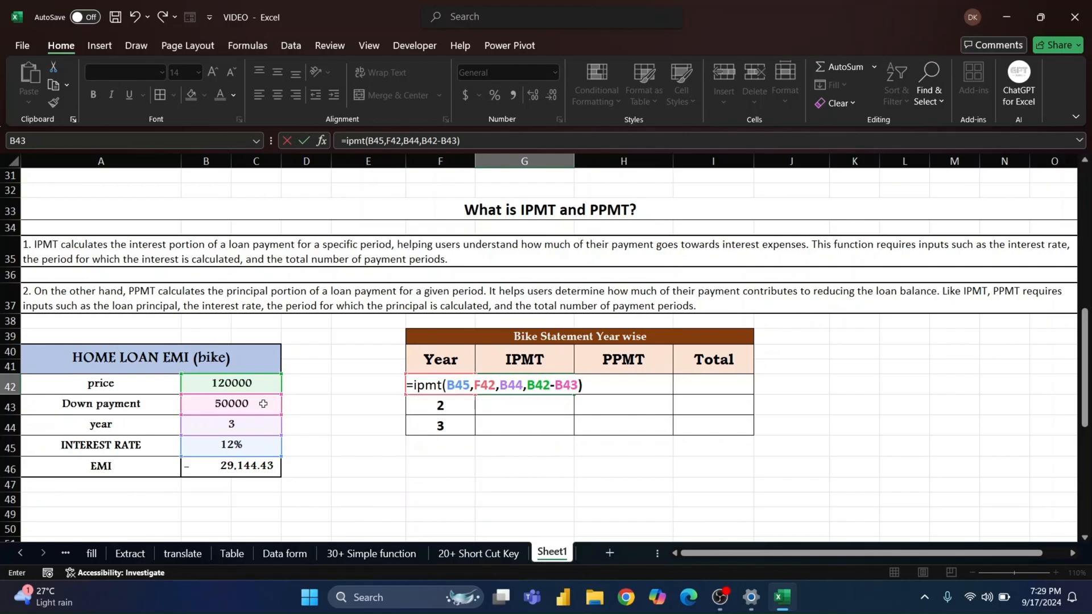
{"action": "key", "text": "ctrl+Return"}
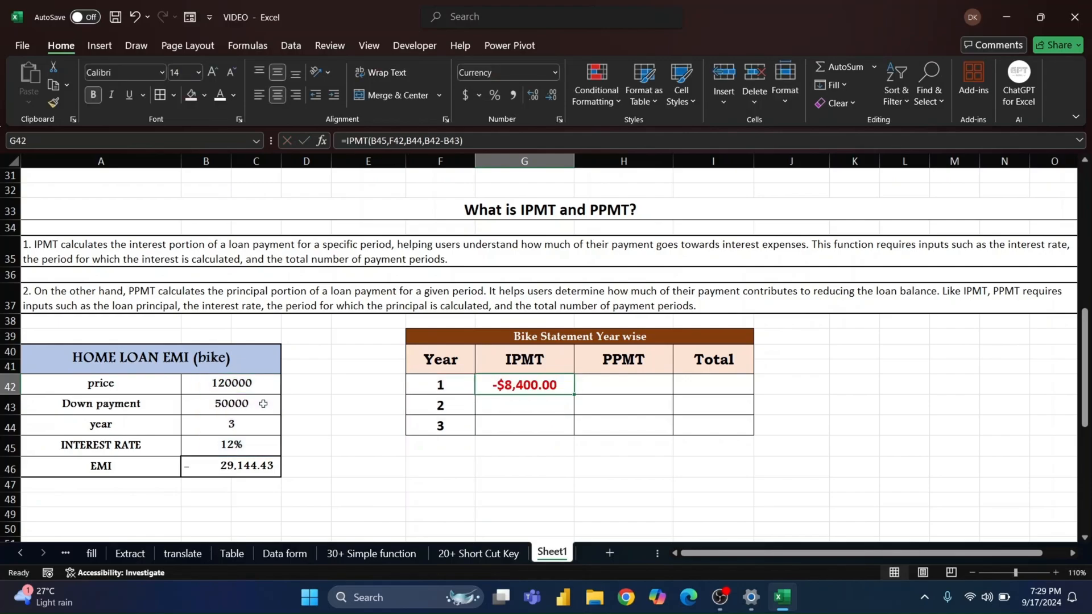
{"action": "left_click", "coordinate": [514, 96]}
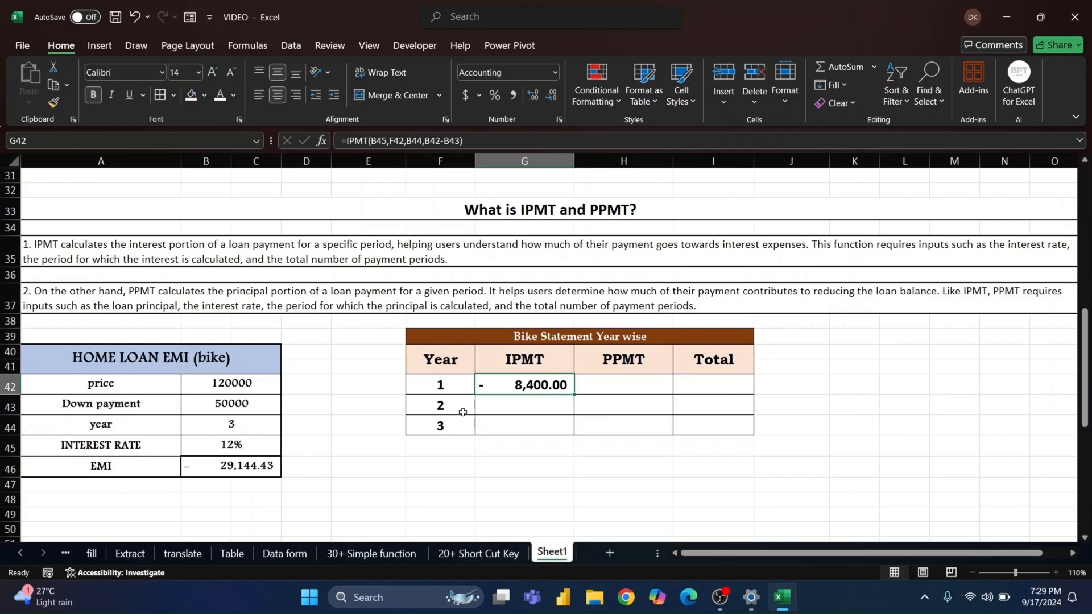
Calculate the year 2 interest in G43 with =IPMT(B45,F43,B44,B42-B43)
{"action": "left_click", "coordinate": [493, 408]}
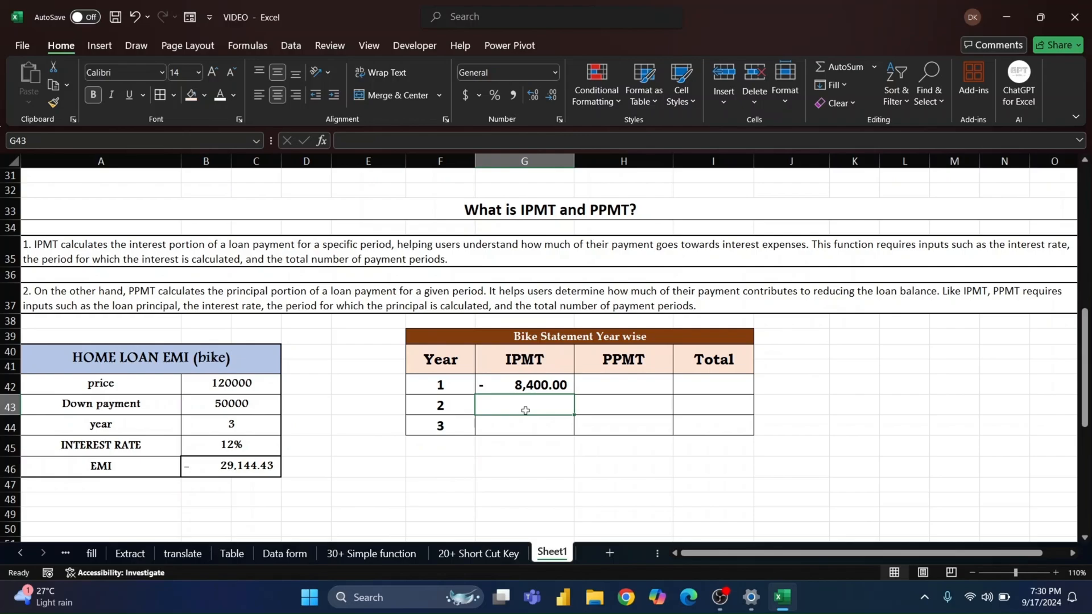
{"action": "type", "text": "=ipmt"}
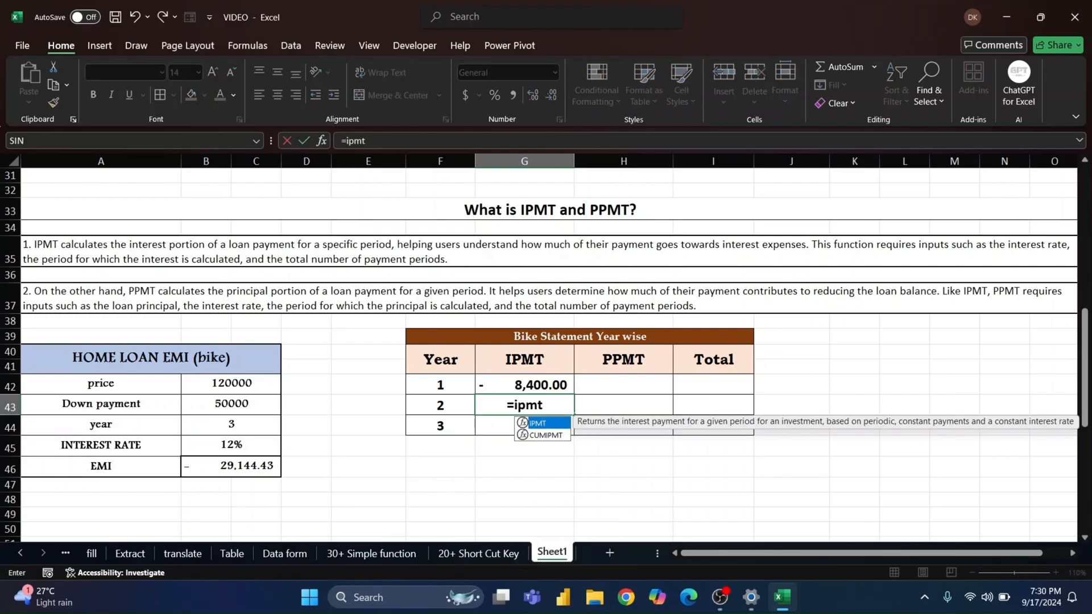
{"action": "type", "text": "("}
{"action": "key", "text": "Left"}
{"action": "key", "text": "Left"}
{"action": "key", "text": "Left"}
{"action": "key", "text": "Left"}
{"action": "key", "text": "Left"}
{"action": "key", "text": "Down"}
{"action": "key", "text": "Down"}
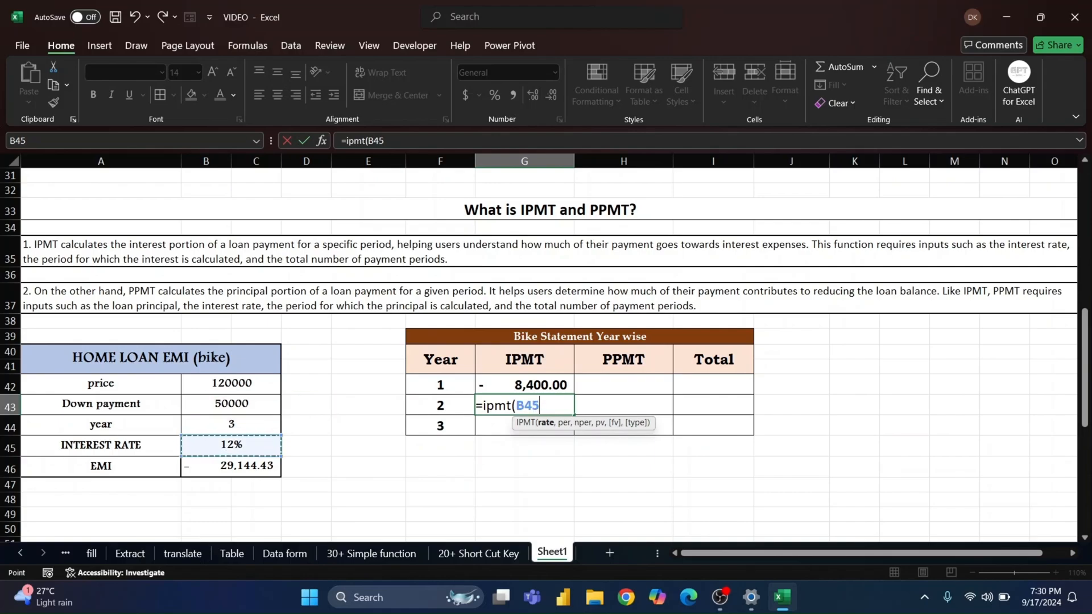
{"action": "type", "text": ","}
{"action": "key", "text": "Left"}
{"action": "key", "text": "Down"}
{"action": "key", "text": "Down"}
{"action": "key", "text": "Up"}
{"action": "key", "text": "Up"}
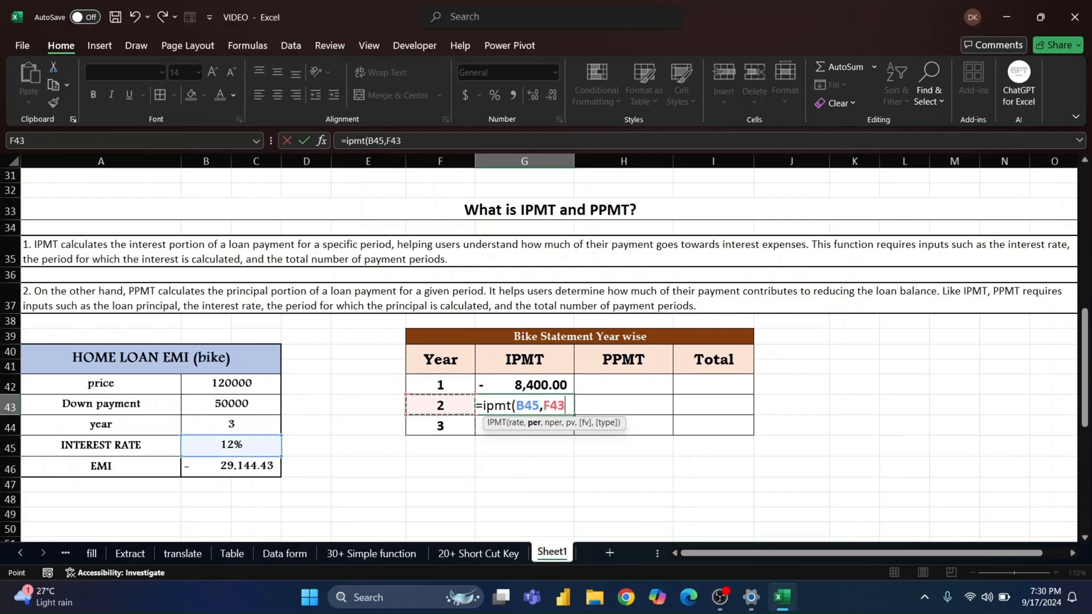
{"action": "type", "text": ","}
{"action": "key", "text": "Left"}
{"action": "key", "text": "Left"}
{"action": "key", "text": "Left"}
{"action": "key", "text": "Left"}
{"action": "key", "text": "Left"}
{"action": "key", "text": "Down"}
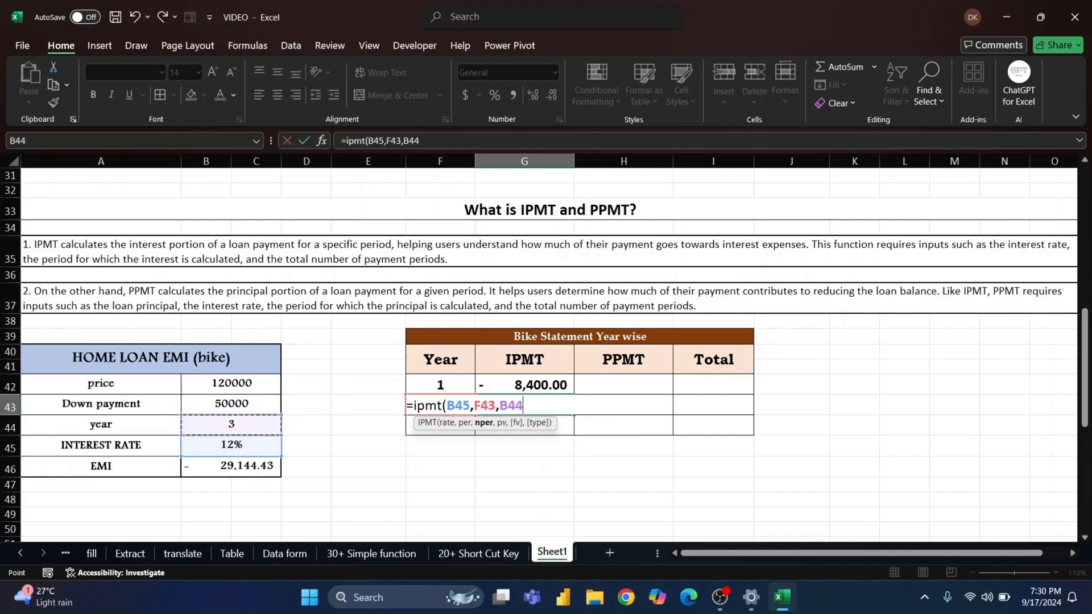
{"action": "type", "text": ","}
{"action": "key", "text": "Left"}
{"action": "key", "text": "Left"}
{"action": "key", "text": "Left"}
{"action": "key", "text": "Up"}
{"action": "key", "text": "Up"}
{"action": "key", "text": "Left"}
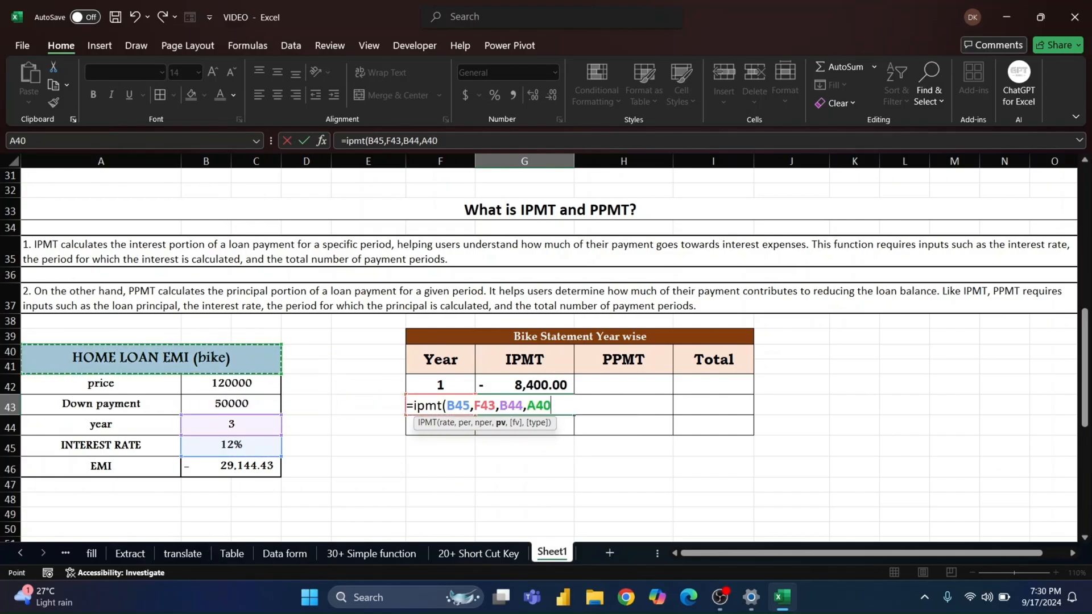
{"action": "key", "text": "Down"}
{"action": "key", "text": "Right"}
{"action": "type", "text": "-"}
{"action": "key", "text": "Left"}
{"action": "key", "text": "Left"}
{"action": "key", "text": "Left"}
{"action": "key", "text": "Left"}
{"action": "key", "text": "Left"}
{"action": "key", "text": "Left"}
{"action": "key", "text": "Up"}
{"action": "key", "text": "Down"}
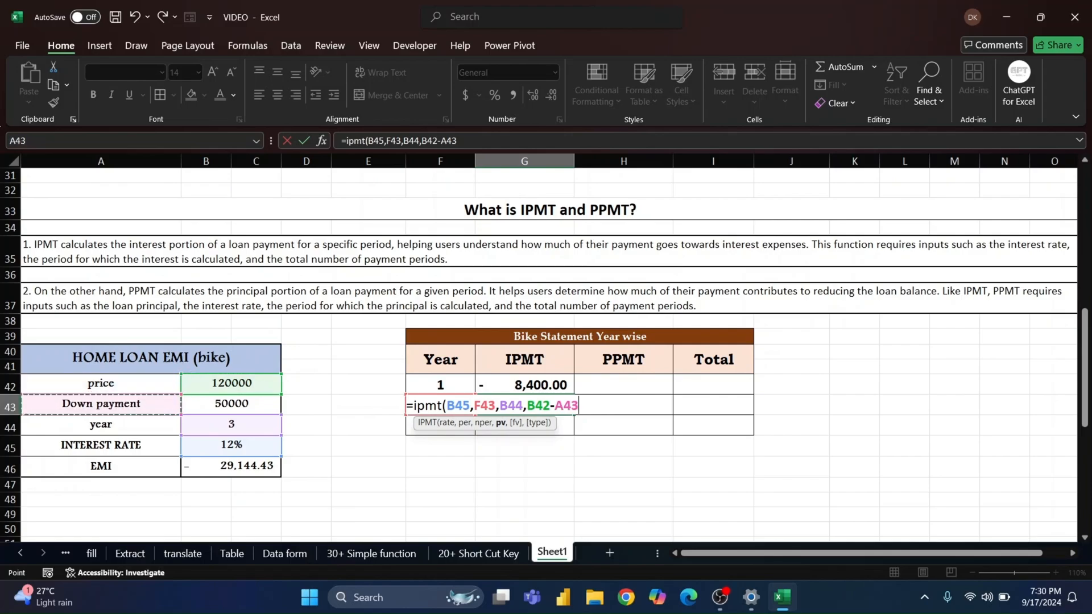
{"action": "key", "text": "Right"}
{"action": "type", "text": ")"}
{"action": "key", "text": "ctrl+Return"}
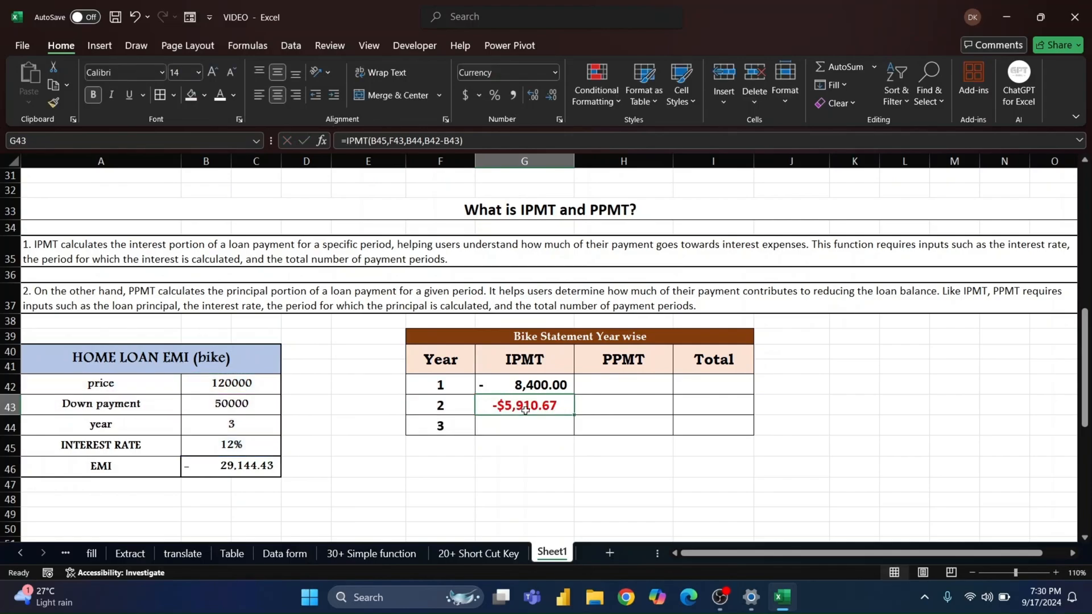
Calculate the year 3 interest in G44 with =IPMT(B45,F44,B44,B42-B43)
{"action": "key", "text": "Left"}
{"action": "key", "text": "Left"}
{"action": "key", "text": "Left"}
{"action": "key", "text": "Left"}
{"action": "key", "text": "Down"}
{"action": "key", "text": "Right"}
{"action": "key", "text": "Up"}
{"action": "key", "text": "Right"}
{"action": "key", "text": "Right"}
{"action": "key", "text": "Right"}
{"action": "key", "text": "Down"}
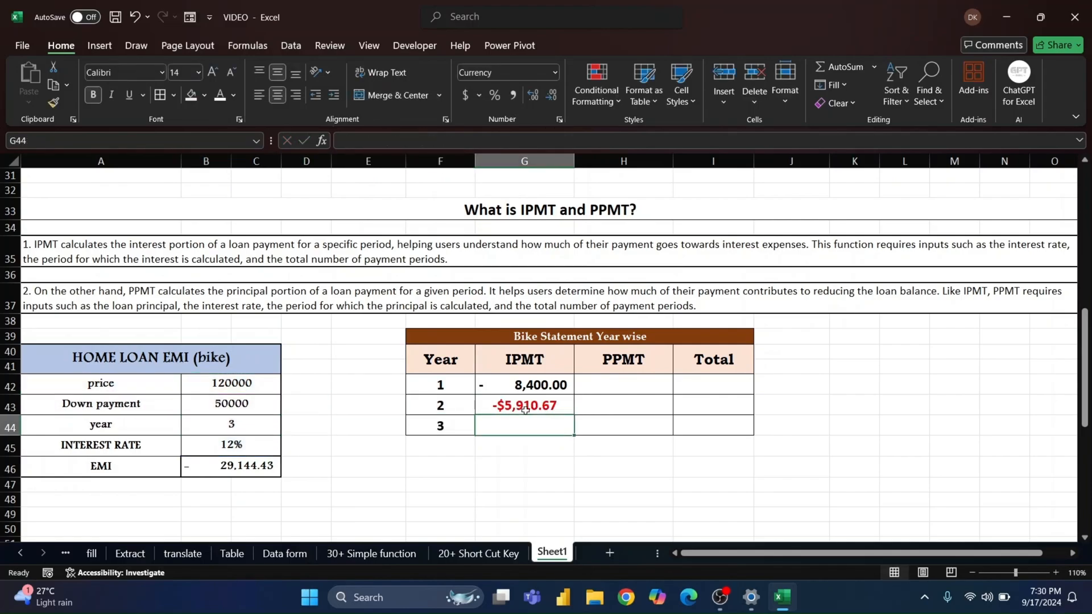
{"action": "type", "text": "=ipmt"}
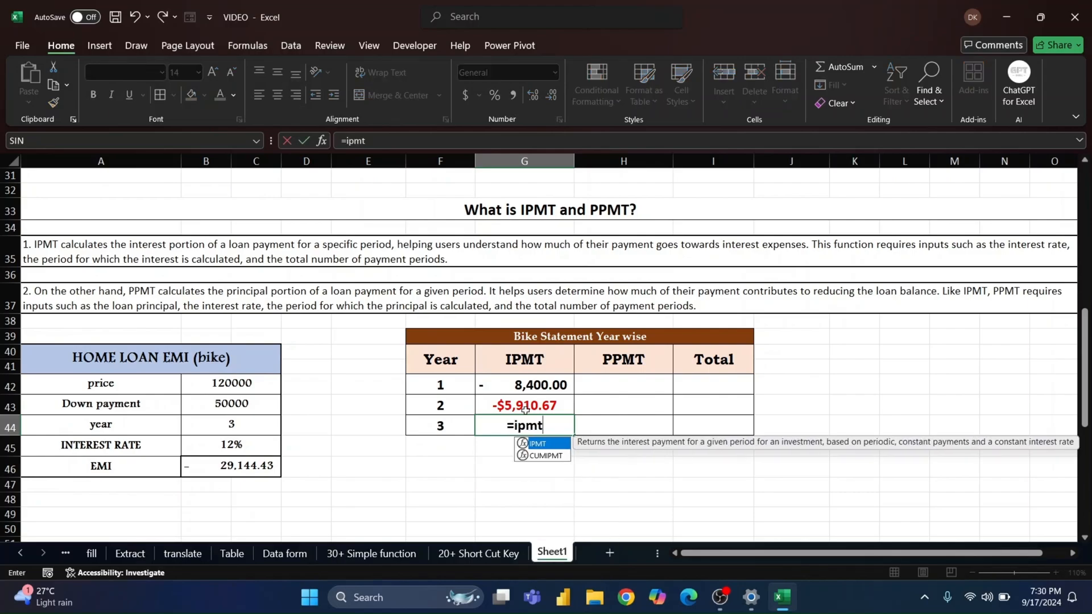
{"action": "key", "text": "Tab"}
{"action": "key", "text": "Left"}
{"action": "key", "text": "Left"}
{"action": "key", "text": "Left"}
{"action": "key", "text": "Left"}
{"action": "key", "text": "Left"}
{"action": "key", "text": "Down"}
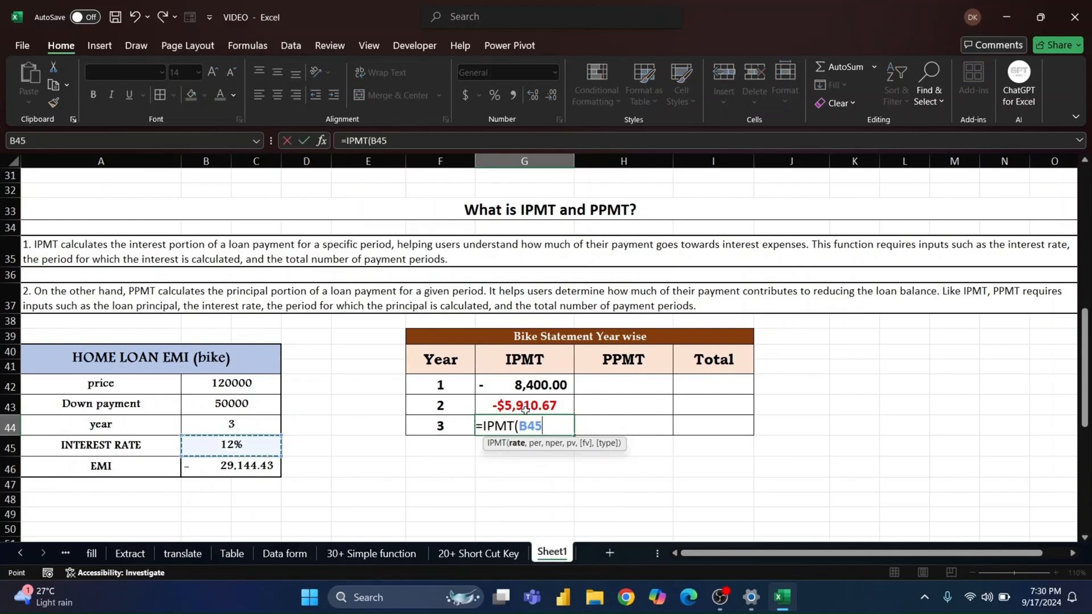
{"action": "type", "text": ","}
{"action": "key", "text": "Left"}
{"action": "key", "text": "Down"}
{"action": "key", "text": "Up"}
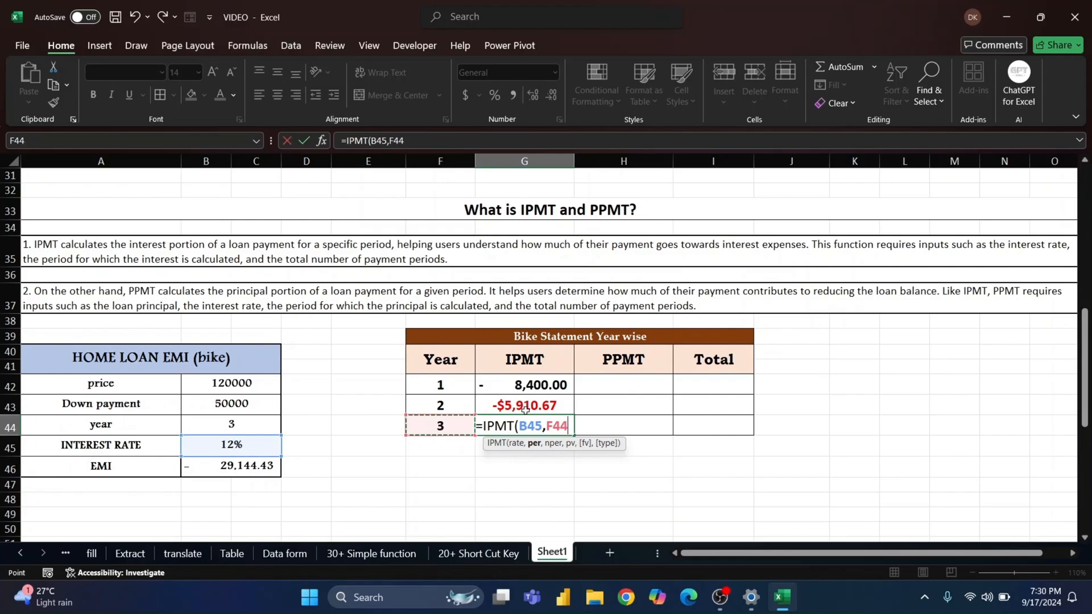
{"action": "type", "text": ","}
{"action": "key", "text": "Left"}
{"action": "key", "text": "Left"}
{"action": "key", "text": "Left"}
{"action": "key", "text": "Left"}
{"action": "key", "text": "Left"}
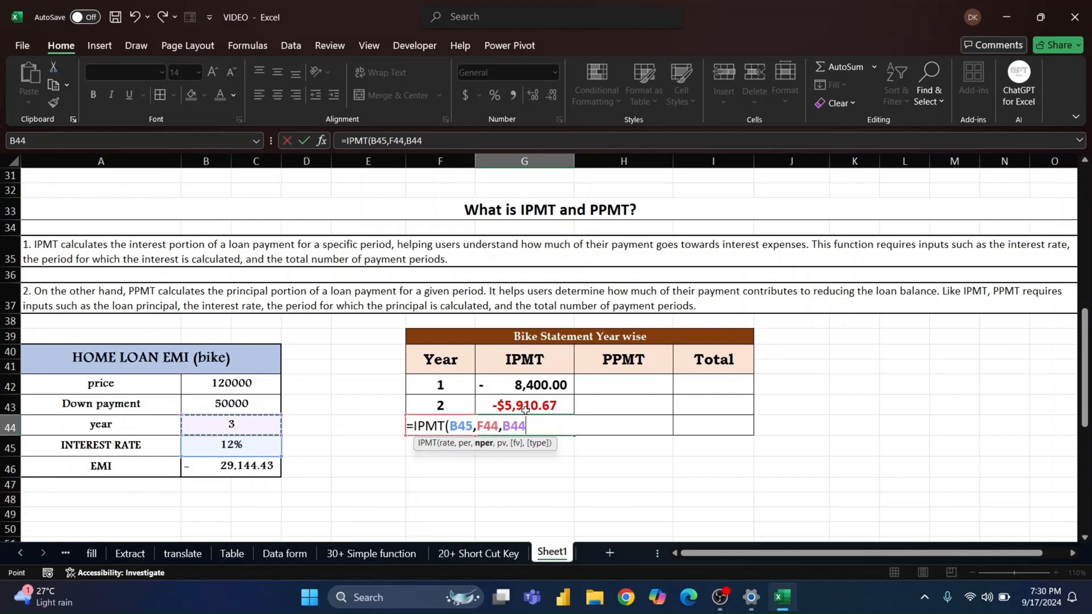
{"action": "type", "text": ","}
{"action": "key", "text": "Left"}
{"action": "key", "text": "Left"}
{"action": "key", "text": "Left"}
{"action": "key", "text": "Left"}
{"action": "key", "text": "Left"}
{"action": "key", "text": "Up"}
{"action": "key", "text": "Up"}
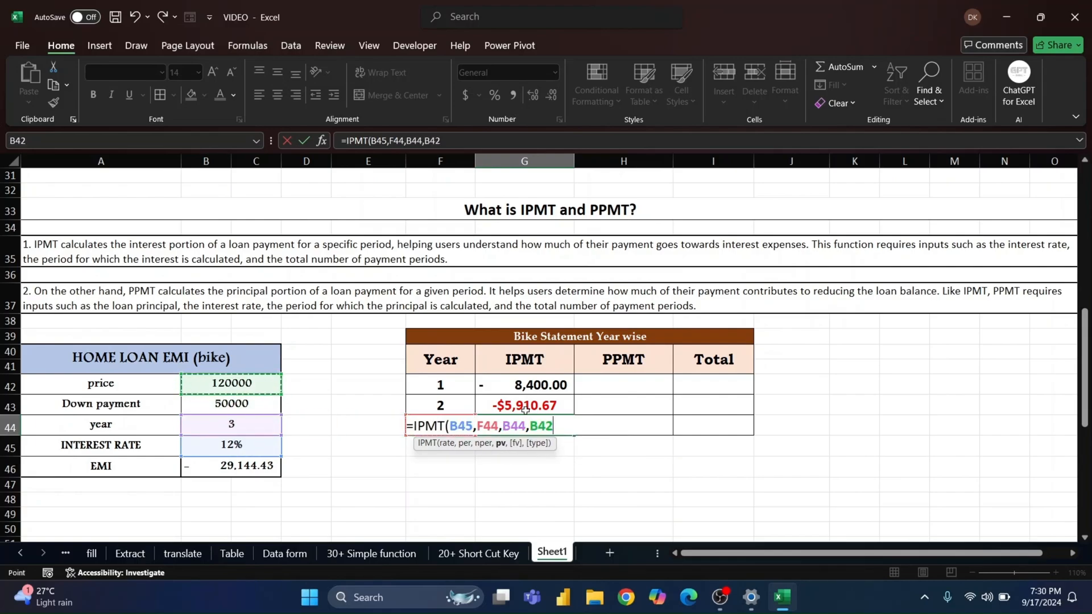
{"action": "type", "text": "-"}
{"action": "key", "text": "Up"}
{"action": "key", "text": "Up"}
{"action": "key", "text": "Left"}
{"action": "key", "text": "Left"}
{"action": "key", "text": "Left"}
{"action": "key", "text": "Down"}
{"action": "key", "text": "Left"}
{"action": "key", "text": "Left"}
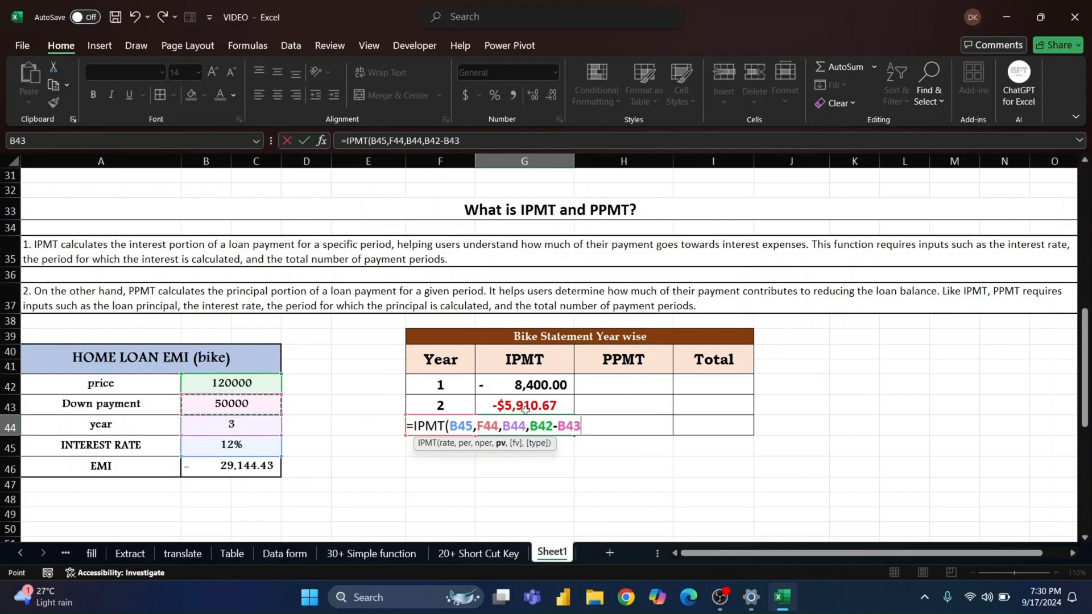
{"action": "type", "text": ")"}
{"action": "key", "text": "ctrl+Return"}
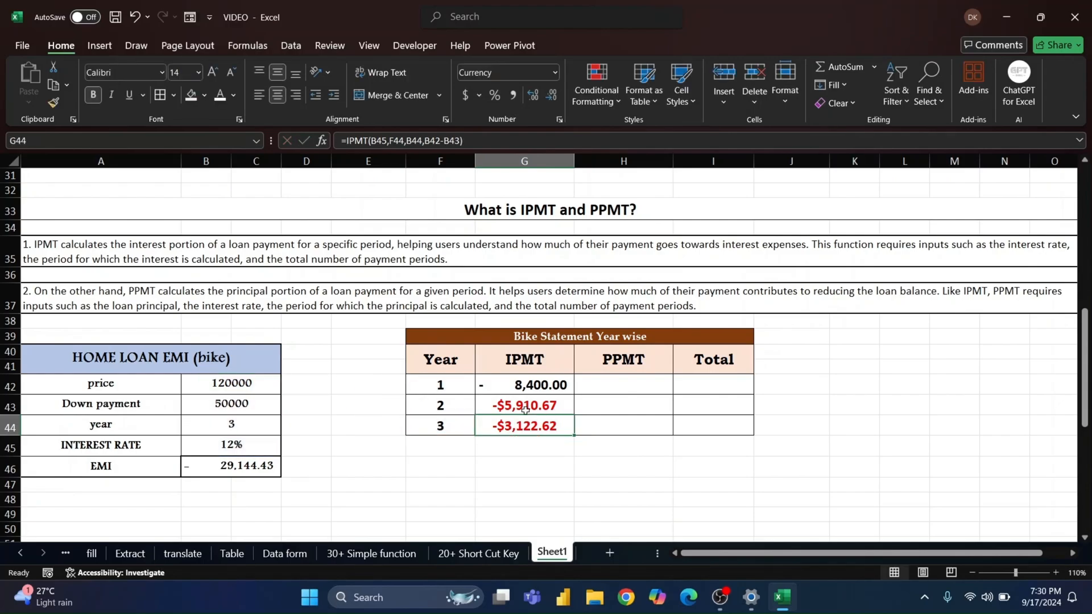
Apply the comma number style to the year 2 and 3 interest amounts in G43:G44
{"action": "left_click_drag", "start_coordinate": [555, 398], "coordinate": [538, 431]}
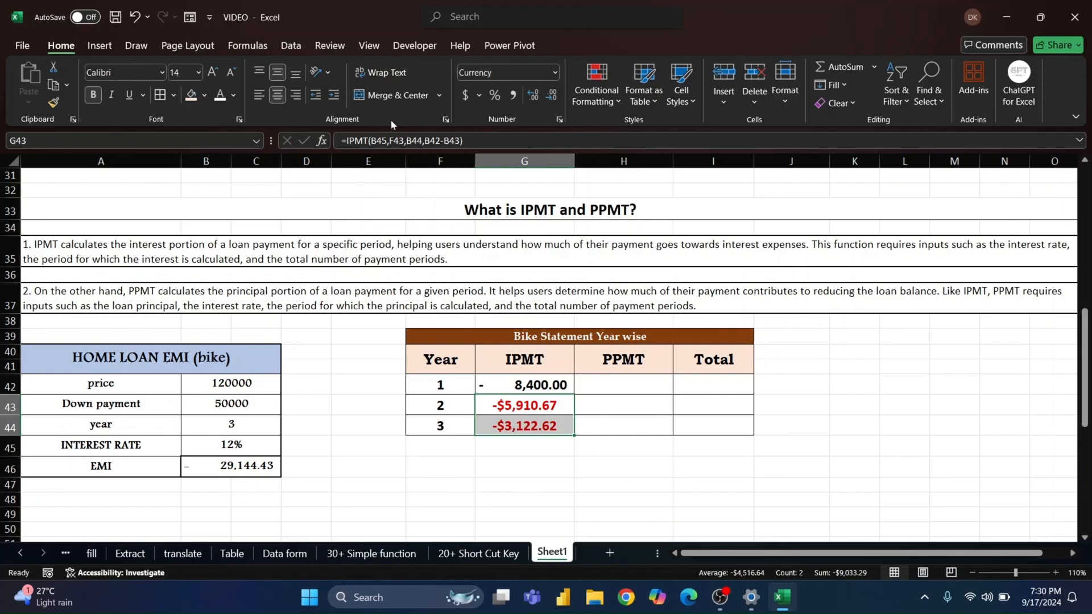
{"action": "left_click", "coordinate": [513, 97]}
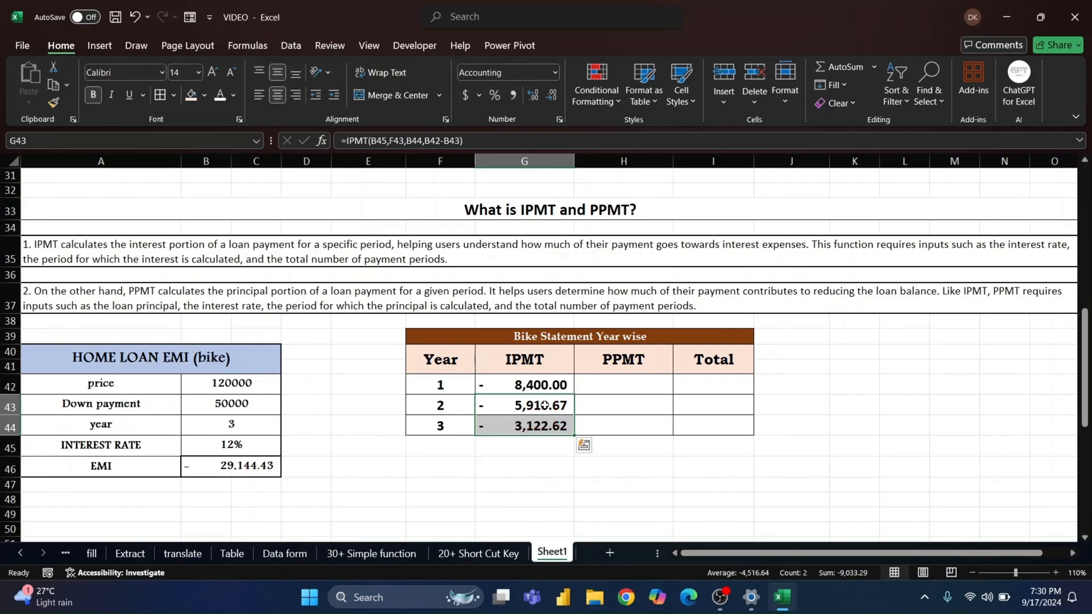
{"action": "left_click", "coordinate": [545, 405]}
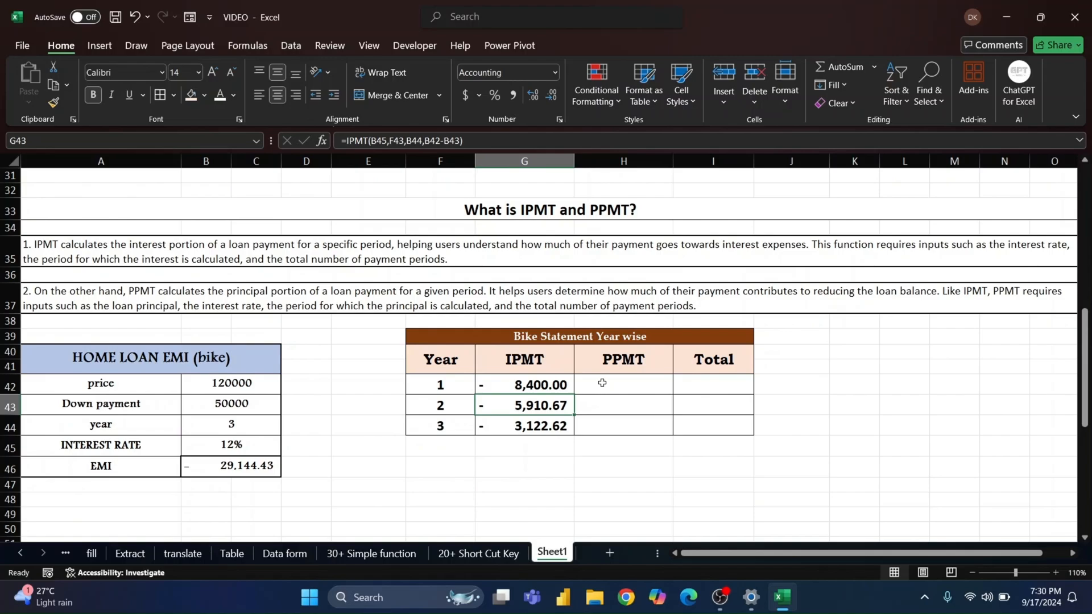
Calculate the year 1 principal in H42 with =PPMT(B45,F42,B44,B42-B43) and give the cell the comma number style
{"action": "left_click", "coordinate": [602, 383]}
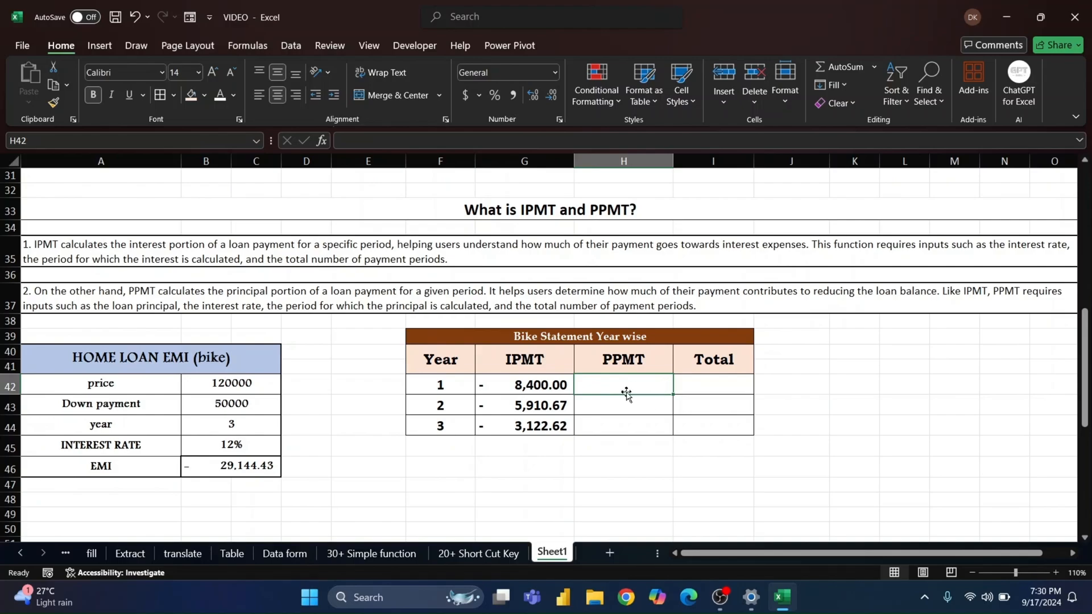
{"action": "type", "text": "=pm"}
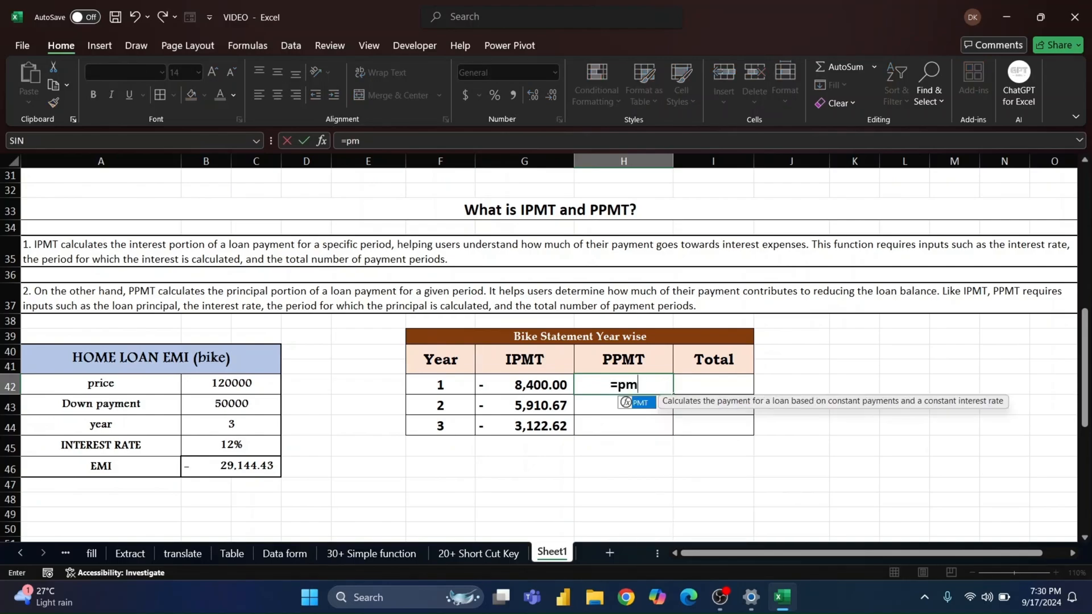
{"action": "key", "text": "BackSpace"}
{"action": "type", "text": "pmt"}
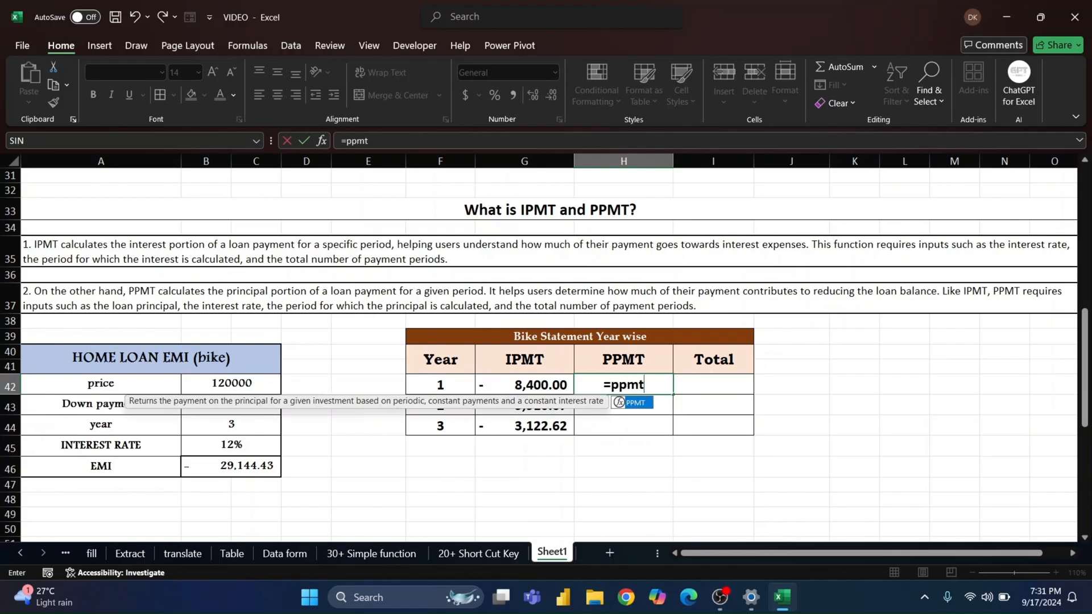
{"action": "type", "text": "("}
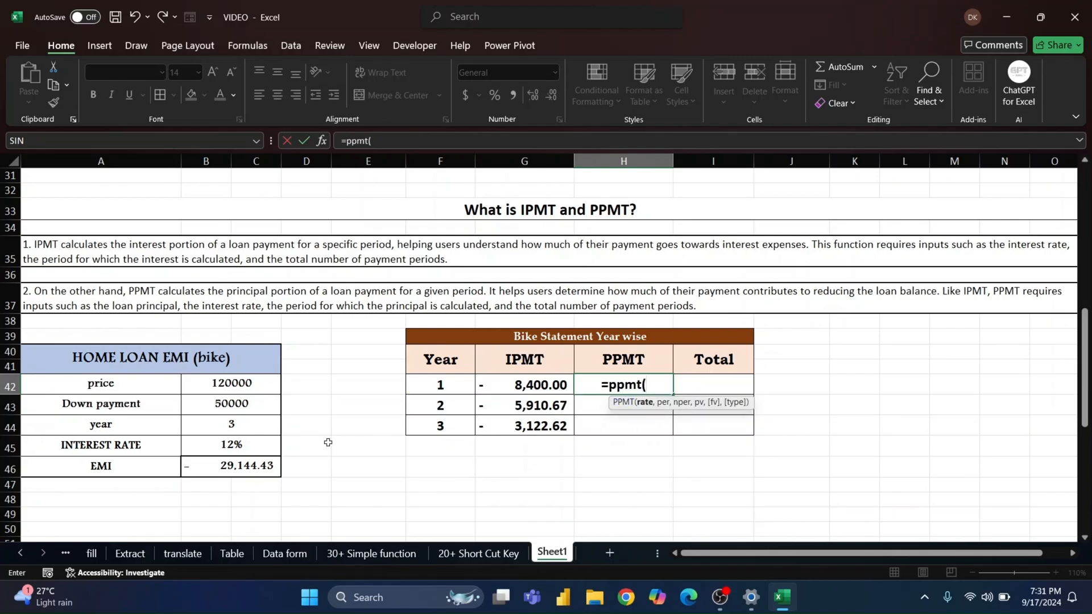
{"action": "left_click", "coordinate": [258, 444]}
{"action": "type", "text": ","}
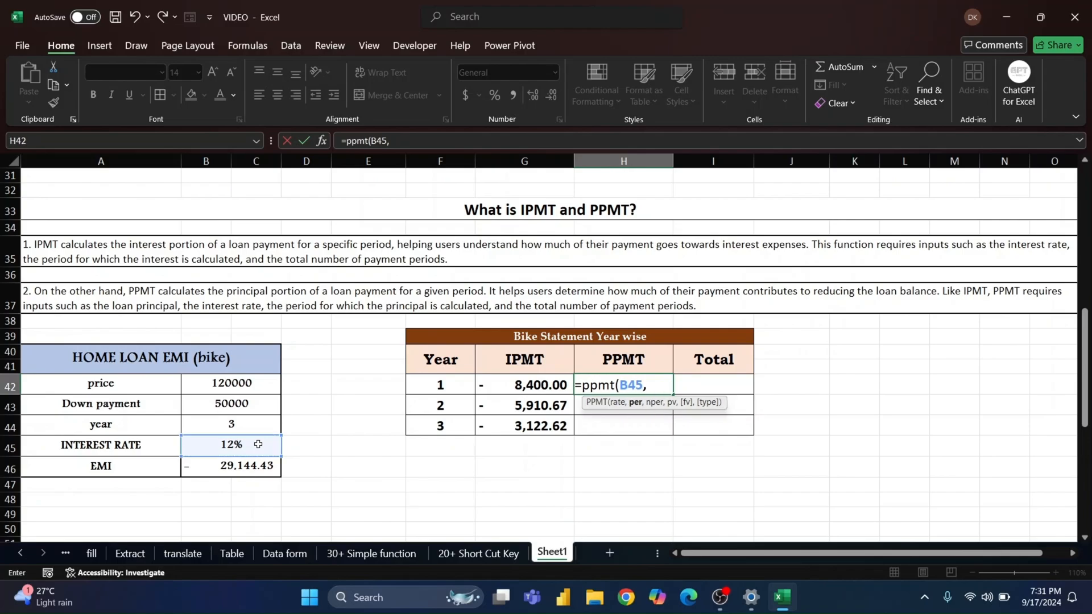
{"action": "left_click", "coordinate": [437, 387]}
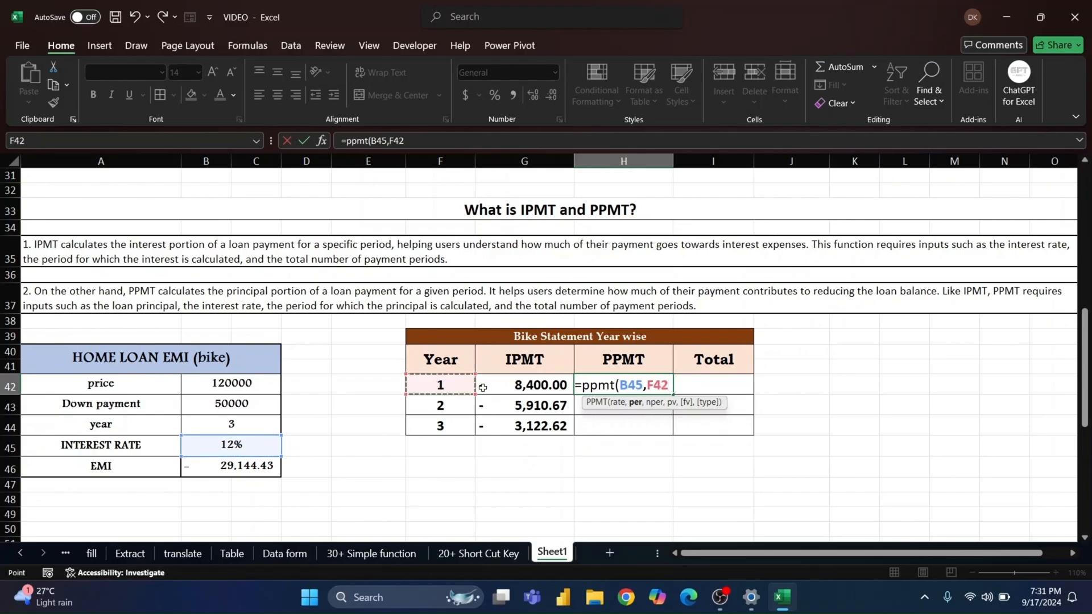
{"action": "type", "text": ","}
{"action": "left_click", "coordinate": [246, 425]}
{"action": "type", "text": ","}
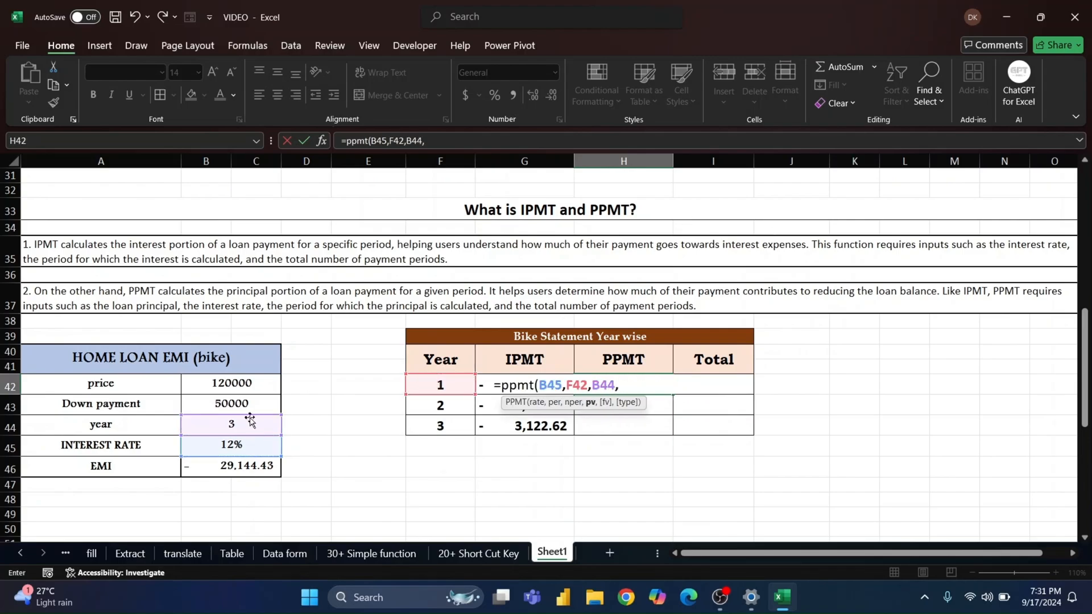
{"action": "left_click", "coordinate": [251, 383]}
{"action": "type", "text": "-"}
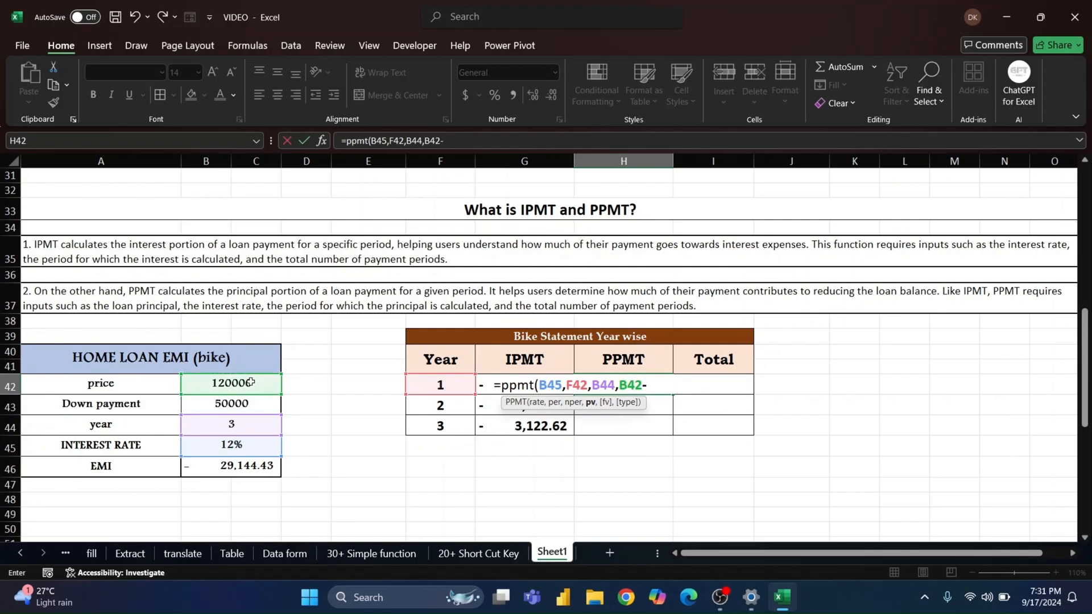
{"action": "left_click", "coordinate": [239, 405]}
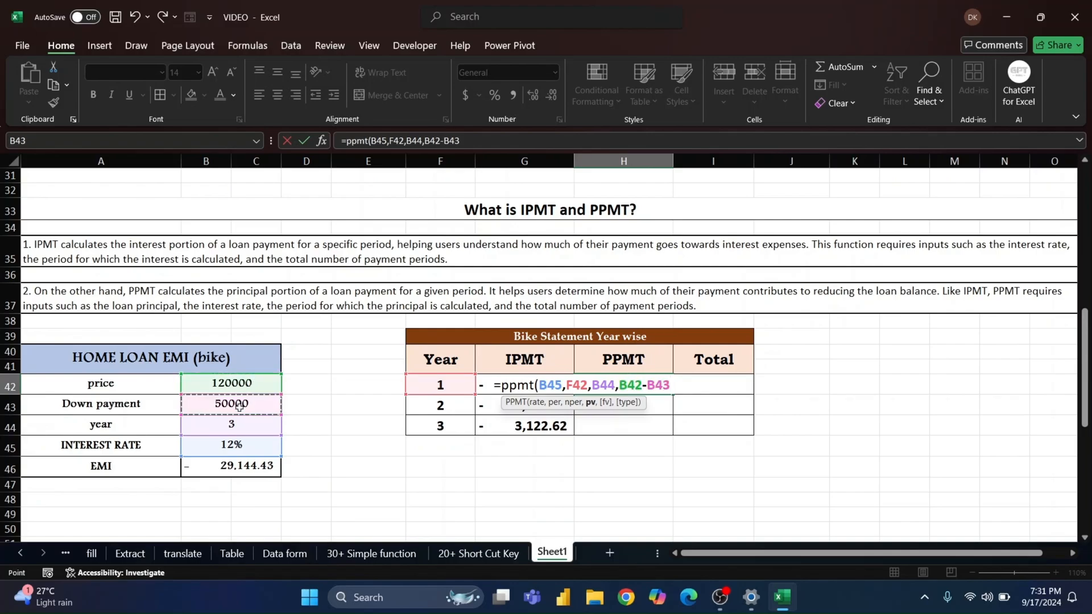
{"action": "type", "text": ")"}
{"action": "key", "text": "ctrl+Return"}
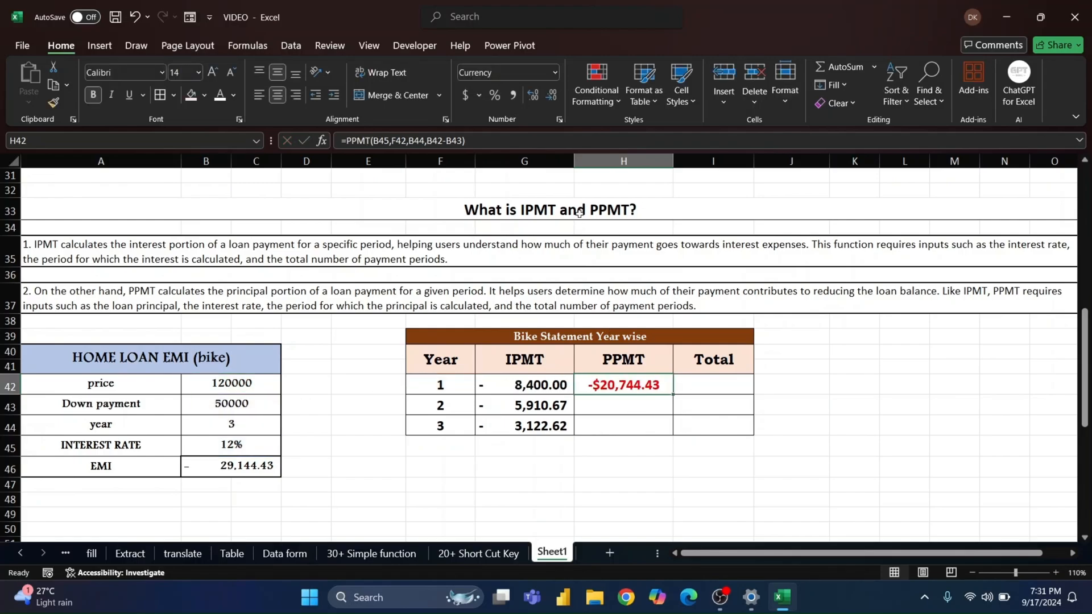
{"action": "left_click", "coordinate": [514, 96]}
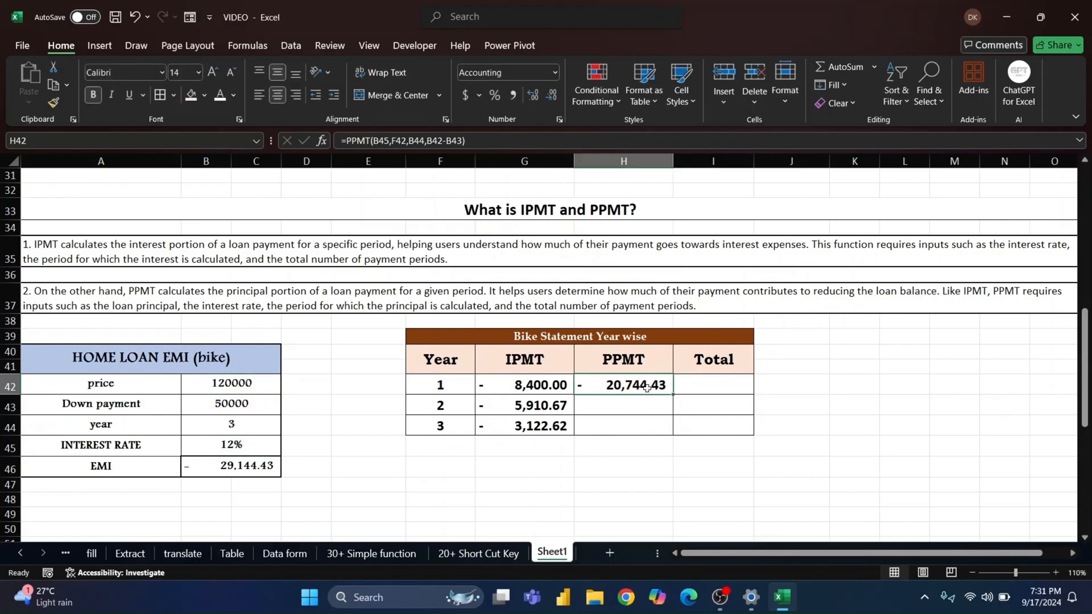
Fill the year 2 principal cell H43 with =PPMT(B45,F42,B44,B42-B43)
{"action": "left_click", "coordinate": [603, 410]}
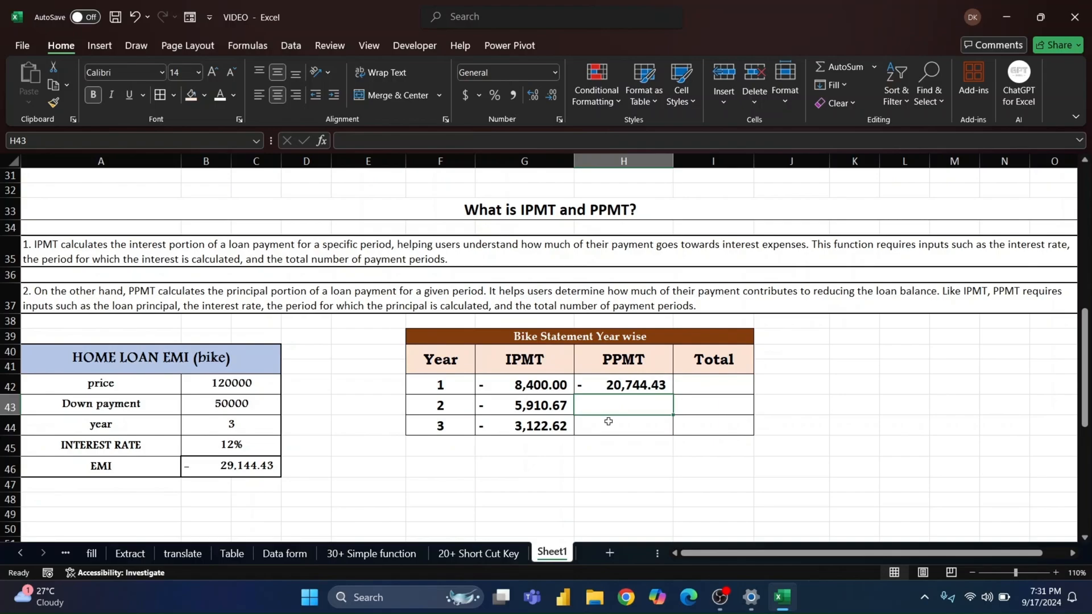
{"action": "type", "text": "=p"}
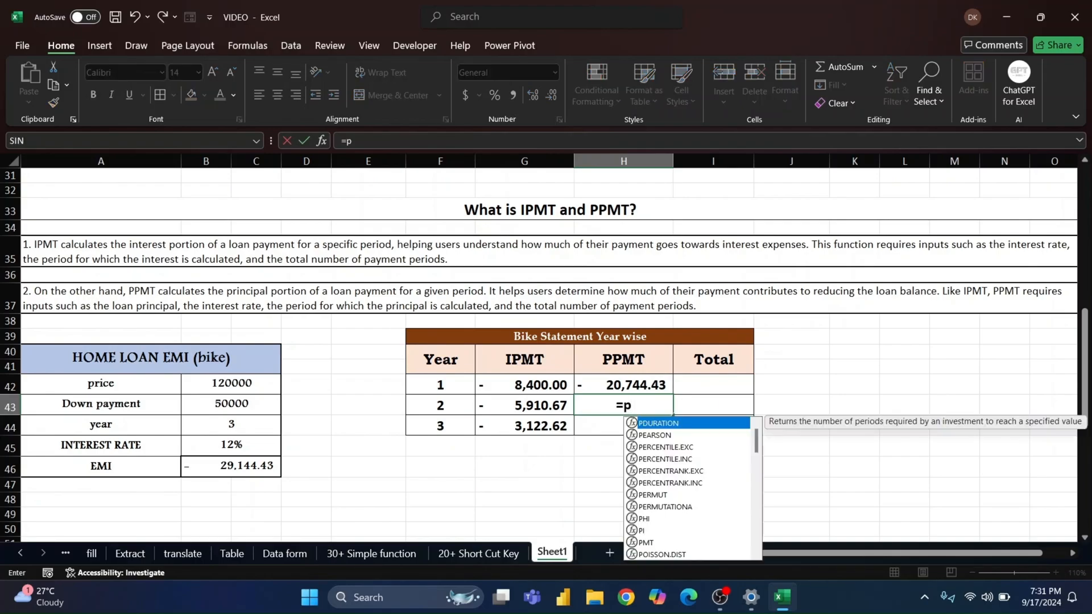
{"action": "type", "text": "pmt("}
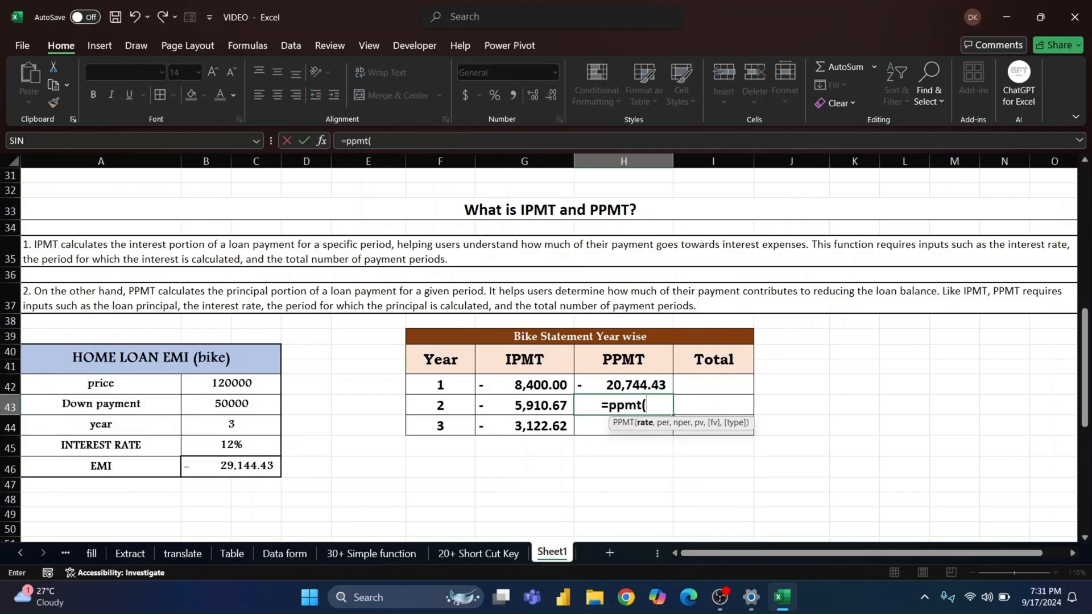
{"action": "left_click", "coordinate": [263, 452]}
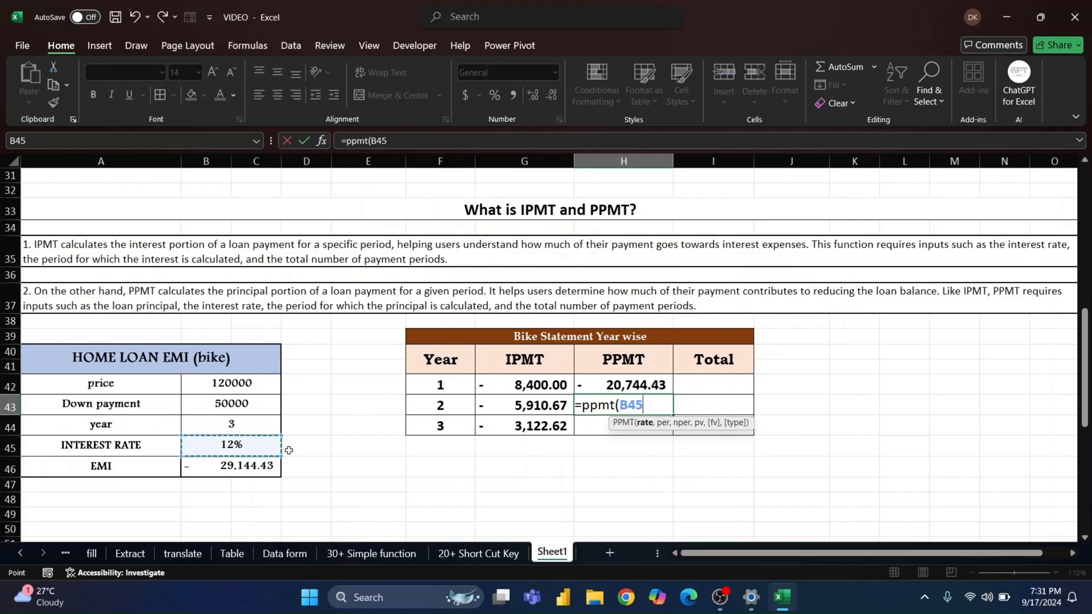
{"action": "type", "text": ","}
{"action": "left_click", "coordinate": [471, 382]}
{"action": "type", "text": ","}
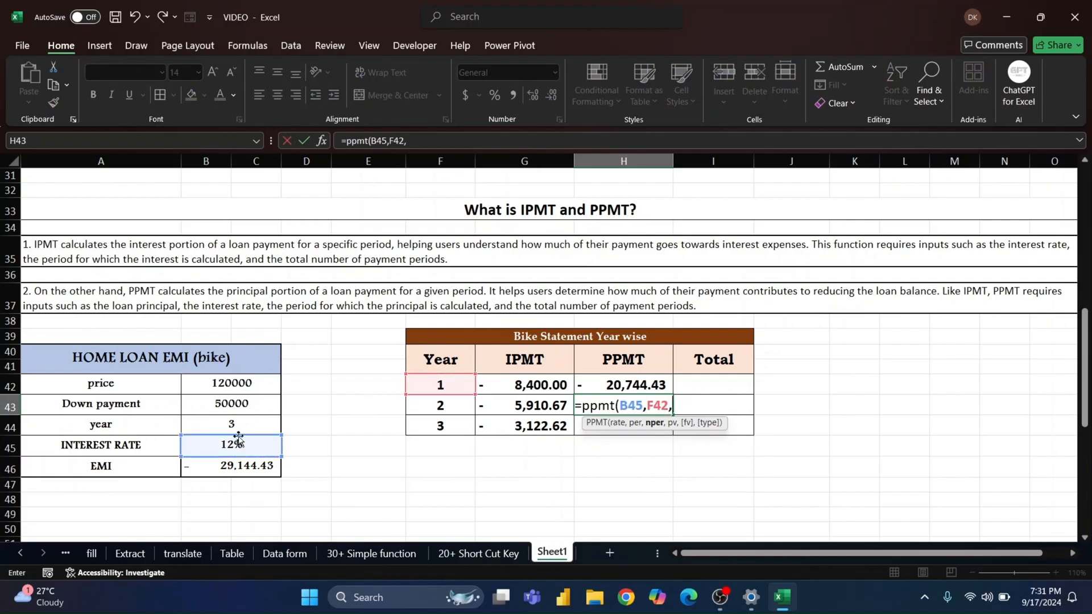
{"action": "left_click", "coordinate": [234, 424]}
{"action": "type", "text": ","}
{"action": "left_click", "coordinate": [263, 371]}
{"action": "type", "text": "-"}
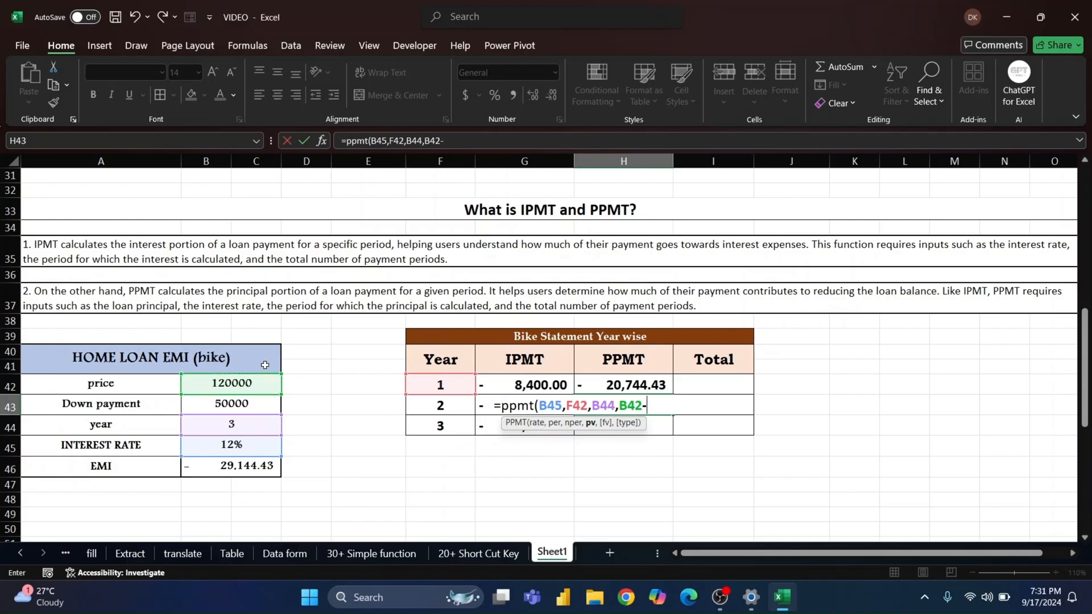
{"action": "left_click", "coordinate": [237, 404]}
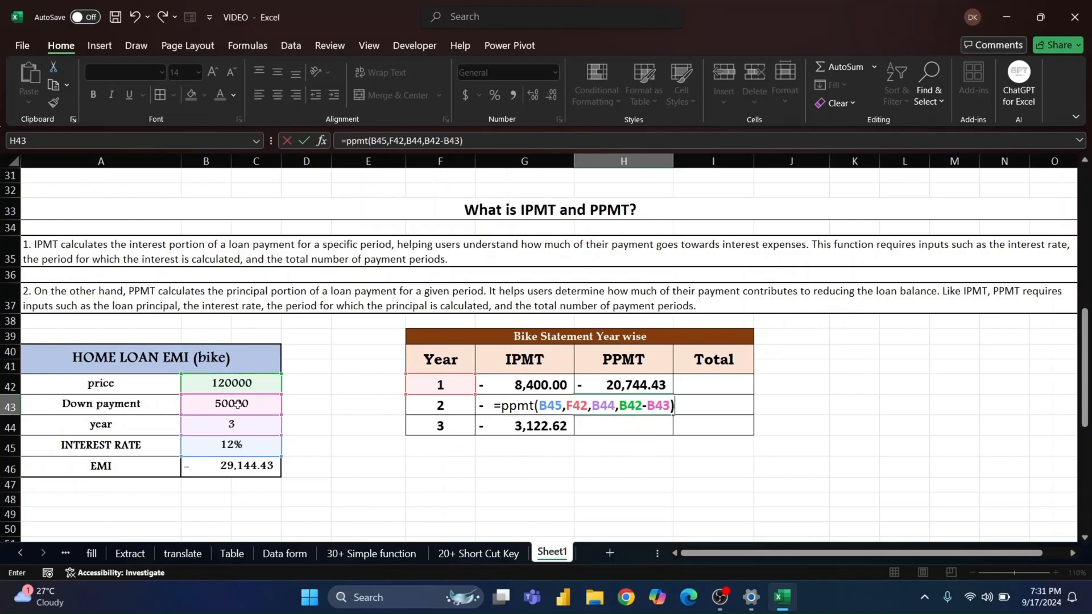
{"action": "key", "text": "Return"}
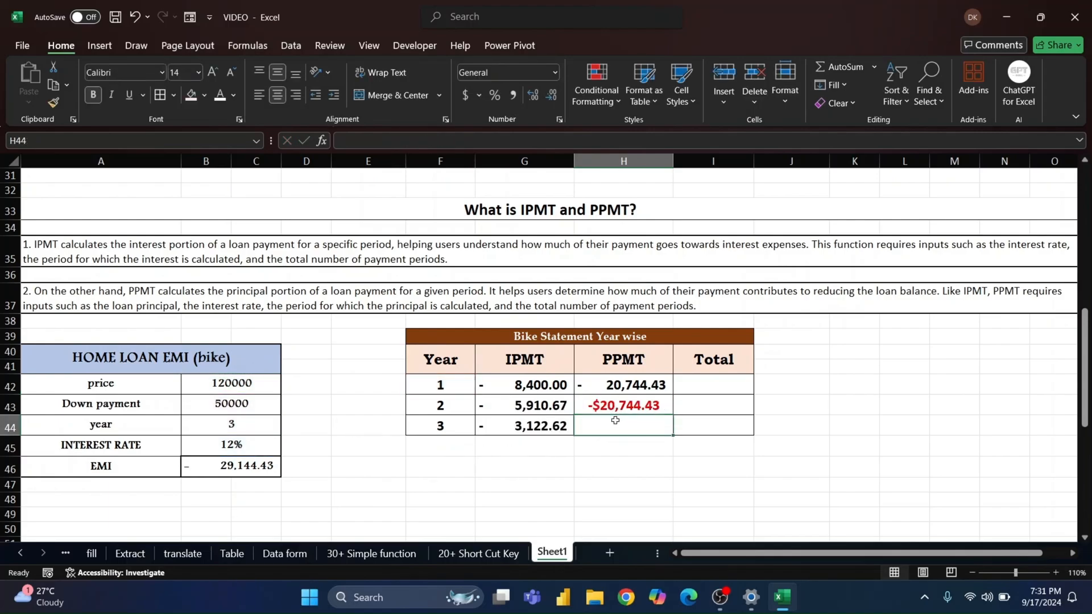
Calculate the year 3 principal in H44 with =PPMT(B45,F44,B44,B42-B43)
{"action": "type", "text": "=ppmt"}
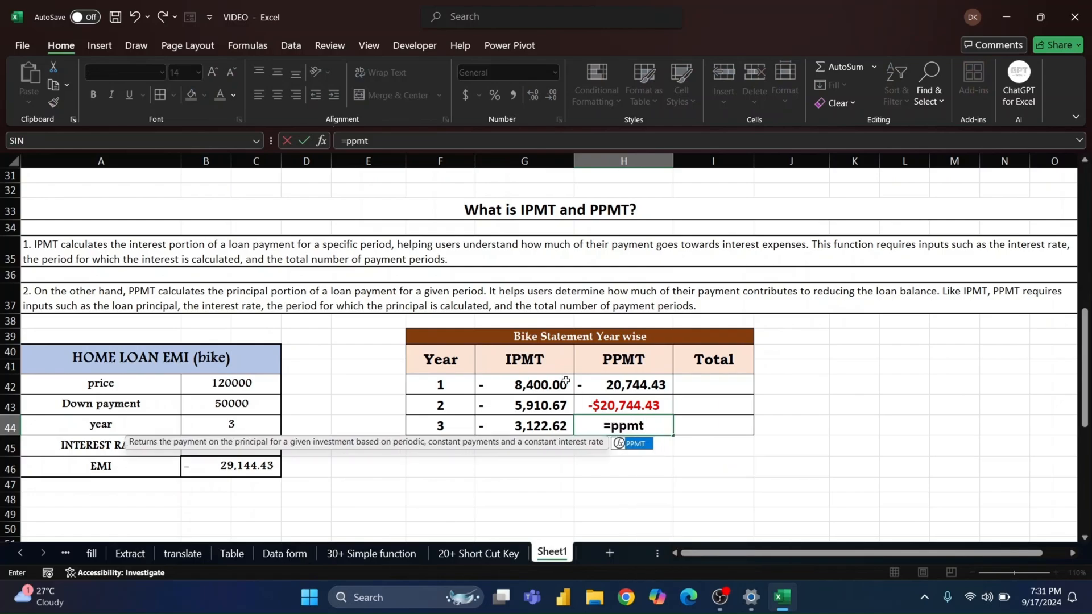
{"action": "key", "text": "Tab"}
{"action": "left_click", "coordinate": [224, 446]}
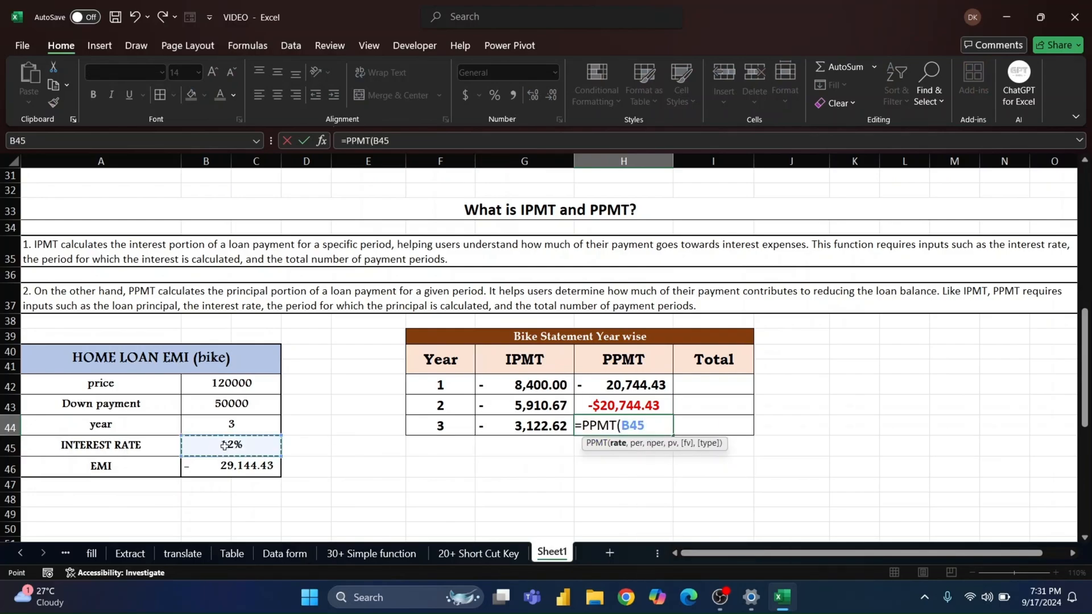
{"action": "type", "text": ","}
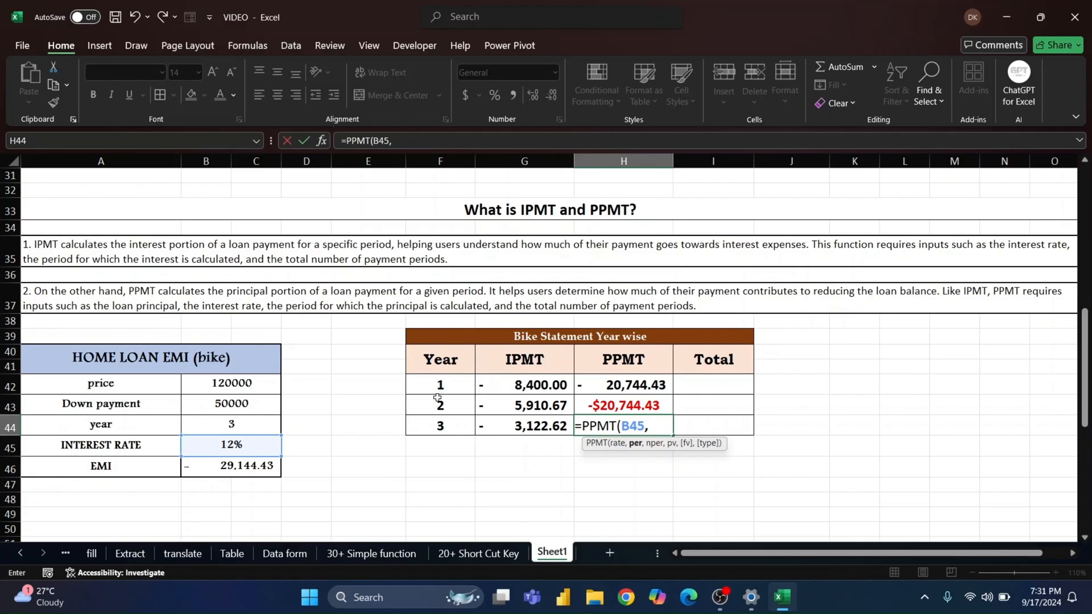
{"action": "left_click", "coordinate": [442, 422]}
{"action": "type", "text": ","}
{"action": "left_click", "coordinate": [246, 419]}
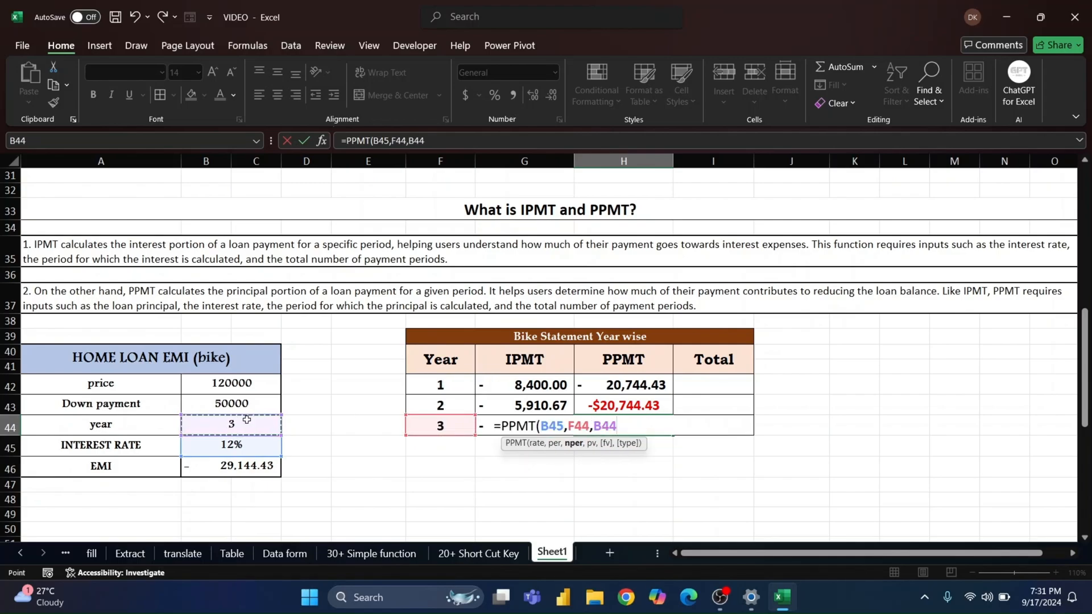
{"action": "type", "text": ","}
{"action": "left_click", "coordinate": [242, 384]}
{"action": "type", "text": "-"}
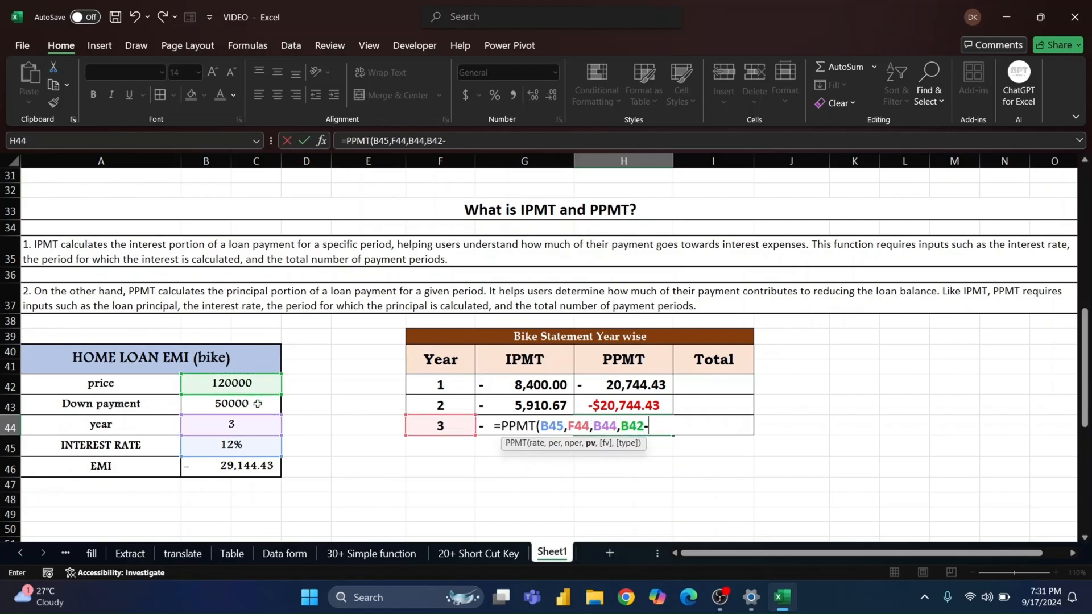
{"action": "left_click", "coordinate": [257, 404]}
{"action": "key", "text": "ctrl+Return"}
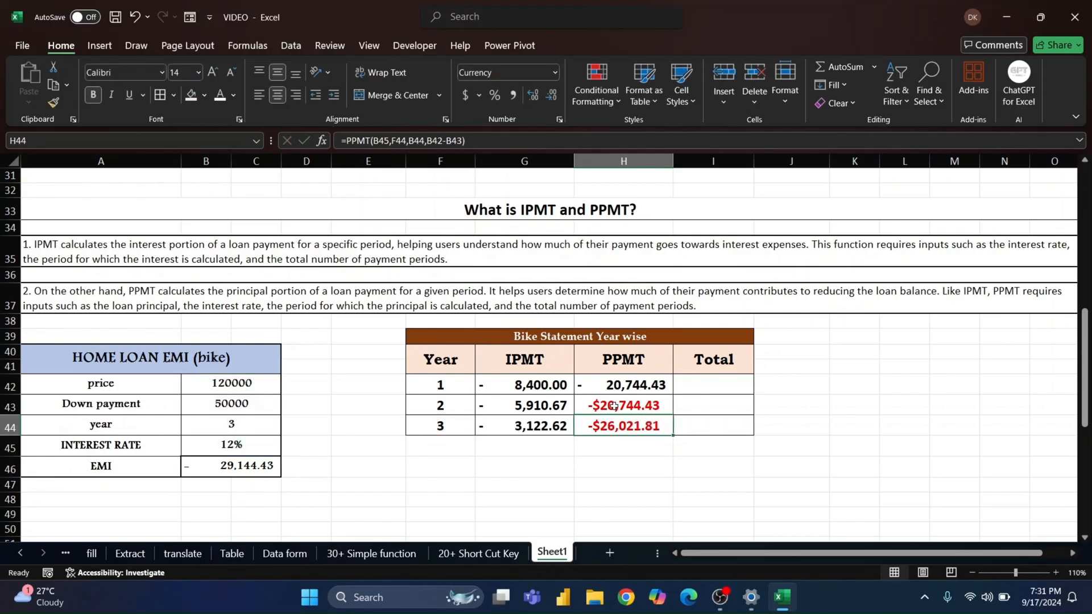
Apply the comma number style to the year 2 and 3 principal amounts in H43:H44
{"action": "left_click_drag", "start_coordinate": [613, 406], "coordinate": [620, 426]}
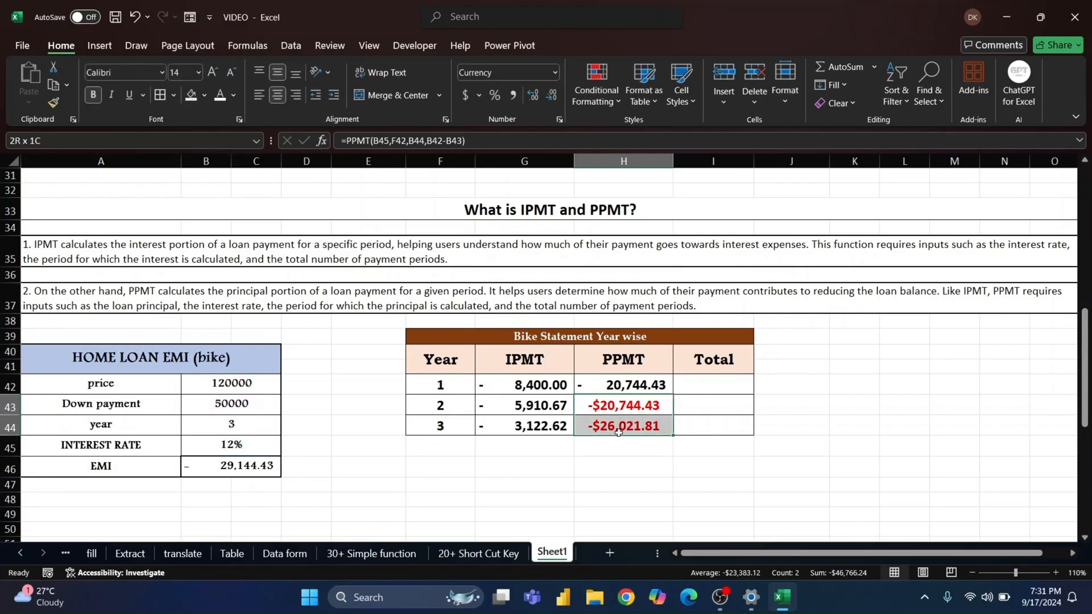
{"action": "left_click", "coordinate": [513, 95]}
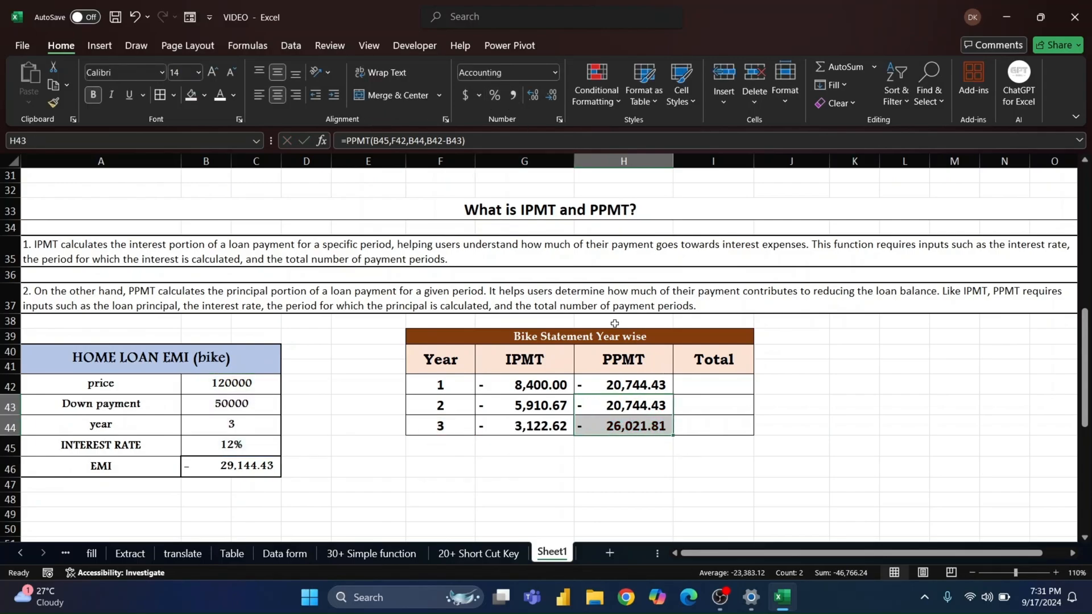
{"action": "left_click", "coordinate": [648, 427]}
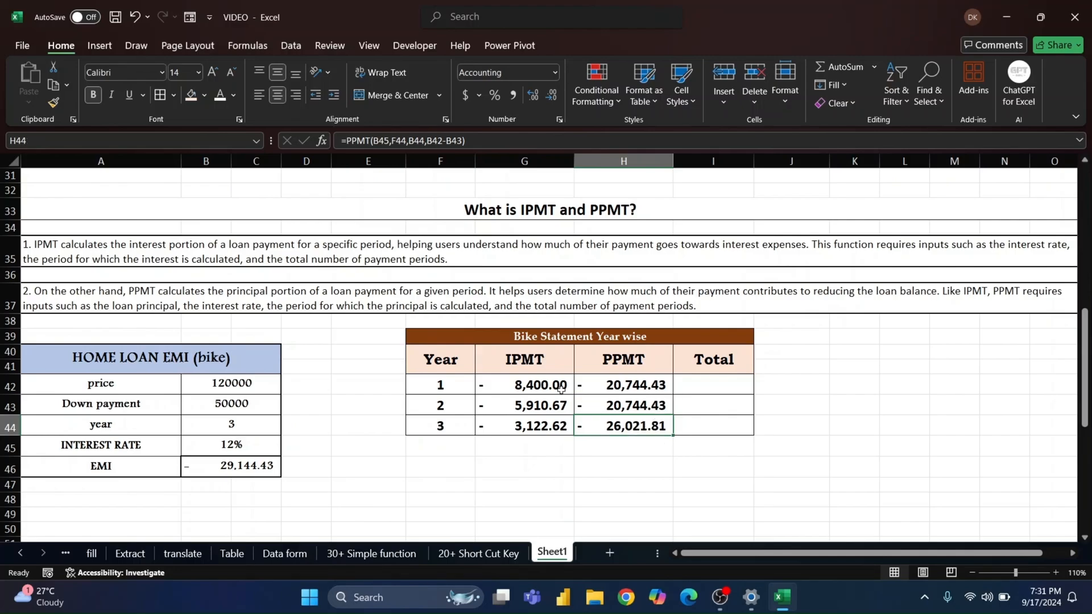
Total each year's interest and principal in I42:I44 of the bike statement by filling =SUM(G42:H42) down from I42
{"action": "left_click", "coordinate": [532, 385]}
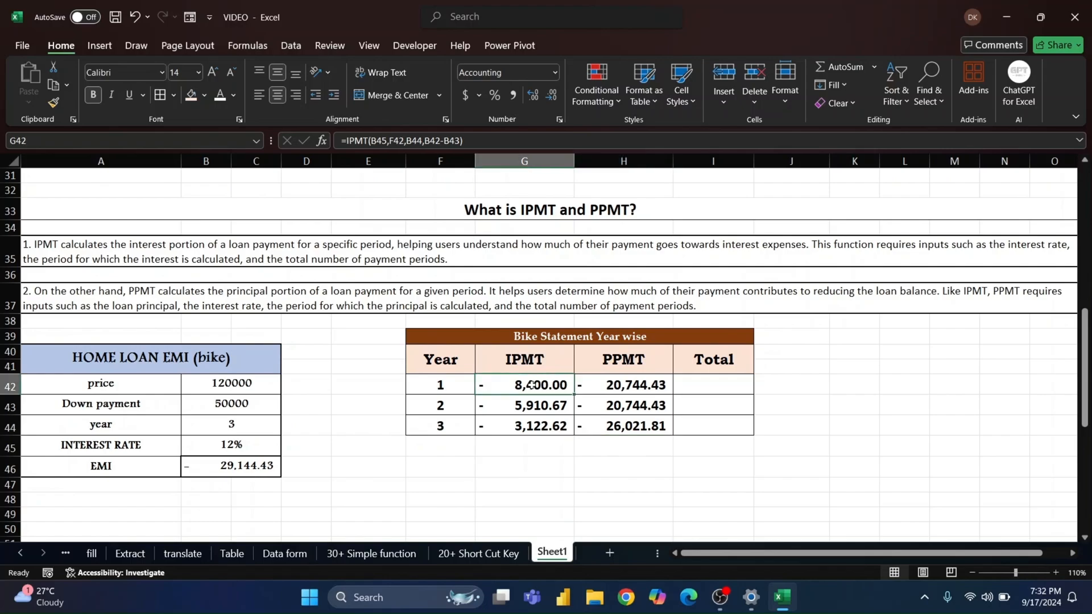
{"action": "left_click", "coordinate": [624, 389]}
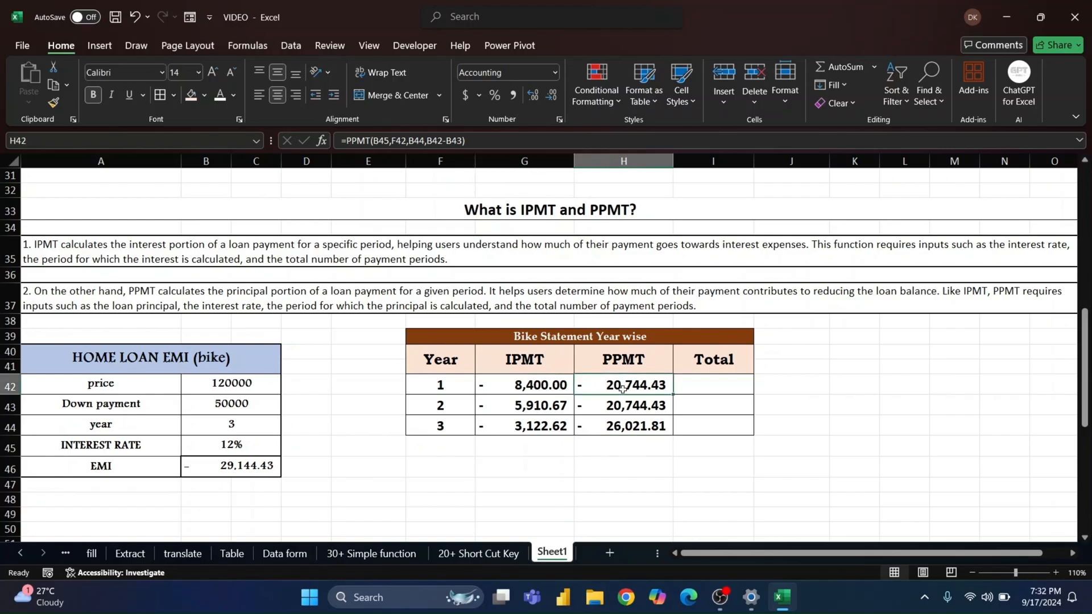
{"action": "left_click", "coordinate": [713, 380]}
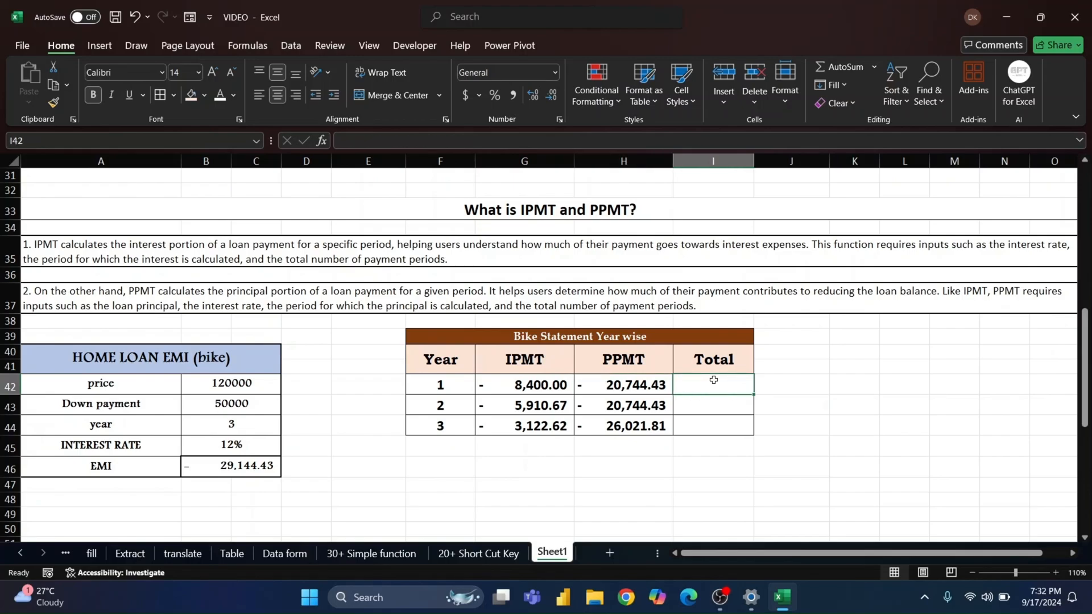
{"action": "left_click", "coordinate": [770, 381]}
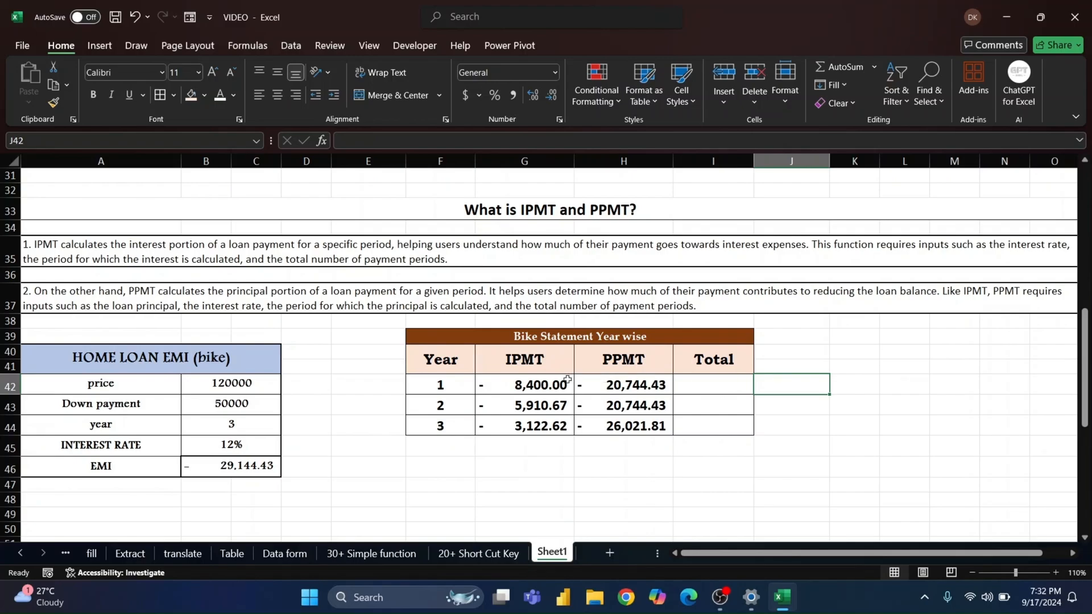
{"action": "left_click", "coordinate": [686, 383]}
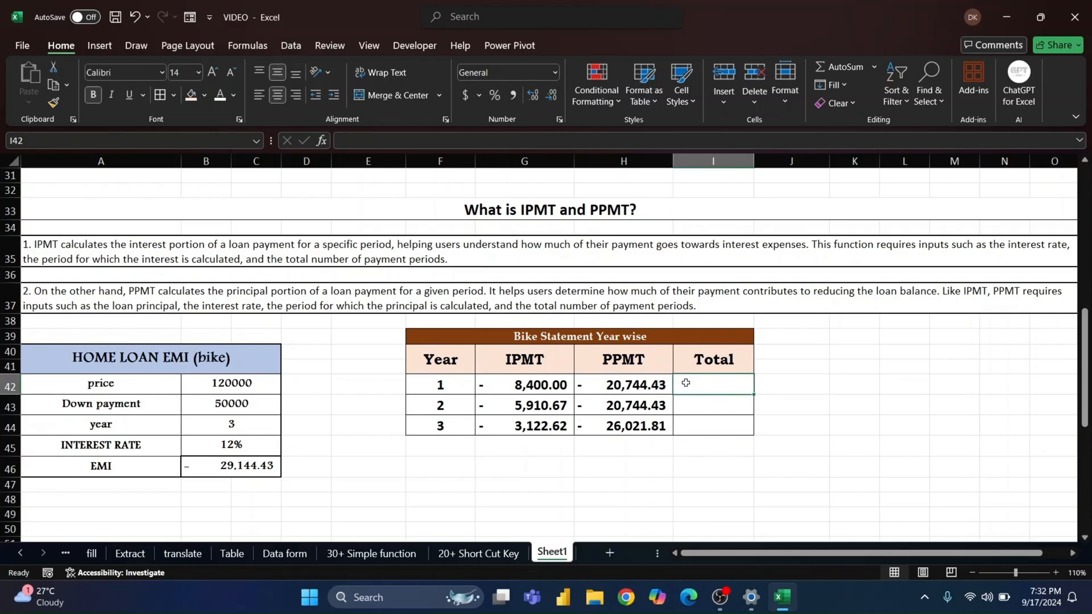
{"action": "key", "text": "alt+equal"}
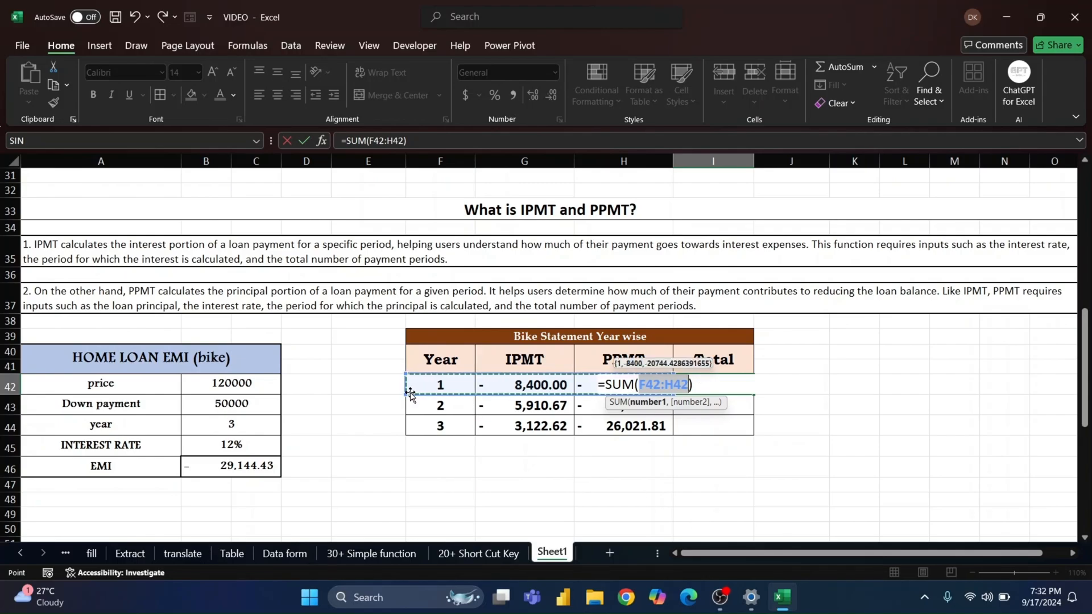
{"action": "left_click_drag", "start_coordinate": [407, 394], "coordinate": [481, 392]}
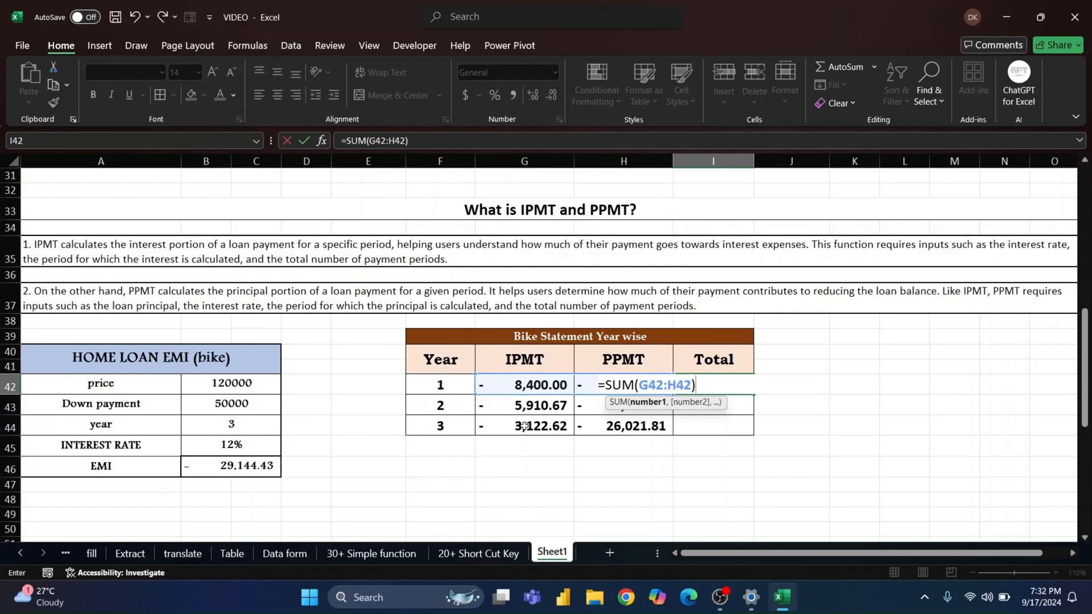
{"action": "key", "text": "ctrl+Return"}
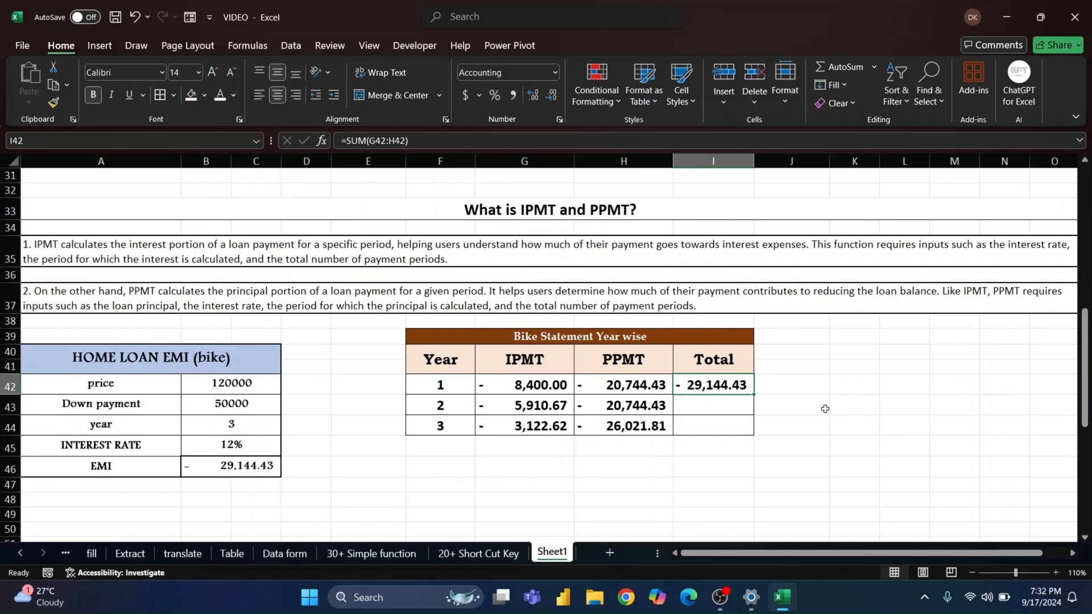
{"action": "left_click_drag", "start_coordinate": [754, 394], "coordinate": [762, 426]}
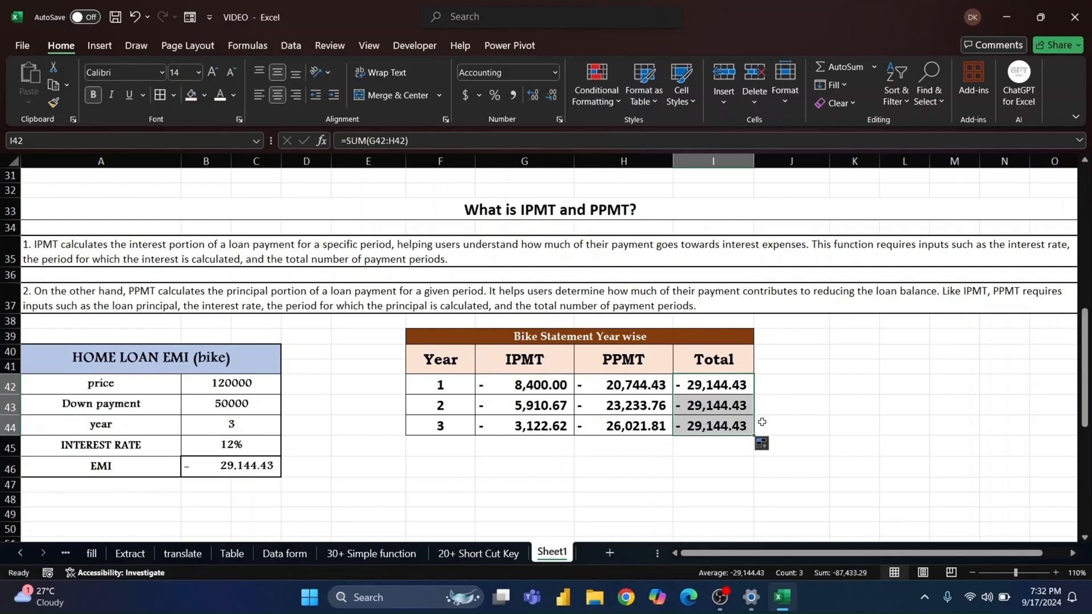
{"action": "left_click", "coordinate": [711, 453]}
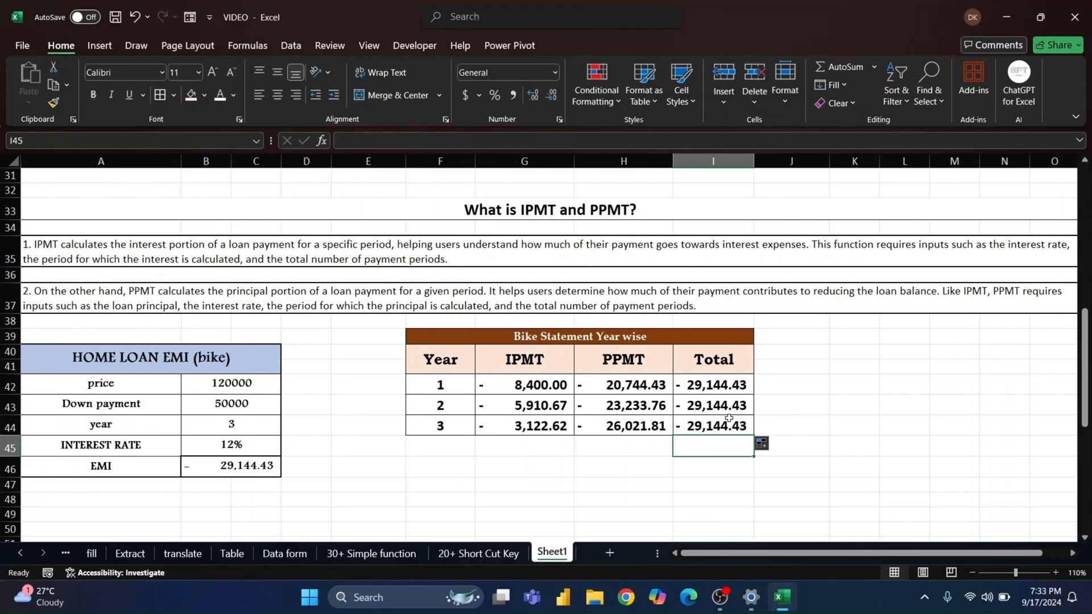
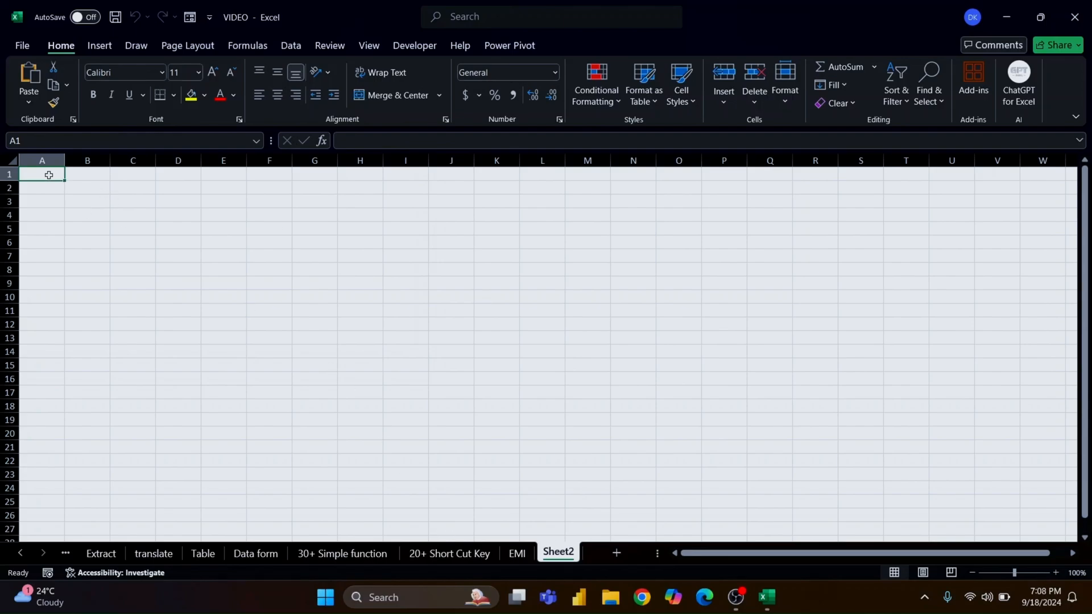
Merge and center A1:V2 on Sheet2 and enter the title "Price value Function"
{"action": "key", "text": "shift+Down"}
{"action": "key", "text": "shift+Right"}
{"action": "key", "text": "shift+Right"}
{"action": "key", "text": "shift+Right"}
{"action": "key", "text": "shift+Right"}
{"action": "key", "text": "shift+Right"}
{"action": "key", "text": "shift+Right"}
{"action": "key", "text": "shift+Right"}
{"action": "key", "text": "shift+Right"}
{"action": "key", "text": "shift+Right"}
{"action": "key", "text": "shift+Right"}
{"action": "key", "text": "shift+Right"}
{"action": "key", "text": "shift+Right"}
{"action": "key", "text": "shift+Right"}
{"action": "key", "text": "shift+Right"}
{"action": "key", "text": "shift+Right"}
{"action": "key", "text": "shift+Right"}
{"action": "key", "text": "shift+Right"}
{"action": "key", "text": "shift+Right"}
{"action": "key", "text": "shift+Right"}
{"action": "key", "text": "shift+Right"}
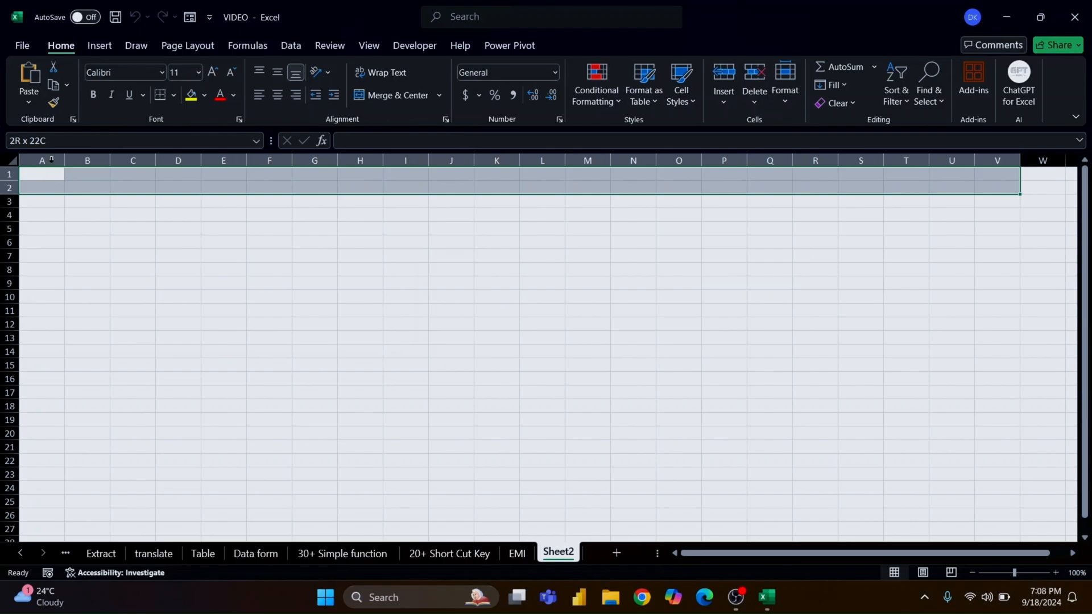
{"action": "left_click", "coordinate": [393, 95]}
{"action": "type", "text": "P"}
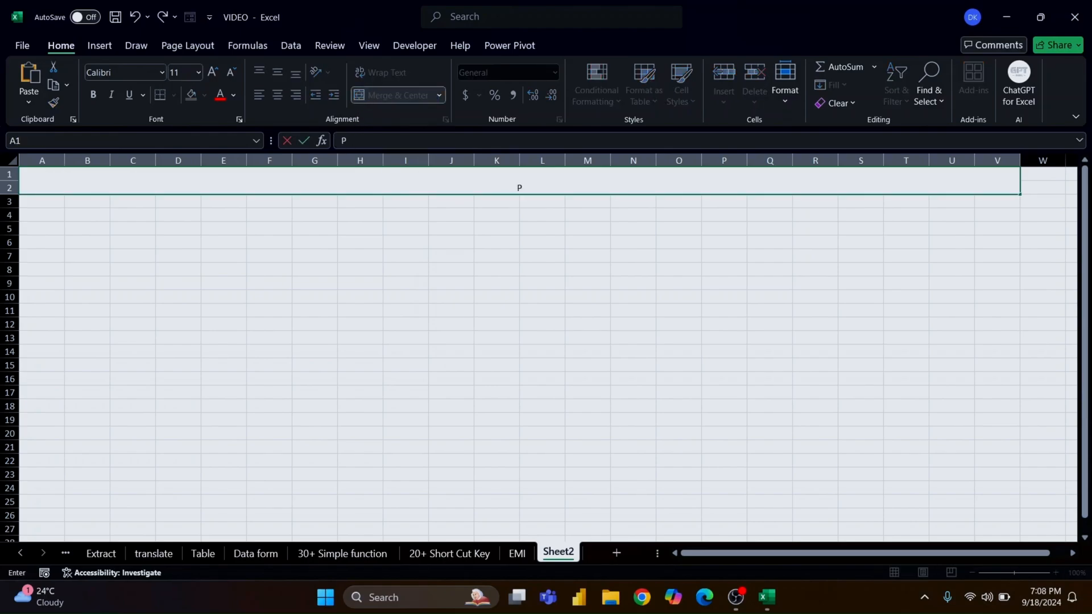
{"action": "type", "text": "rice value Function"}
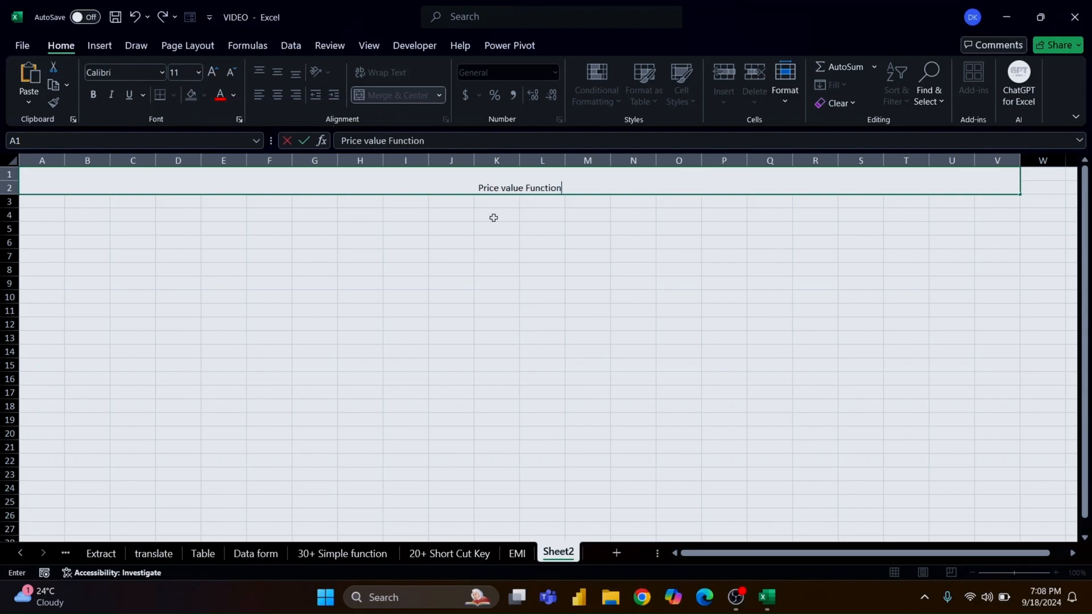
{"action": "left_click", "coordinate": [493, 218]}
Middle-align the merged title and set its font to Bodoni MT at size 20
{"action": "left_click", "coordinate": [481, 185]}
{"action": "left_click", "coordinate": [277, 72]}
{"action": "left_click", "coordinate": [213, 71]}
{"action": "left_click", "coordinate": [212, 72]}
{"action": "left_click", "coordinate": [213, 71]}
{"action": "left_click", "coordinate": [213, 72]}
{"action": "left_click", "coordinate": [213, 72]}
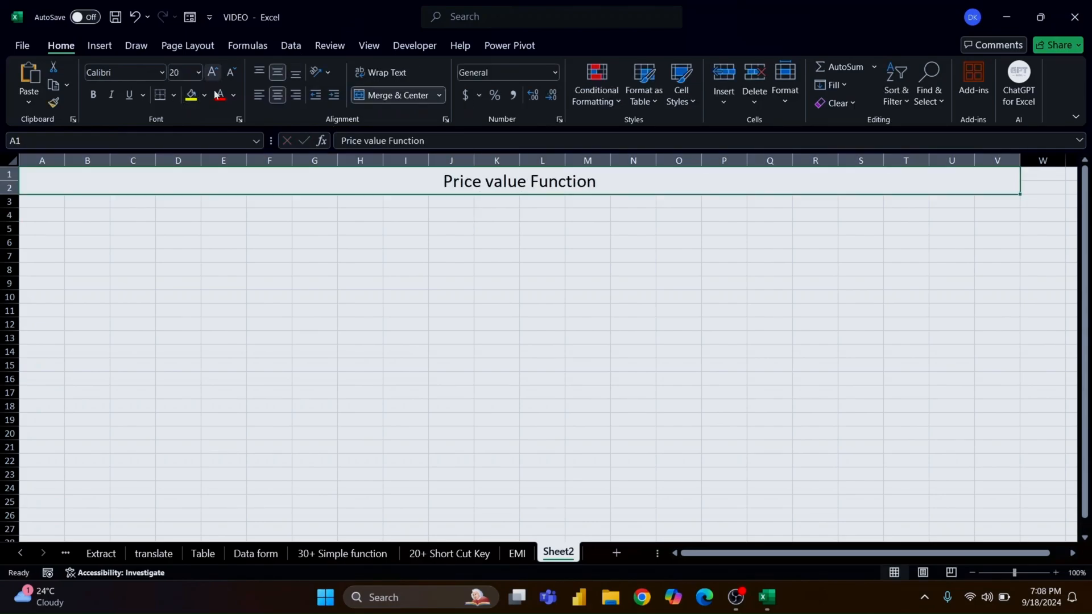
{"action": "left_click", "coordinate": [162, 73]}
{"action": "left_click", "coordinate": [149, 211]}
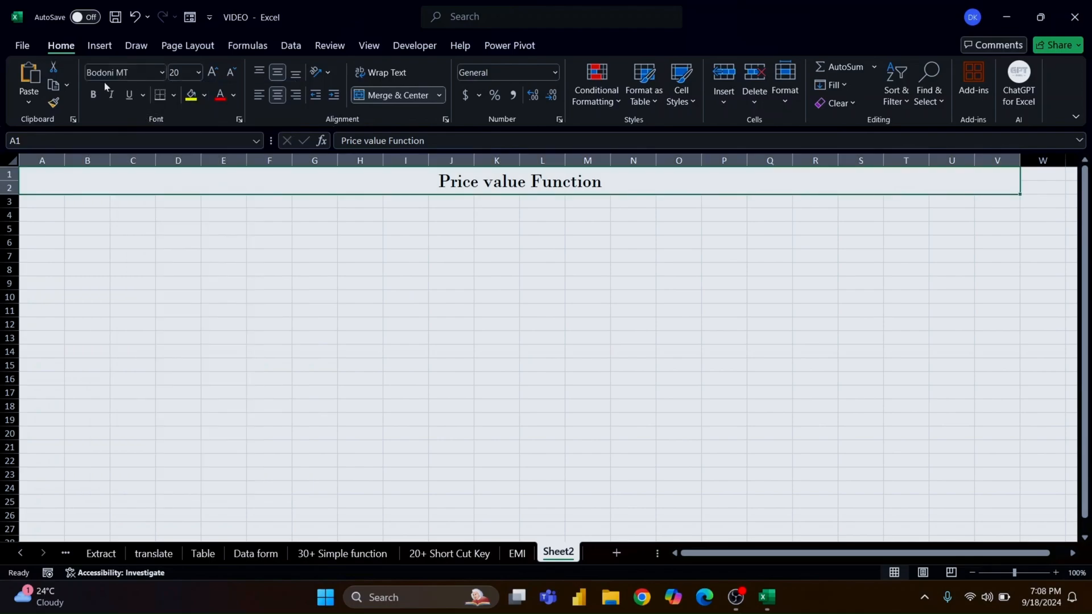
Make the title bold and fill its cell with the standard orange color
{"action": "left_click", "coordinate": [204, 95]}
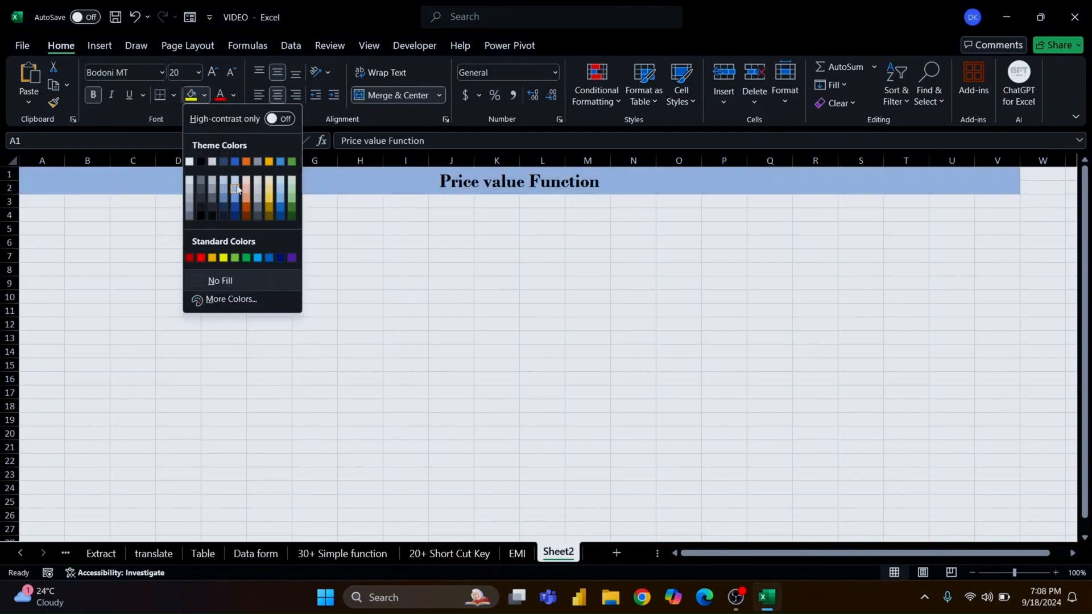
{"action": "left_click", "coordinate": [230, 196]}
{"action": "left_click", "coordinate": [205, 95]}
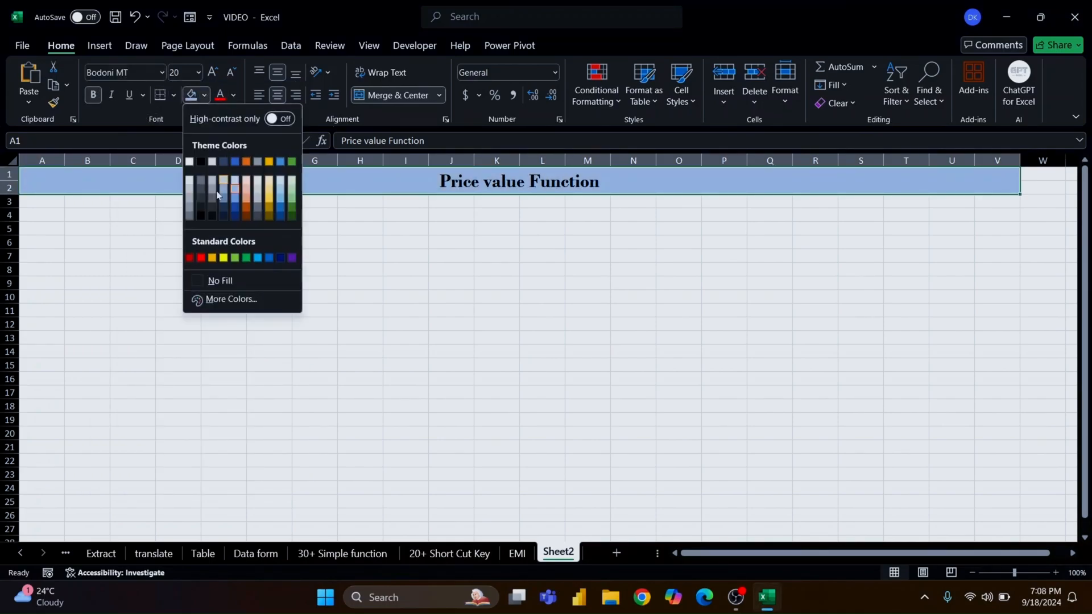
{"action": "left_click", "coordinate": [212, 265]}
Widen columns T and S so the title band extends across the visible sheet
{"action": "left_click", "coordinate": [133, 160]}
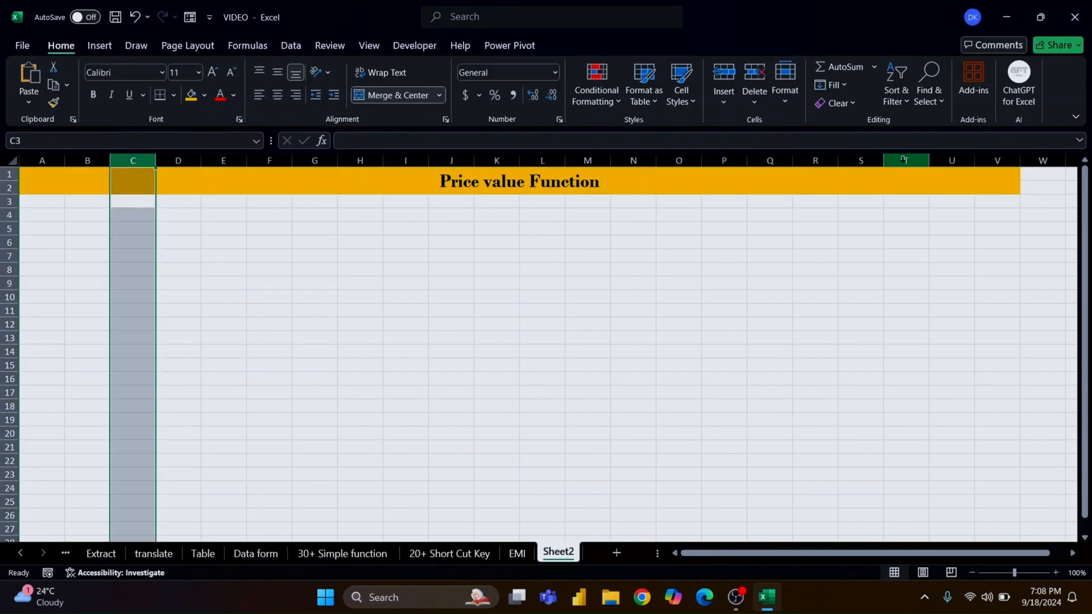
{"action": "left_click", "coordinate": [922, 160]}
{"action": "left_click_drag", "start_coordinate": [922, 159], "coordinate": [959, 160]}
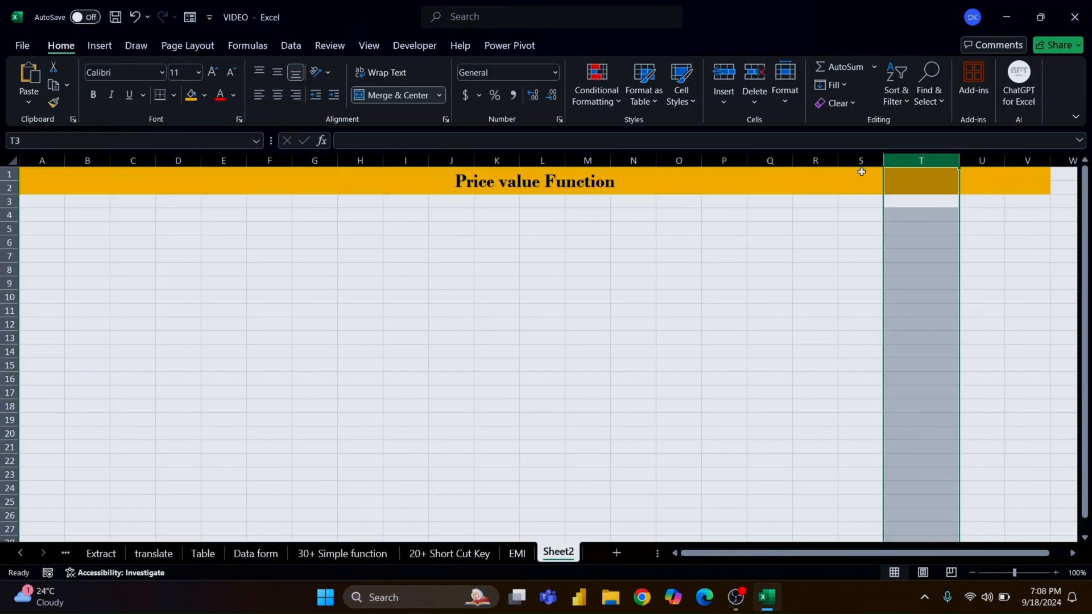
{"action": "left_click", "coordinate": [870, 161]}
{"action": "left_click_drag", "start_coordinate": [882, 159], "coordinate": [910, 159]}
{"action": "left_click", "coordinate": [816, 243]}
Add a dark border to the merged title cell
{"action": "left_click", "coordinate": [395, 183]}
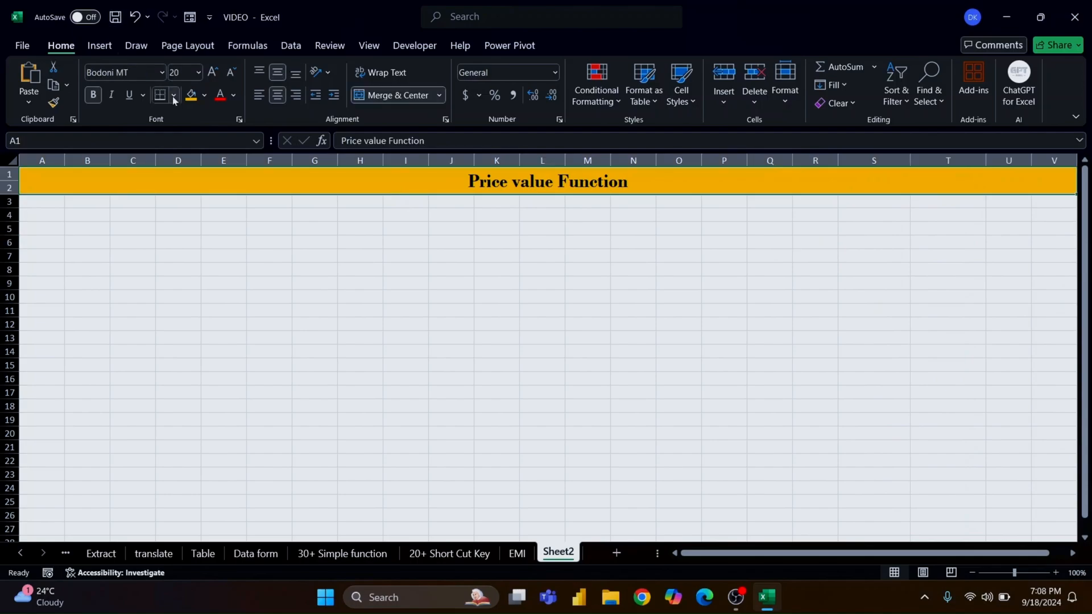
{"action": "left_click", "coordinate": [174, 95]}
{"action": "left_click", "coordinate": [192, 279]}
{"action": "left_click", "coordinate": [342, 262]}
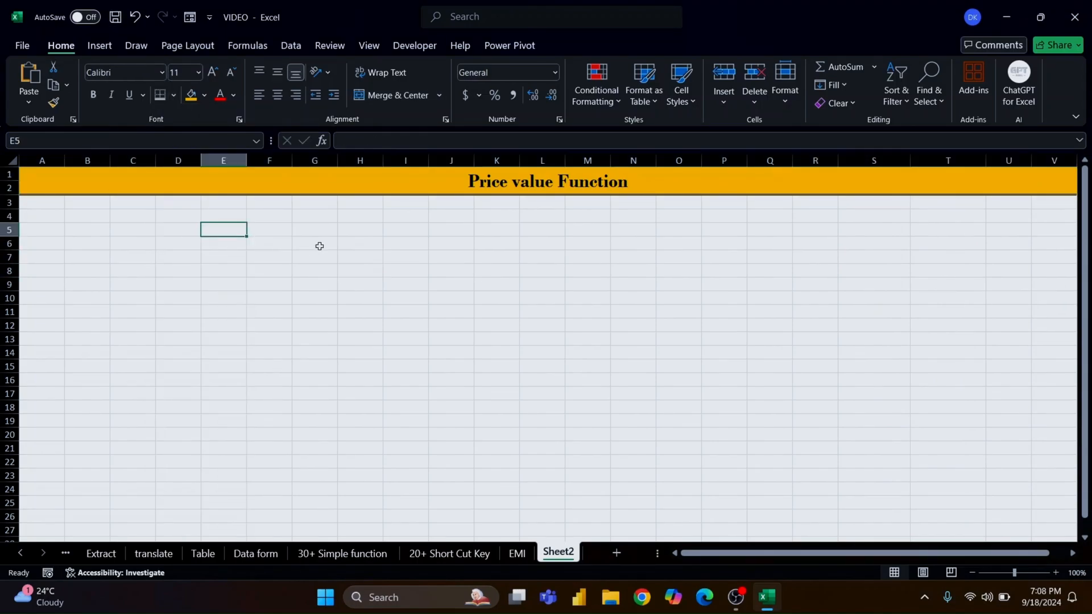
Enter the header EMI in G6 with 500 below it, and the header MONTH in H6 with 60 below it
{"action": "left_click", "coordinate": [317, 244]}
{"action": "type", "text": "EMI"}
{"action": "key", "text": "Return"}
{"action": "type", "text": "5000"}
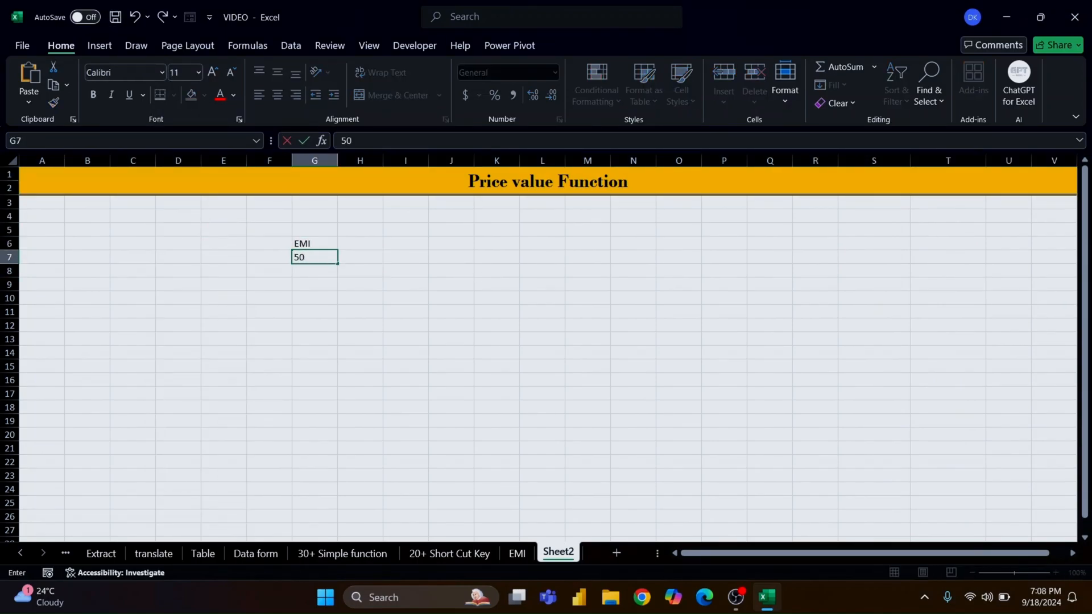
{"action": "key", "text": "BackSpace"}
{"action": "left_click", "coordinate": [359, 241]}
{"action": "type", "text": "M"}
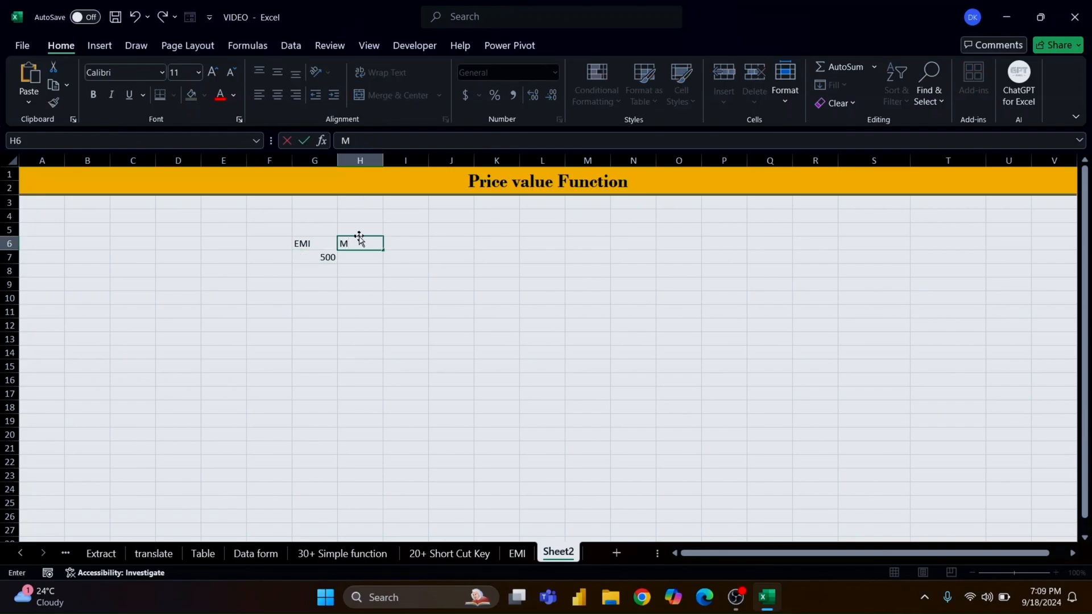
{"action": "type", "text": "ONTH"}
{"action": "key", "text": "Return"}
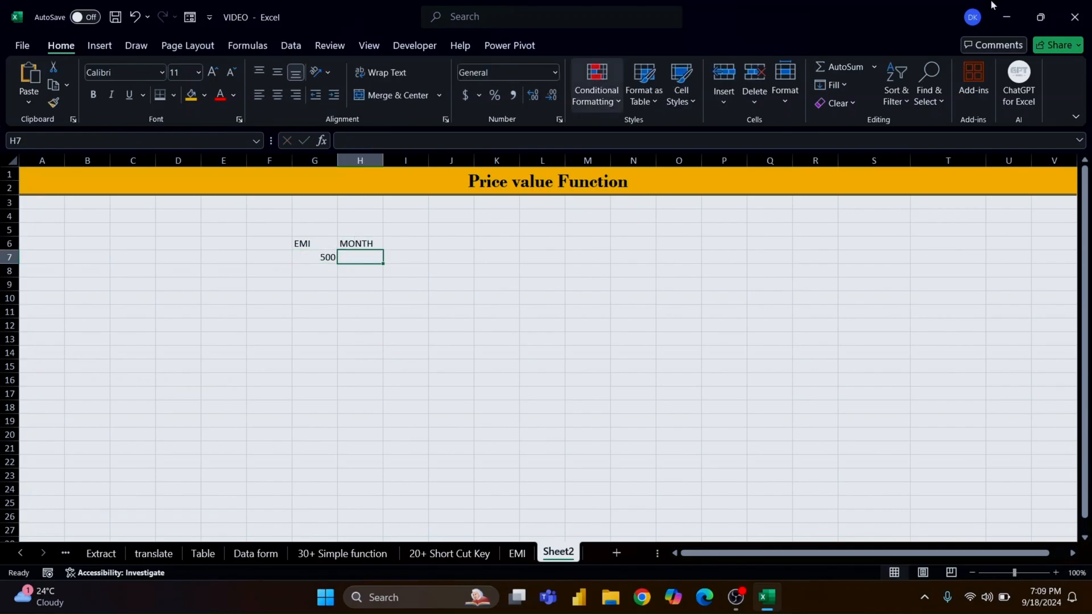
{"action": "type", "text": "60"}
Enter the header INTEREST RATE in I6 and the value 9% in I7
{"action": "key", "text": "Right"}
{"action": "key", "text": "Up"}
{"action": "type", "text": "INTE"}
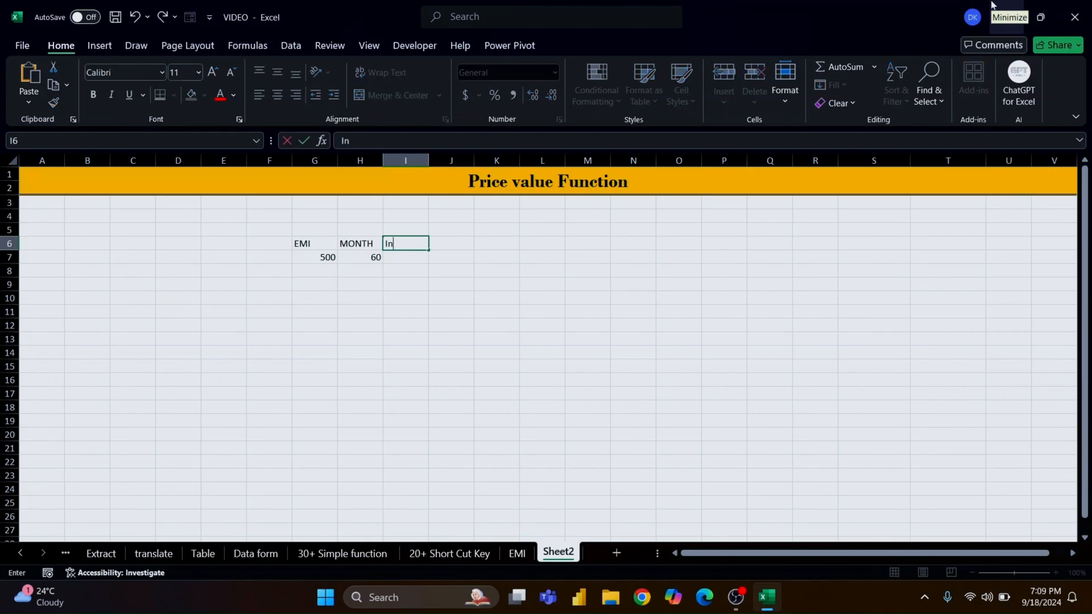
{"action": "key", "text": "BackSpace"}
{"action": "key", "text": "BackSpace"}
{"action": "key", "text": "BackSpace"}
{"action": "key", "text": "BackSpace"}
{"action": "type", "text": "INTEREST RATE"}
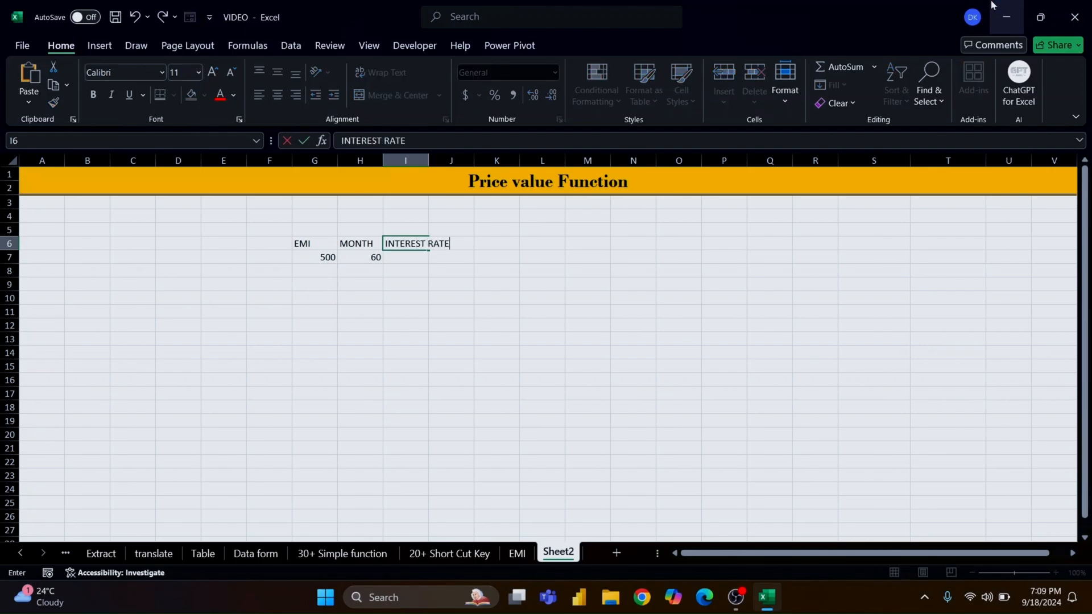
{"action": "key", "text": "Return"}
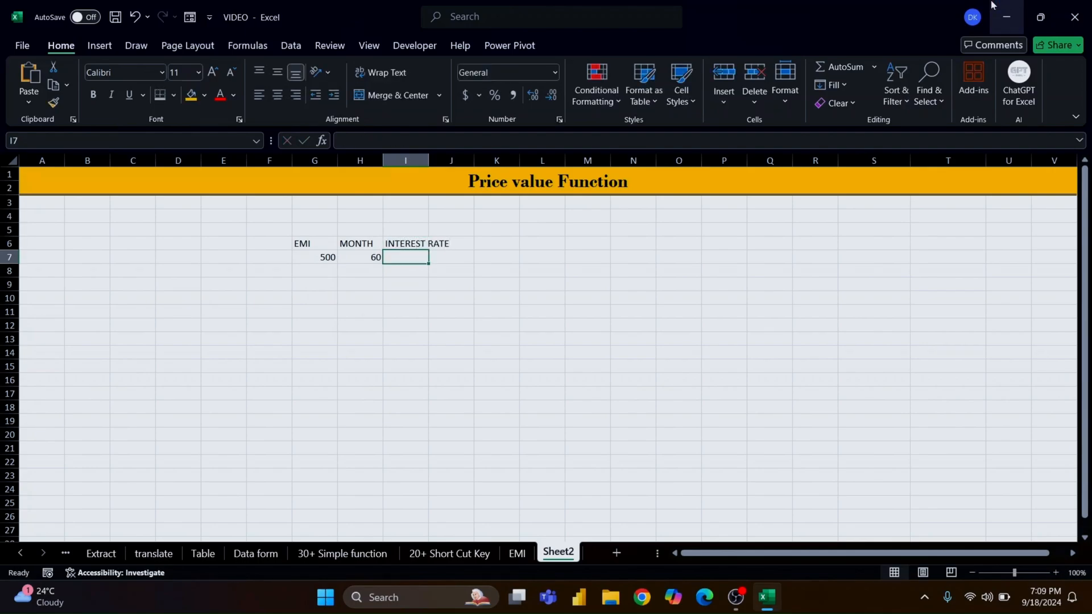
{"action": "type", "text": "9%"}
{"action": "key", "text": "Return"}
Label the first two data rows Q1. and Q2. in F7 and F8
{"action": "key", "text": "Left"}
{"action": "key", "text": "Left"}
{"action": "key", "text": "Left"}
{"action": "key", "text": "shift+Up"}
{"action": "key", "text": "Up"}
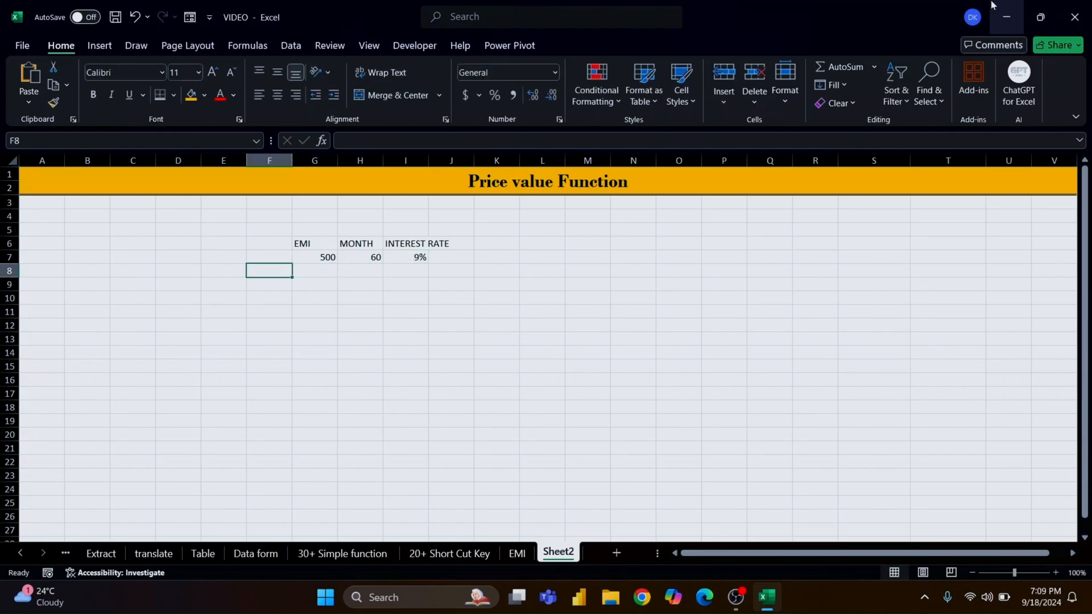
{"action": "type", "text": "Q1."}
{"action": "key", "text": "Return"}
{"action": "type", "text": "Q2."}
Fill the Q2. row with an EMI of 2500, 35 months and an interest rate of 8%
{"action": "key", "text": "Tab"}
{"action": "type", "text": "2500"}
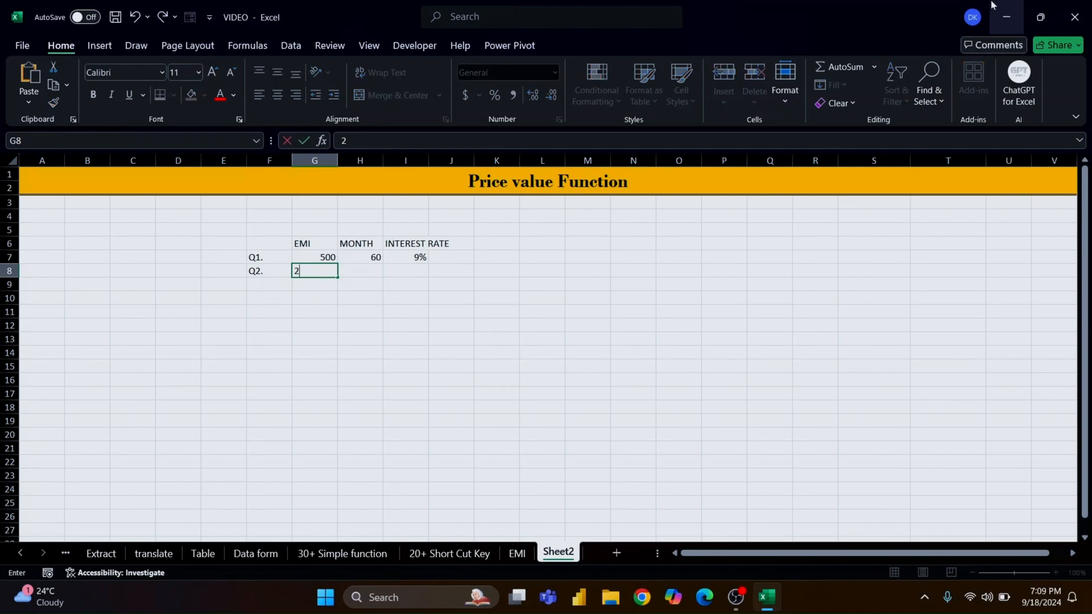
{"action": "key", "text": "Tab"}
{"action": "type", "text": "35"}
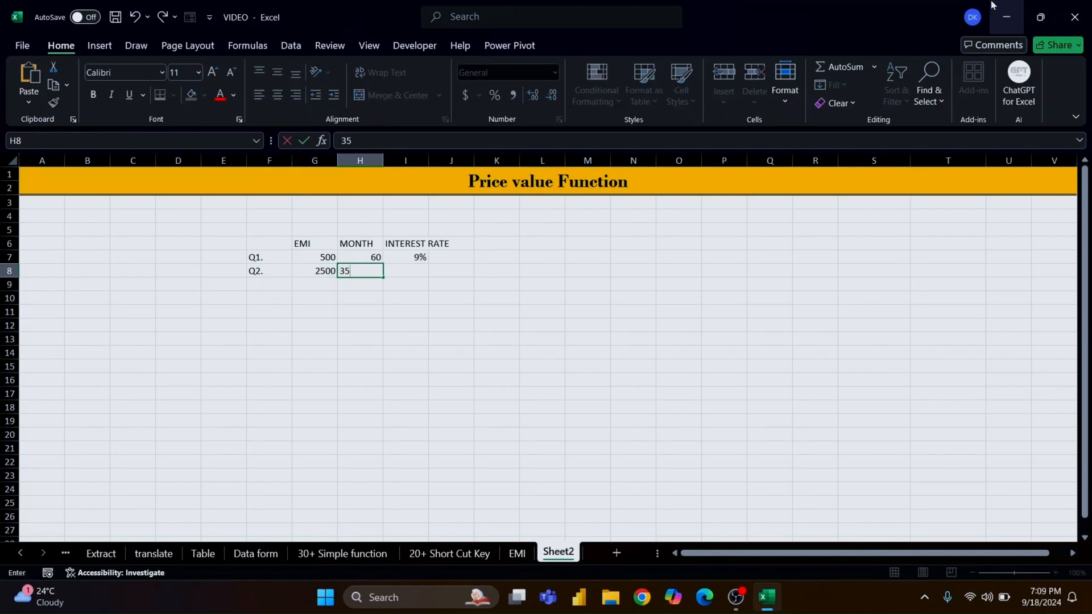
{"action": "key", "text": "Tab"}
{"action": "type", "text": "8%"}
Label the third data row Q3. in F9
{"action": "key", "text": "Down"}
{"action": "key", "text": "Left"}
{"action": "key", "text": "Left"}
{"action": "key", "text": "Left"}
{"action": "key", "text": "Left"}
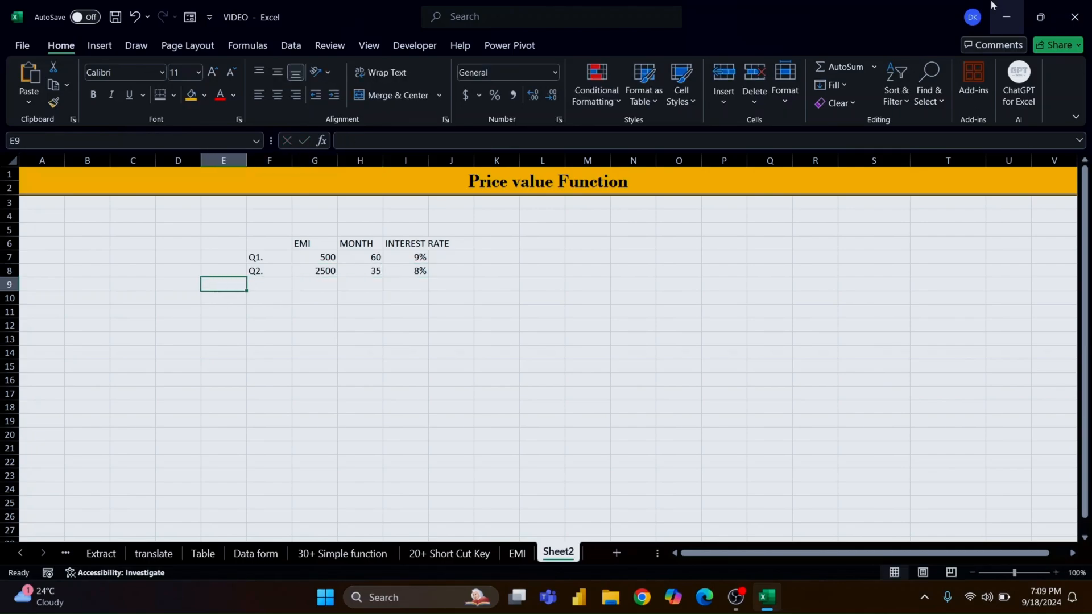
{"action": "key", "text": "Right"}
{"action": "type", "text": "Q"}
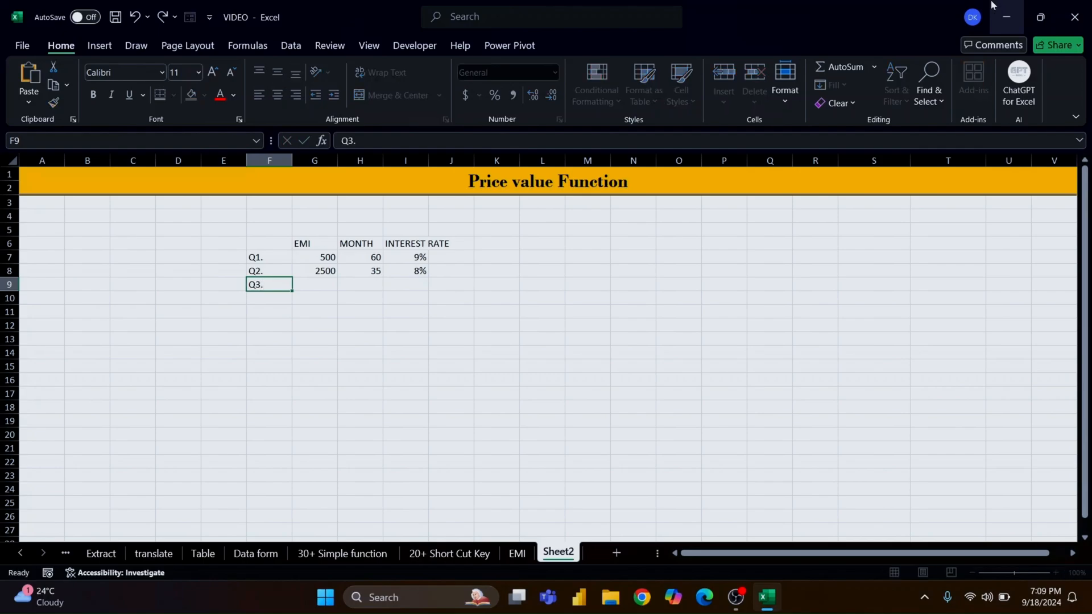
Fill the Q3. row with an EMI of 1250, 40 months and an interest rate of 11%
{"action": "key", "text": "Tab"}
{"action": "type", "text": "1250"}
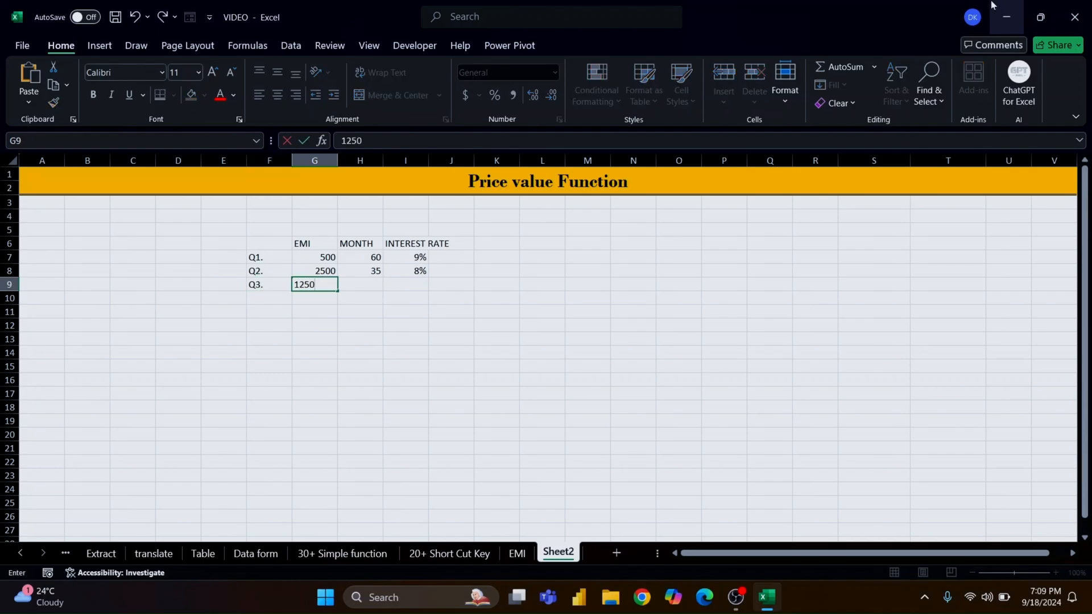
{"action": "key", "text": "Tab"}
{"action": "type", "text": "4"}
{"action": "type", "text": "0"}
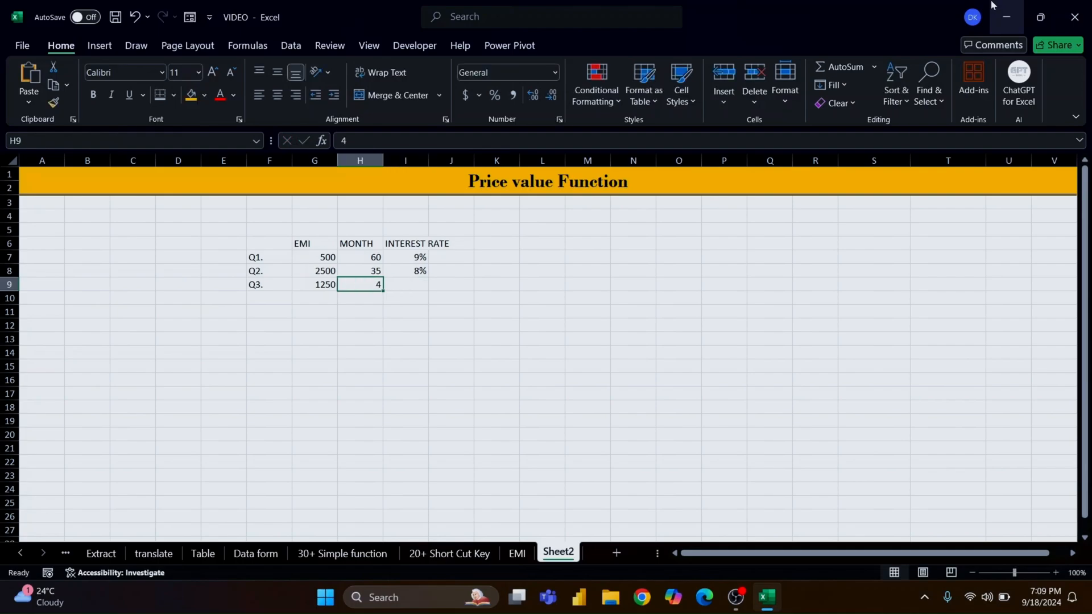
{"action": "key", "text": "Tab"}
{"action": "type", "text": "11%"}
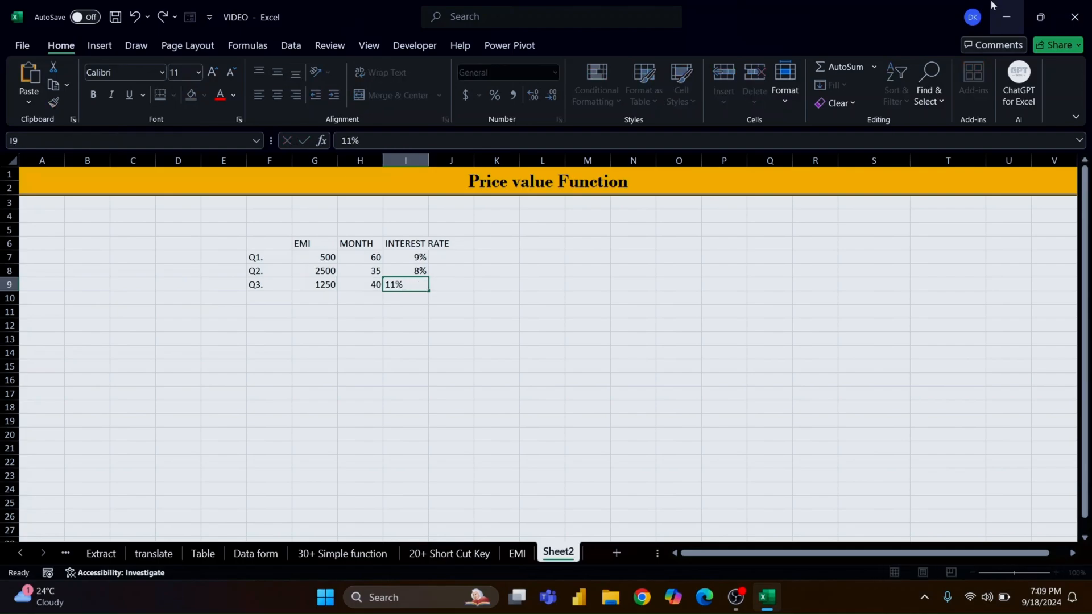
{"action": "key", "text": "Tab"}
Enter the header Price value (Loan) in J6
{"action": "key", "text": "Up"}
{"action": "key", "text": "Up"}
{"action": "key", "text": "Up"}
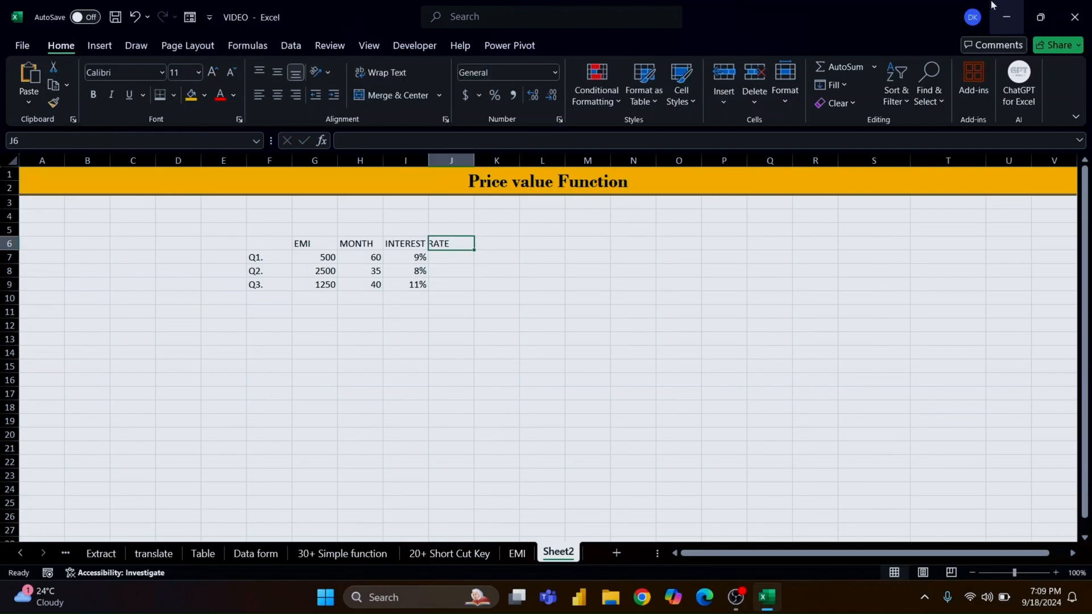
{"action": "type", "text": "Price val"}
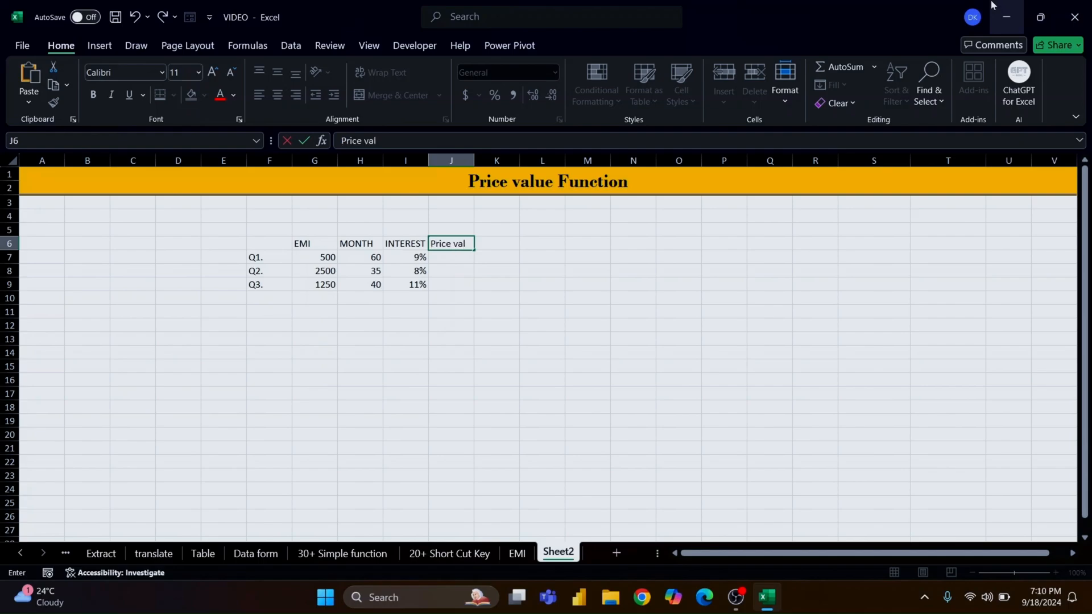
{"action": "type", "text": "ue (L"}
{"action": "key", "text": "BackSpace"}
{"action": "key", "text": "BackSpace"}
{"action": "key", "text": "BackSpace"}
{"action": "type", "text": "(Loan)"}
{"action": "key", "text": "ctrl+Return"}
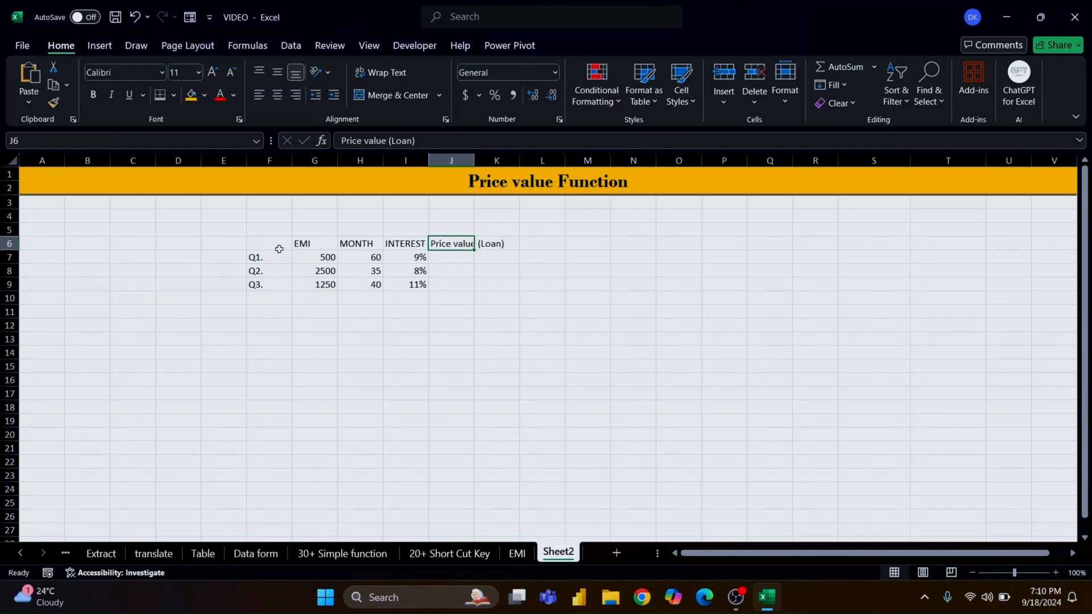
Apply all borders to the table range F6:J9
{"action": "left_click_drag", "start_coordinate": [279, 249], "coordinate": [469, 285]}
{"action": "left_click", "coordinate": [173, 95]}
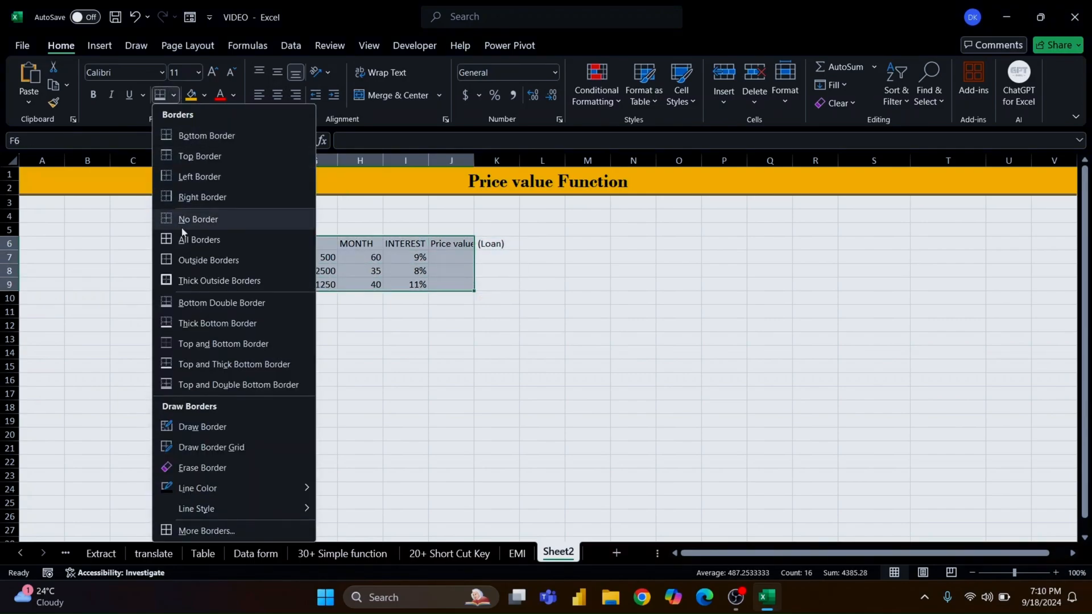
{"action": "left_click", "coordinate": [186, 239]}
Fit columns F to J to their contents, and widen the EMI column beyond its text
{"action": "left_click_drag", "start_coordinate": [268, 161], "coordinate": [449, 163]}
{"action": "double_click", "coordinate": [429, 161]}
{"action": "left_click", "coordinate": [435, 245]}
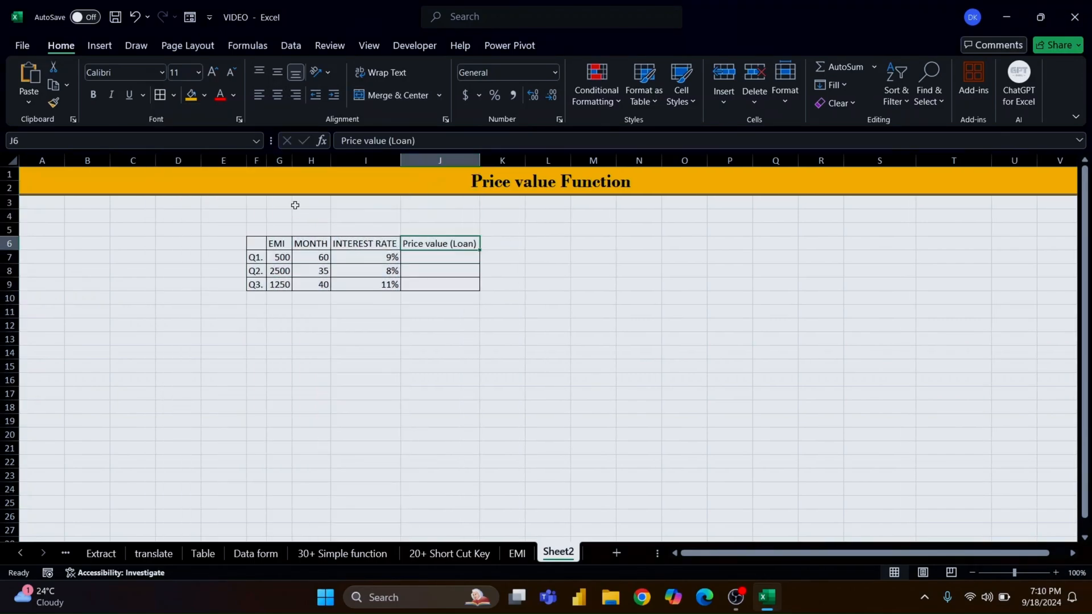
{"action": "left_click", "coordinate": [279, 161]}
{"action": "left_click_drag", "start_coordinate": [291, 161], "coordinate": [376, 161]}
{"action": "left_click", "coordinate": [348, 161]}
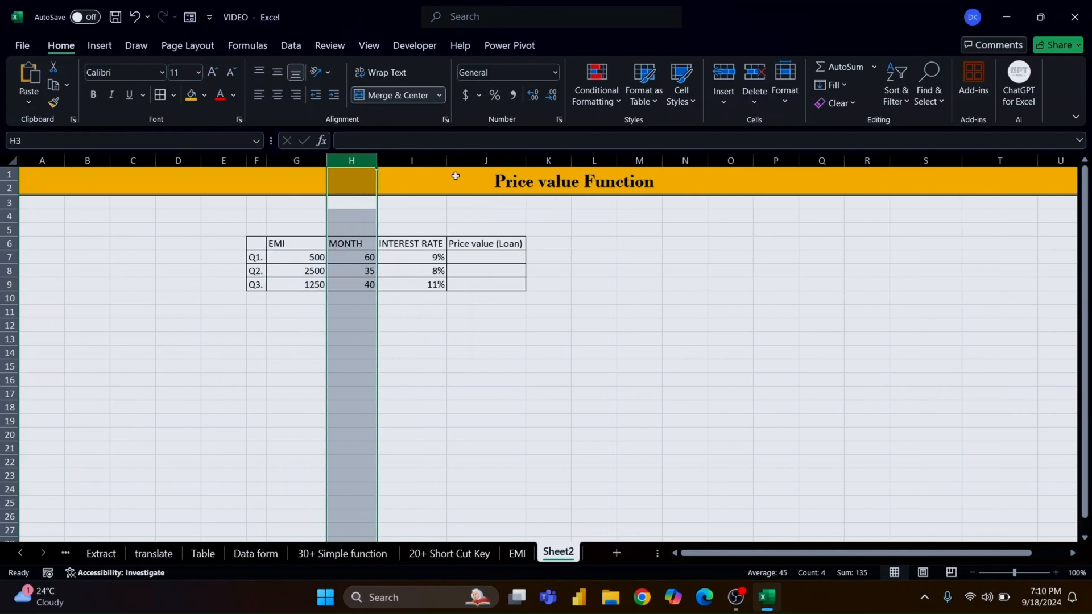
Make all text in the table range F6:J9 bold
{"action": "left_click", "coordinate": [484, 161]}
{"action": "left_click_drag", "start_coordinate": [260, 245], "coordinate": [474, 279]}
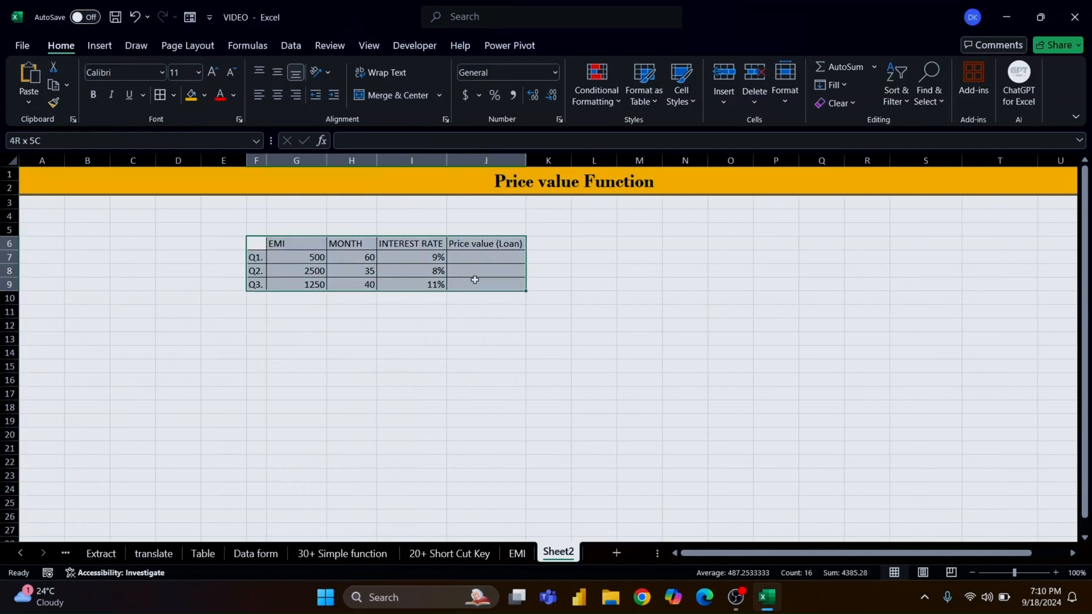
{"action": "left_click", "coordinate": [93, 94]}
Fill the header cells G6:J6 with a light orange shade, keeping the Calibri font
{"action": "left_click_drag", "start_coordinate": [279, 243], "coordinate": [486, 244]}
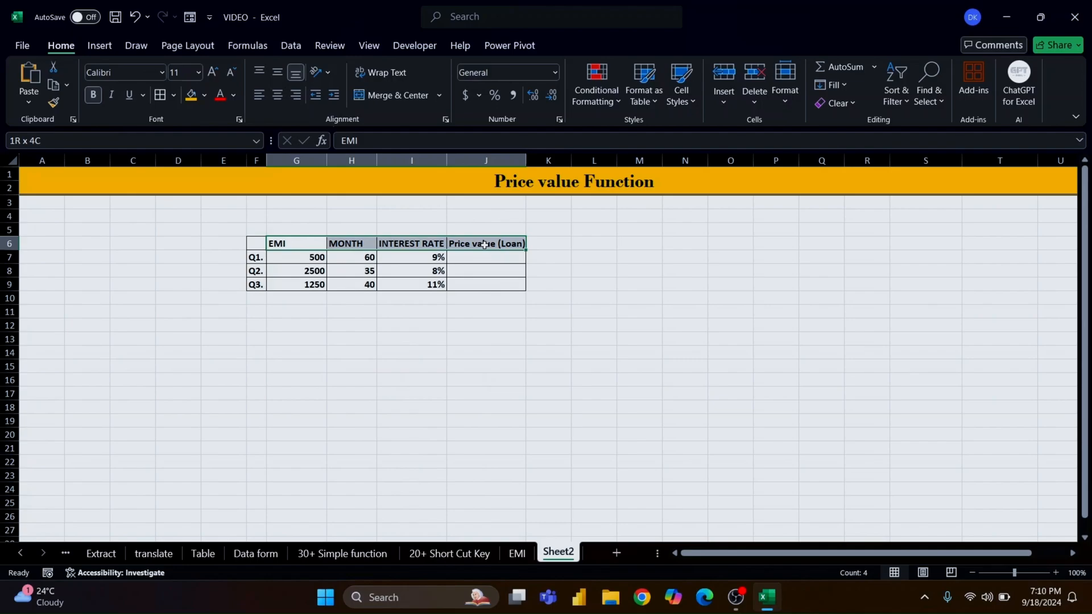
{"action": "left_click", "coordinate": [162, 72]}
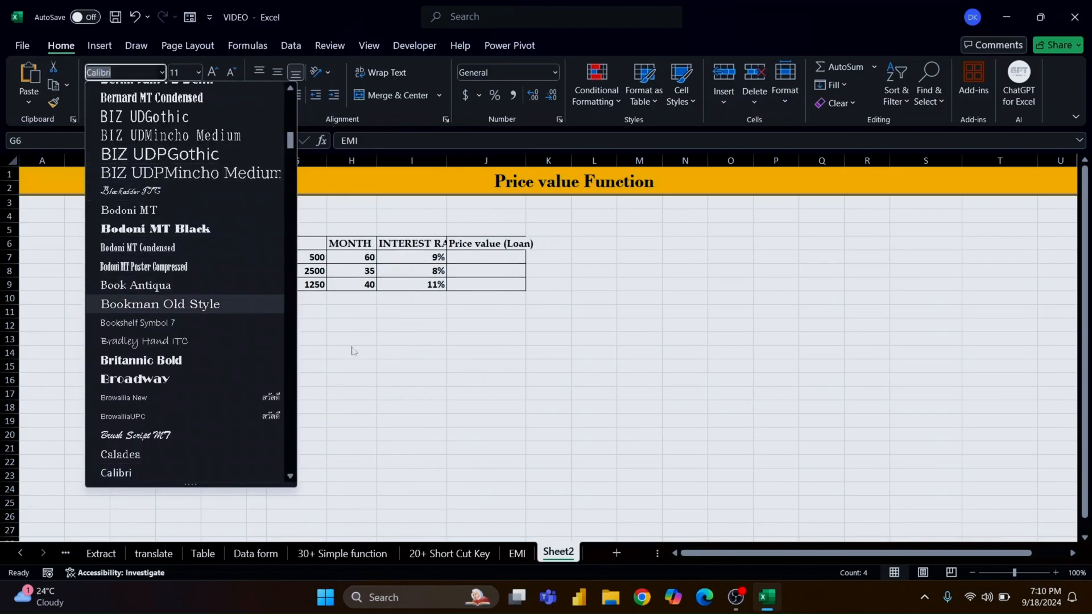
{"action": "key", "text": "Escape"}
{"action": "left_click", "coordinate": [203, 94]}
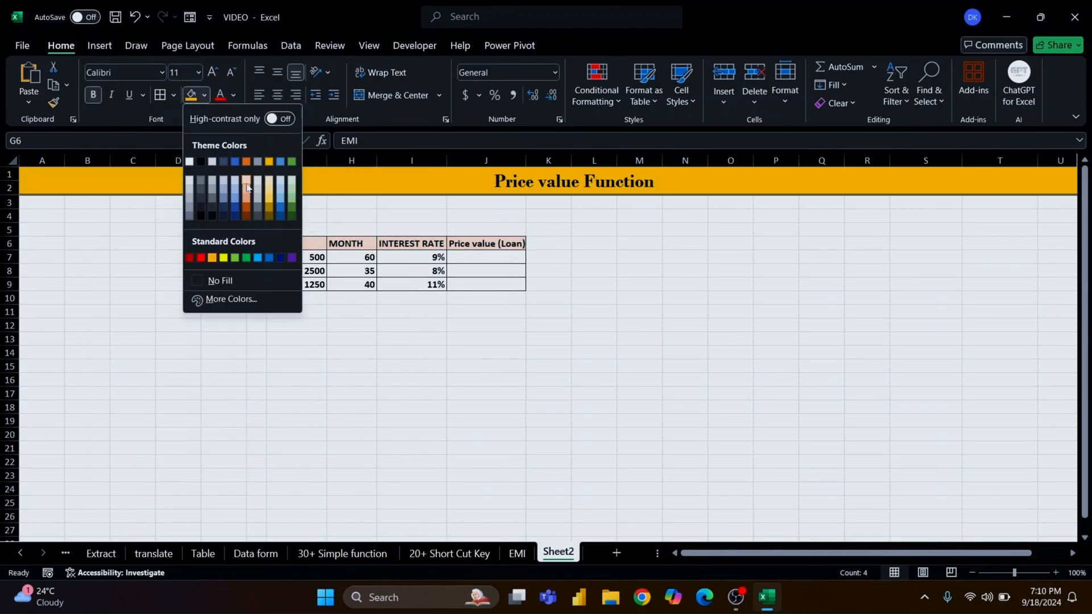
{"action": "left_click", "coordinate": [246, 187]}
Fill the question rows F7:J9 with a light blue shade
{"action": "left_click_drag", "start_coordinate": [256, 257], "coordinate": [515, 285]}
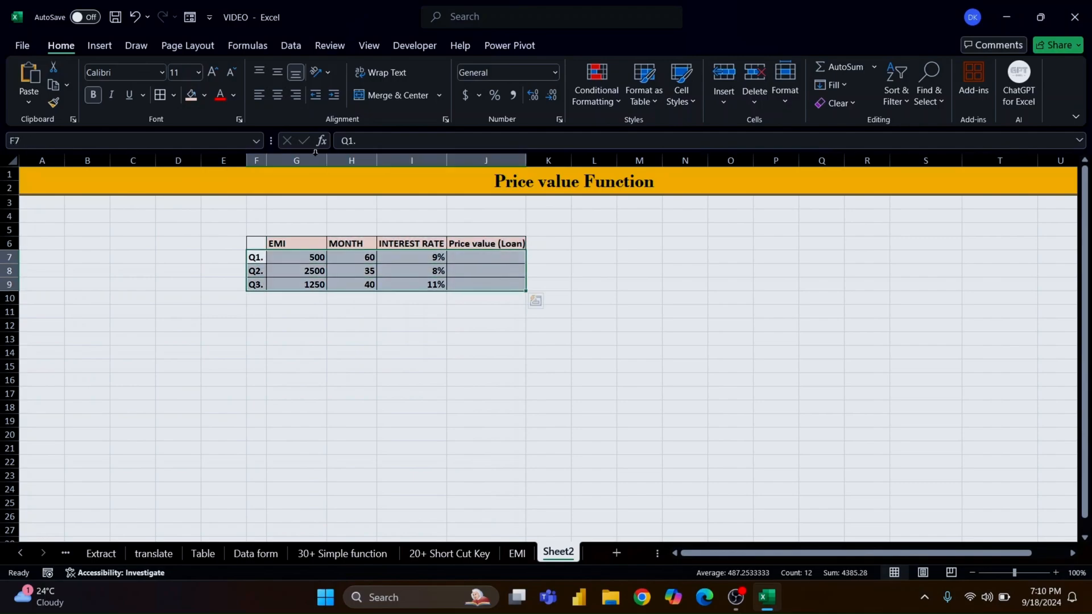
{"action": "left_click", "coordinate": [204, 94]}
{"action": "left_click", "coordinate": [239, 182]}
Give the header cells G6:J6 a dark orange-brown fill with white text
{"action": "left_click_drag", "start_coordinate": [295, 243], "coordinate": [486, 285]}
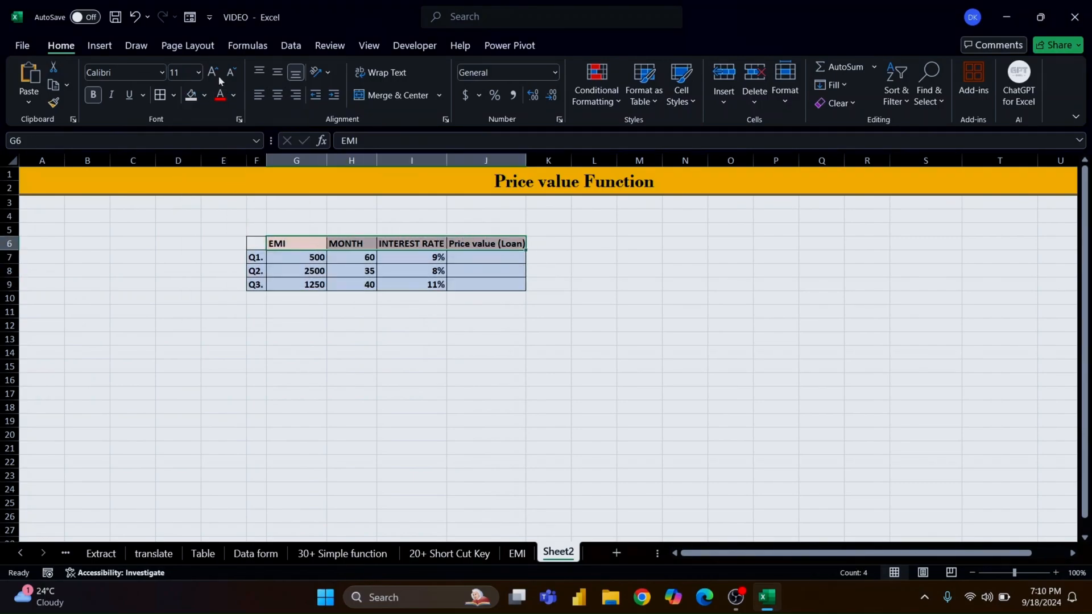
{"action": "left_click", "coordinate": [204, 95]}
{"action": "left_click", "coordinate": [246, 236]}
{"action": "left_click", "coordinate": [234, 95]}
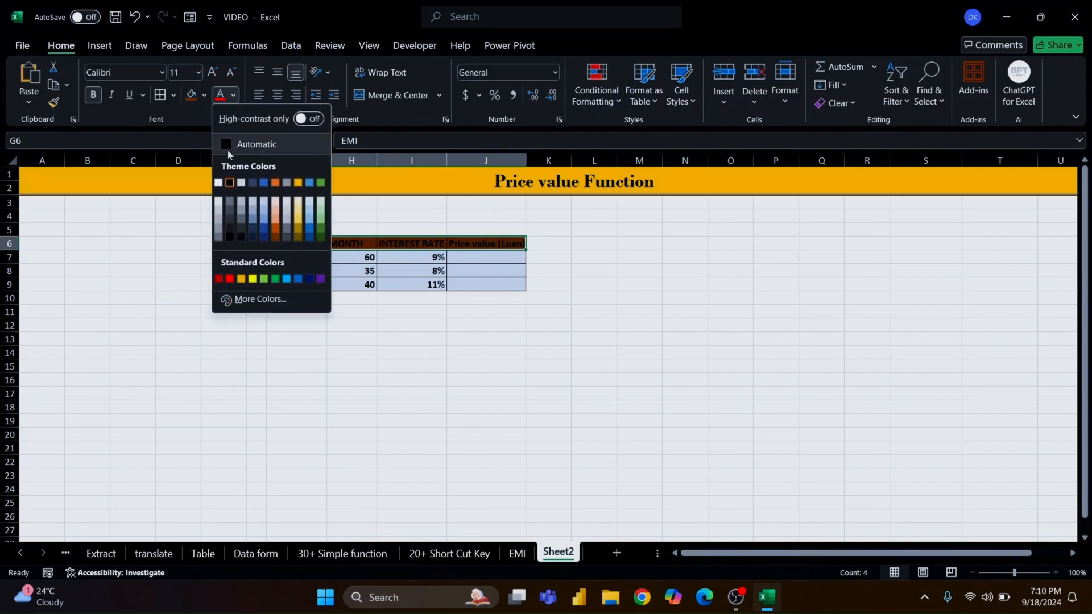
{"action": "left_click", "coordinate": [219, 182]}
Enlarge the font of the header cells G6:J6 and the question rows F7:J9
{"action": "left_click", "coordinate": [212, 73]}
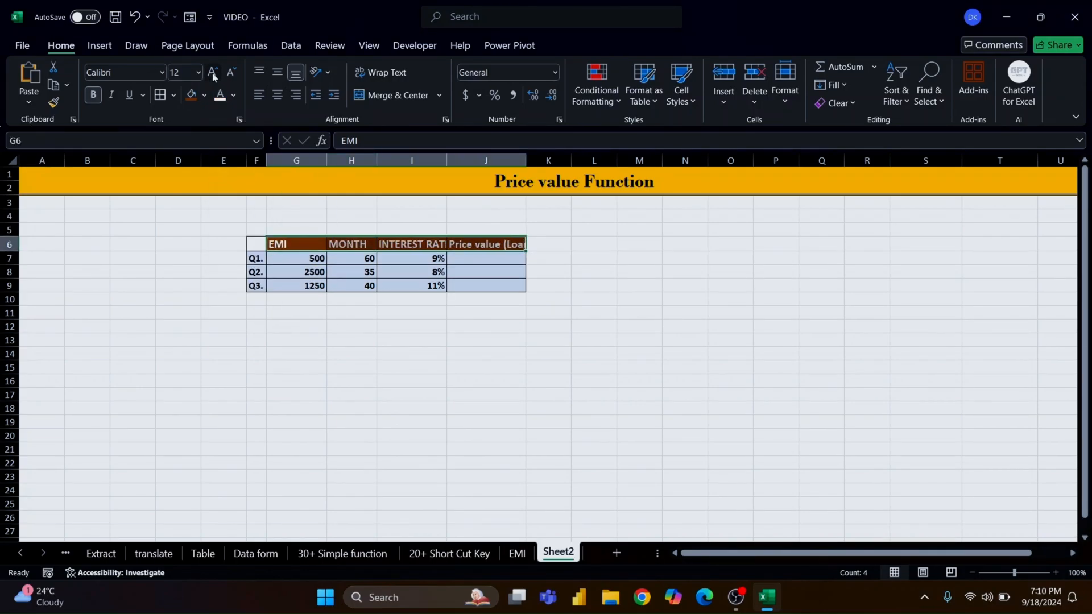
{"action": "left_click_drag", "start_coordinate": [262, 270], "coordinate": [486, 291]}
{"action": "left_click", "coordinate": [215, 76]}
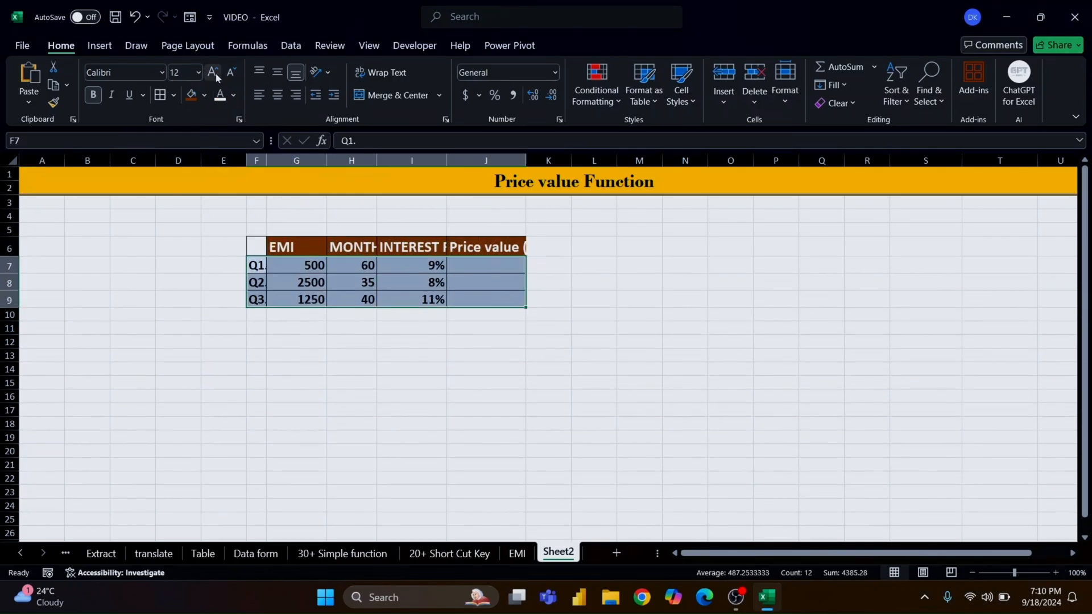
Widen columns F to J so the enlarged headers and values fit
{"action": "left_click_drag", "start_coordinate": [266, 160], "coordinate": [520, 186]}
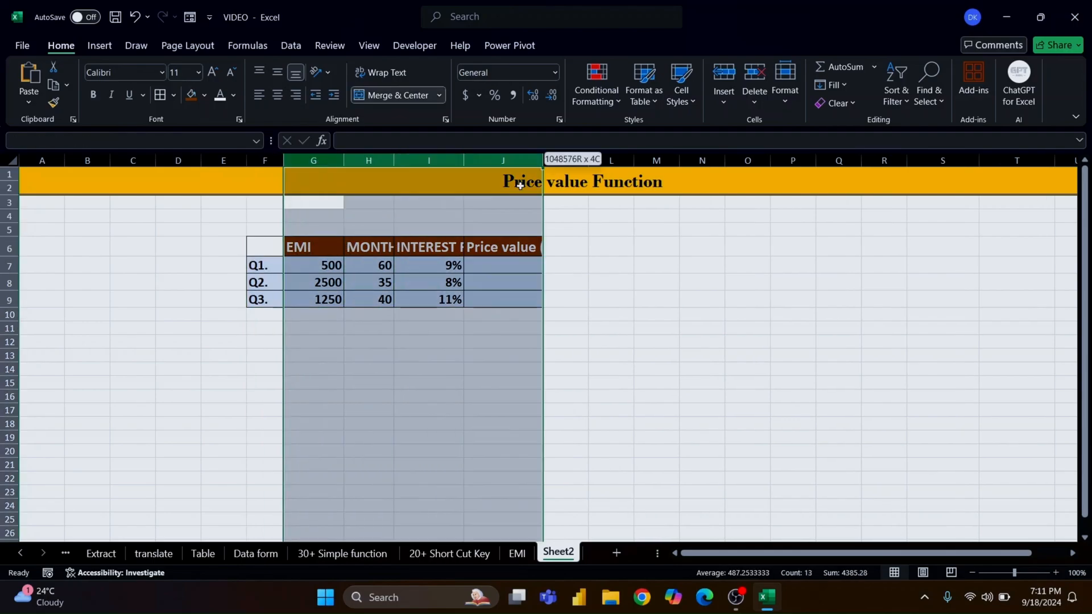
{"action": "left_click_drag", "start_coordinate": [464, 160], "coordinate": [550, 164]}
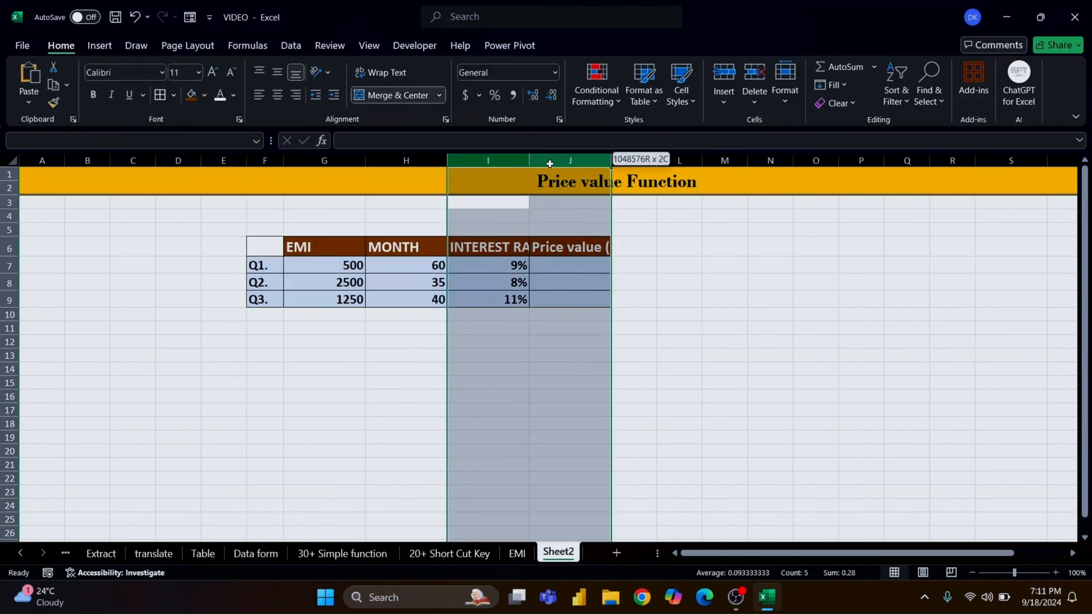
{"action": "double_click", "coordinate": [611, 161]}
Center the contents of the table range F6:J9 horizontally
{"action": "left_click_drag", "start_coordinate": [263, 246], "coordinate": [666, 300]}
{"action": "left_click", "coordinate": [277, 95]}
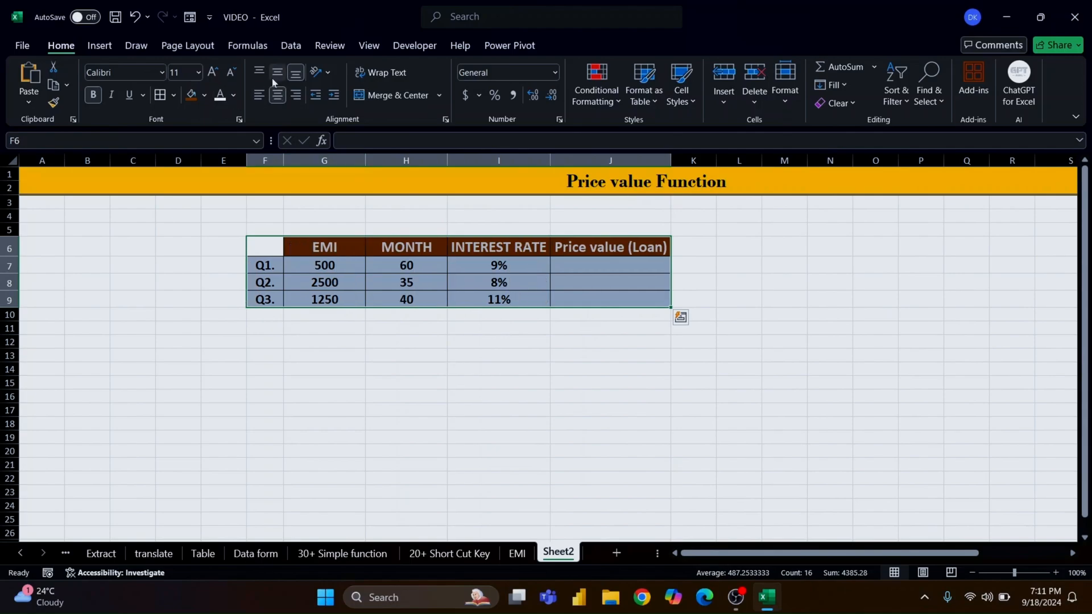
{"action": "left_click", "coordinate": [304, 259]}
Delete two blank columns before the table starting at column B, and delete blank column N after it
{"action": "left_click", "coordinate": [93, 160]}
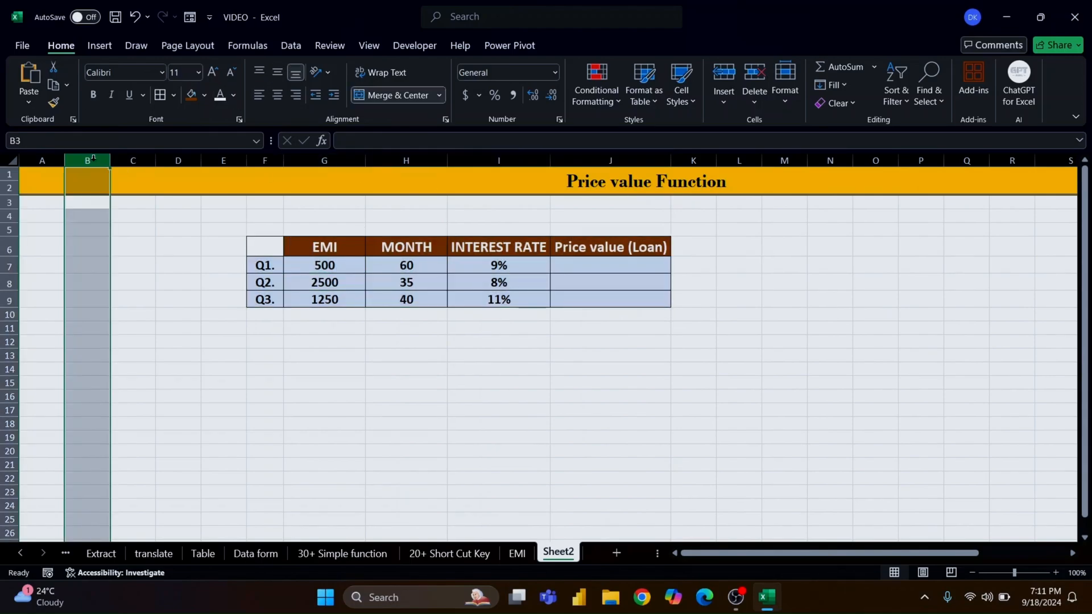
{"action": "key", "text": "ctrl+minus"}
{"action": "key", "text": "ctrl+minus"}
{"action": "left_click", "coordinate": [846, 154]}
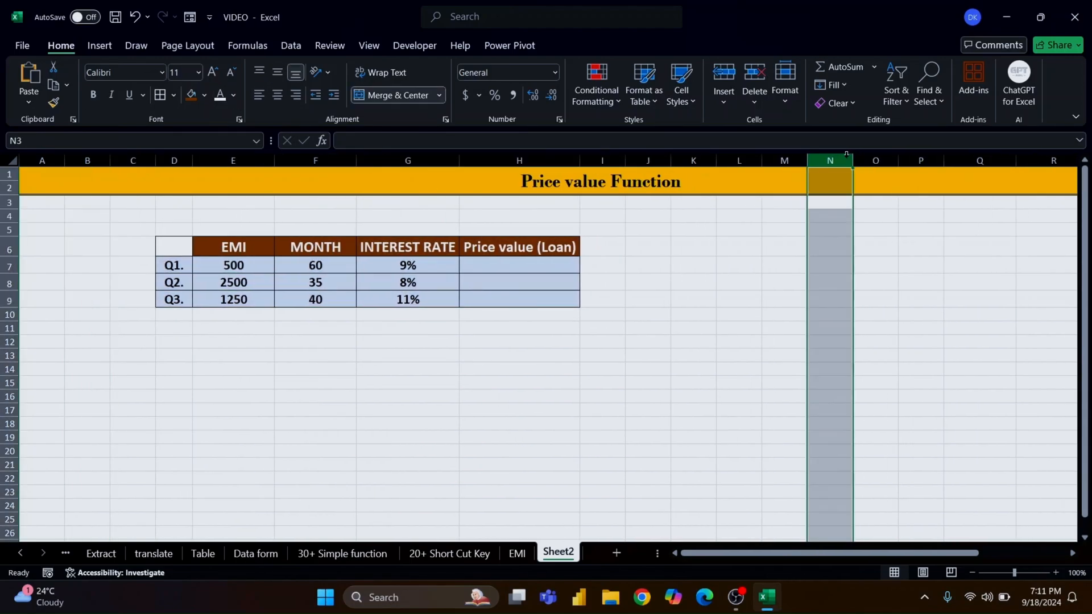
{"action": "key", "text": "ctrl+minus"}
{"action": "left_click", "coordinate": [585, 350]}
Hide the gridlines on the Price value Function sheet
{"action": "left_click", "coordinate": [207, 219]}
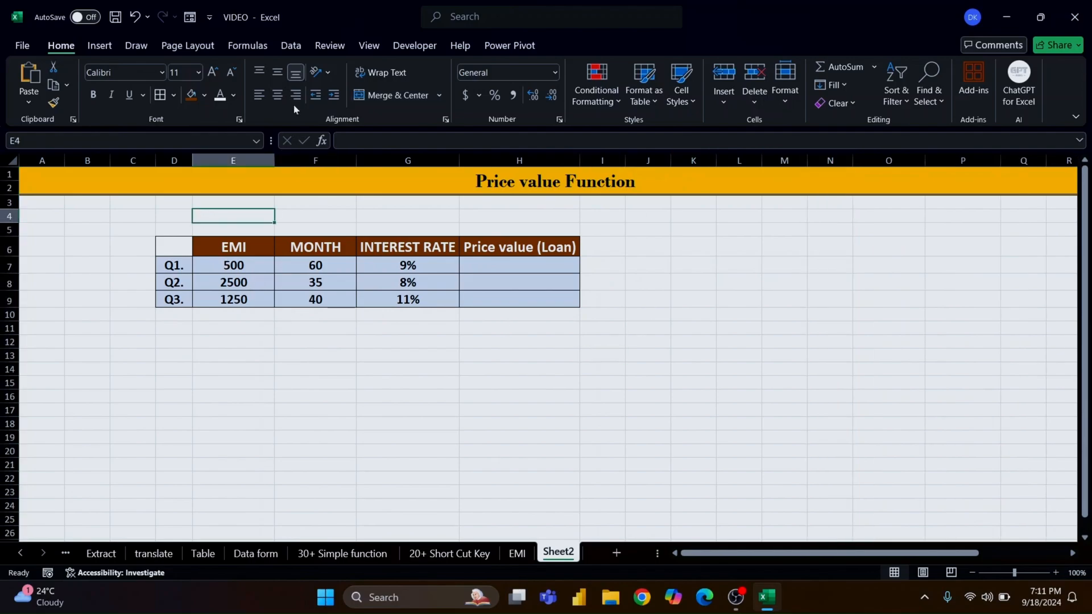
{"action": "left_click", "coordinate": [291, 45]}
{"action": "left_click", "coordinate": [136, 45]}
{"action": "left_click", "coordinate": [187, 45]}
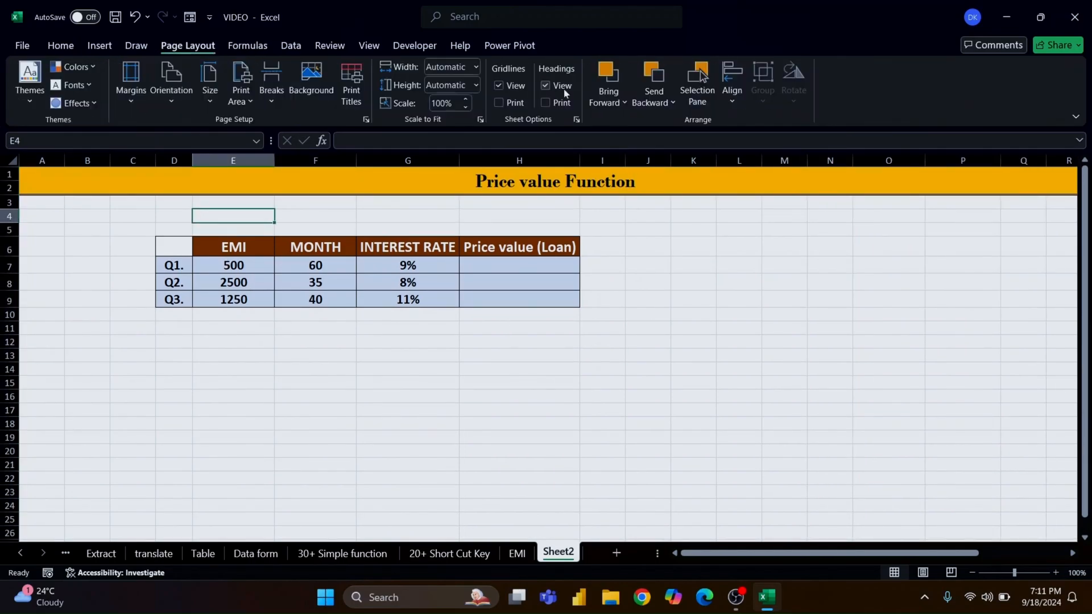
{"action": "left_click", "coordinate": [516, 87]}
{"action": "left_click", "coordinate": [399, 374]}
{"action": "left_click", "coordinate": [239, 342]}
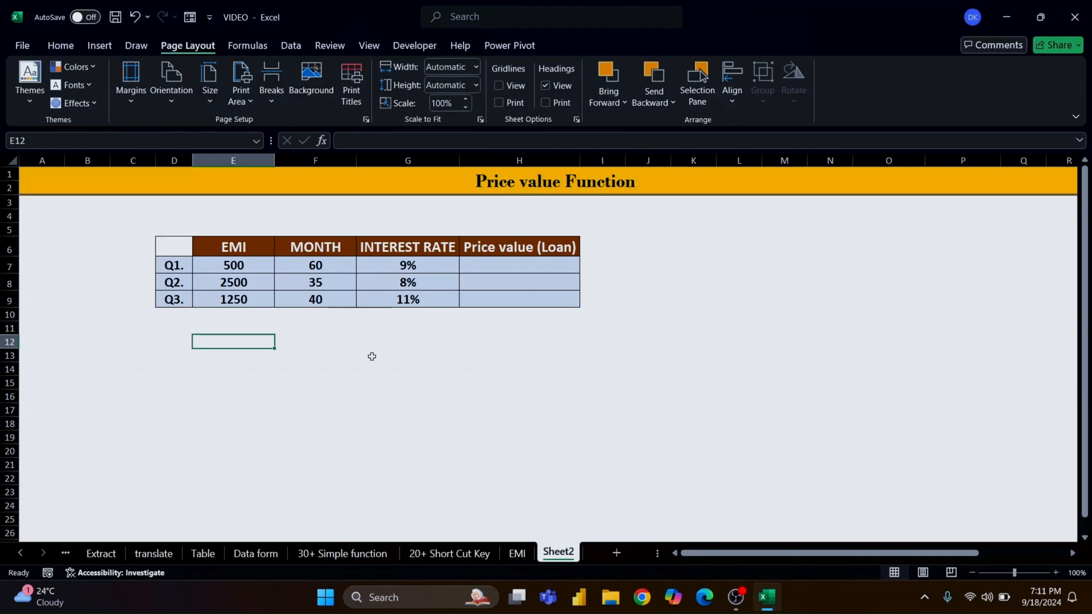
{"action": "left_click", "coordinate": [265, 250]}
{"action": "left_click", "coordinate": [265, 271]}
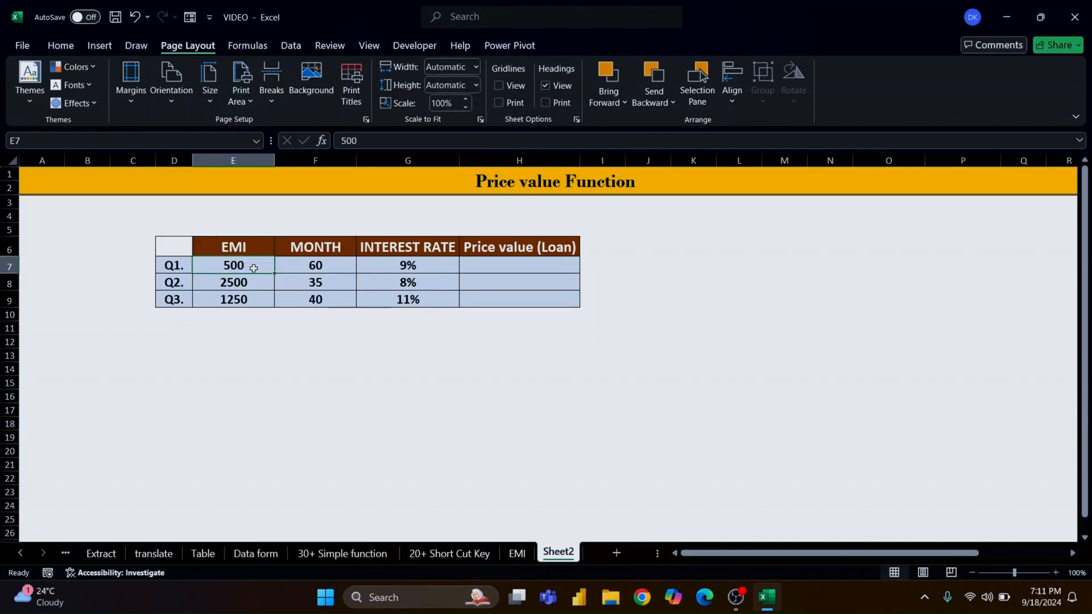
{"action": "left_click", "coordinate": [301, 265]}
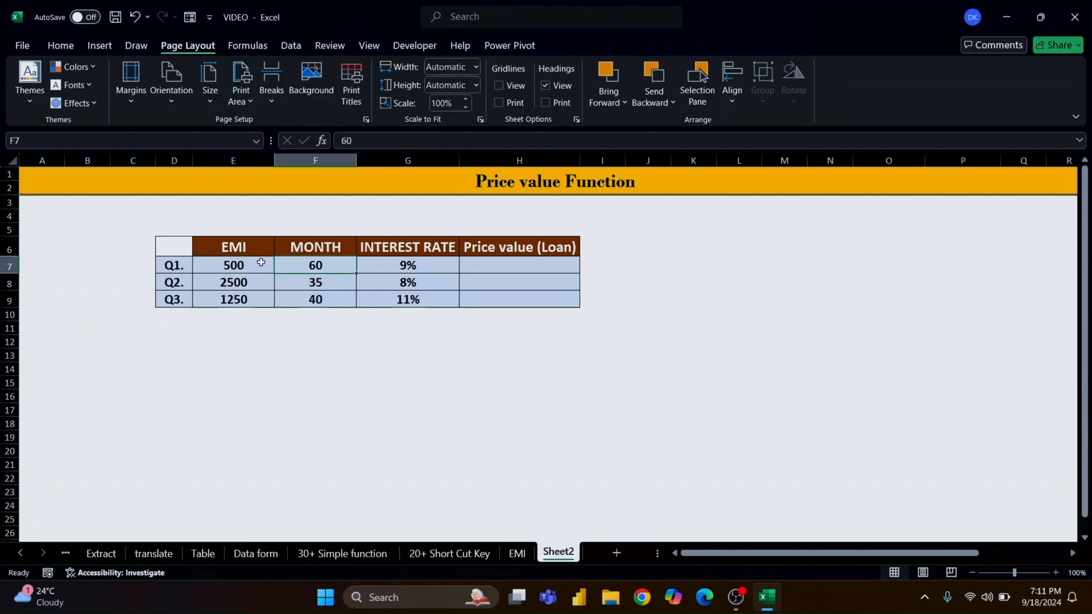
{"action": "left_click", "coordinate": [364, 267]}
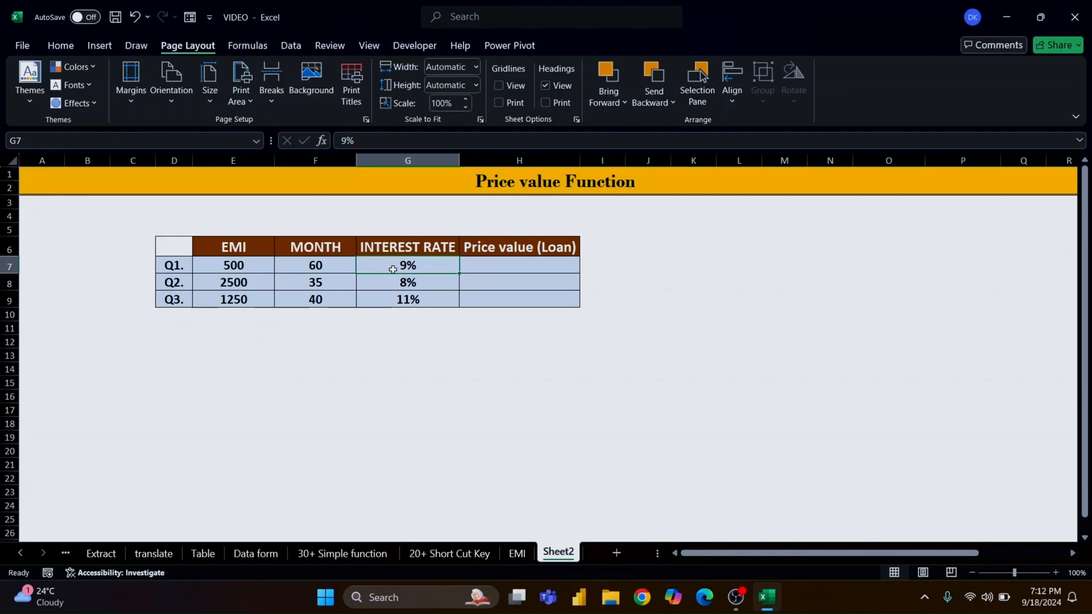
Calculate Q1's price value in H7 with =PV(G7/12,F7,E7) and give the result the comma number format
{"action": "left_click", "coordinate": [483, 260]}
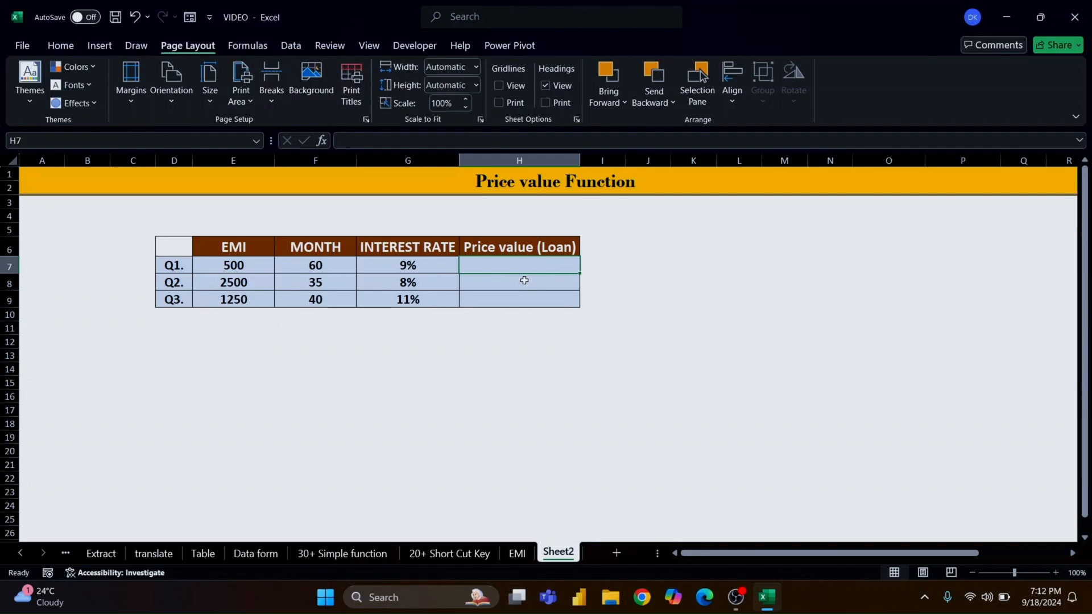
{"action": "type", "text": "=p"}
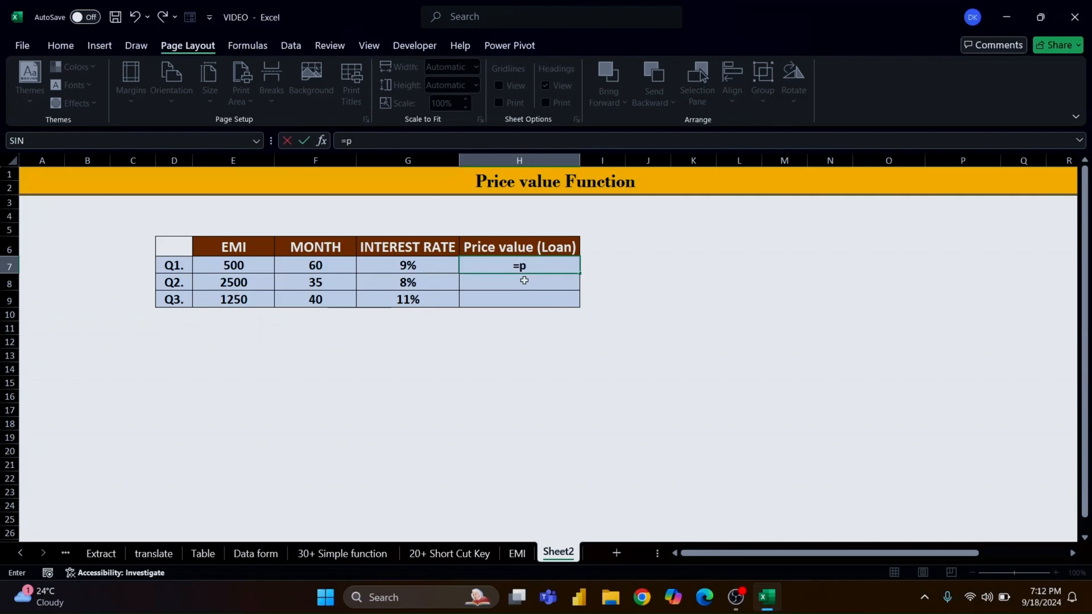
{"action": "type", "text": "v("}
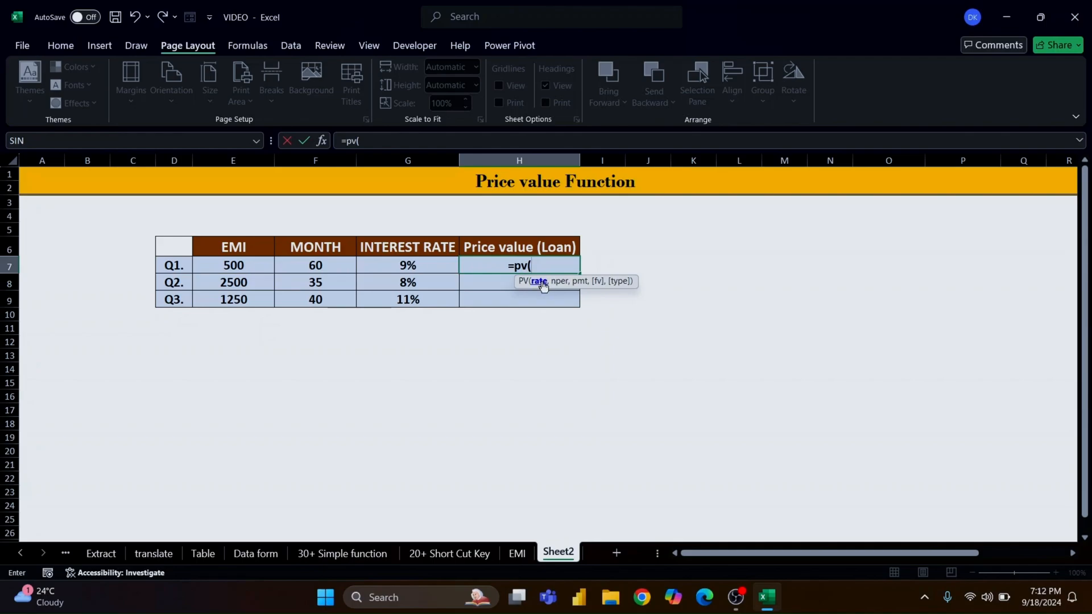
{"action": "left_click", "coordinate": [417, 268]}
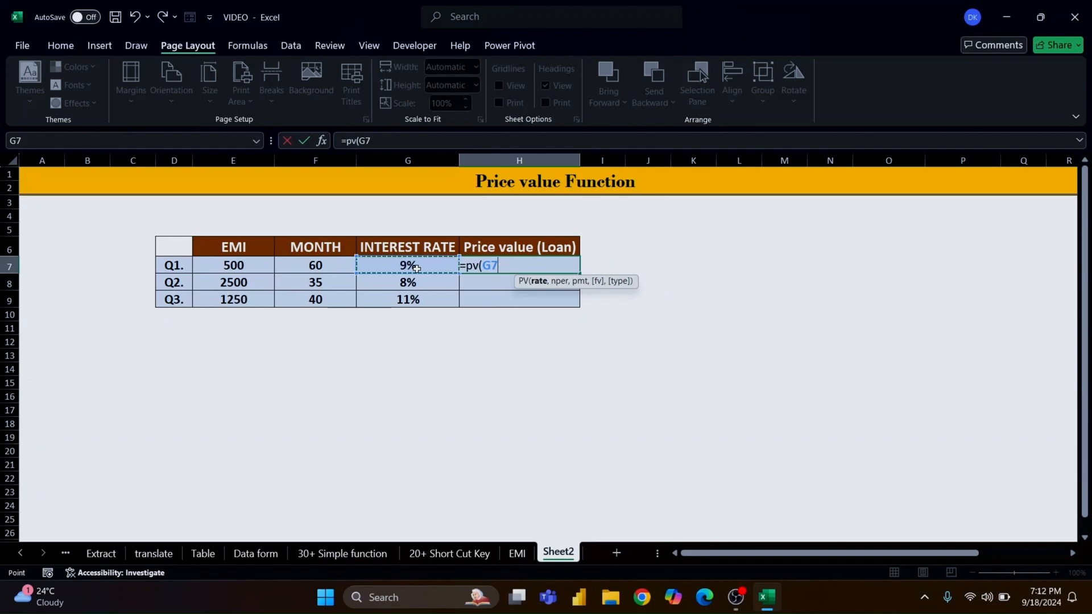
{"action": "type", "text": "/"}
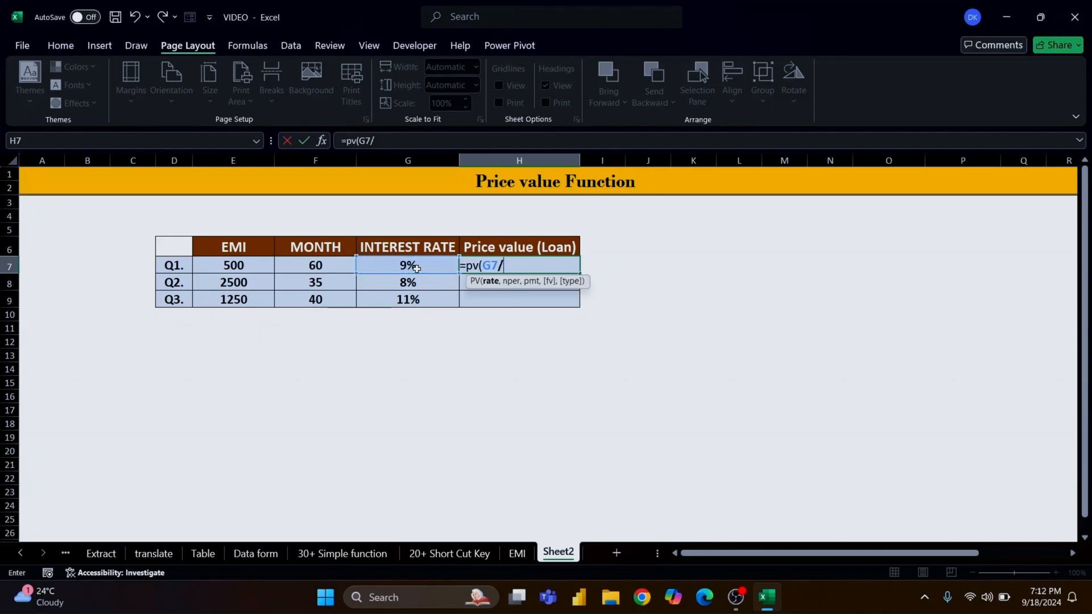
{"action": "type", "text": "12,"}
{"action": "left_click", "coordinate": [332, 261]}
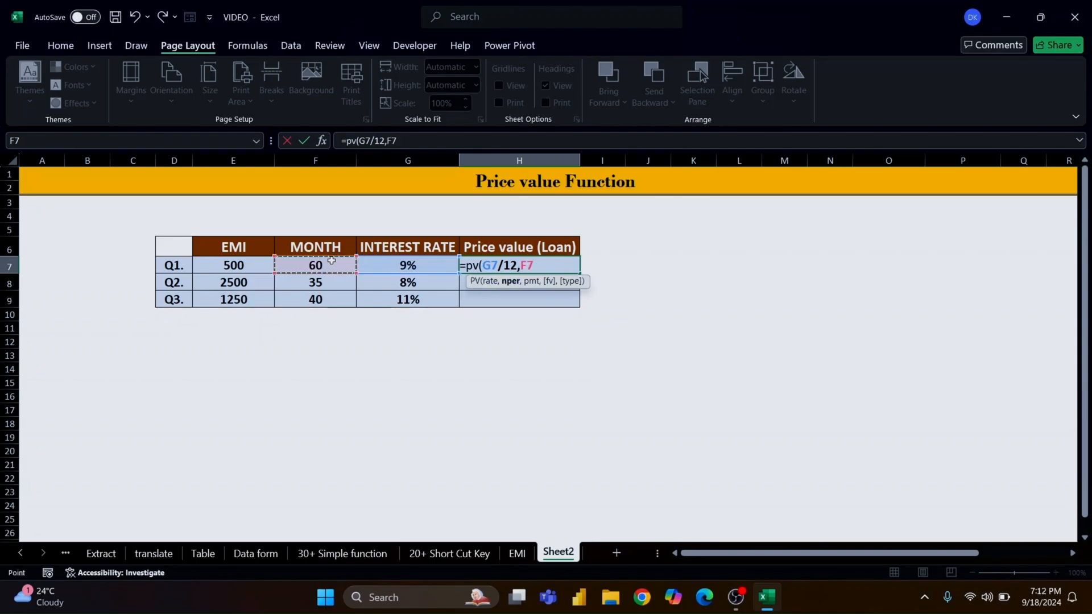
{"action": "type", "text": ","}
{"action": "left_click", "coordinate": [244, 268]}
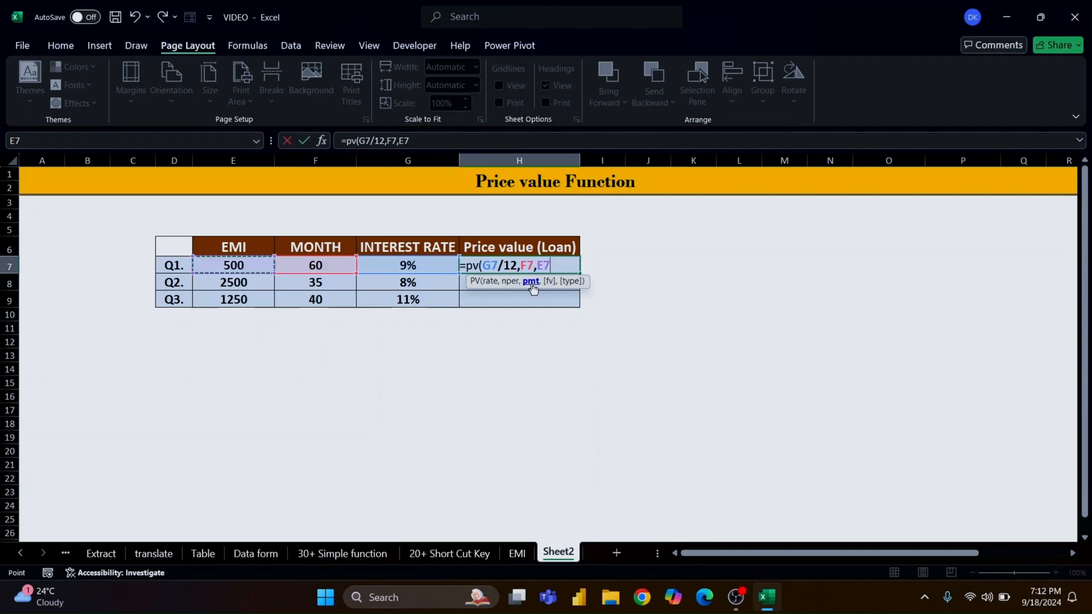
{"action": "type", "text": ")"}
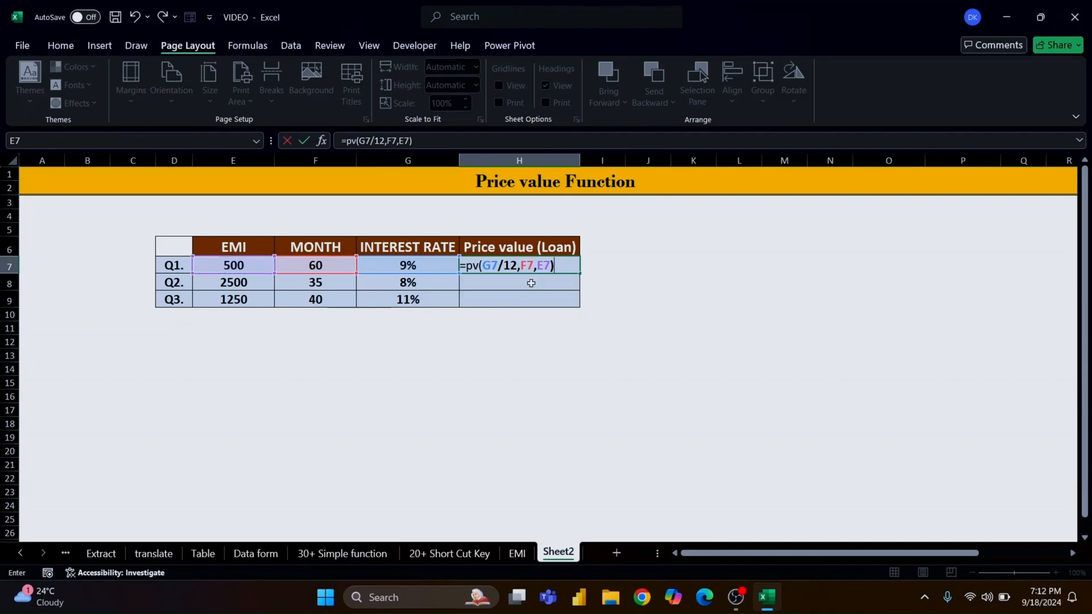
{"action": "key", "text": "ctrl+Return"}
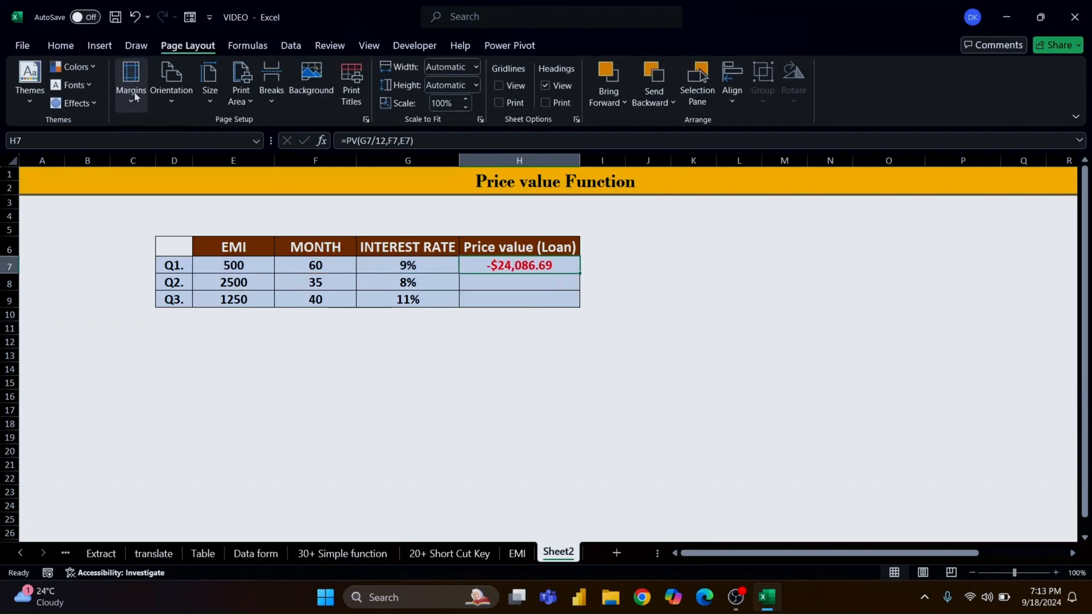
{"action": "left_click", "coordinate": [71, 47]}
{"action": "left_click", "coordinate": [513, 95]}
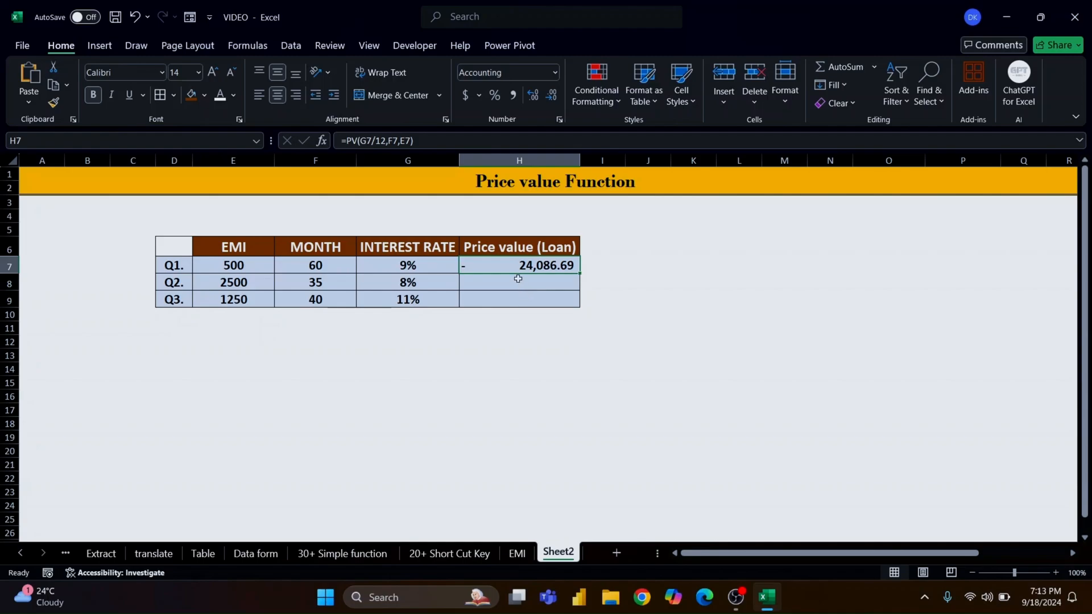
Change Q2's month value in F8 to 10 and its EMI in E8 to 25000
{"action": "left_click", "coordinate": [519, 280]}
{"action": "left_click", "coordinate": [323, 286]}
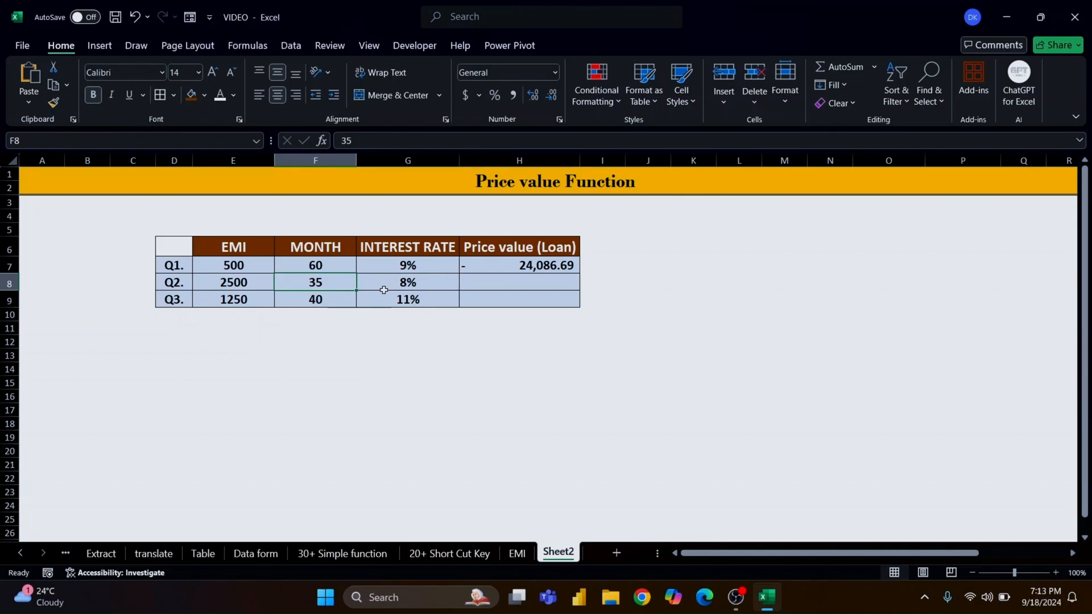
{"action": "type", "text": "10"}
{"action": "key", "text": "ctrl+Return"}
{"action": "left_click", "coordinate": [469, 286]}
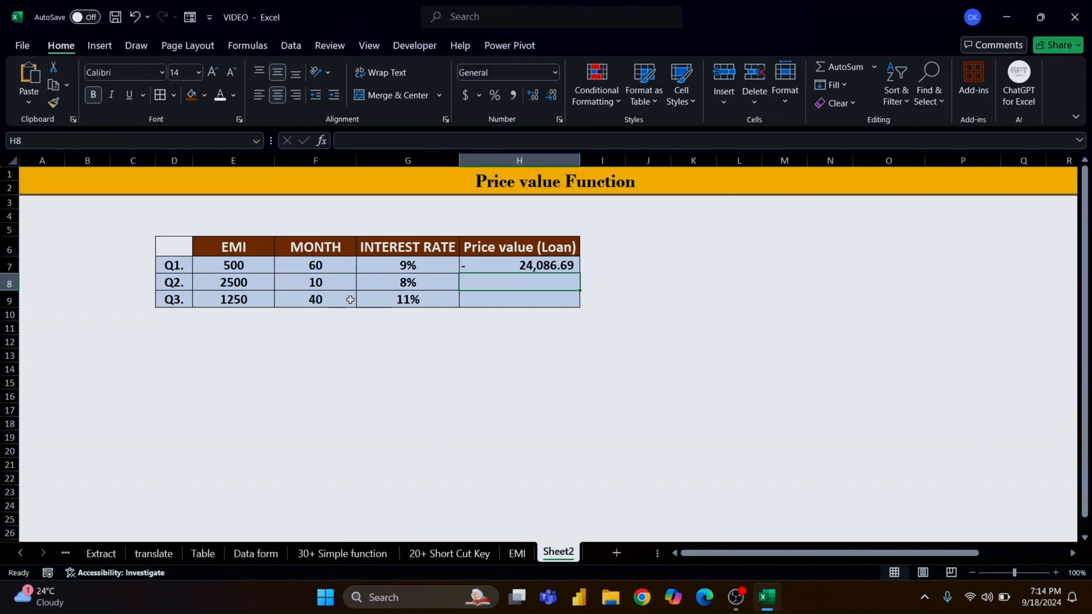
{"action": "double_click", "coordinate": [256, 284]}
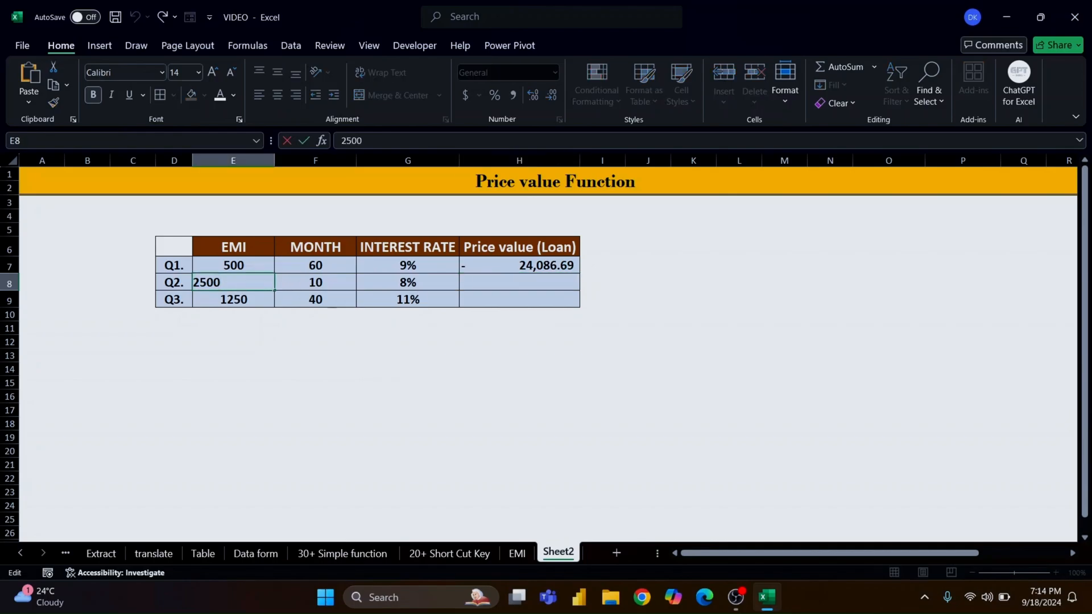
{"action": "type", "text": "0"}
Calculate Q2's price value in H8 with =PV(G8,F8,E8) and give the result the comma number format
{"action": "left_click", "coordinate": [501, 282]}
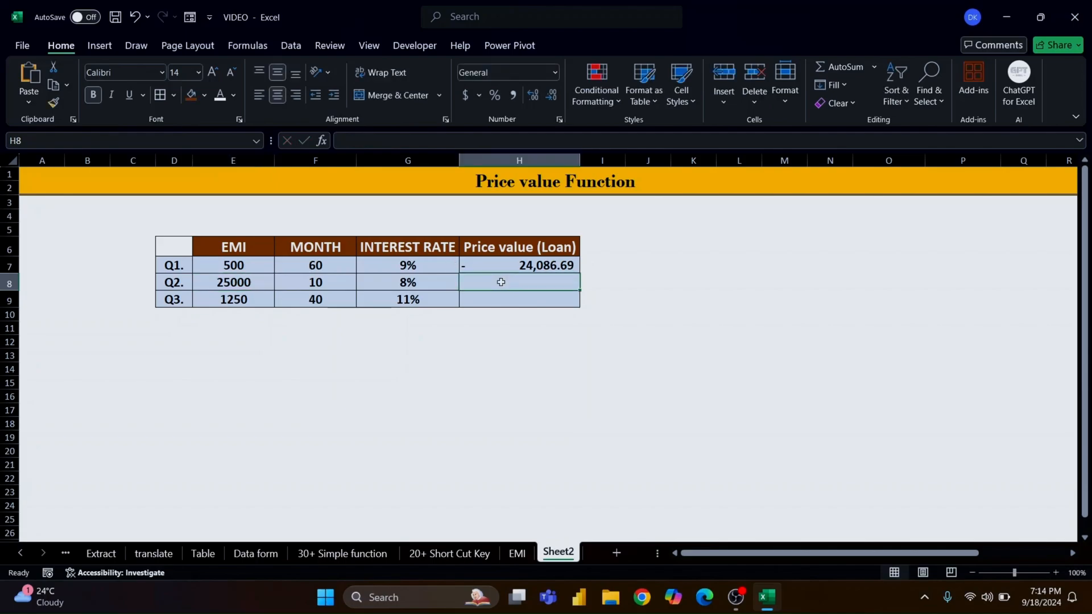
{"action": "type", "text": "="}
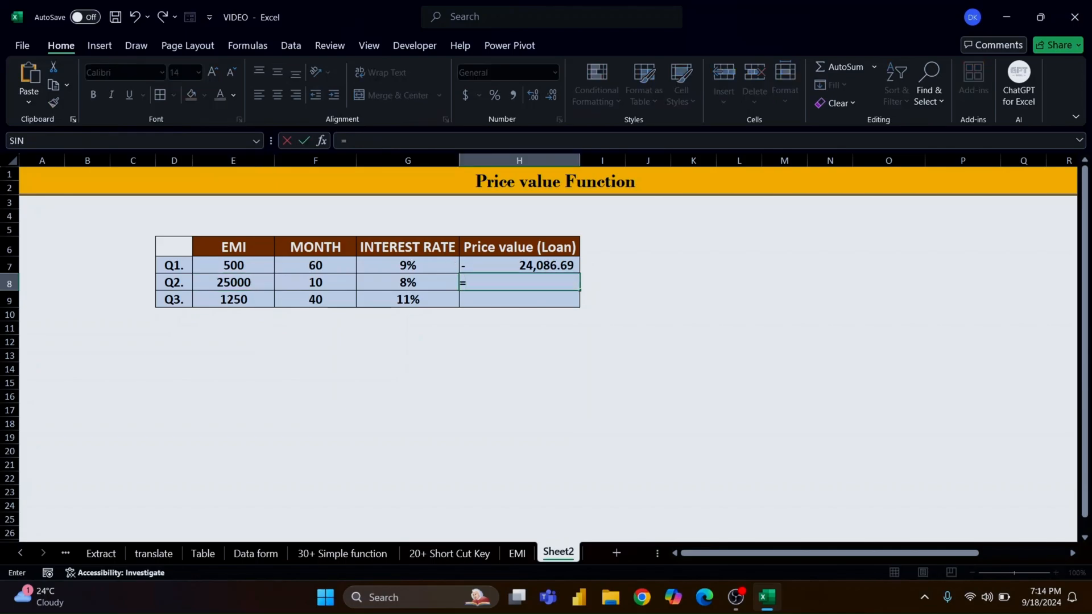
{"action": "type", "text": "pv("}
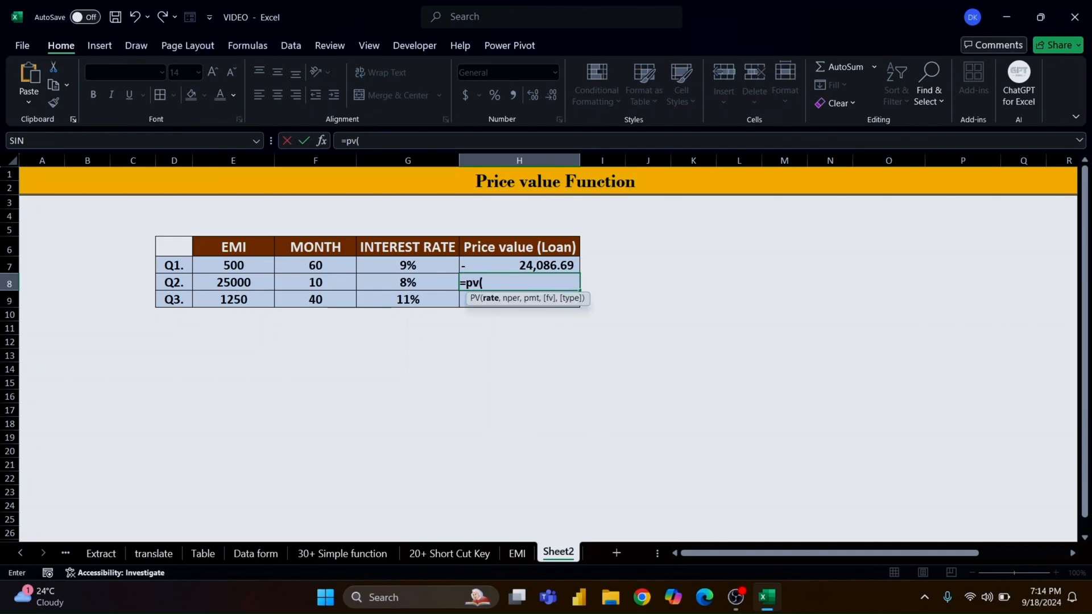
{"action": "left_click", "coordinate": [427, 281]}
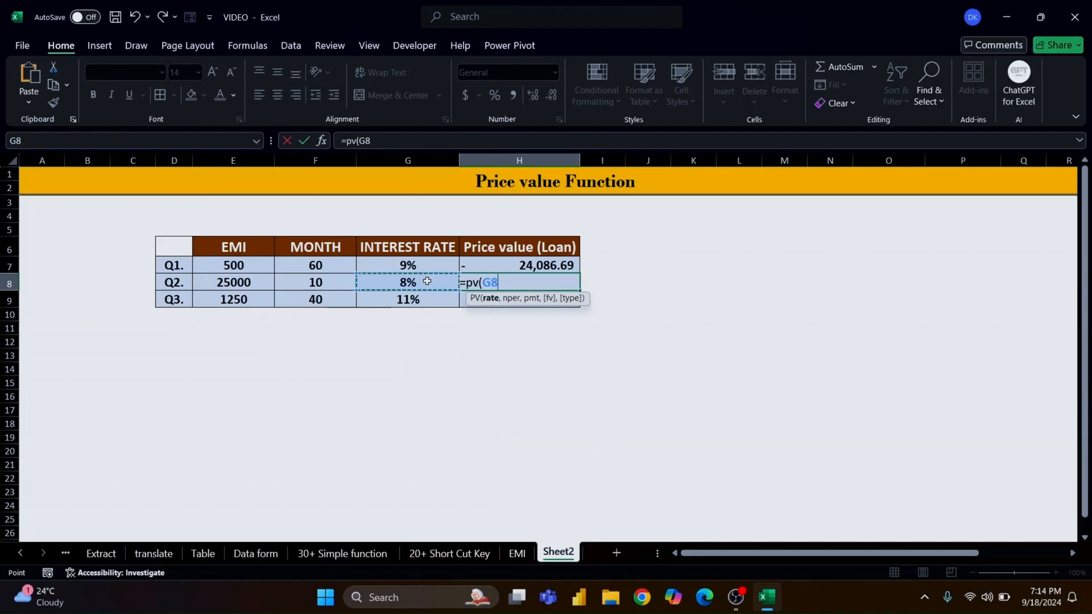
{"action": "type", "text": ","}
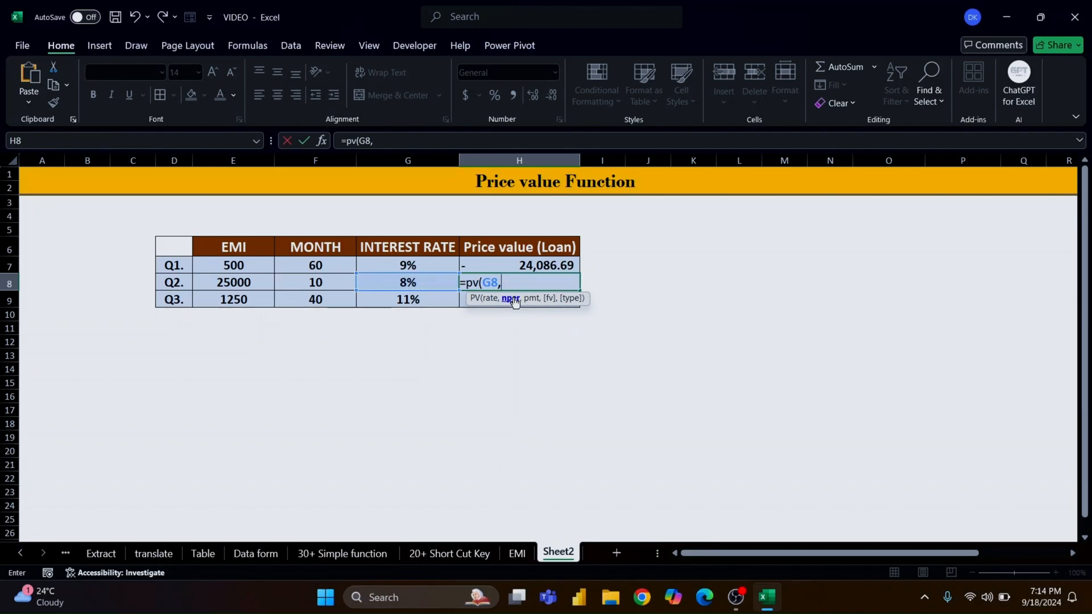
{"action": "left_click", "coordinate": [341, 281]}
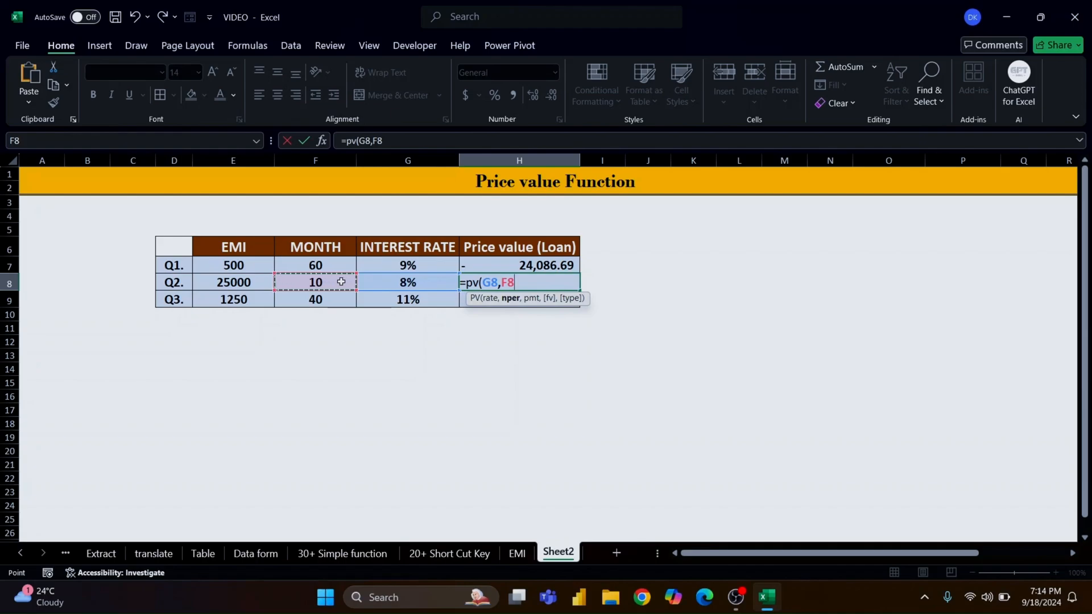
{"action": "type", "text": ","}
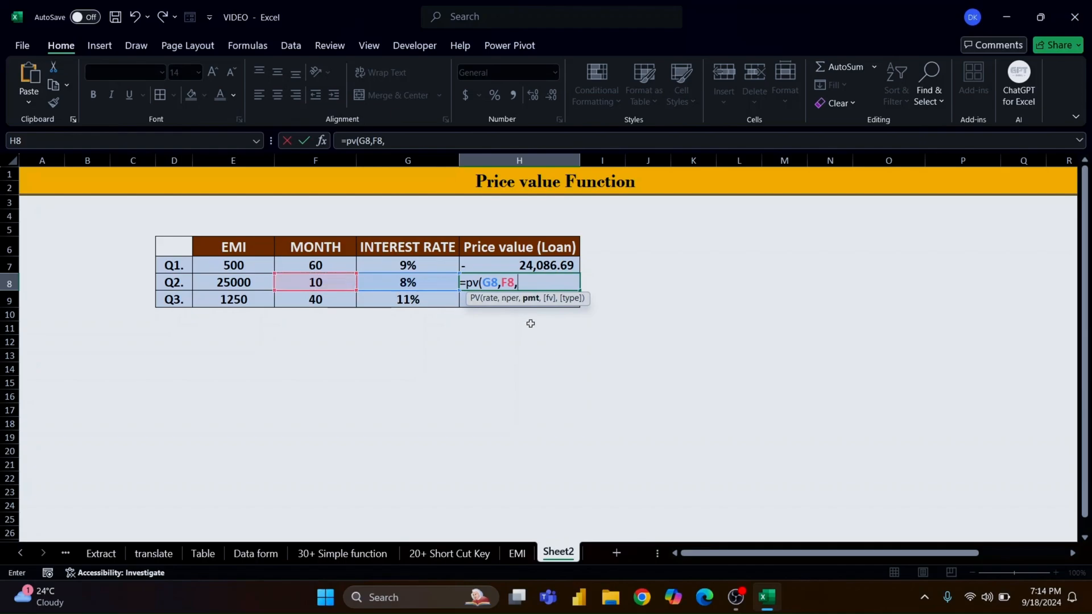
{"action": "left_click", "coordinate": [259, 283]}
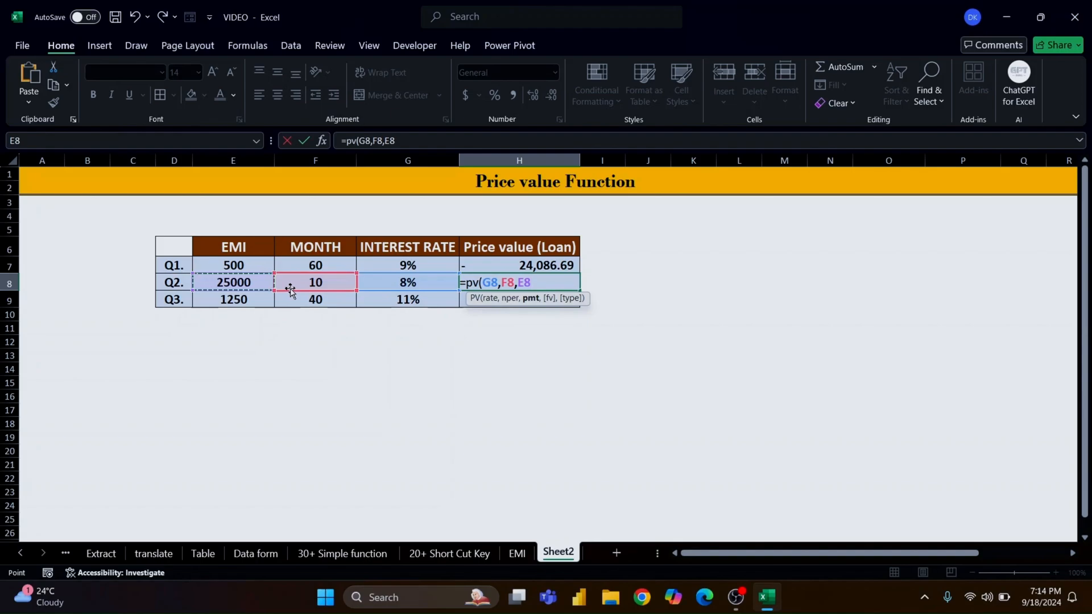
{"action": "type", "text": ")"}
{"action": "key", "text": "ctrl+Return"}
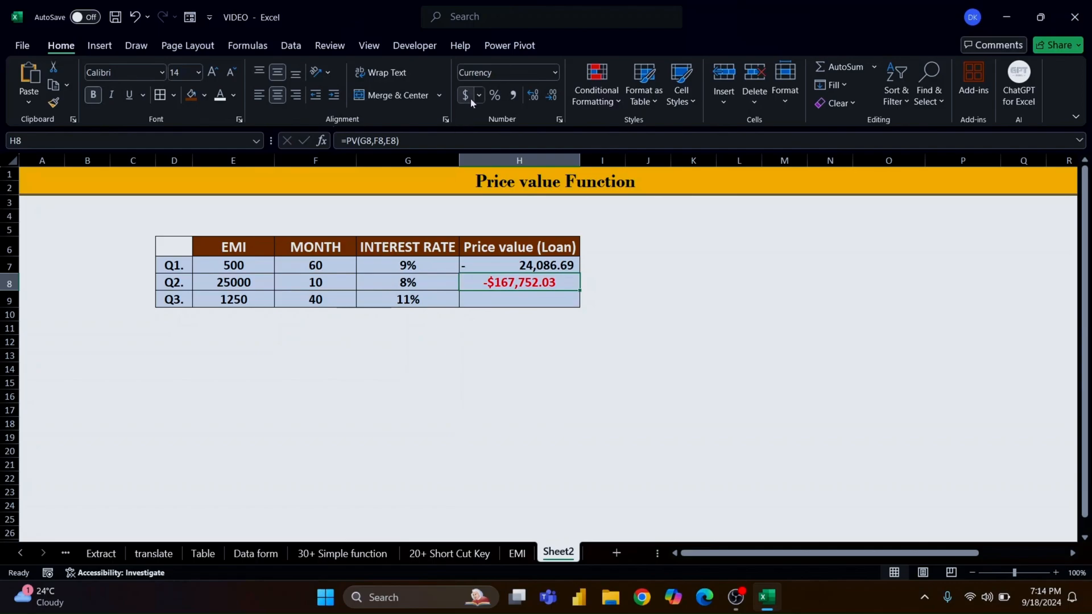
{"action": "left_click", "coordinate": [512, 95]}
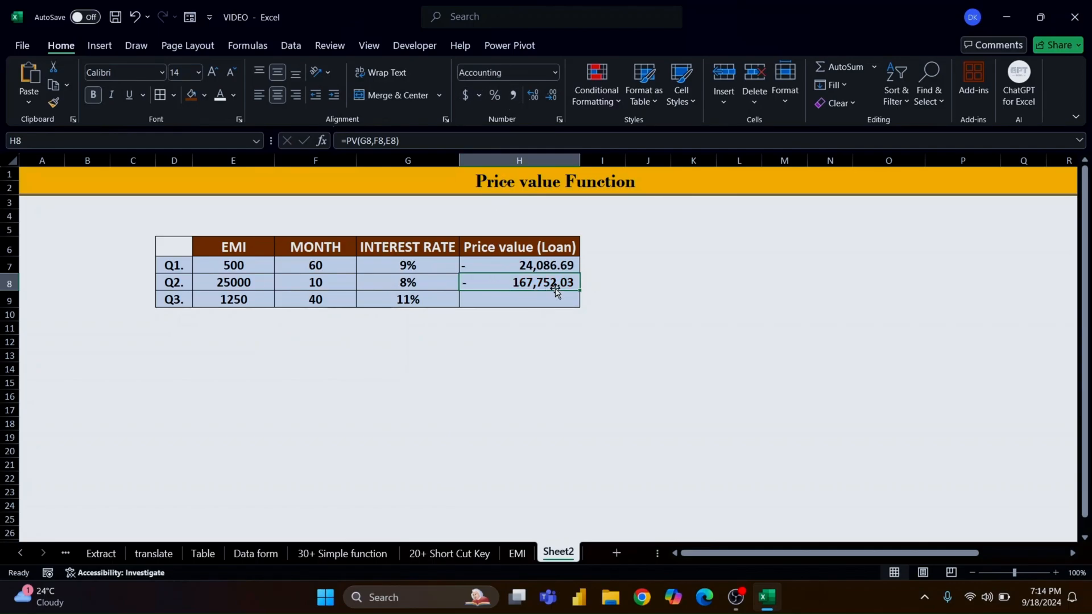
{"action": "left_click", "coordinate": [238, 284]}
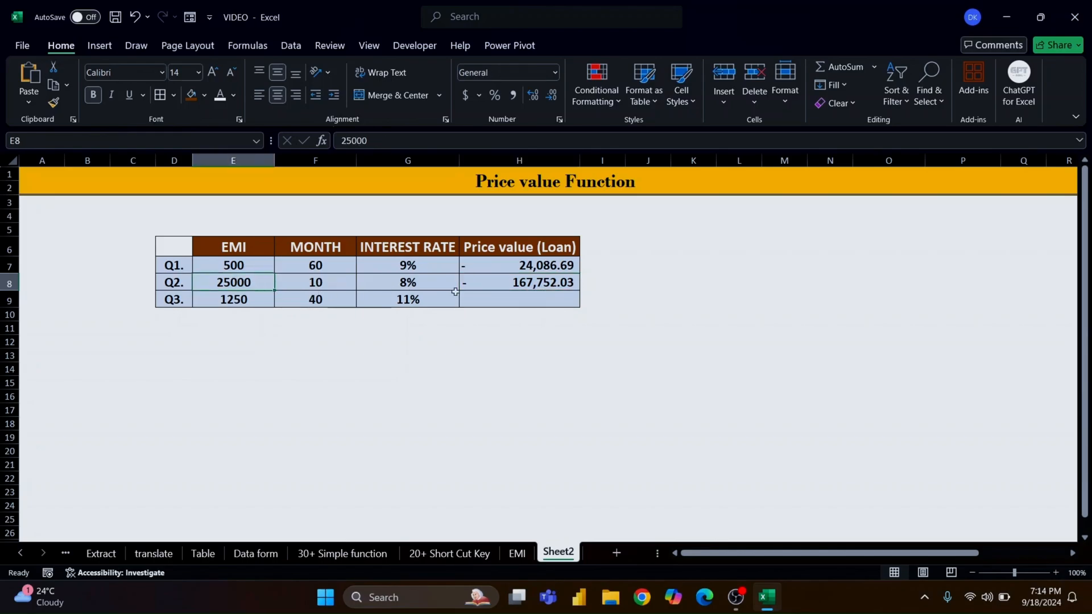
{"action": "left_click", "coordinate": [505, 284]}
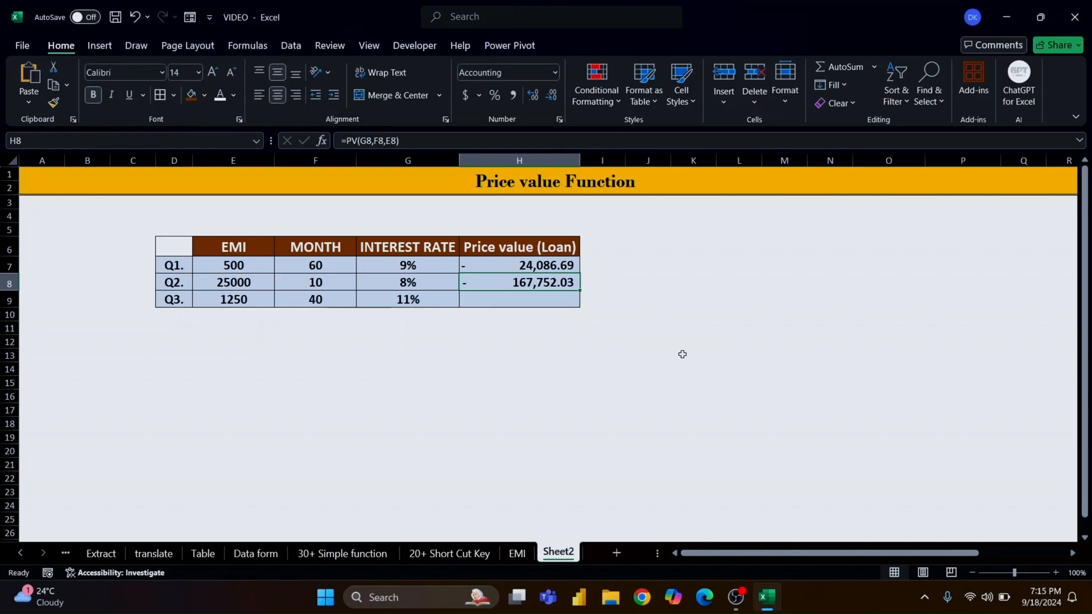
Select the empty Price value (Loan) cell H9 for Q3
{"action": "left_click", "coordinate": [499, 295]}
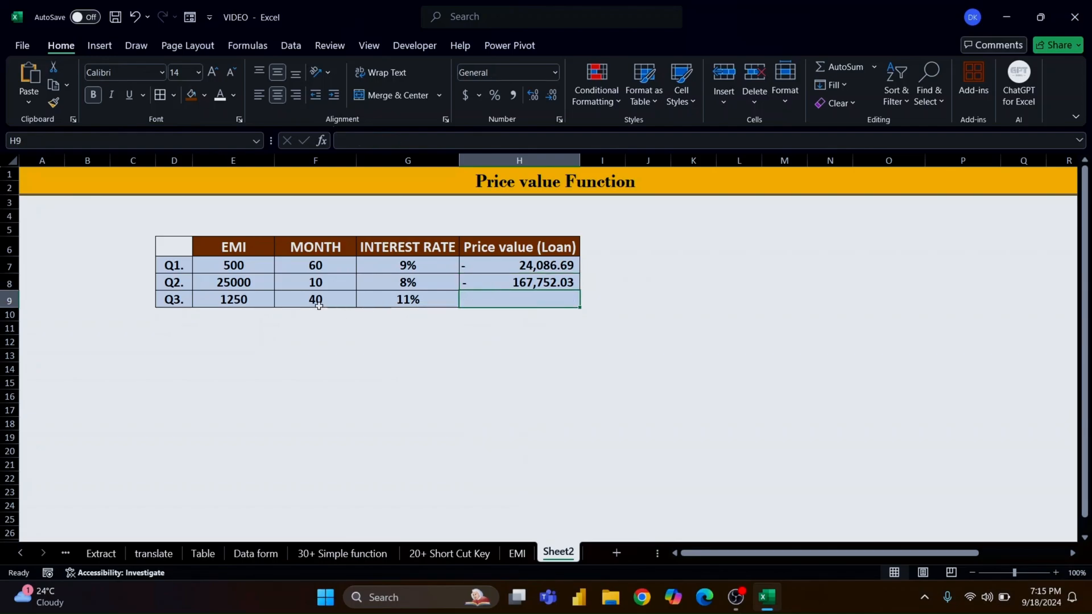